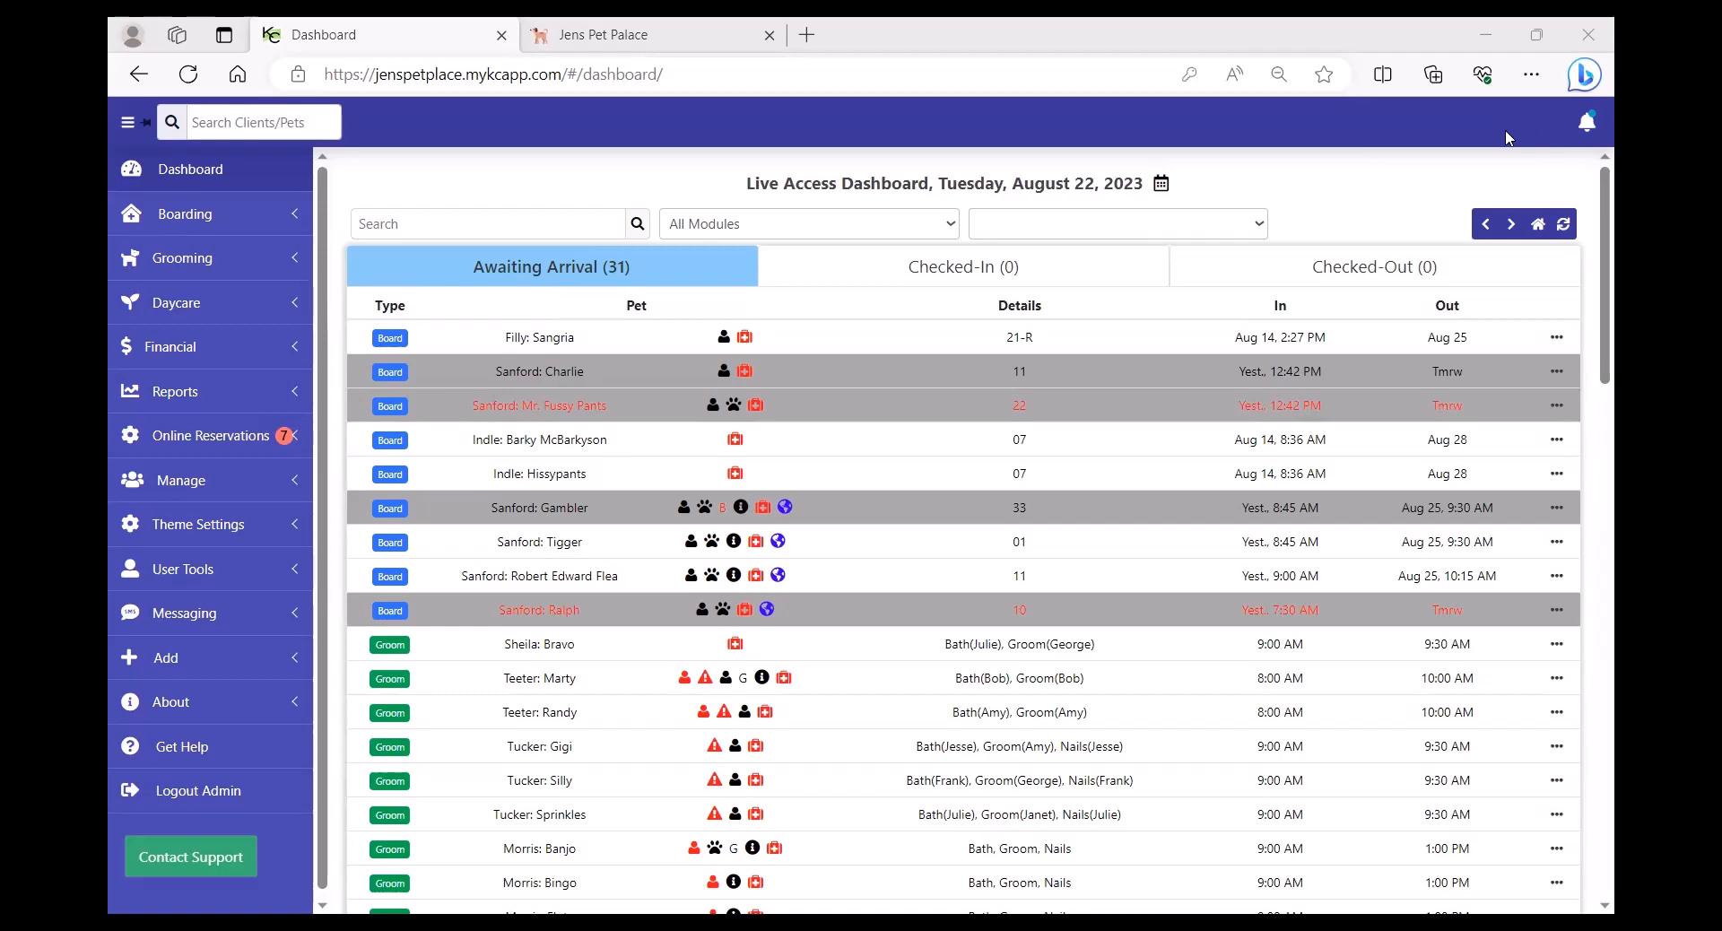
Open the online reservations Use & Registration settings and examine the message for existing clients who are not found
click(215, 440)
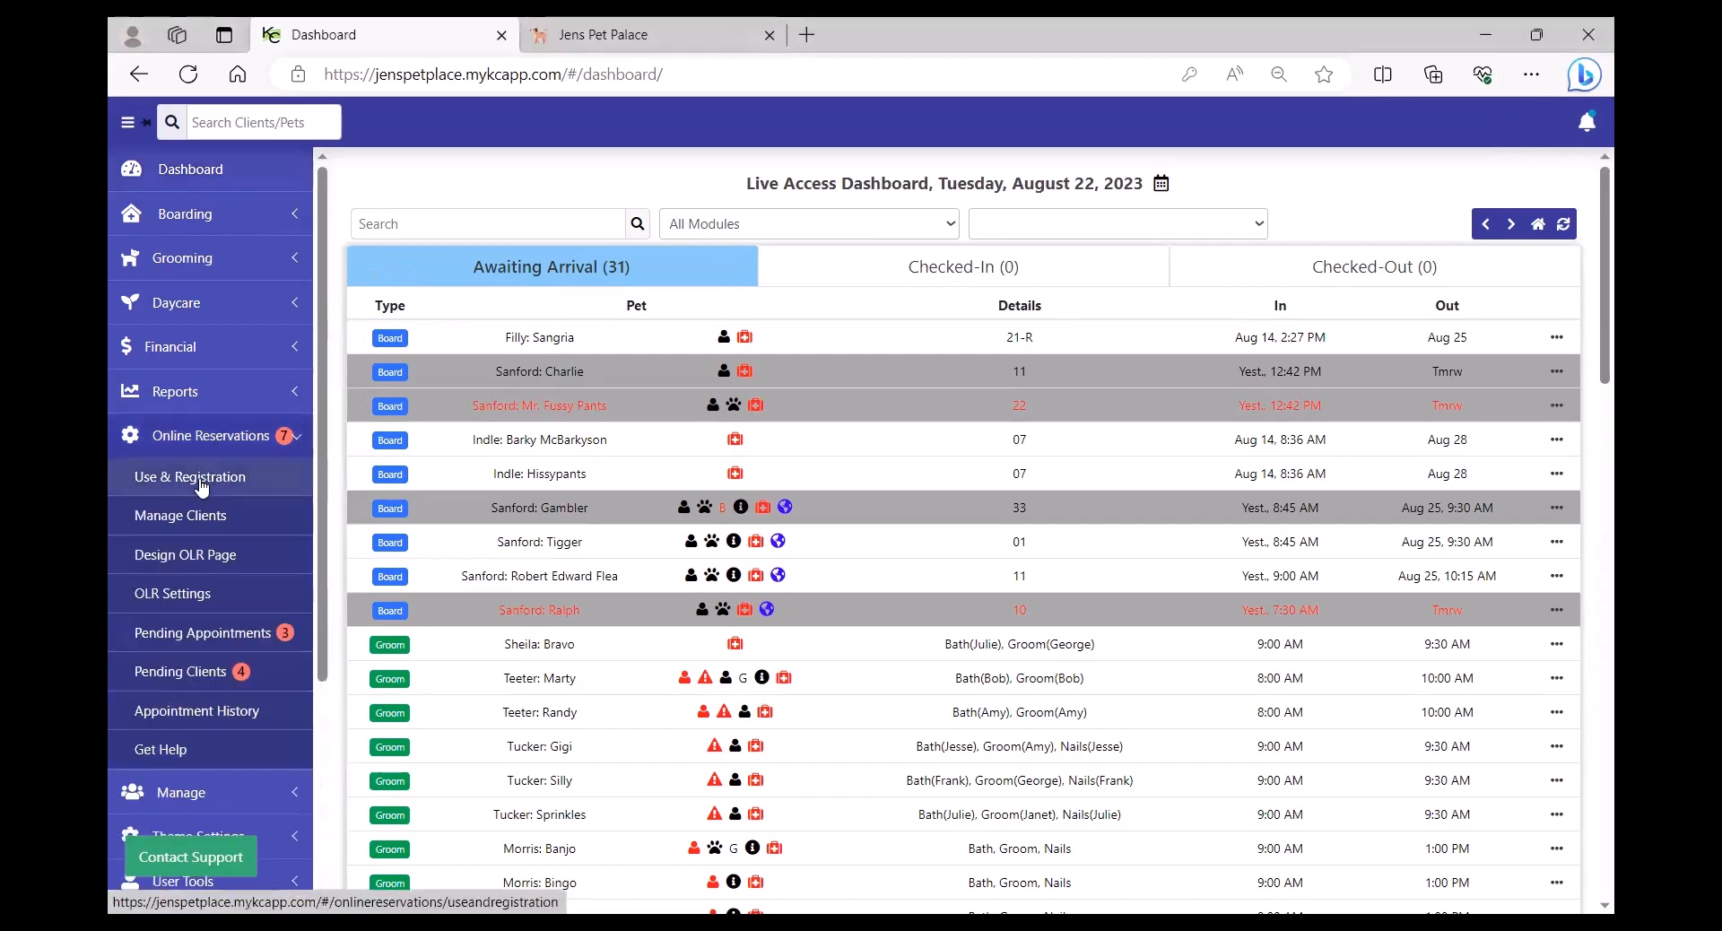
click(207, 473)
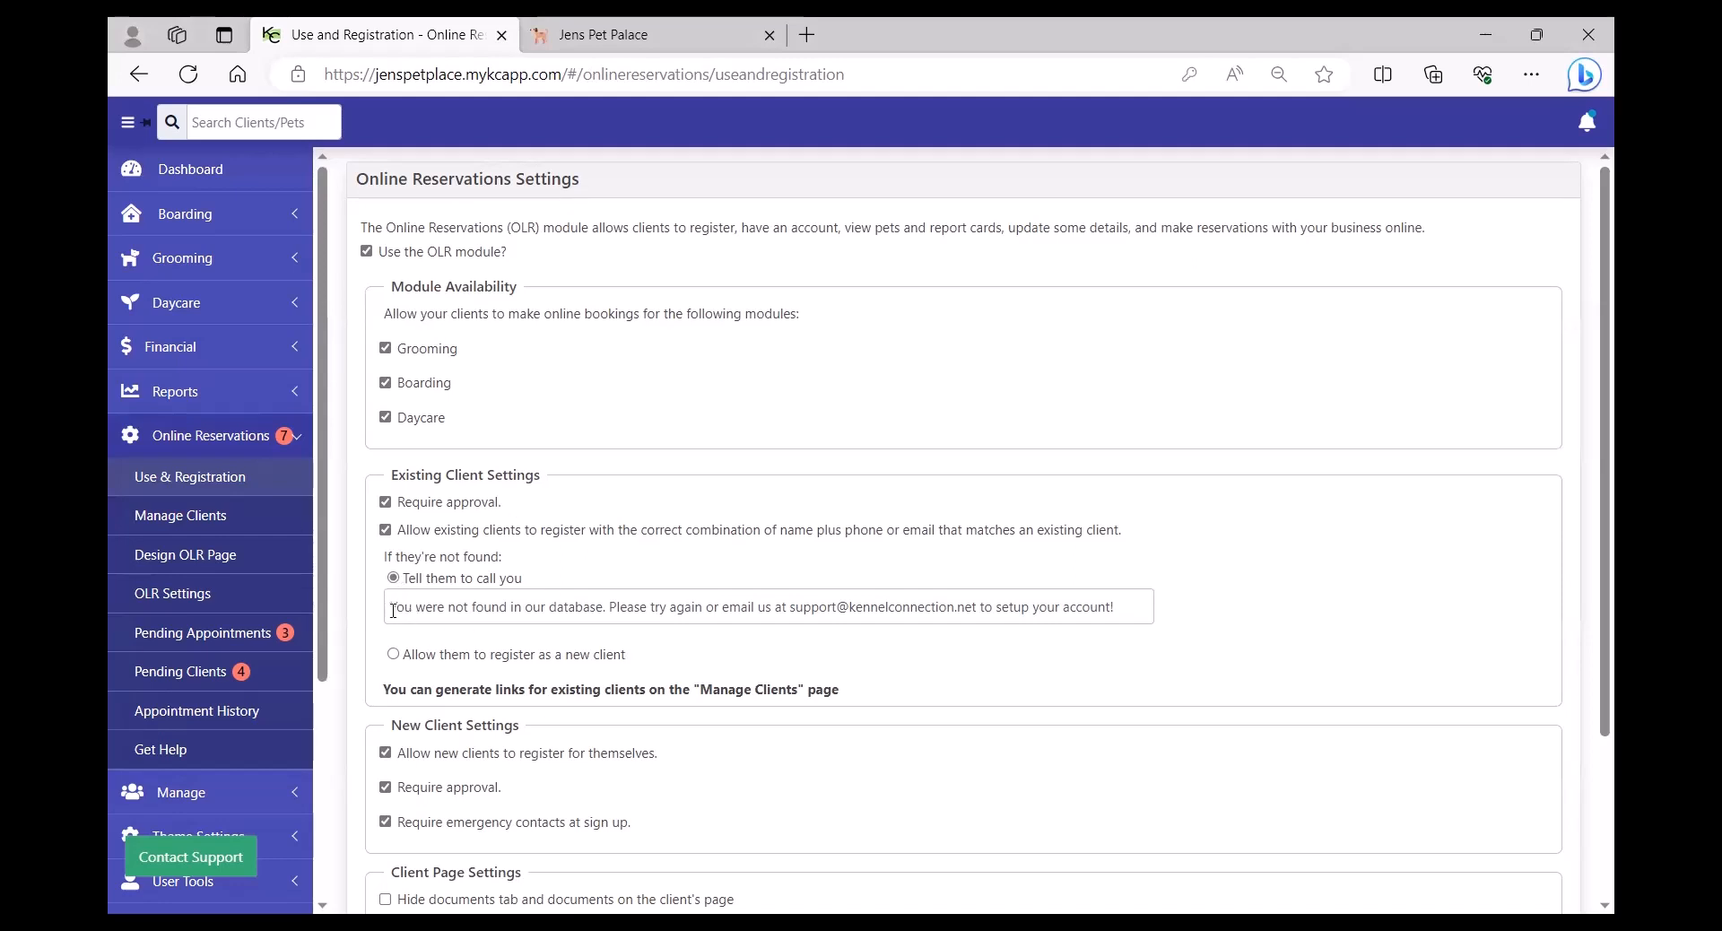
drag(391, 607, 1147, 607)
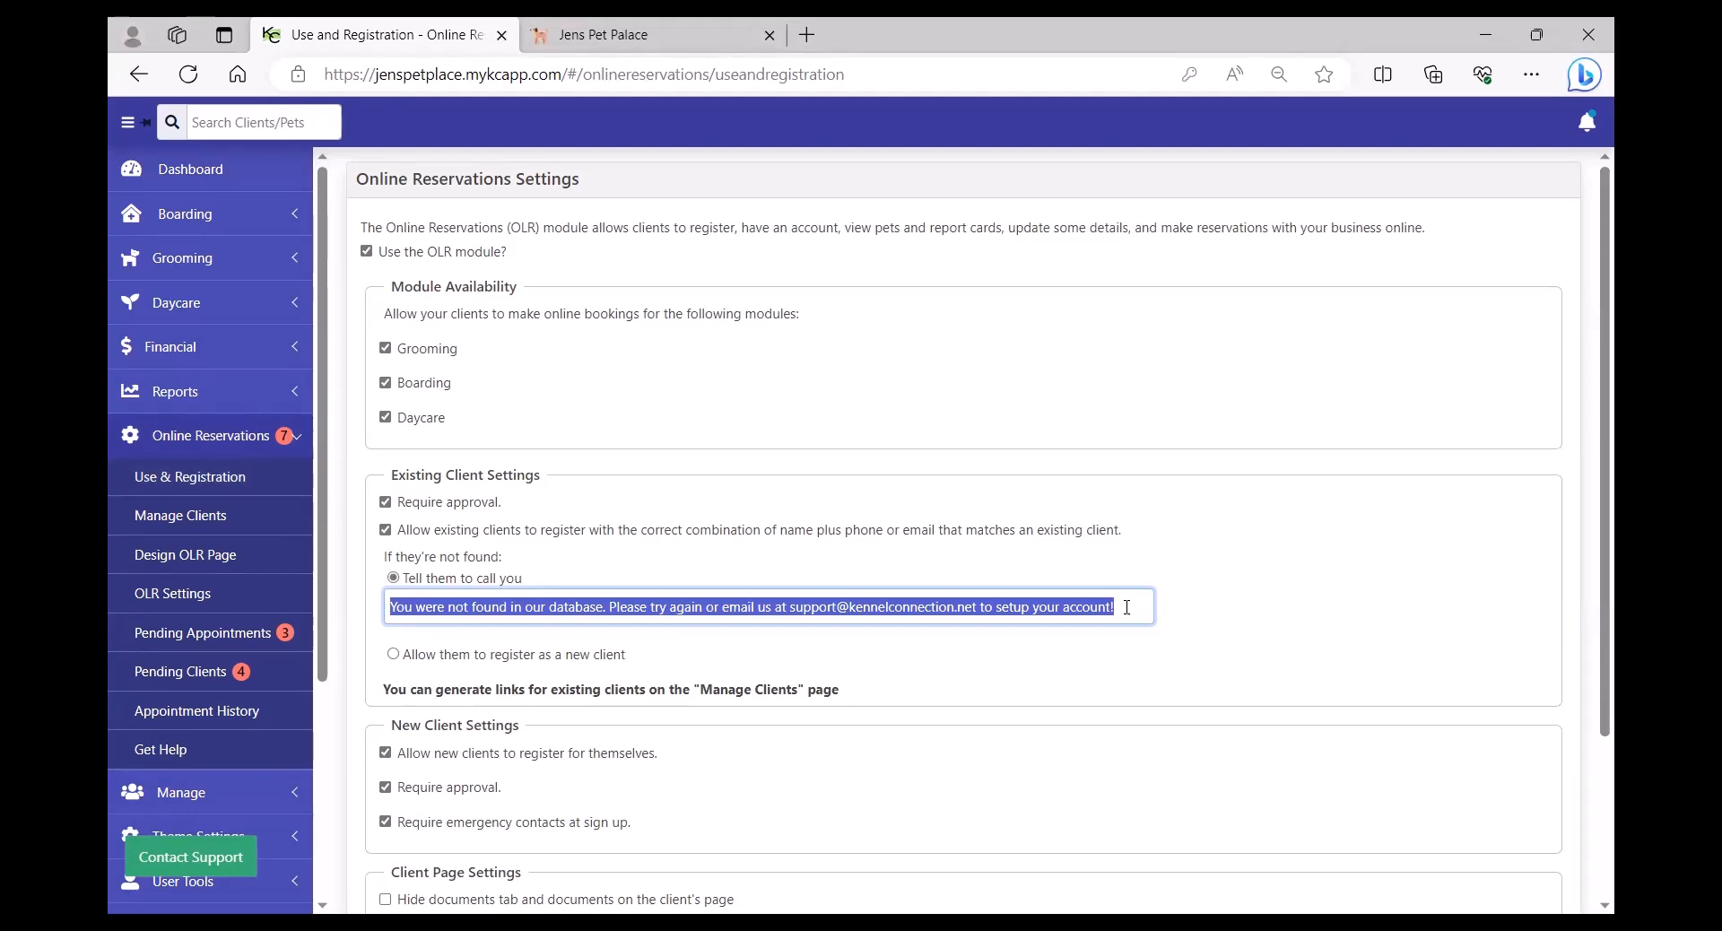
click(1126, 608)
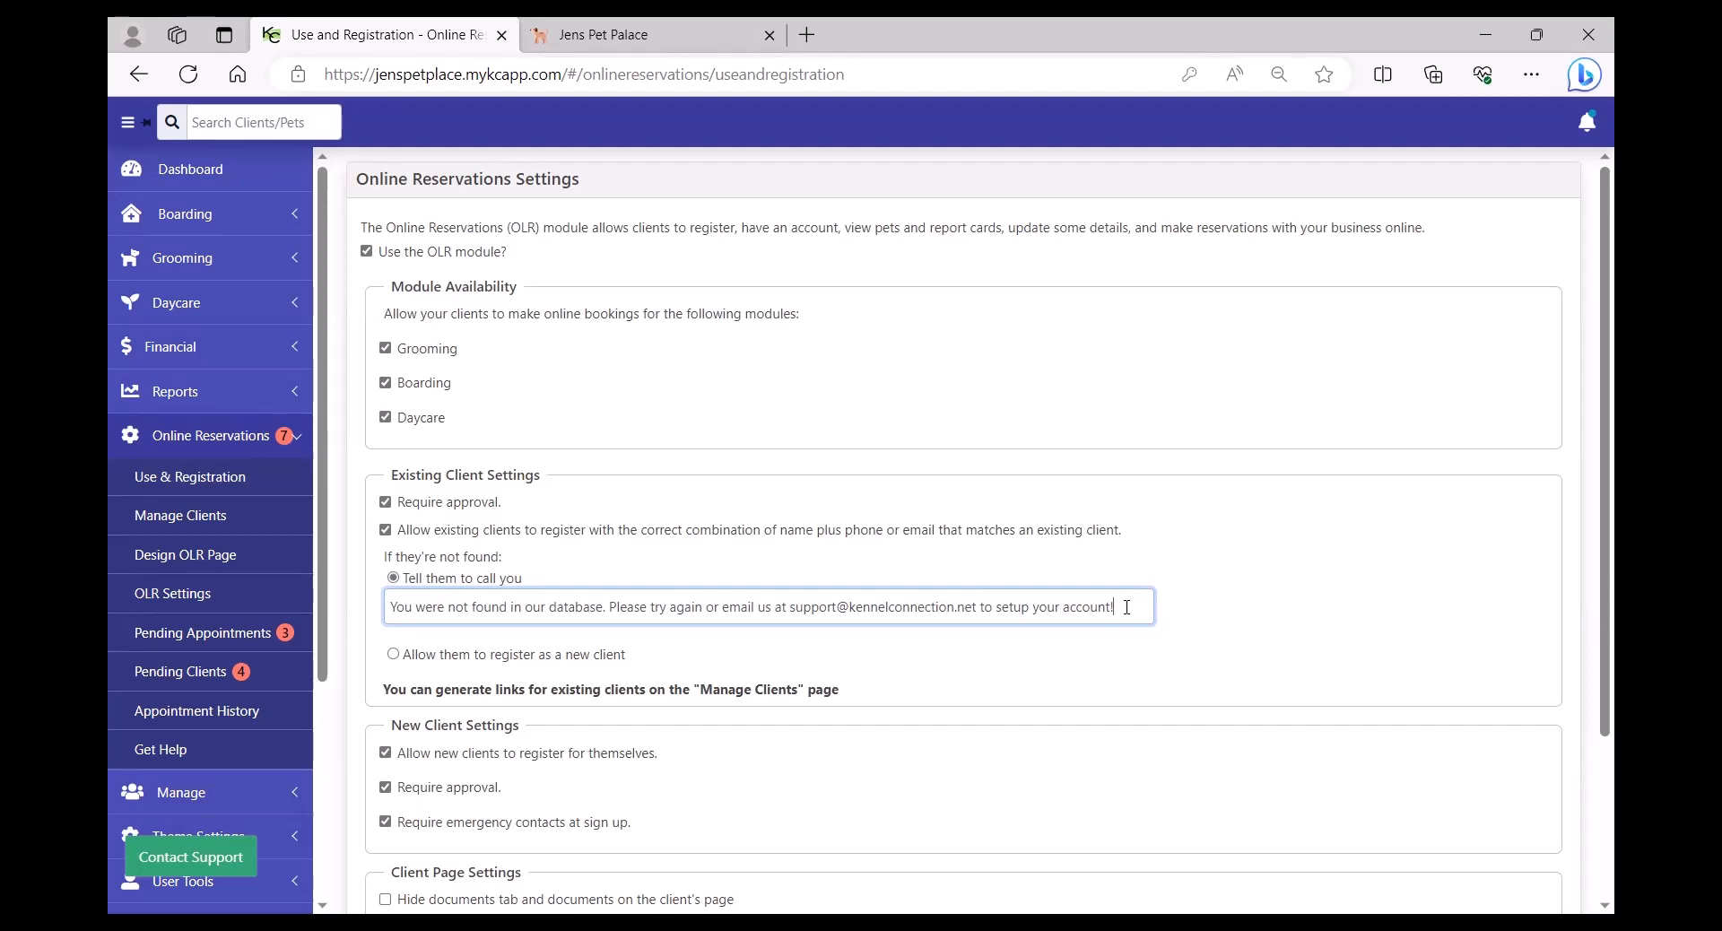
Try letting unmatched existing clients register as new clients, and try removing the approval requirement for existing clients
click(394, 654)
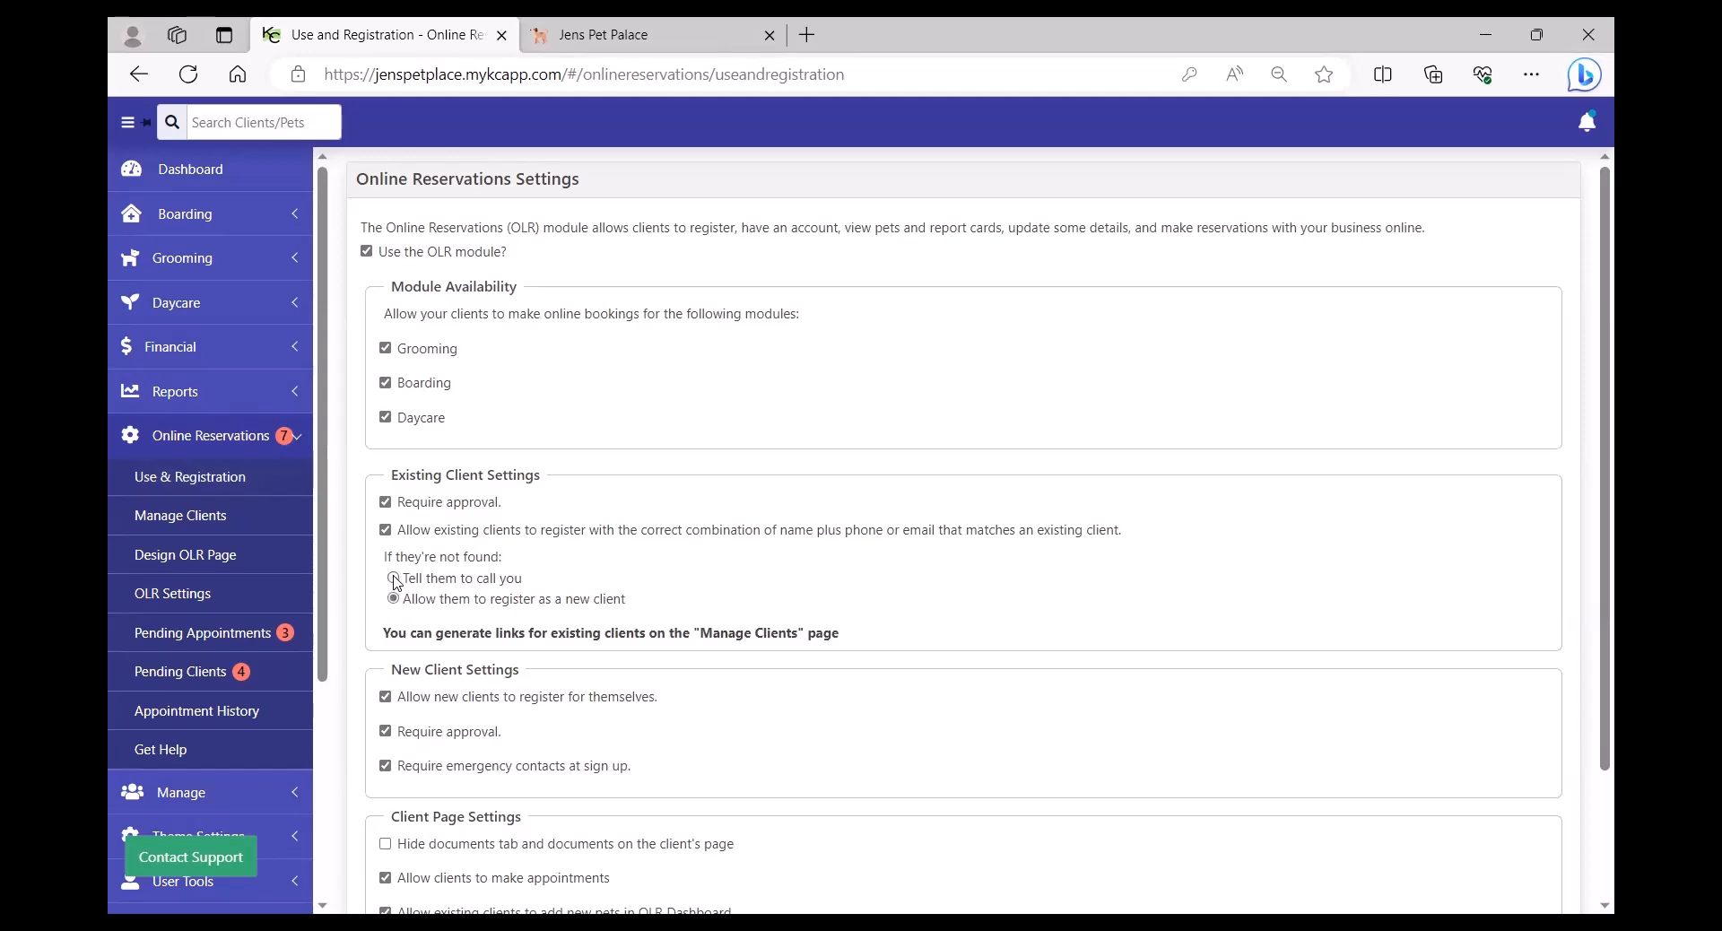
click(394, 578)
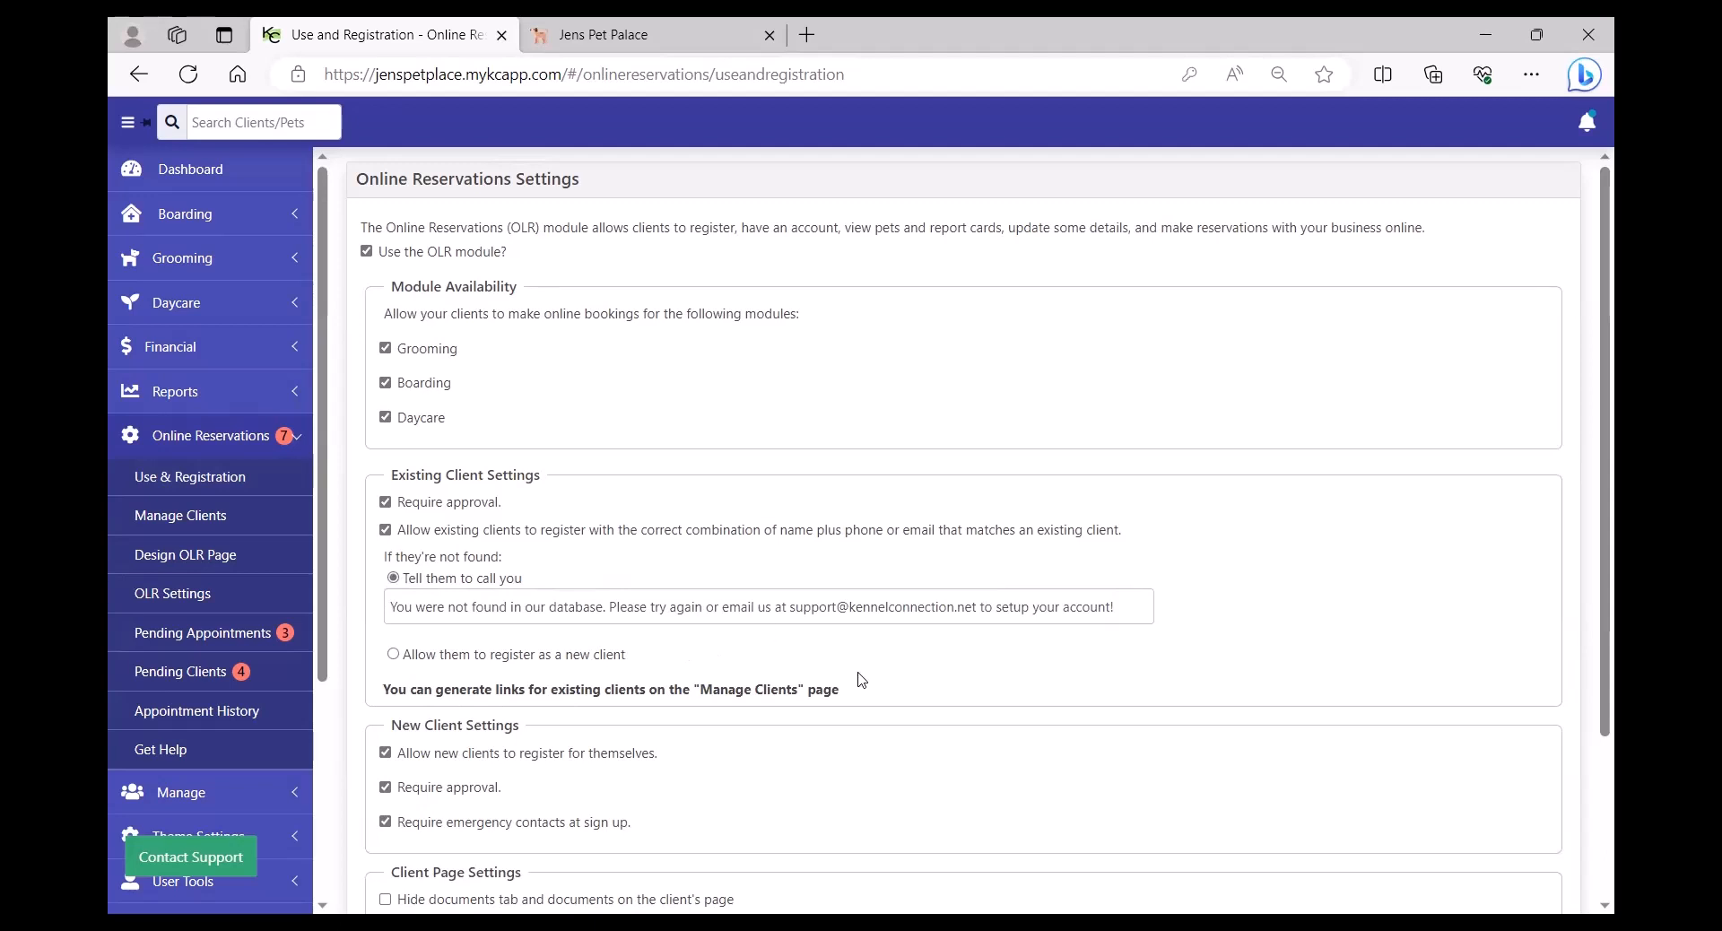
click(387, 503)
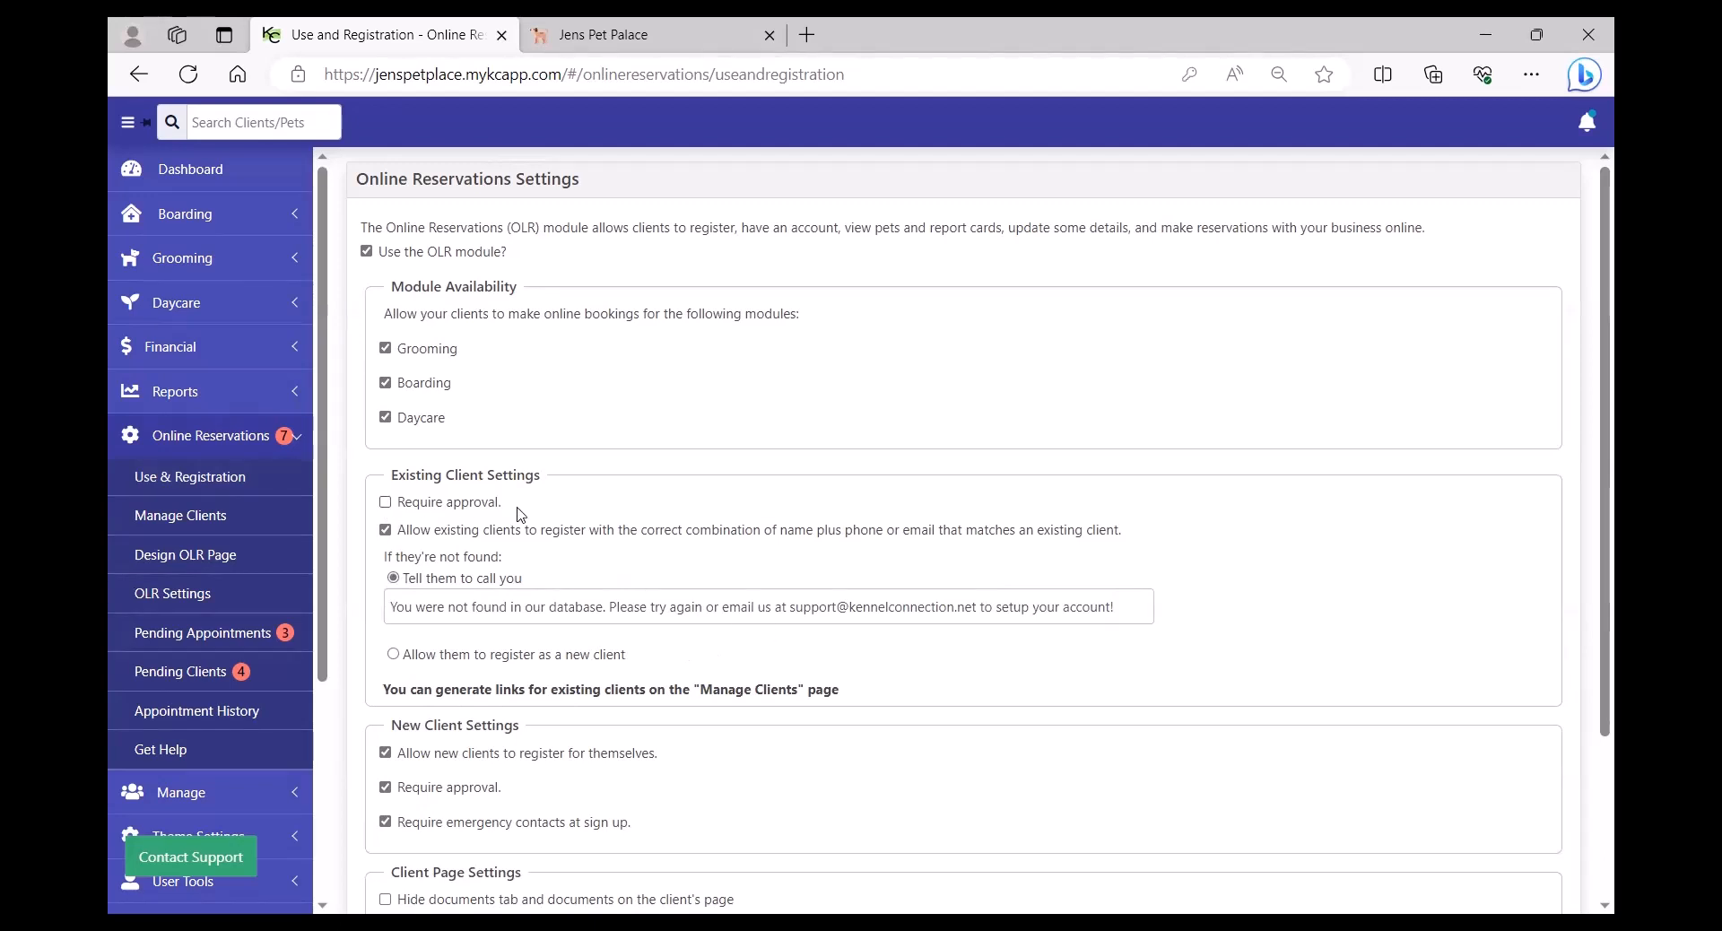
click(387, 503)
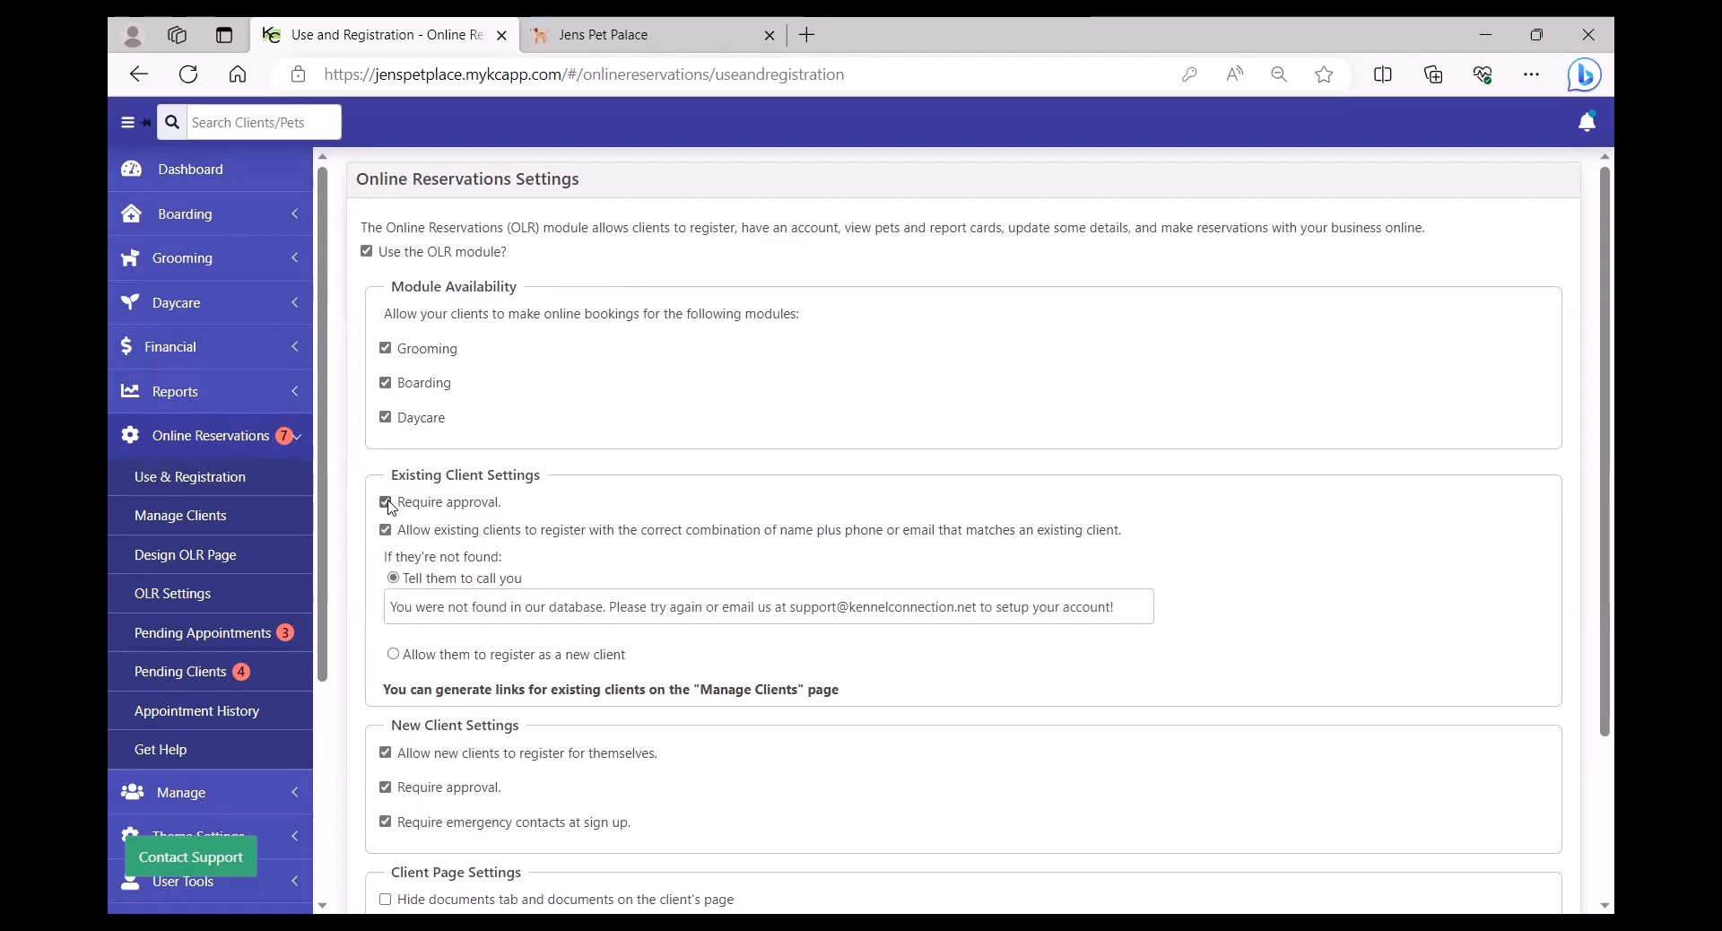
click(387, 503)
Try disallowing self-registration and removing the approval requirement in the new client settings
scroll(718, 664, down, 3)
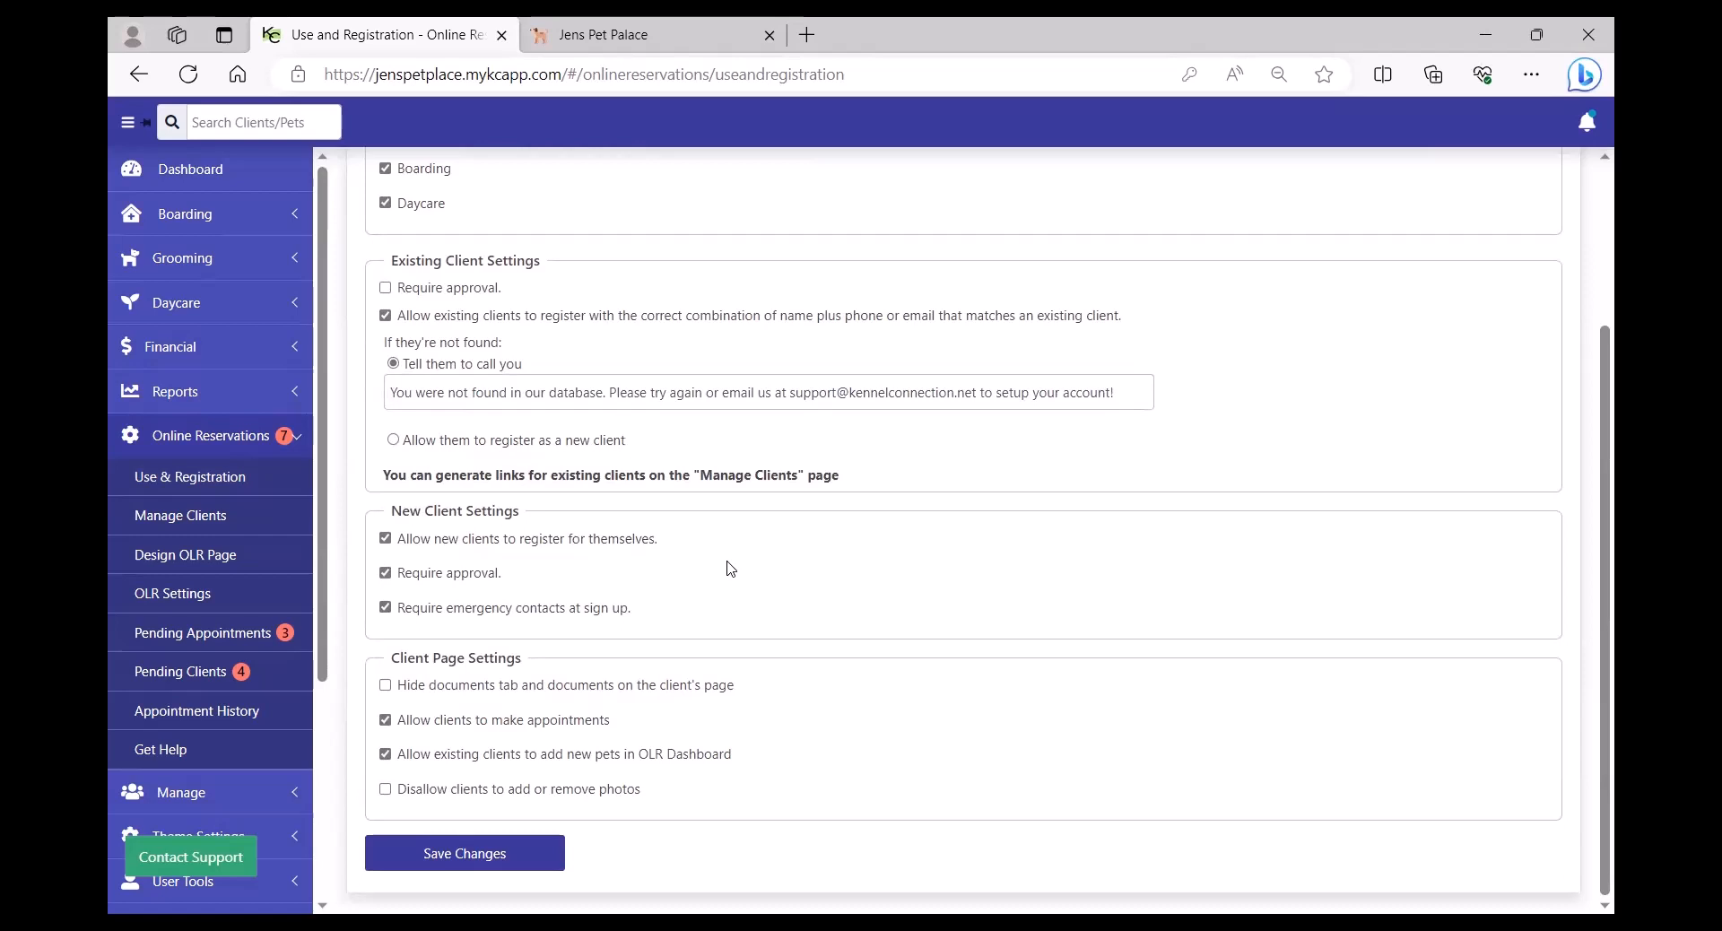
click(386, 540)
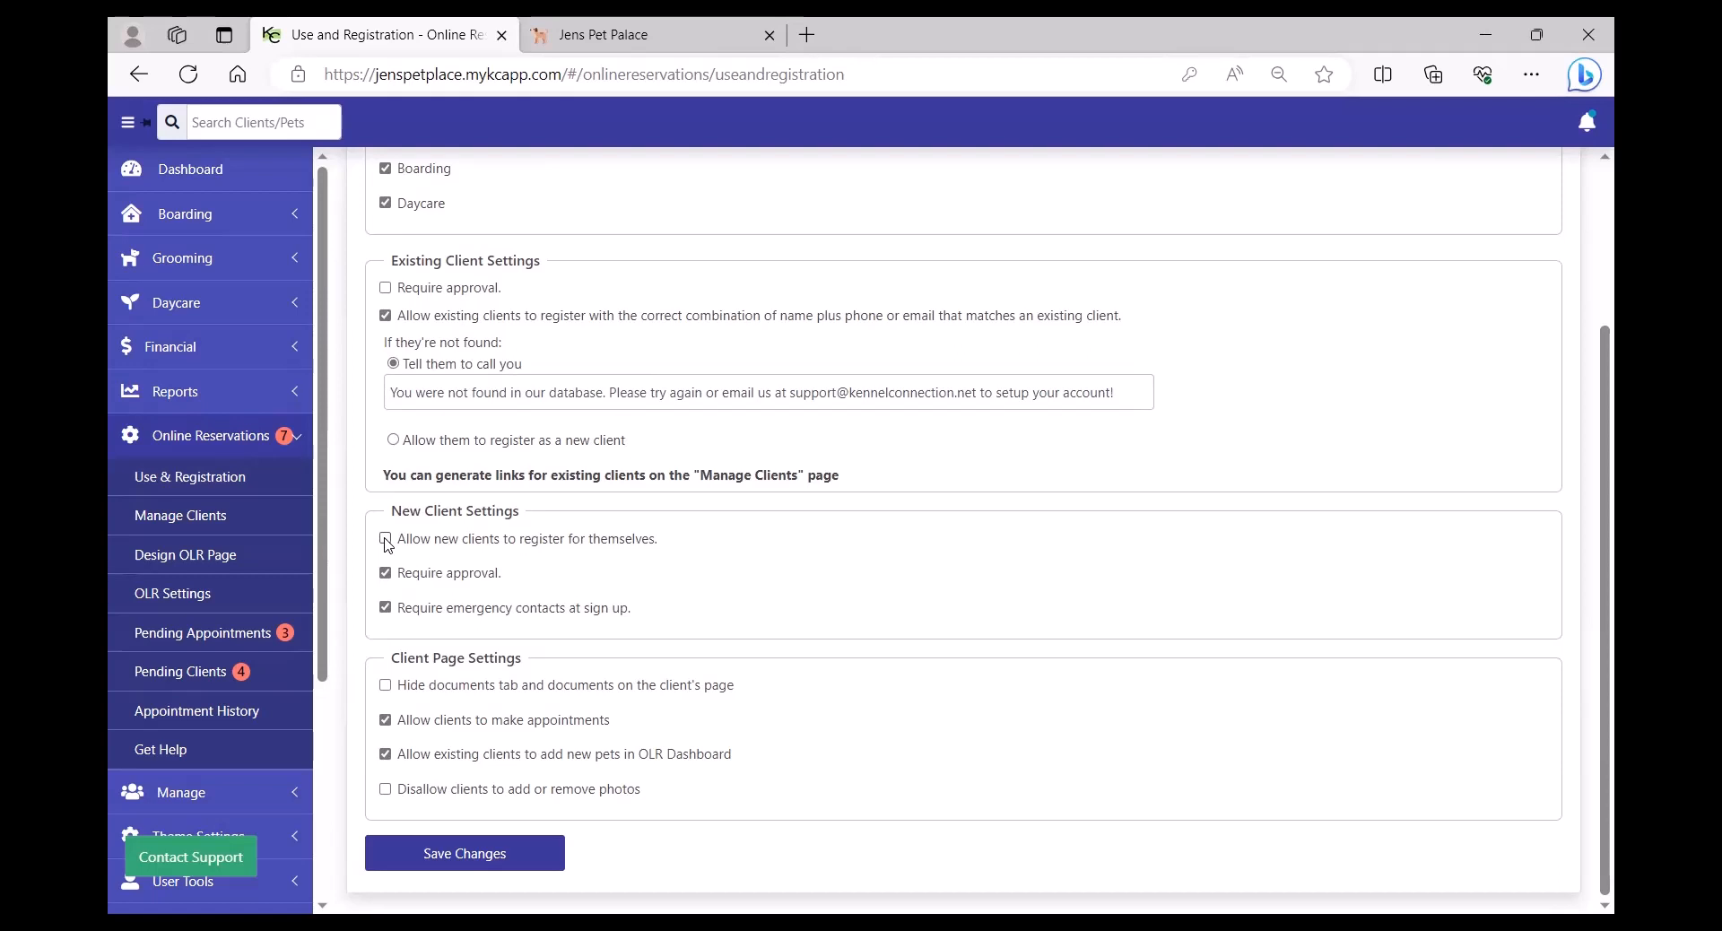
click(386, 541)
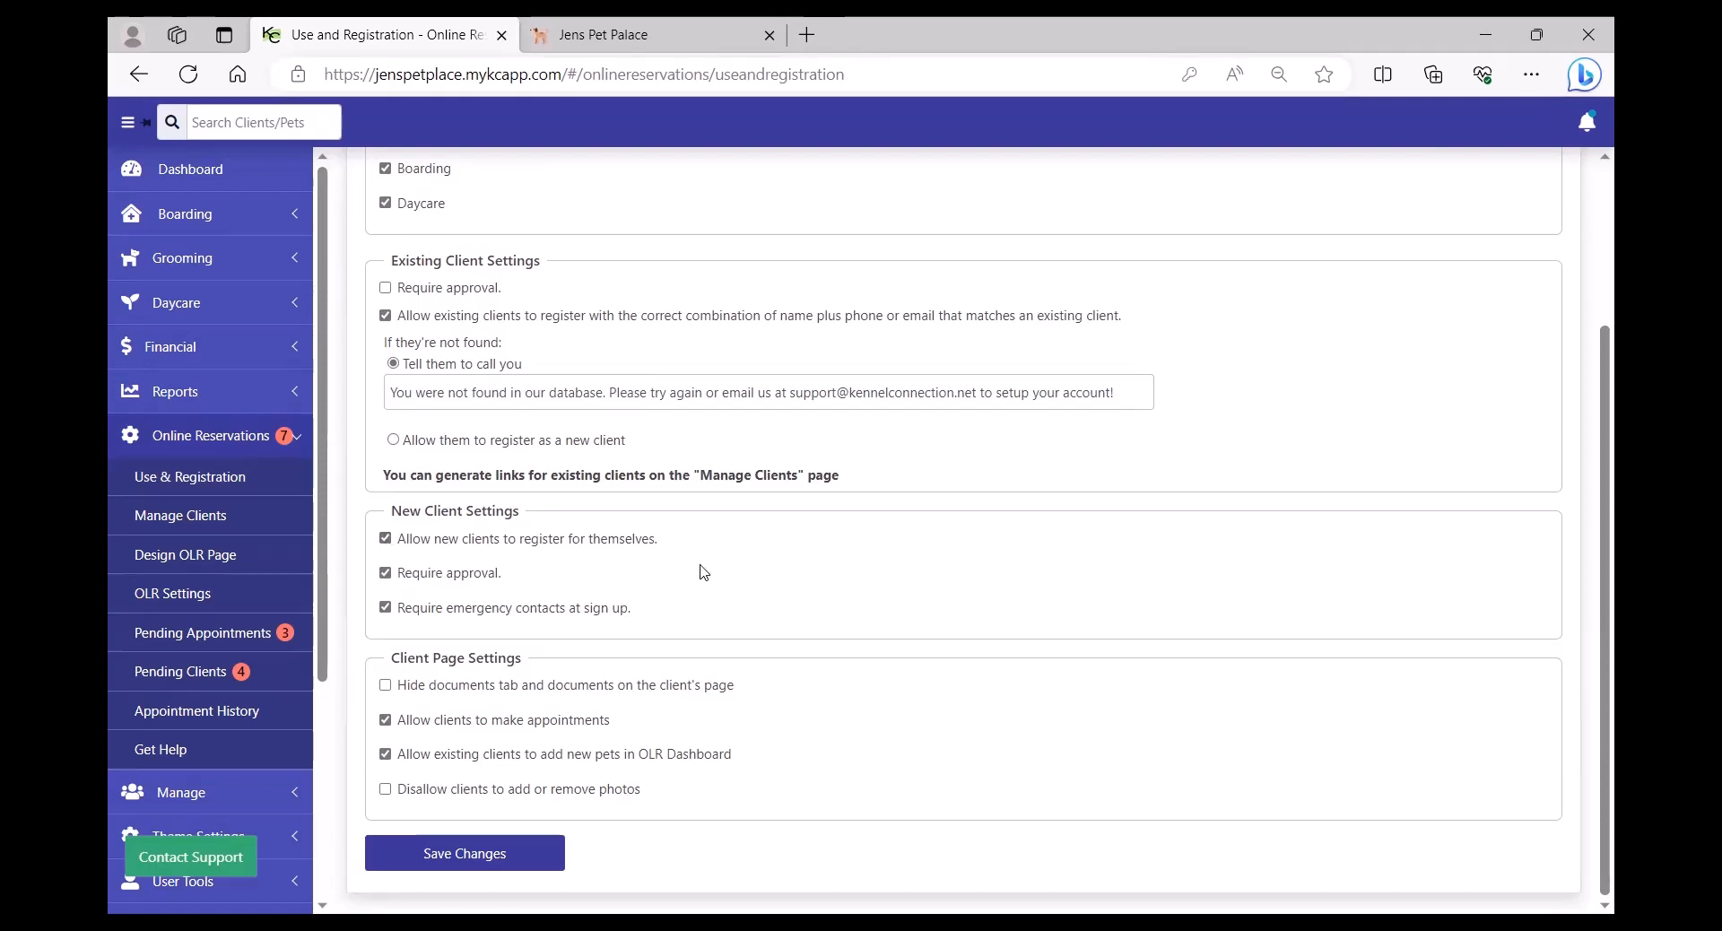
click(386, 574)
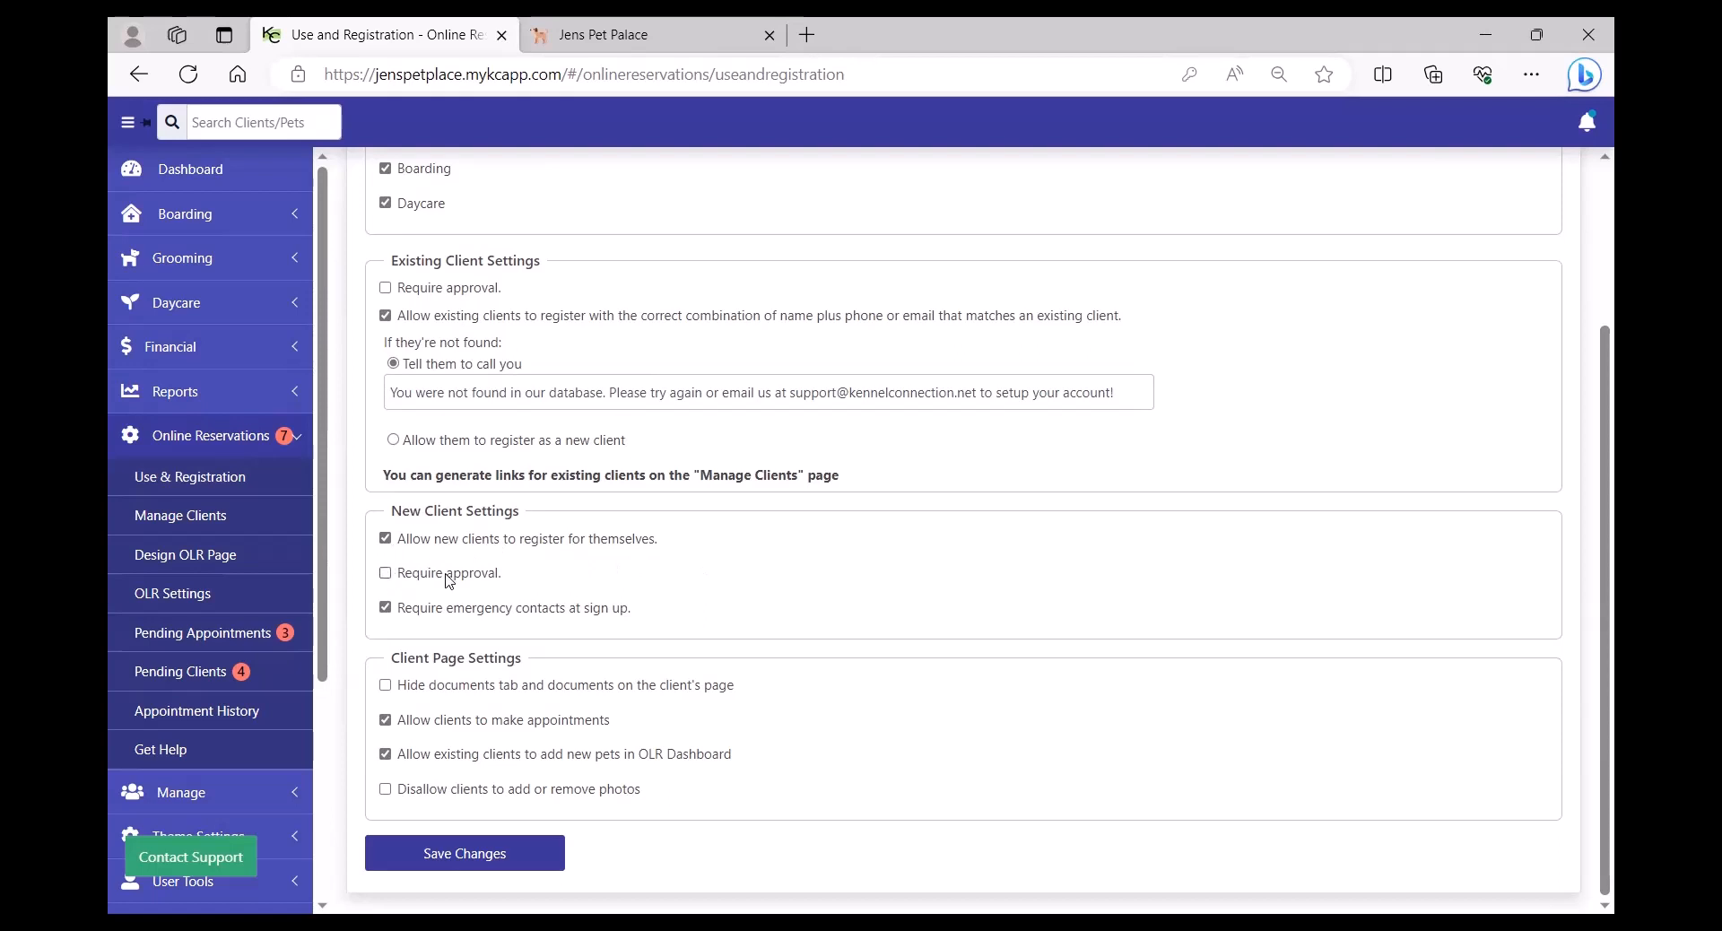
click(387, 579)
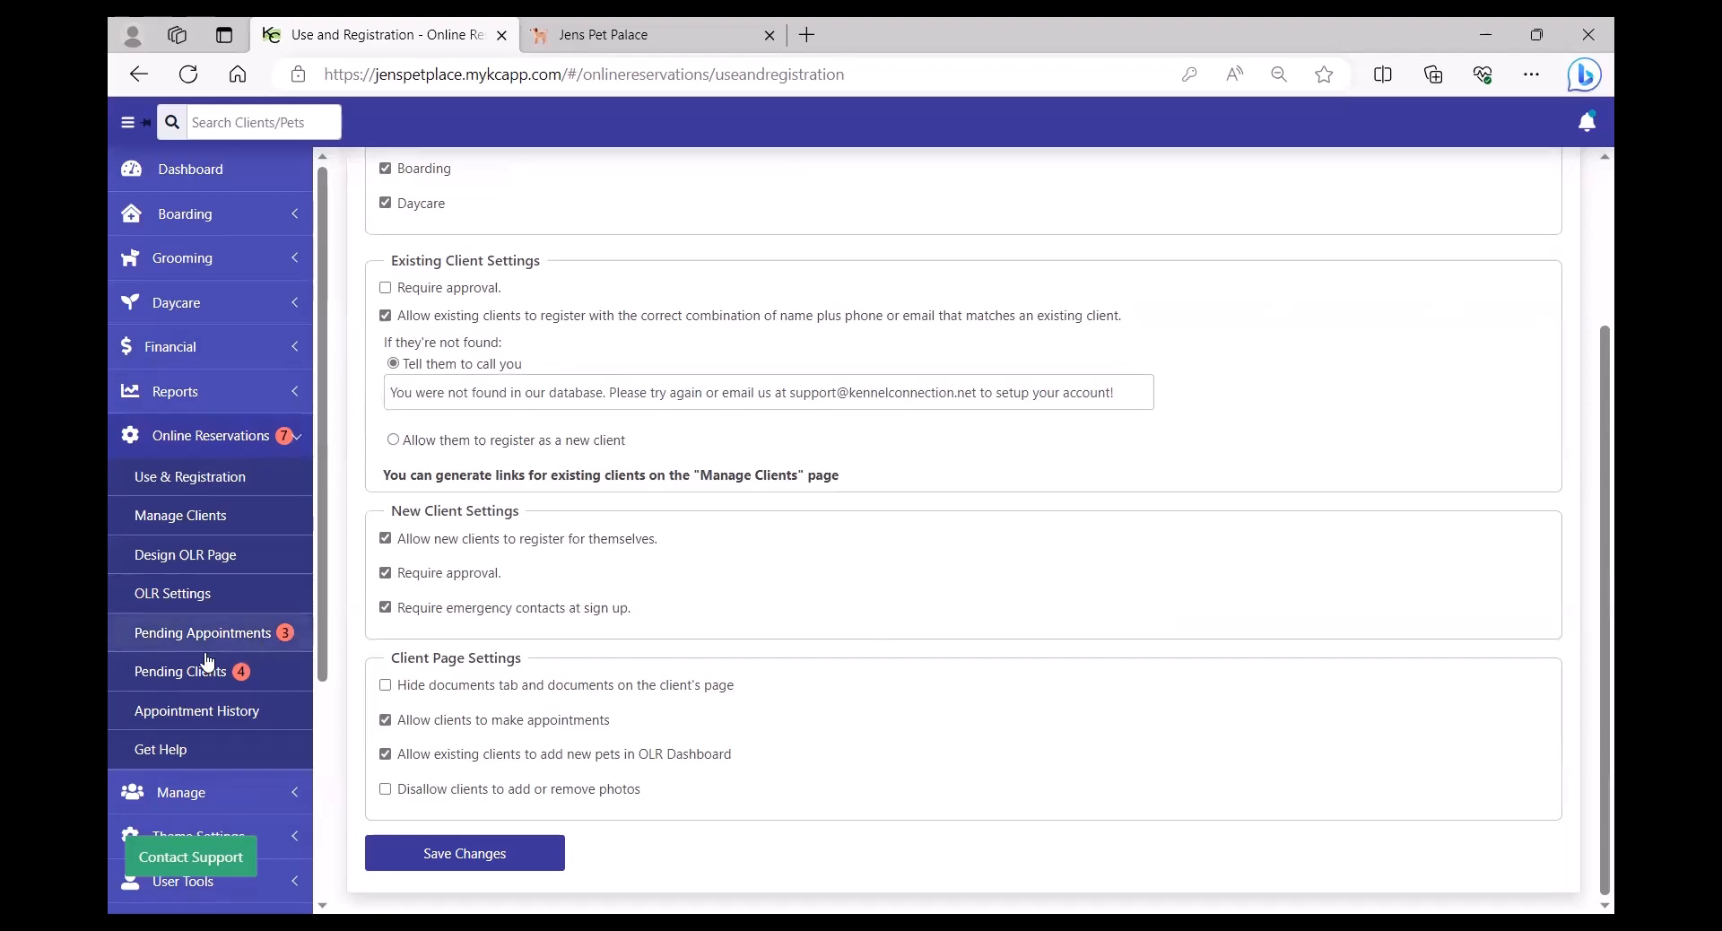
Review the pending clients awaiting approval and return to the client page options in the Use & Registration settings
click(170, 684)
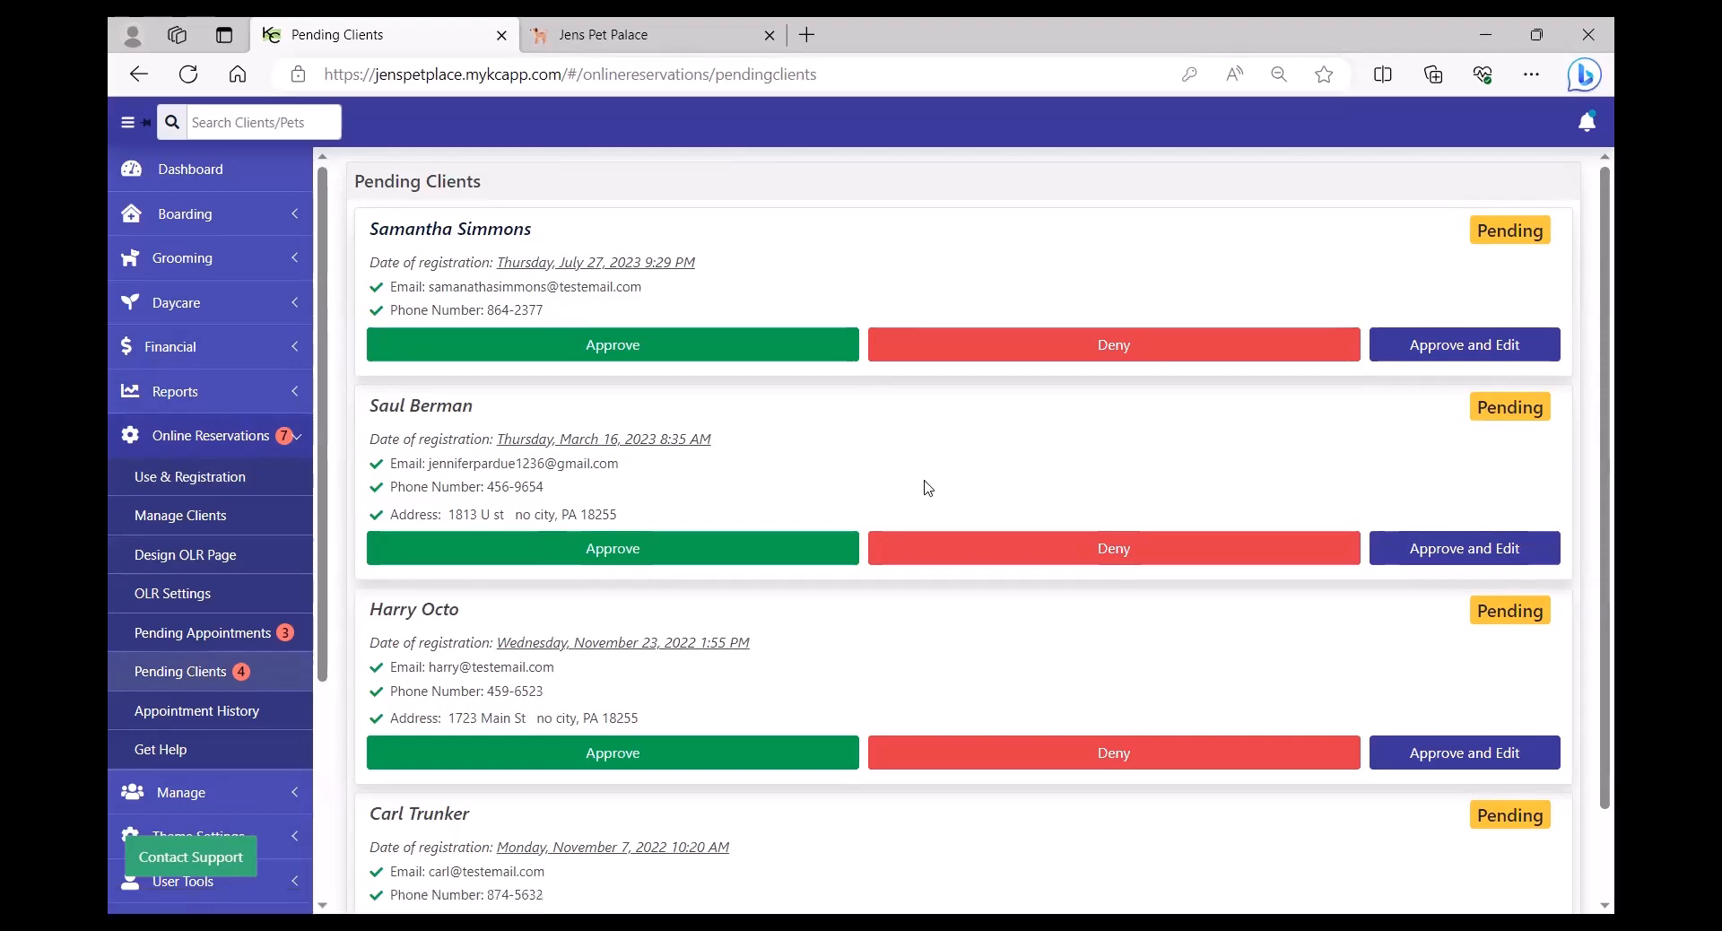
click(198, 489)
scroll(870, 628, down, 3)
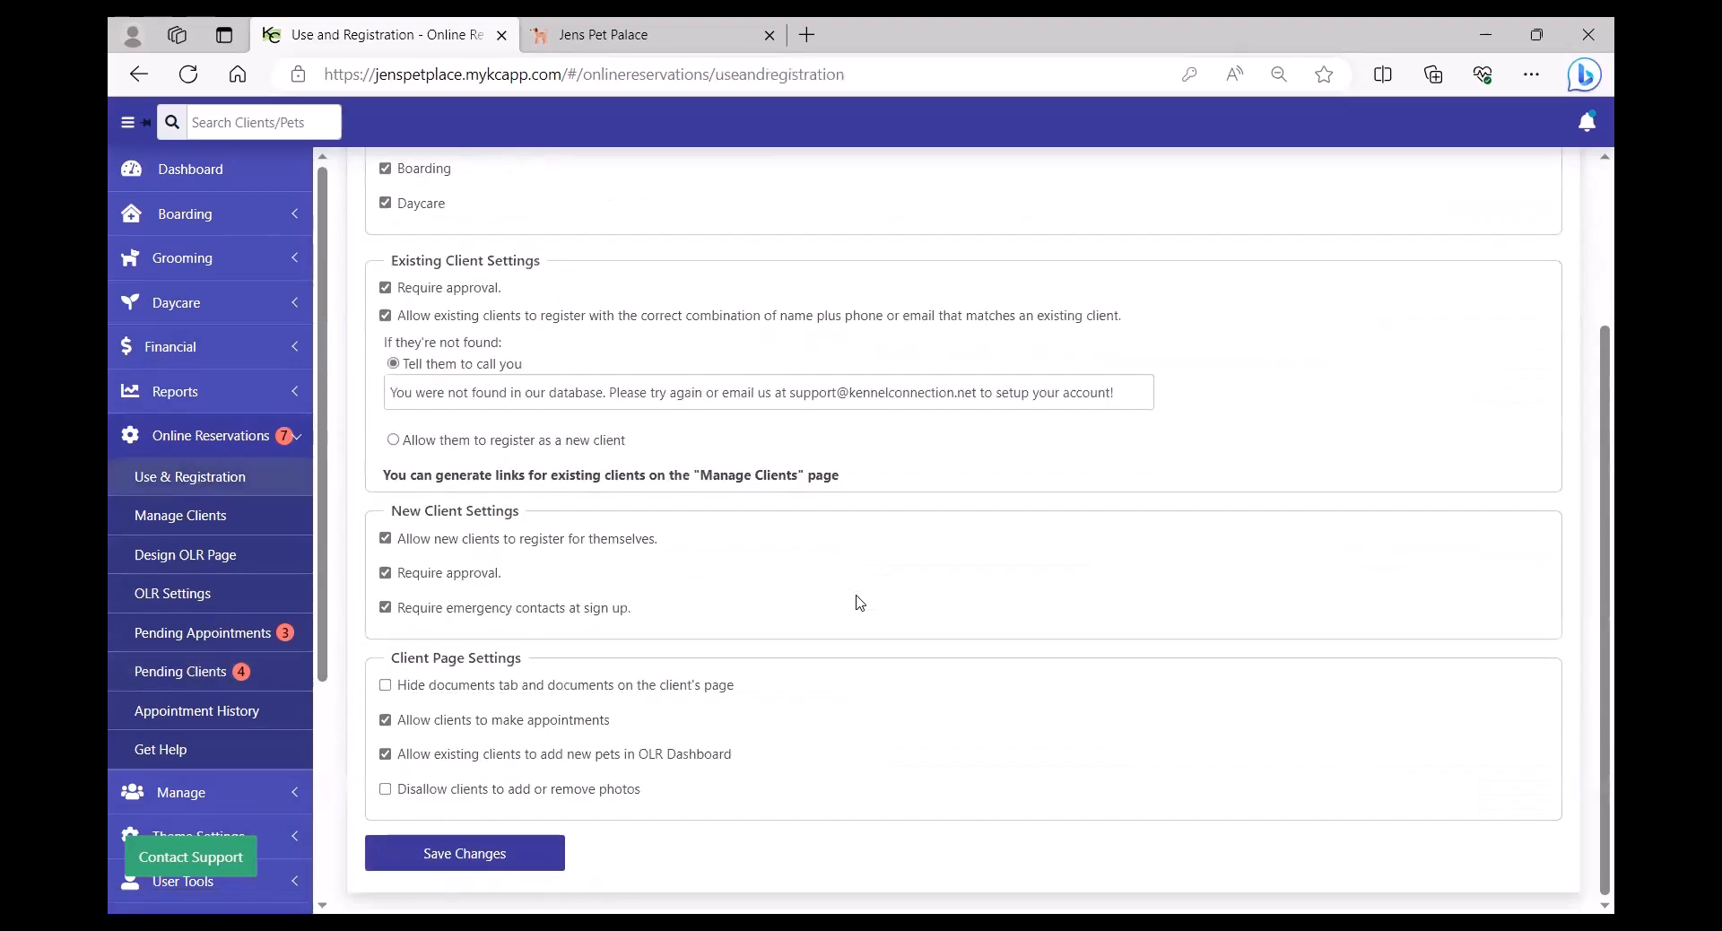
Try toggling the client page options for hiding documents, adding new pets and disallowing photo changes
click(385, 686)
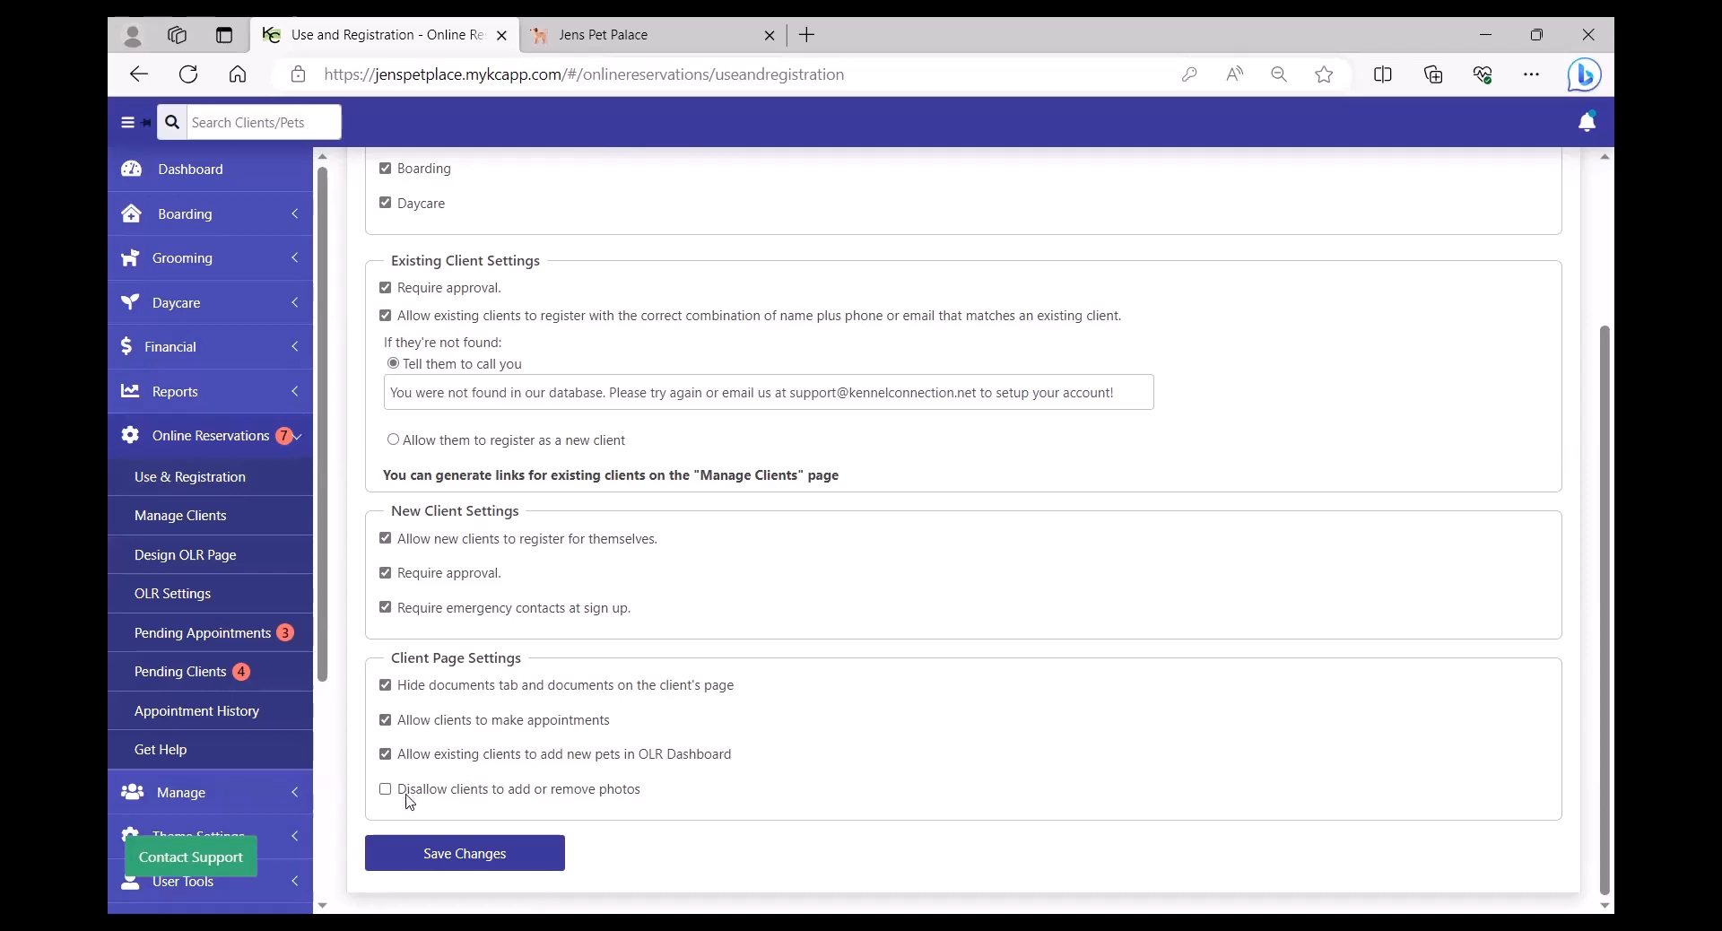
click(387, 756)
click(385, 755)
click(386, 791)
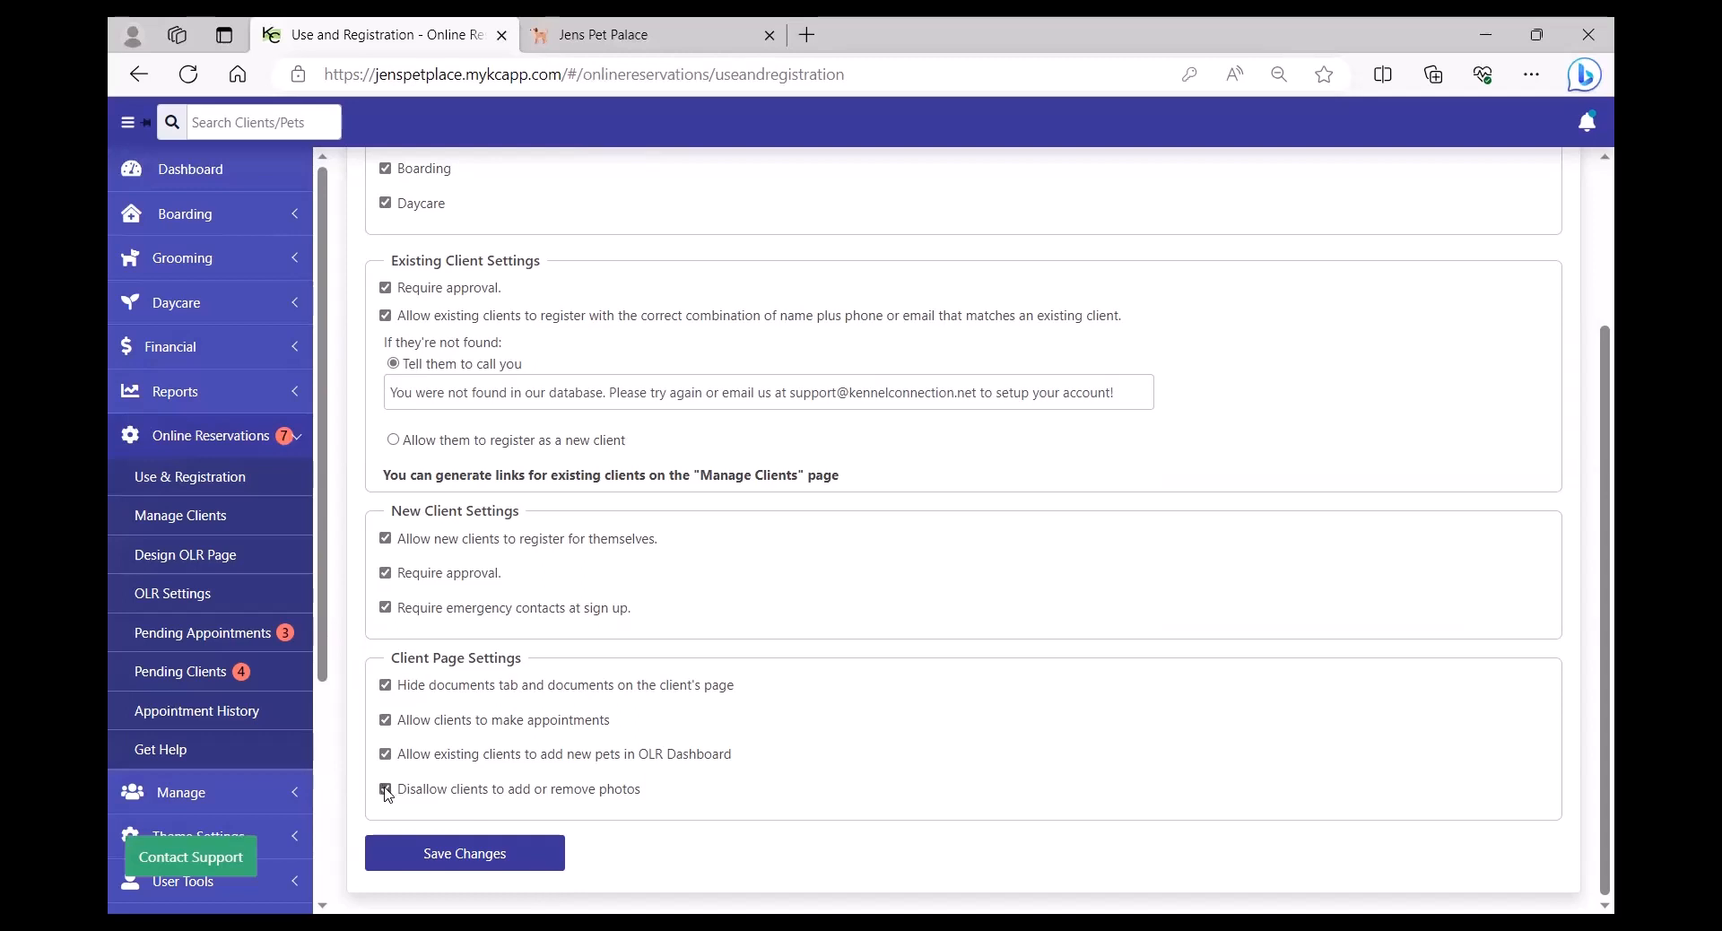
click(386, 790)
click(388, 685)
Open the online reservations page designer and preview the Cute Dog header image before restoring Happy Pets
click(198, 552)
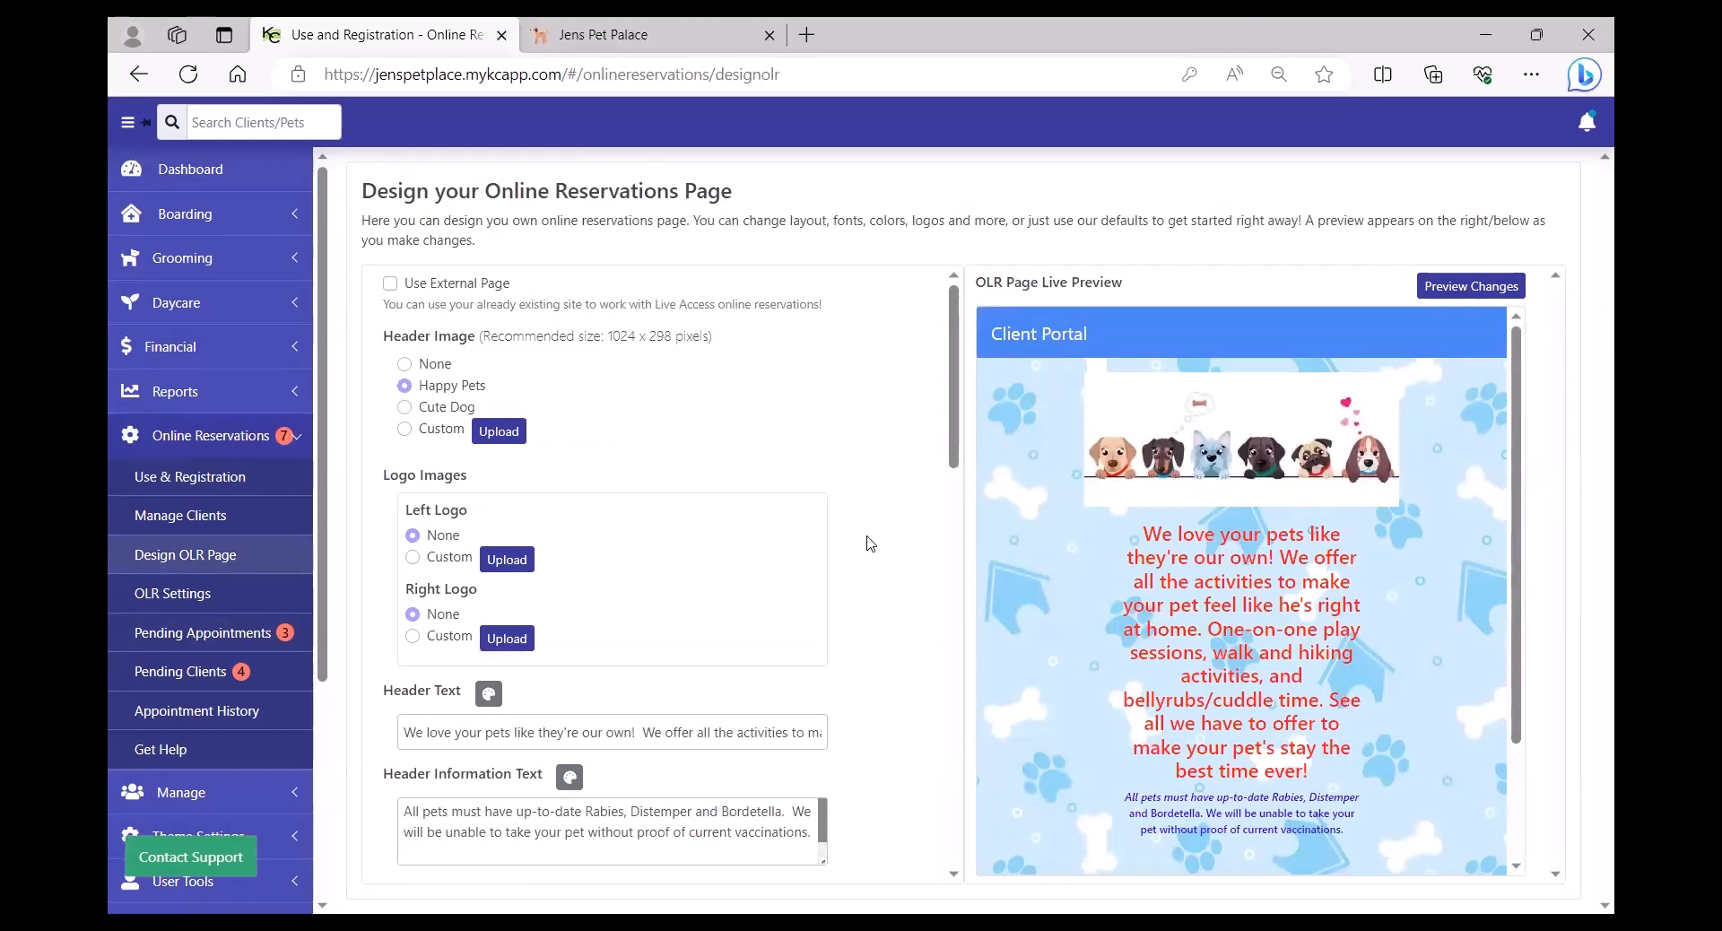
click(404, 408)
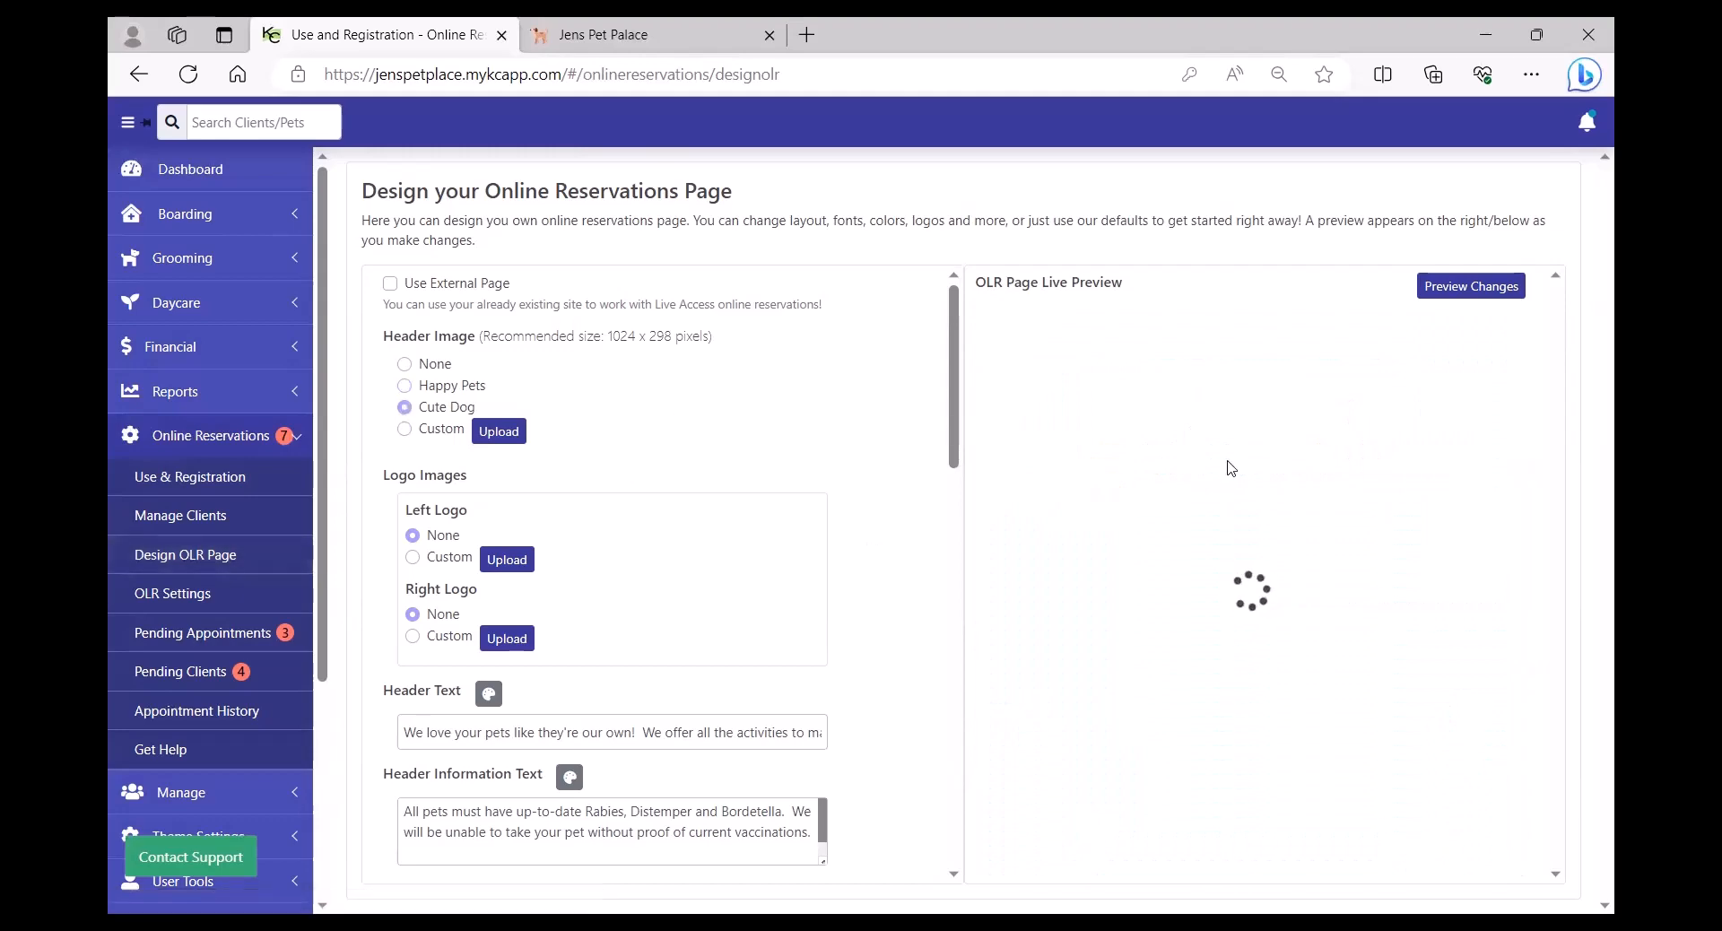
click(405, 387)
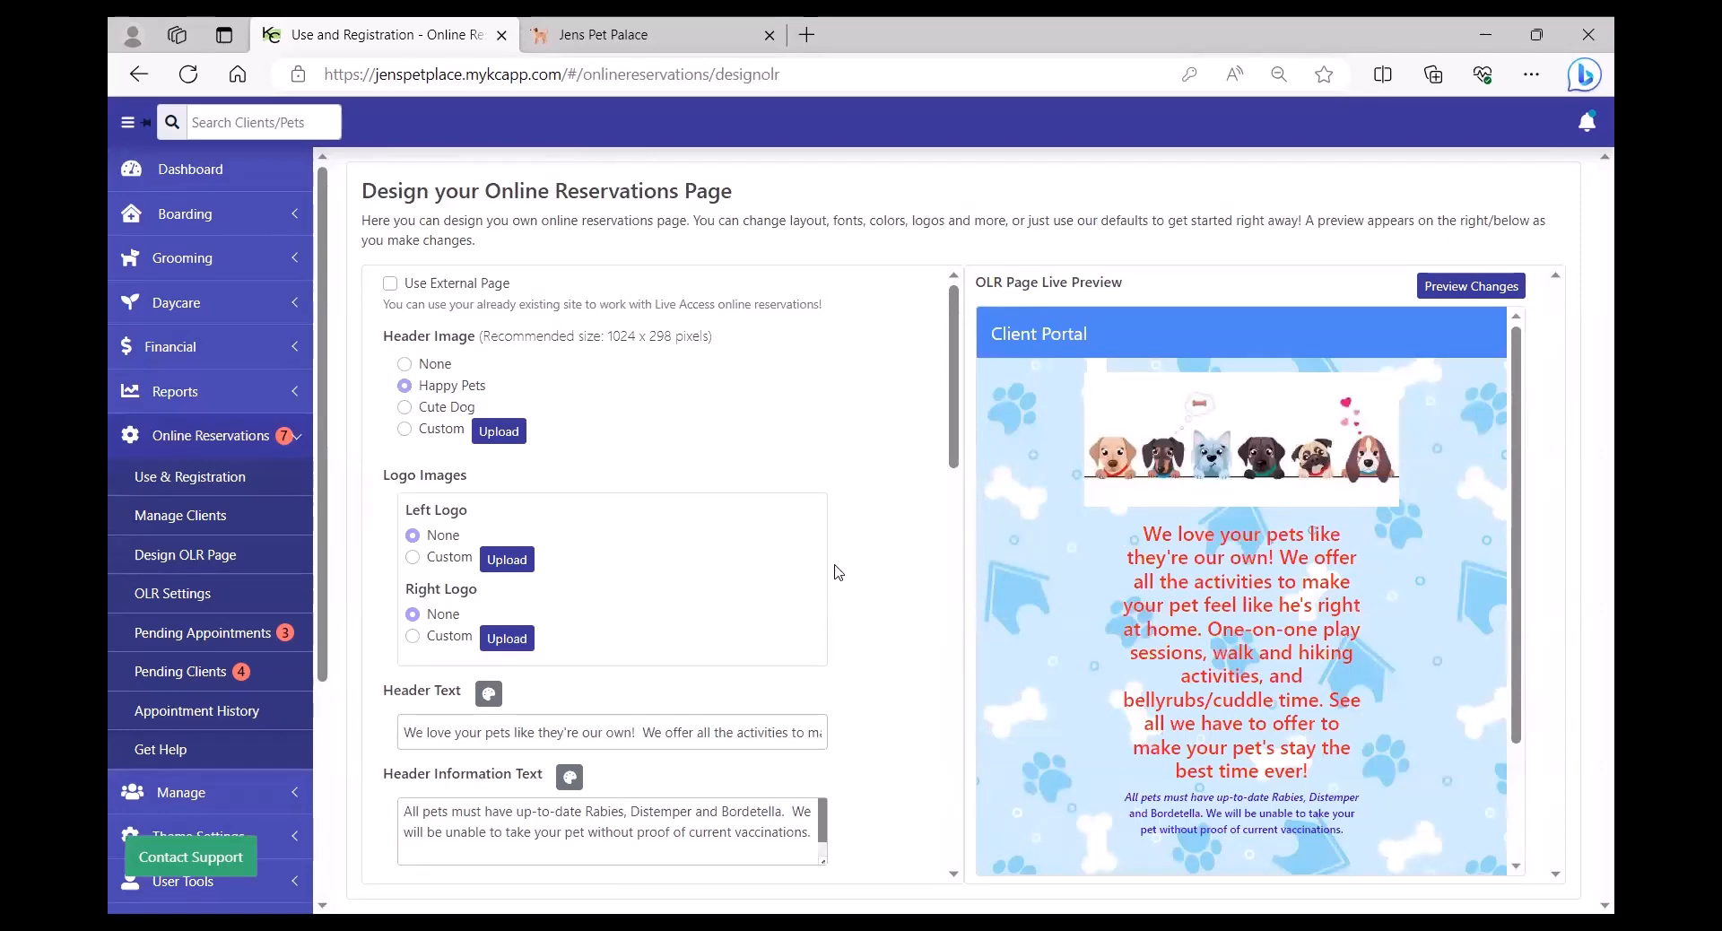
Examine the header text and its font and colour options, leaving the styling unchanged
scroll(840, 568, down, 1)
drag(403, 639, 739, 644)
click(911, 619)
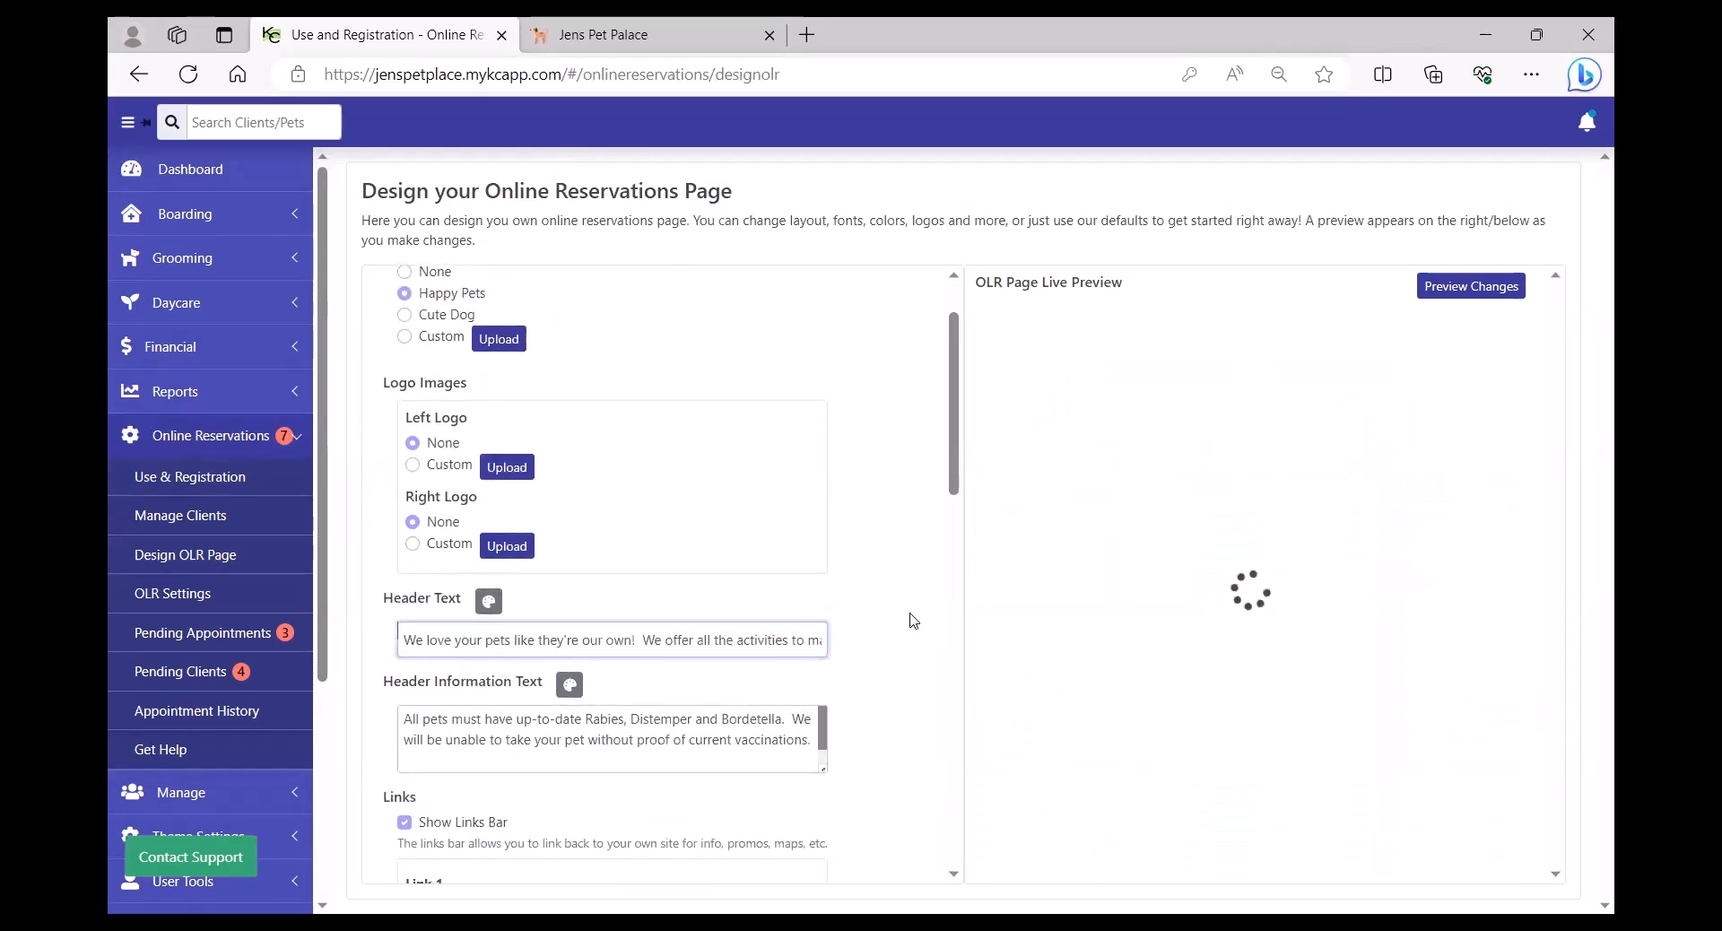
click(488, 602)
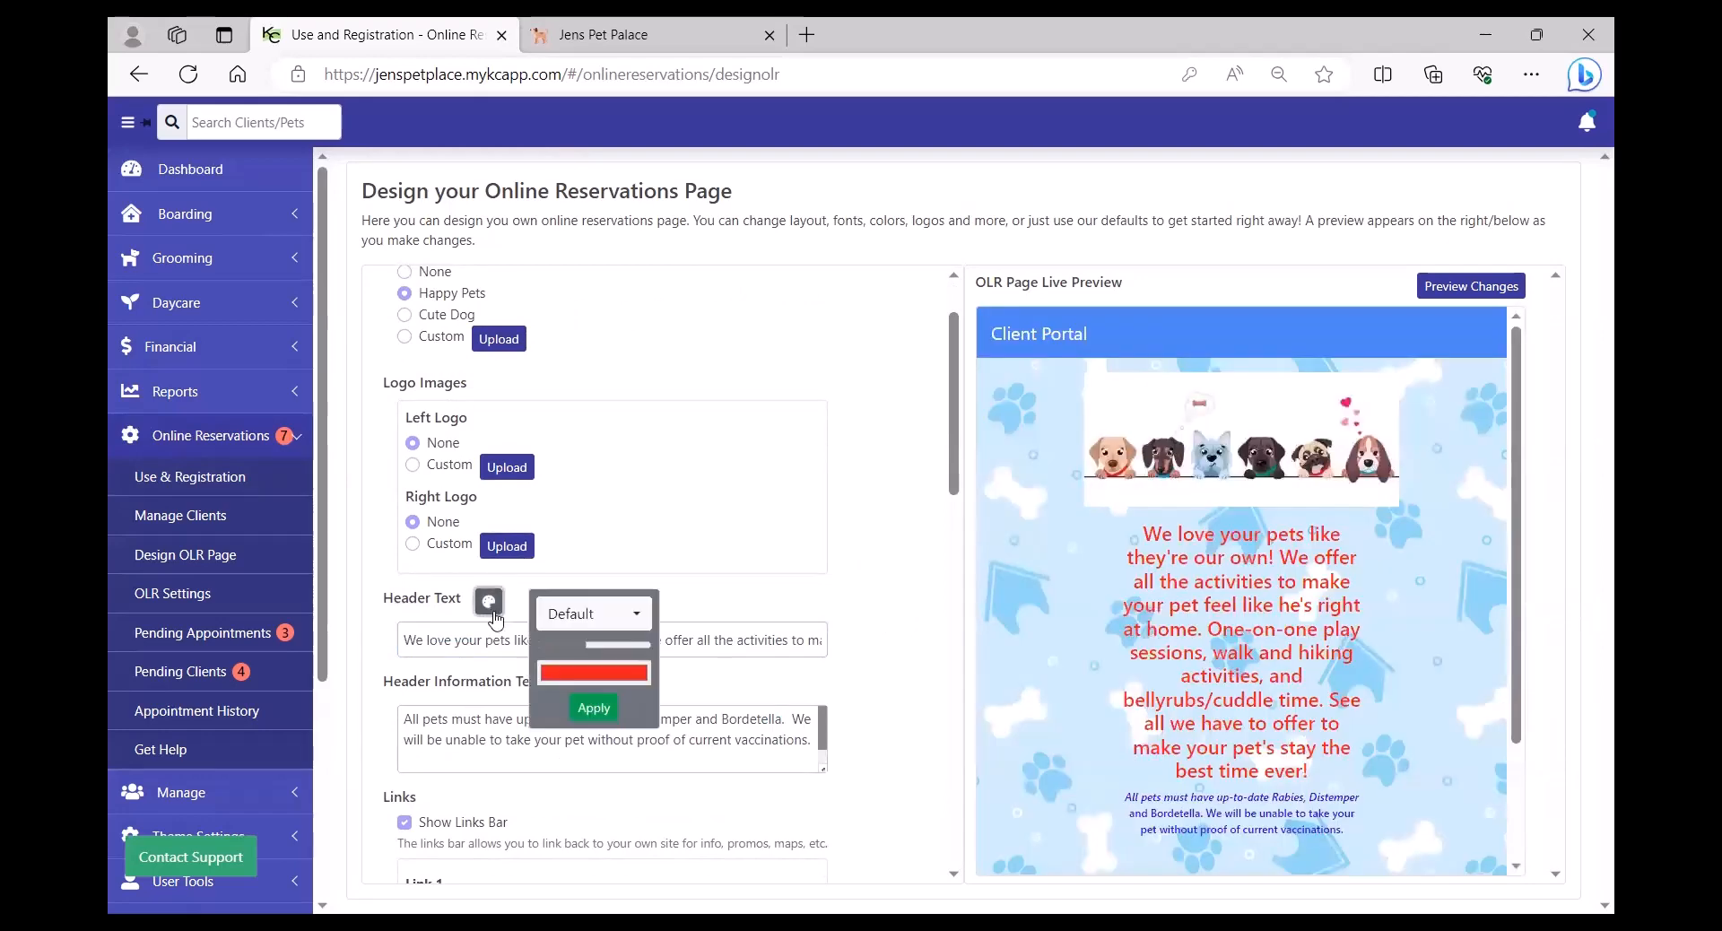
click(644, 673)
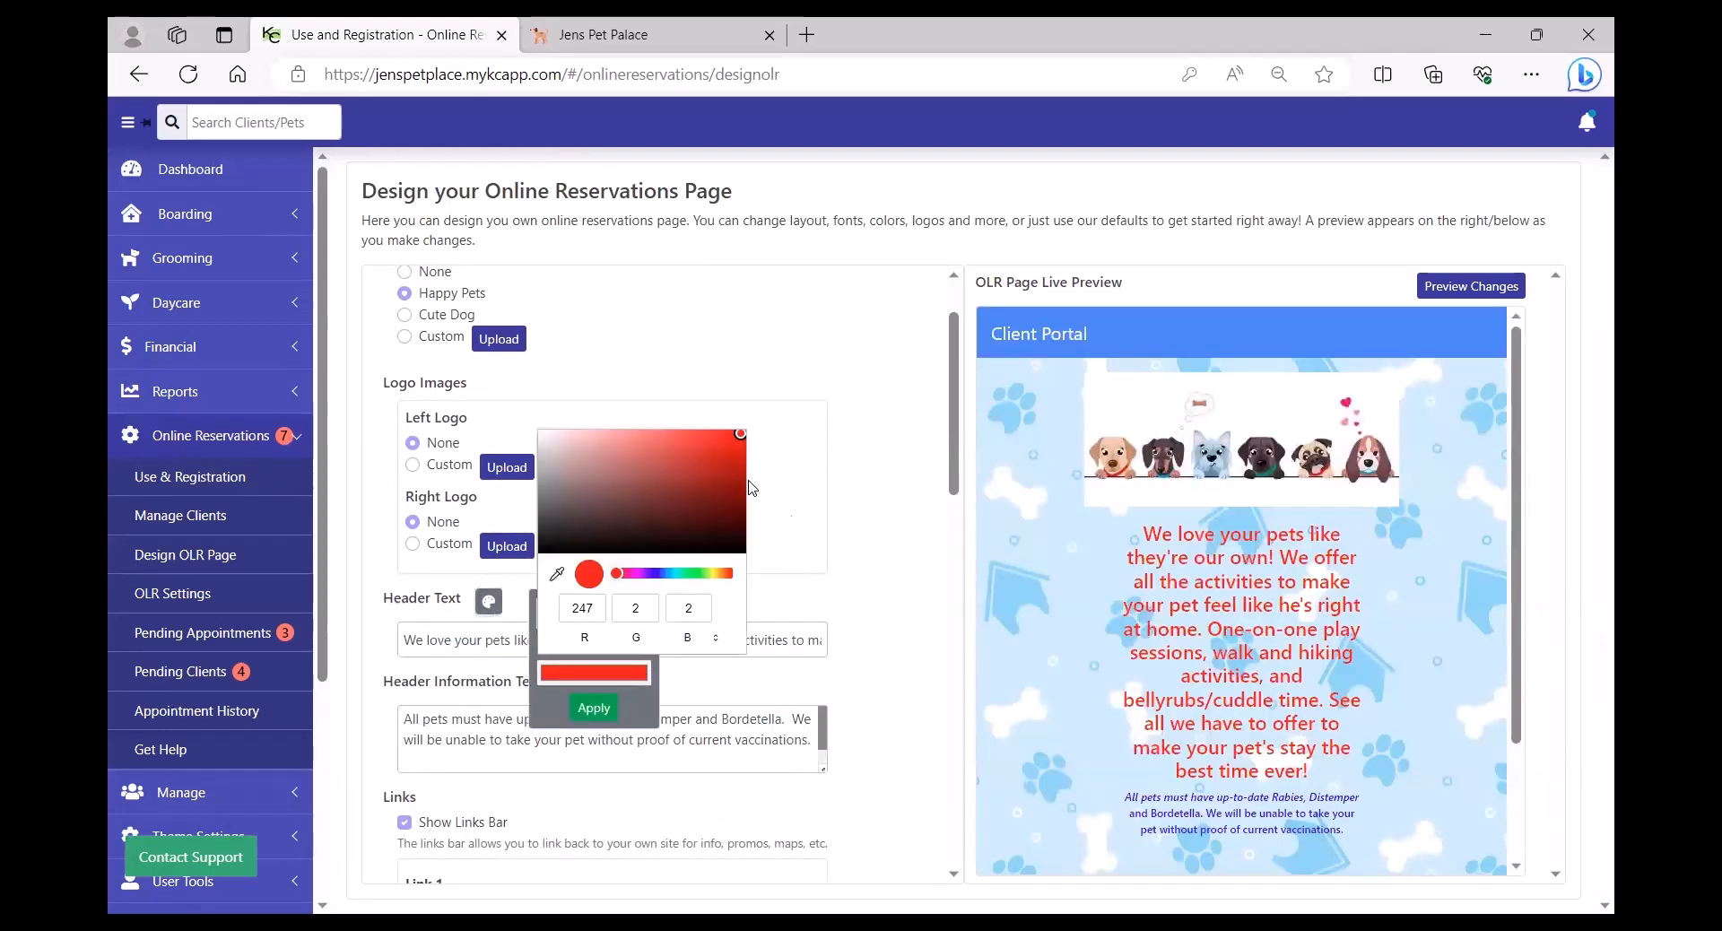
click(910, 626)
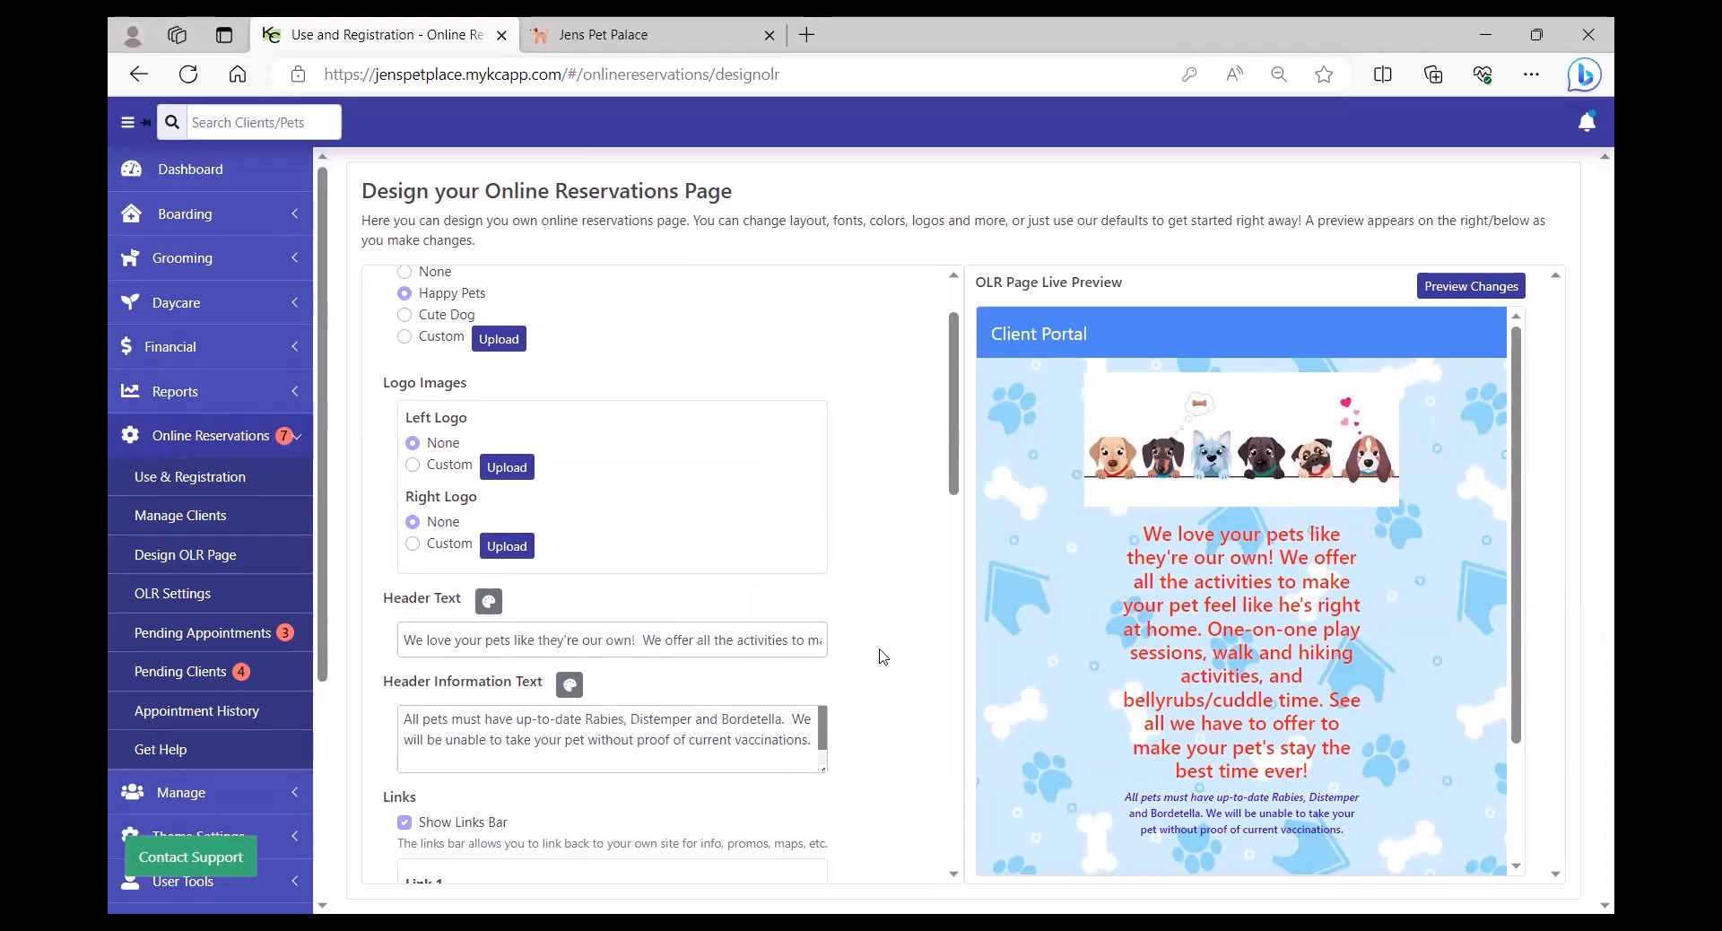
Examine the header information text, the links bar fields and the welcome text in the page designer
scroll(881, 657, down, 2)
scroll(881, 656, down, 1)
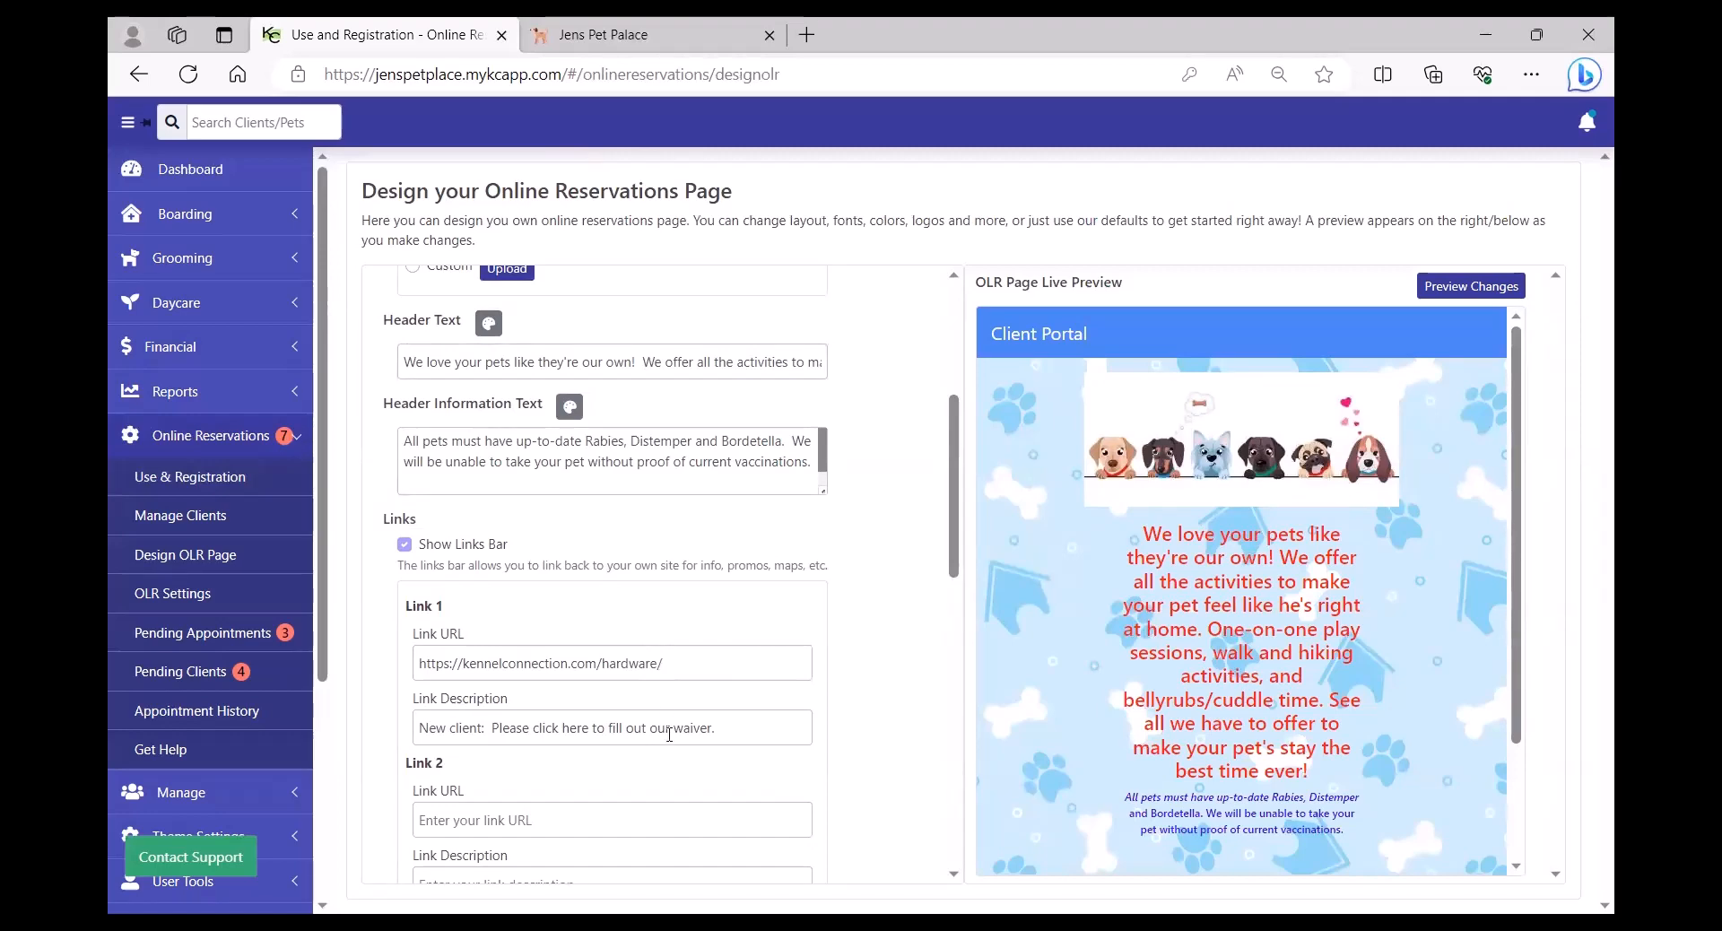
scroll(676, 727, down, 2)
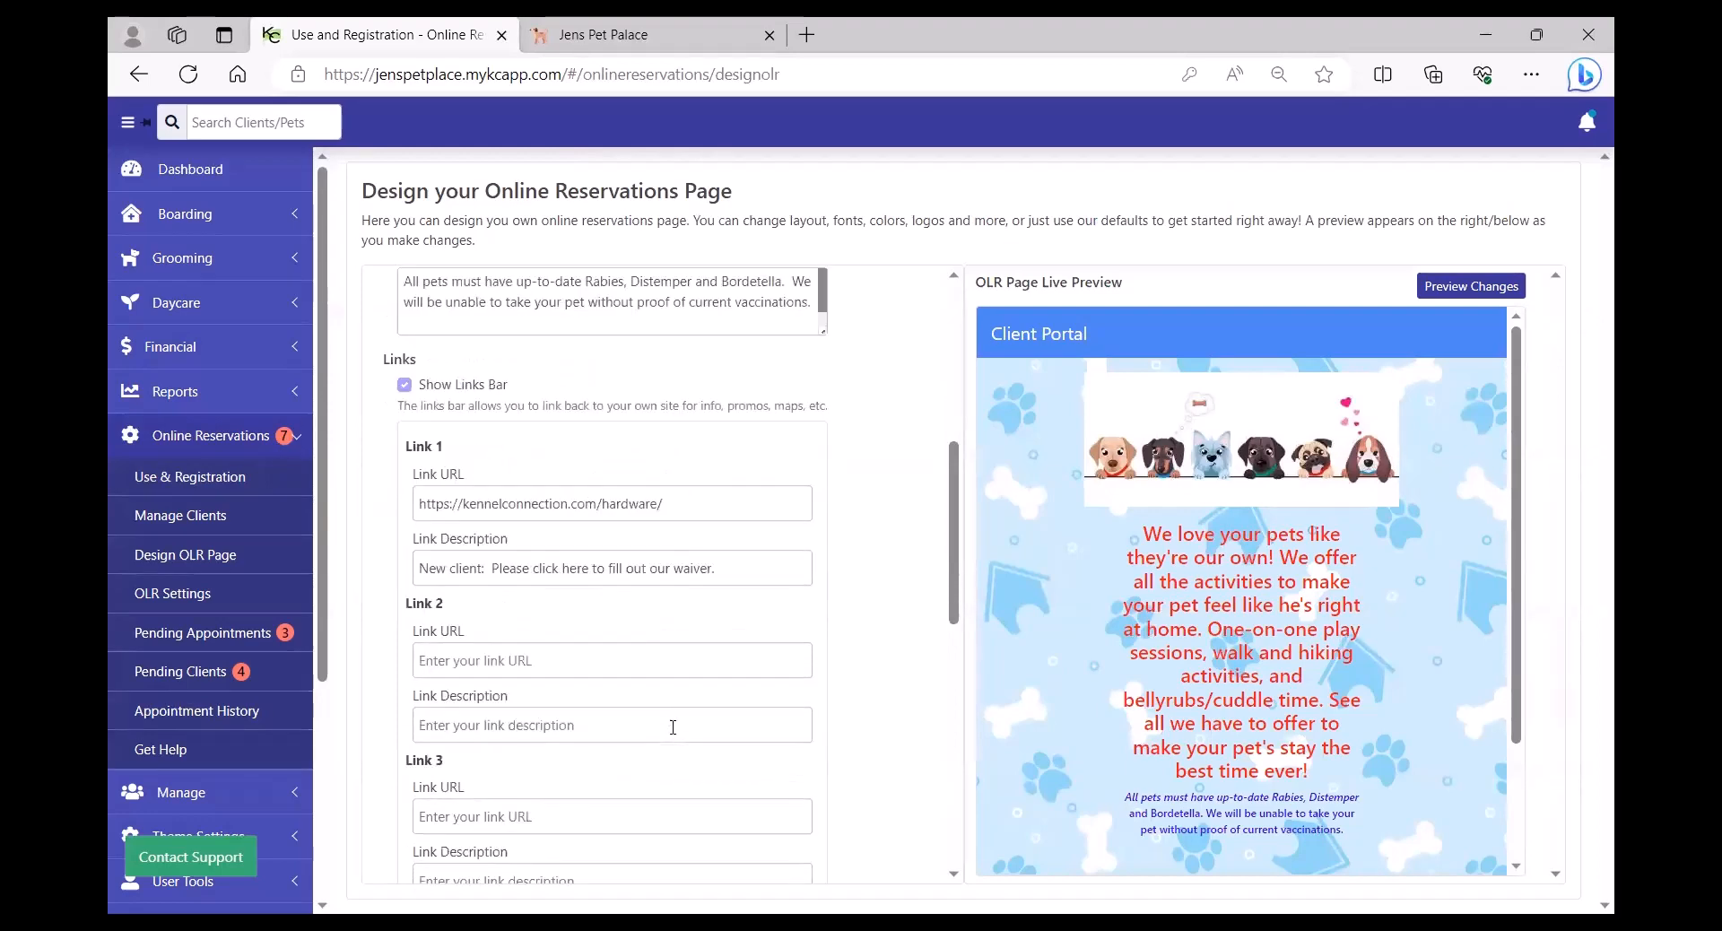
scroll(673, 727, down, 2)
scroll(592, 745, down, 3)
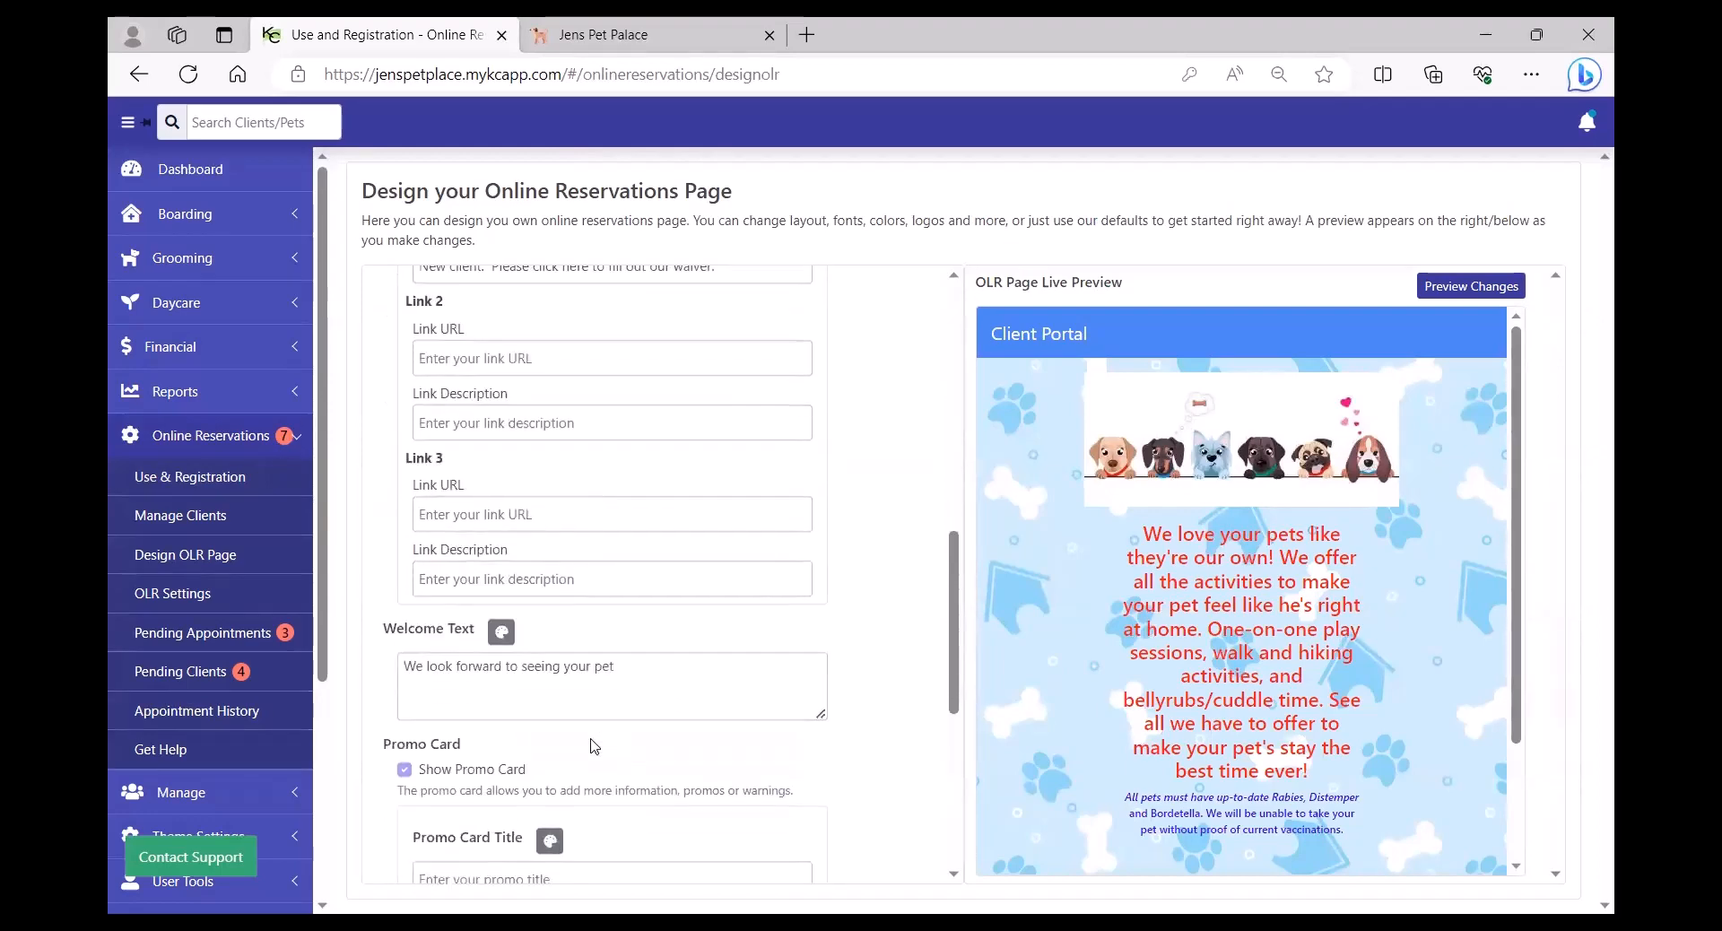
click(664, 576)
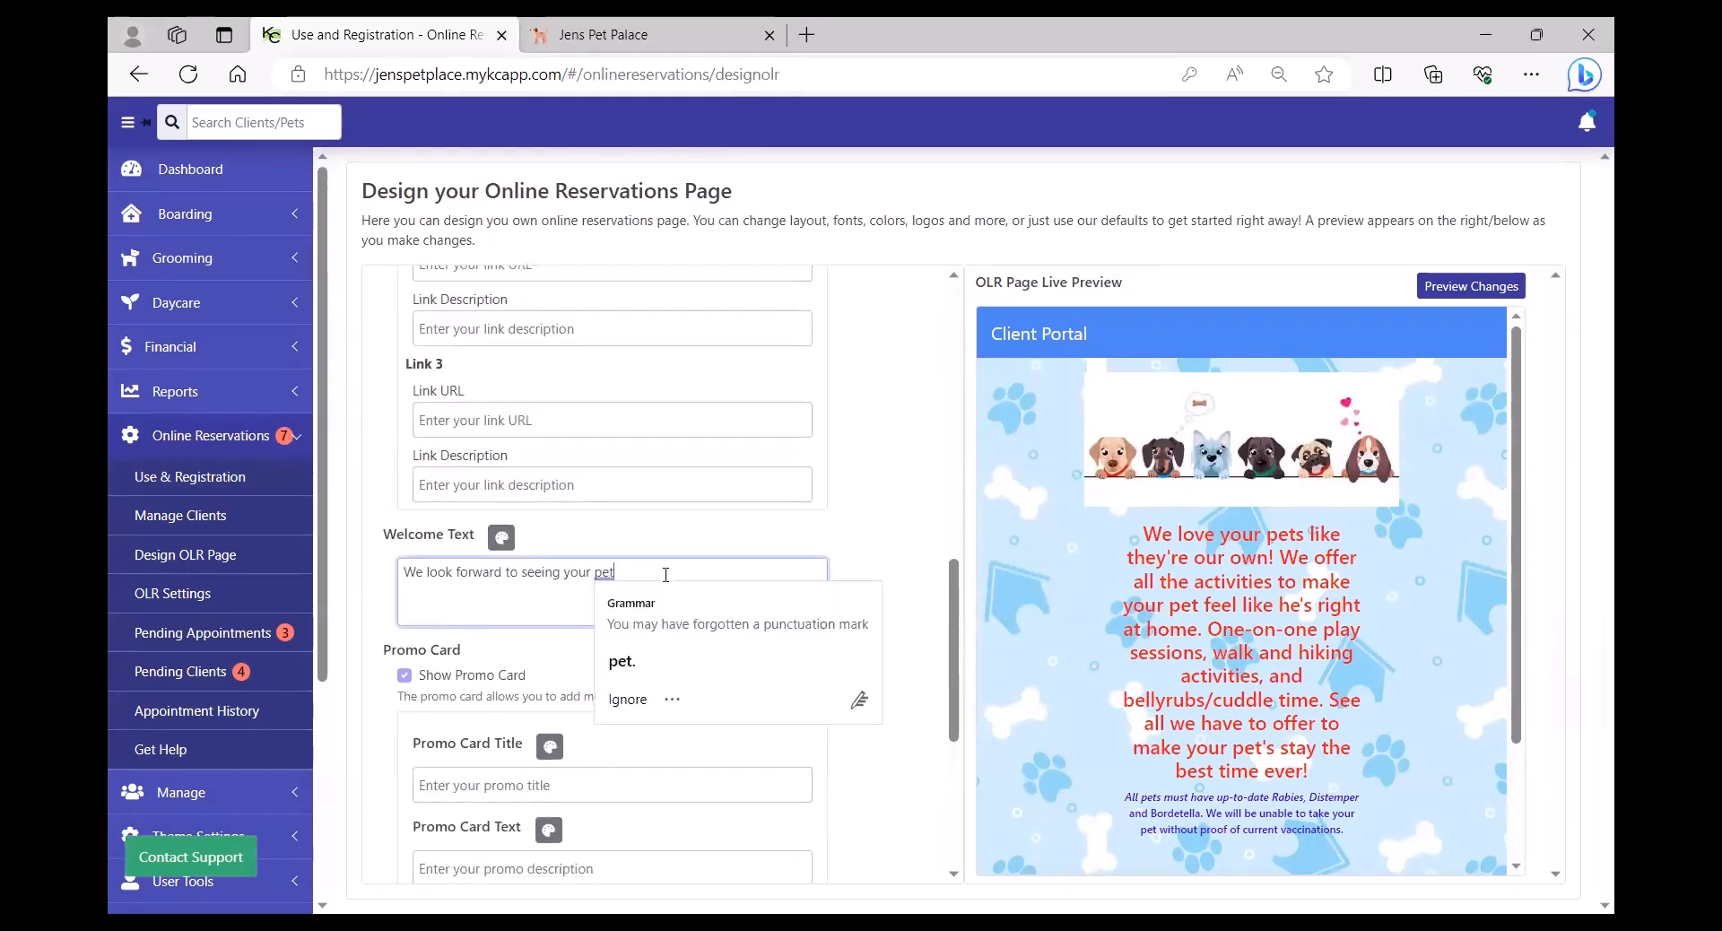
click(544, 614)
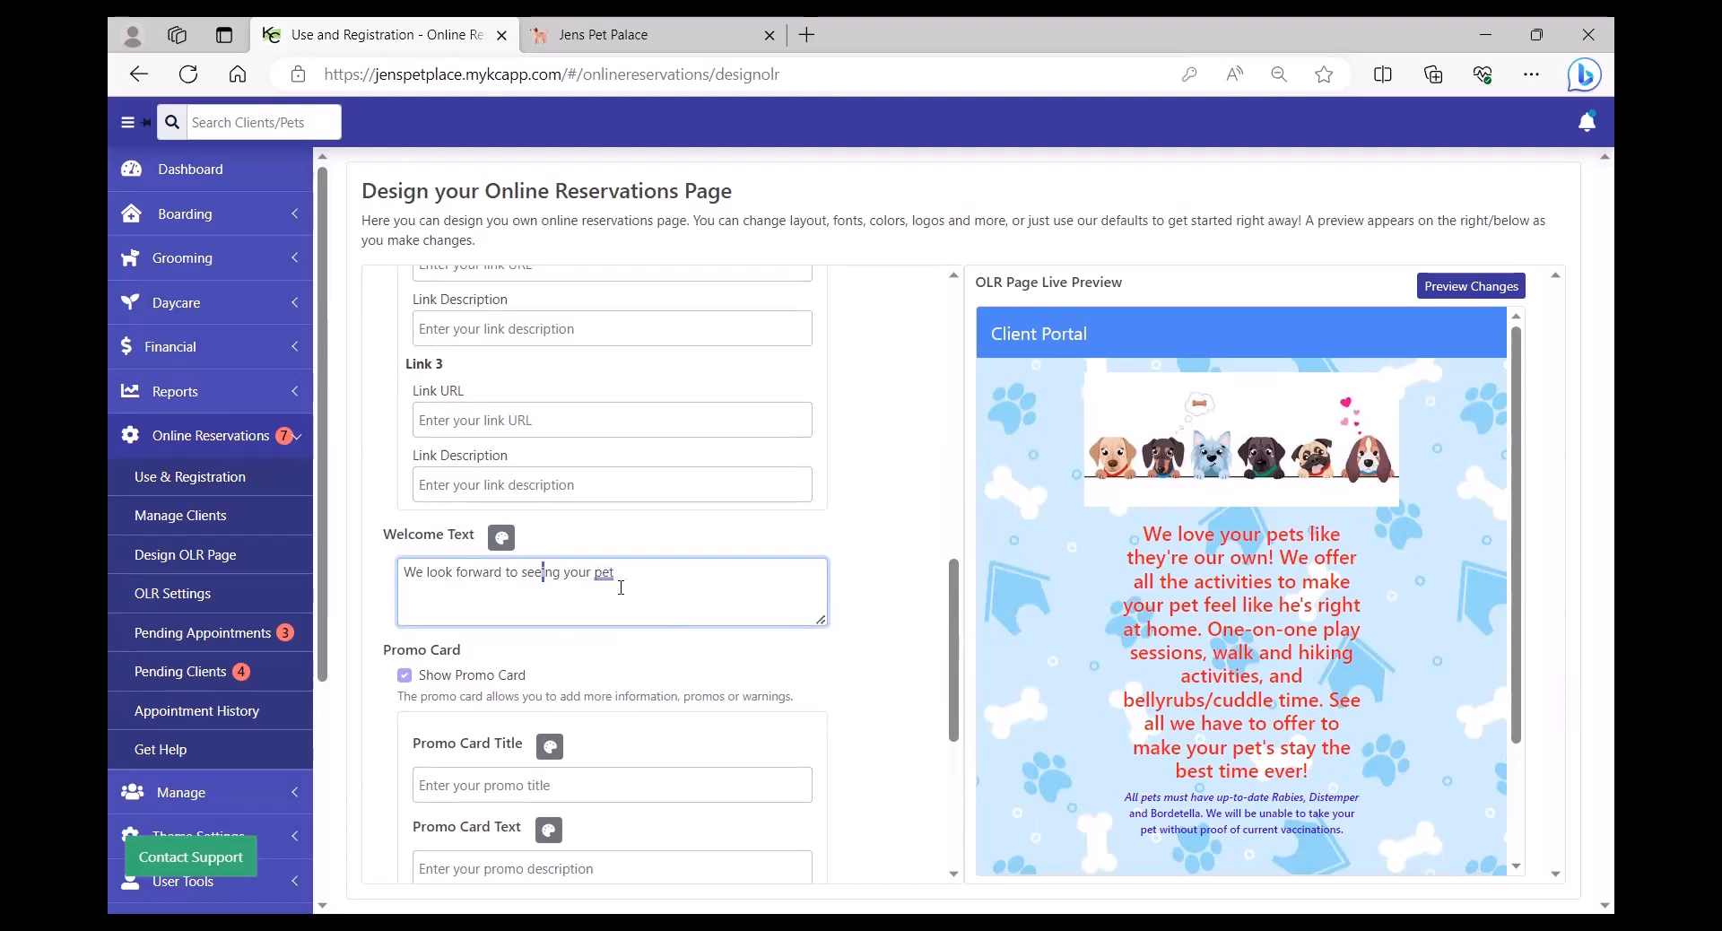
Review the promo card and background colour options, previewing the Paw/Bone Pattern background before restoring Happy Pet House
scroll(635, 587, down, 2)
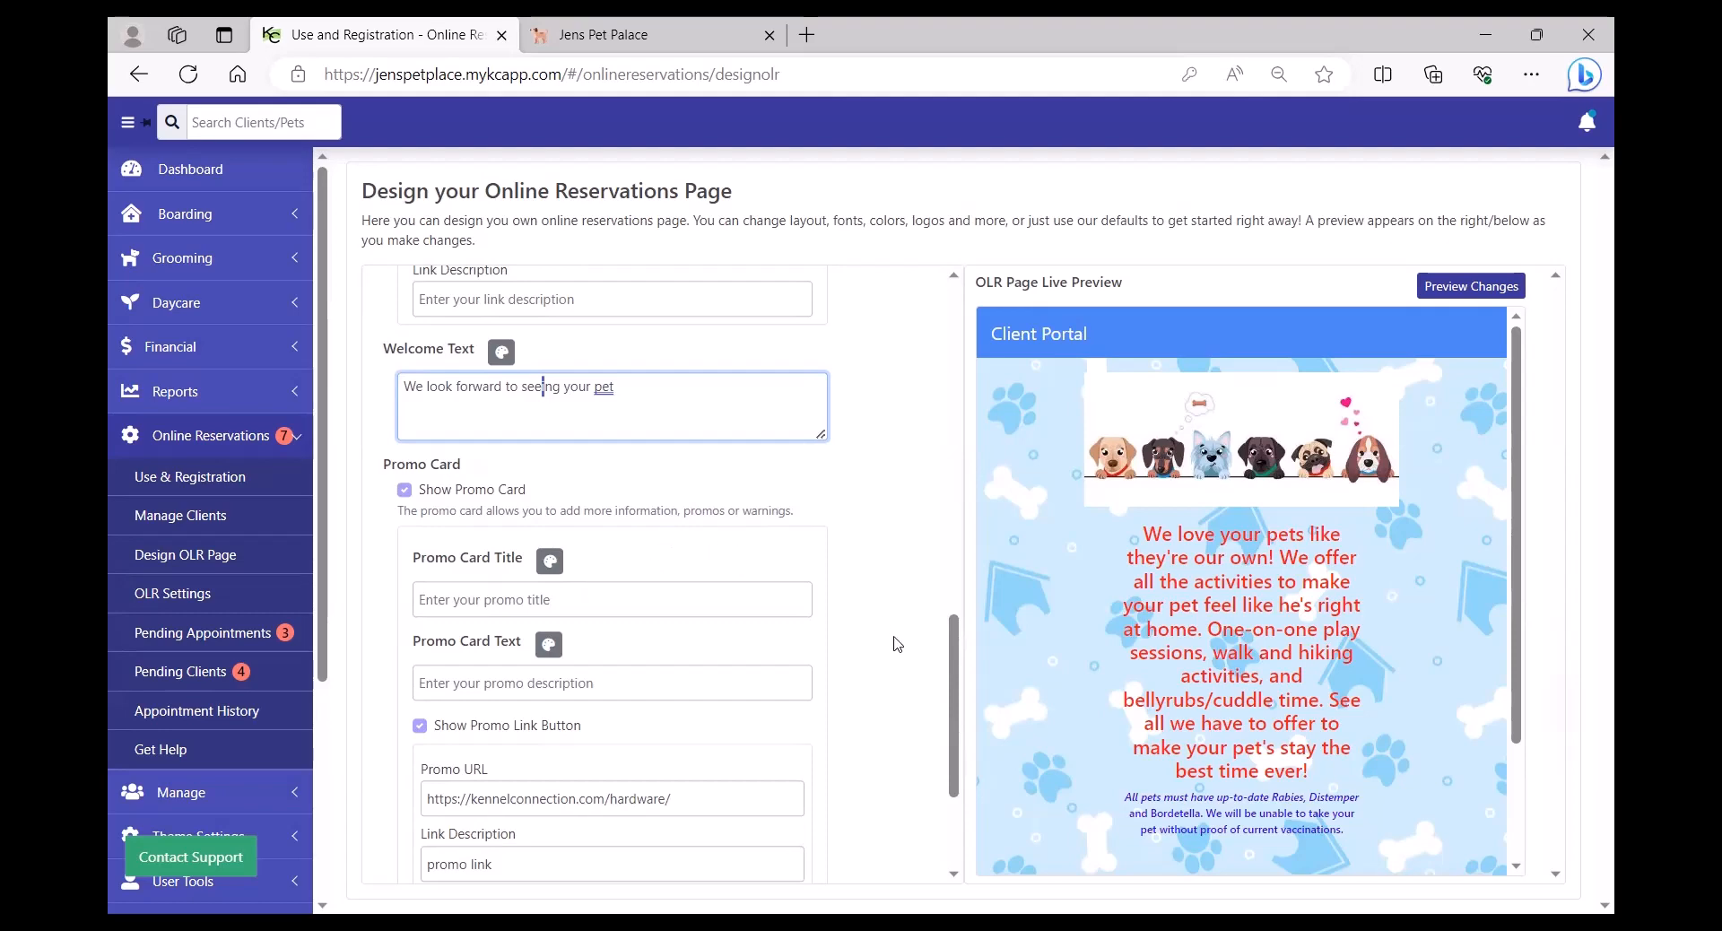
scroll(893, 645, down, 1)
scroll(897, 645, down, 2)
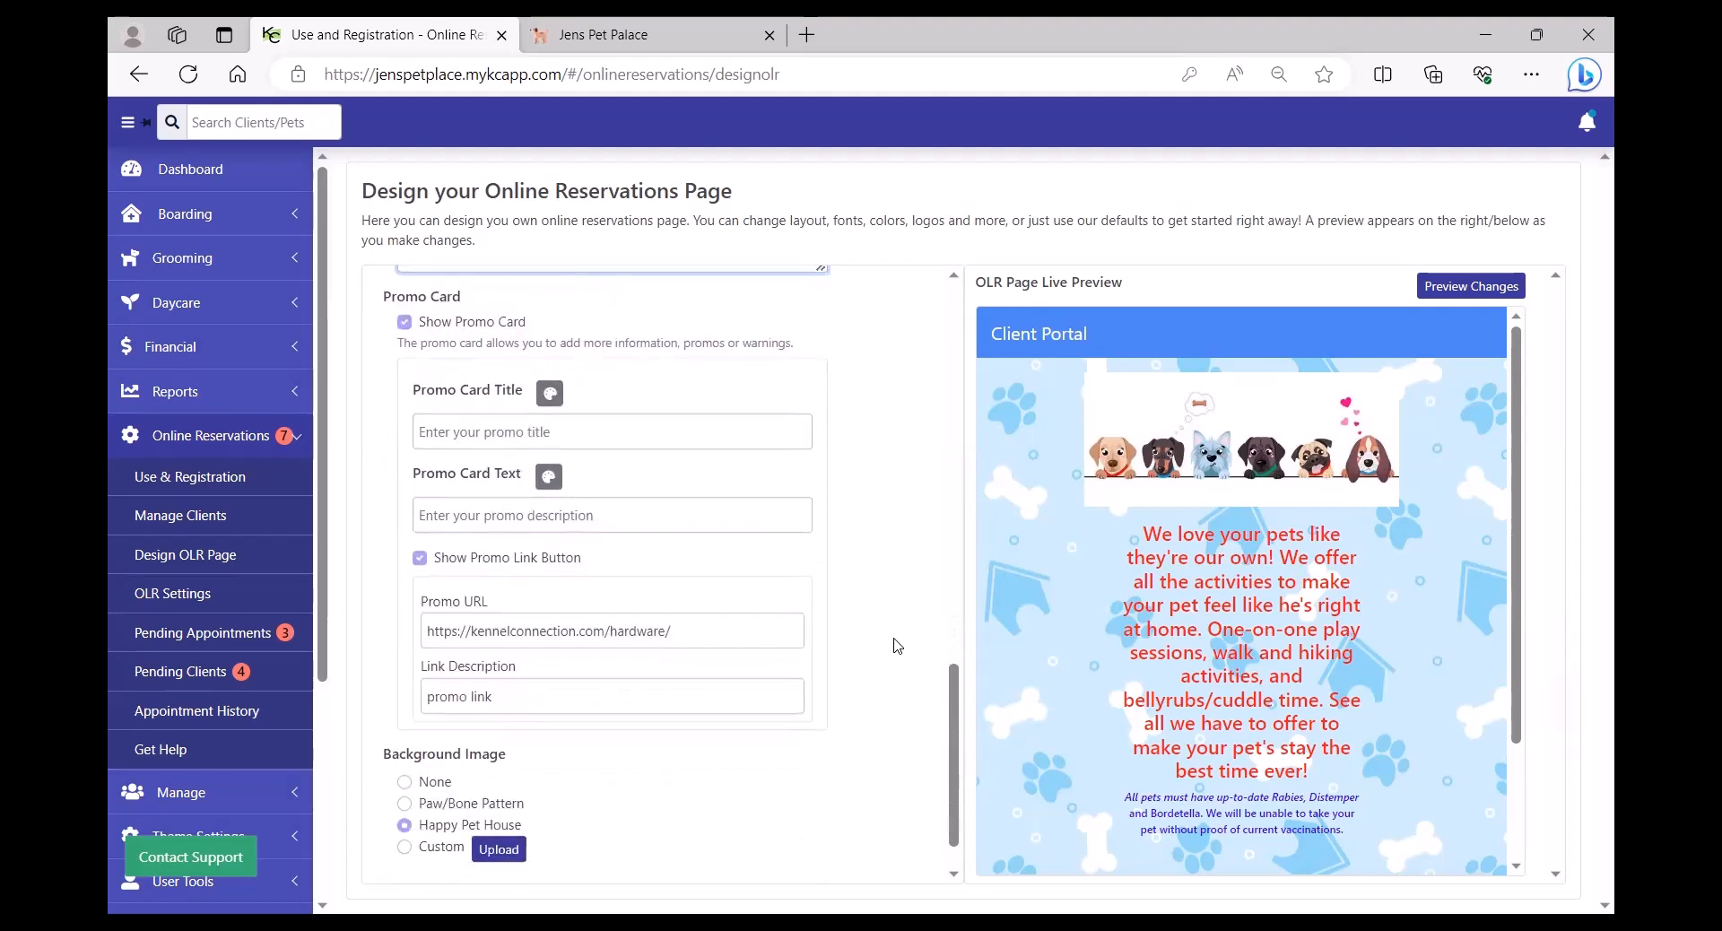
click(405, 748)
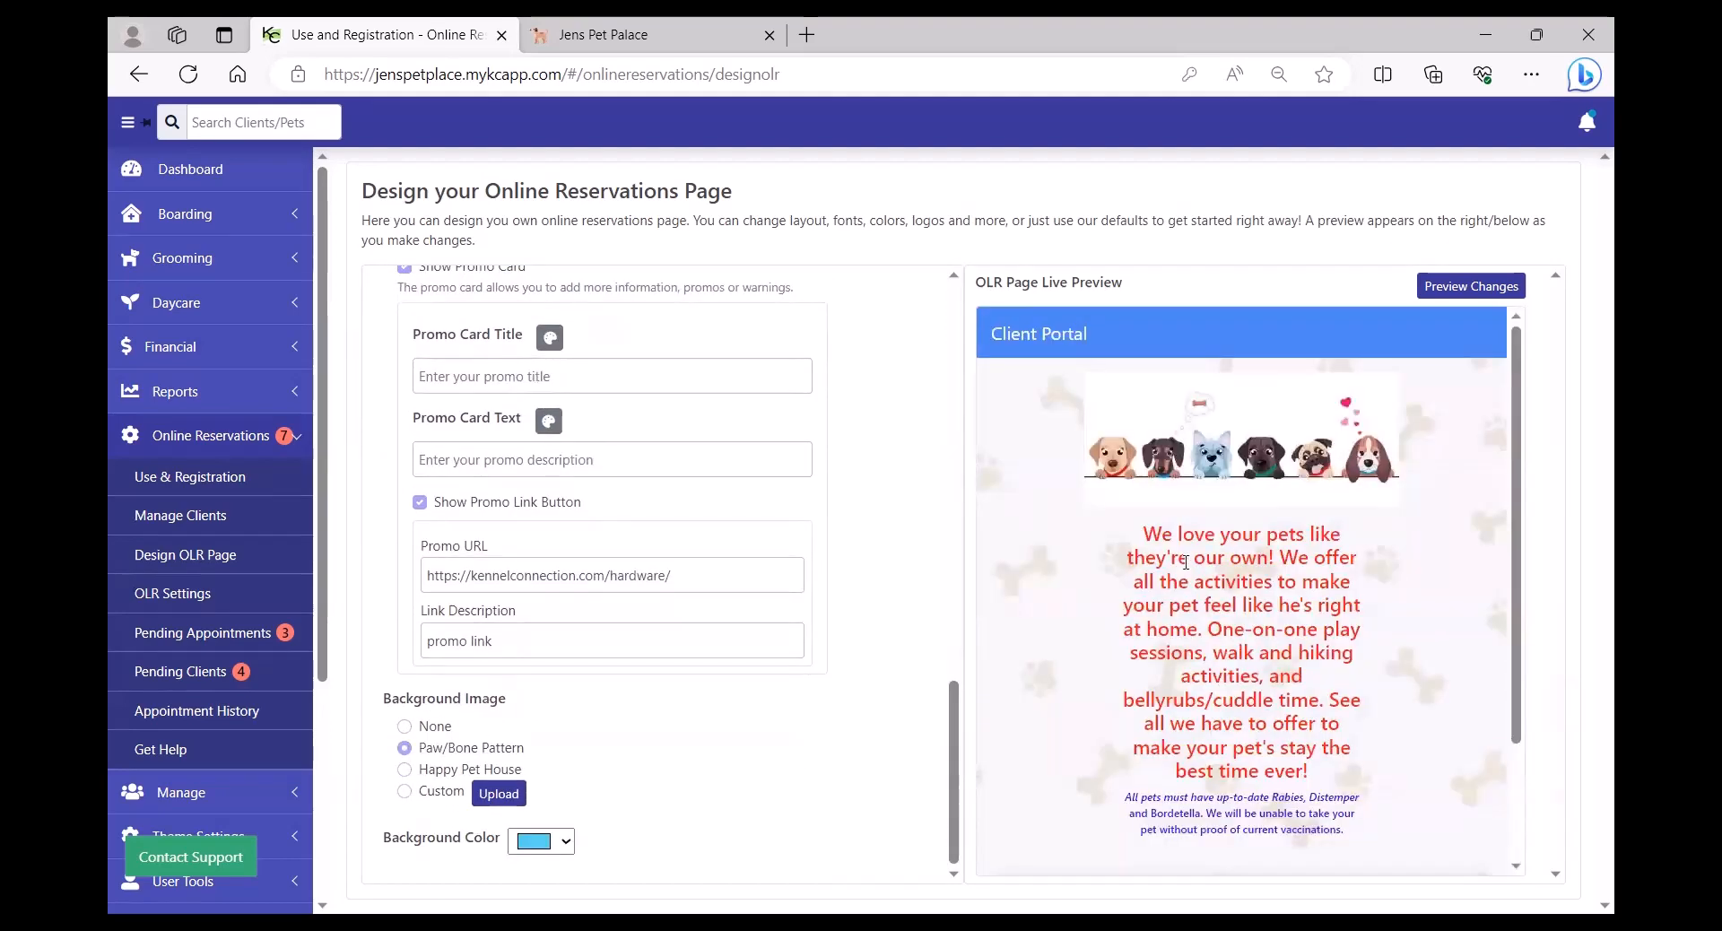
click(405, 769)
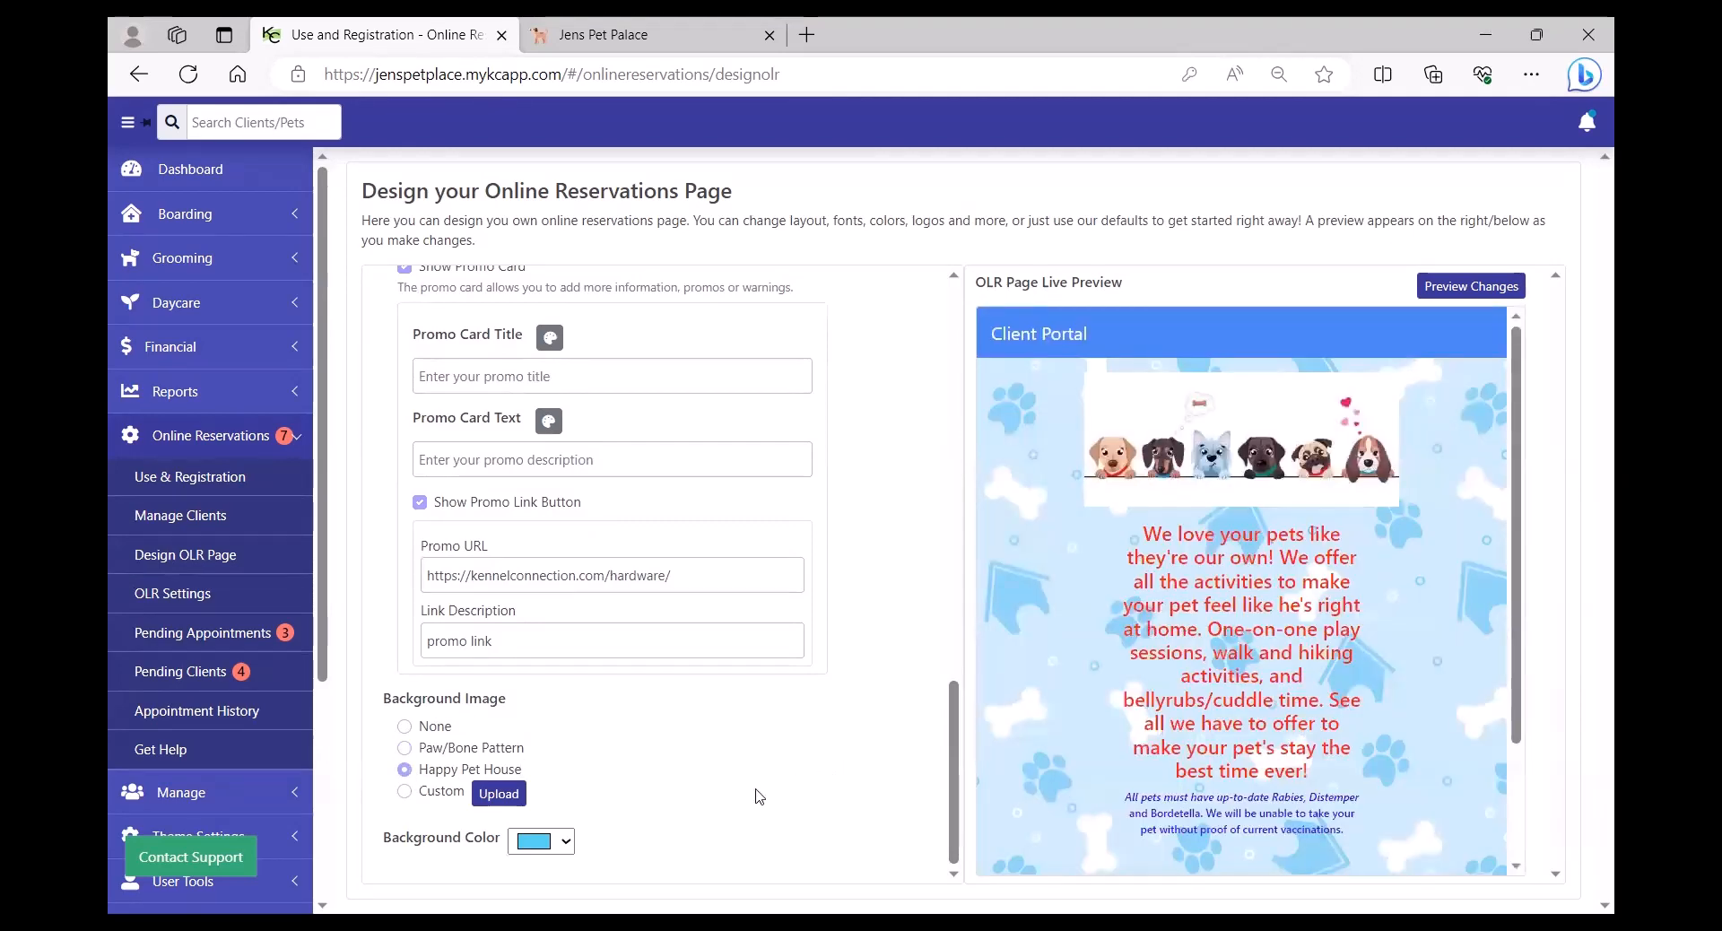
click(566, 842)
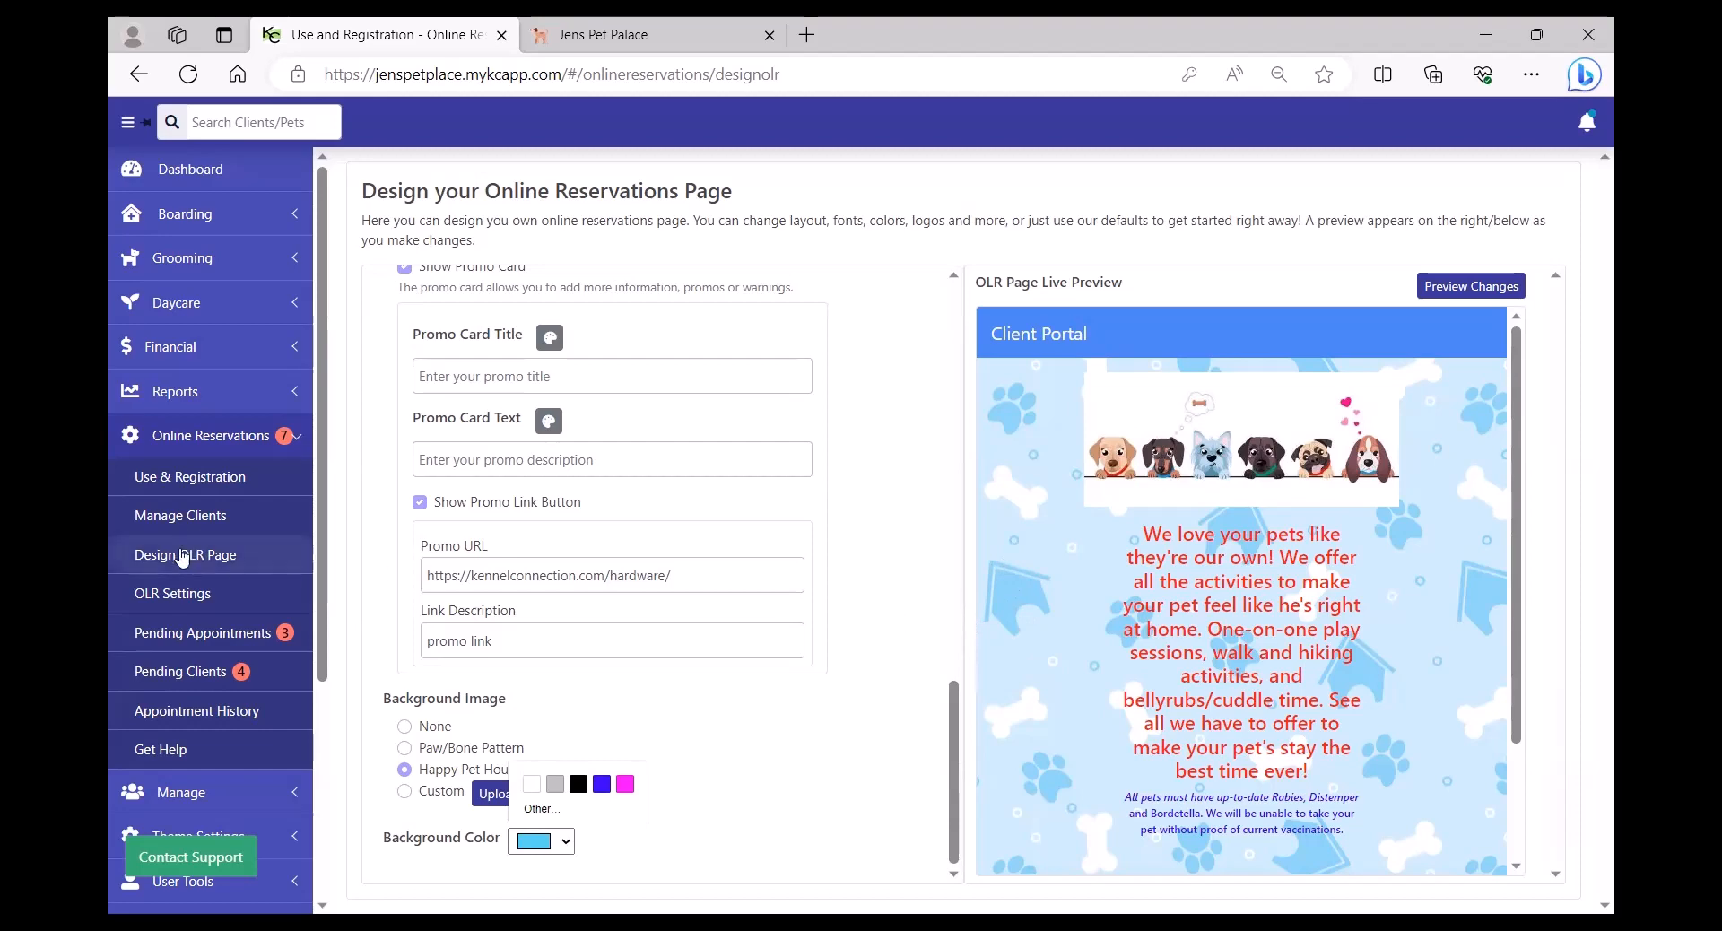
Open the OLR Settings page with the online reservations settings for boarding
click(171, 600)
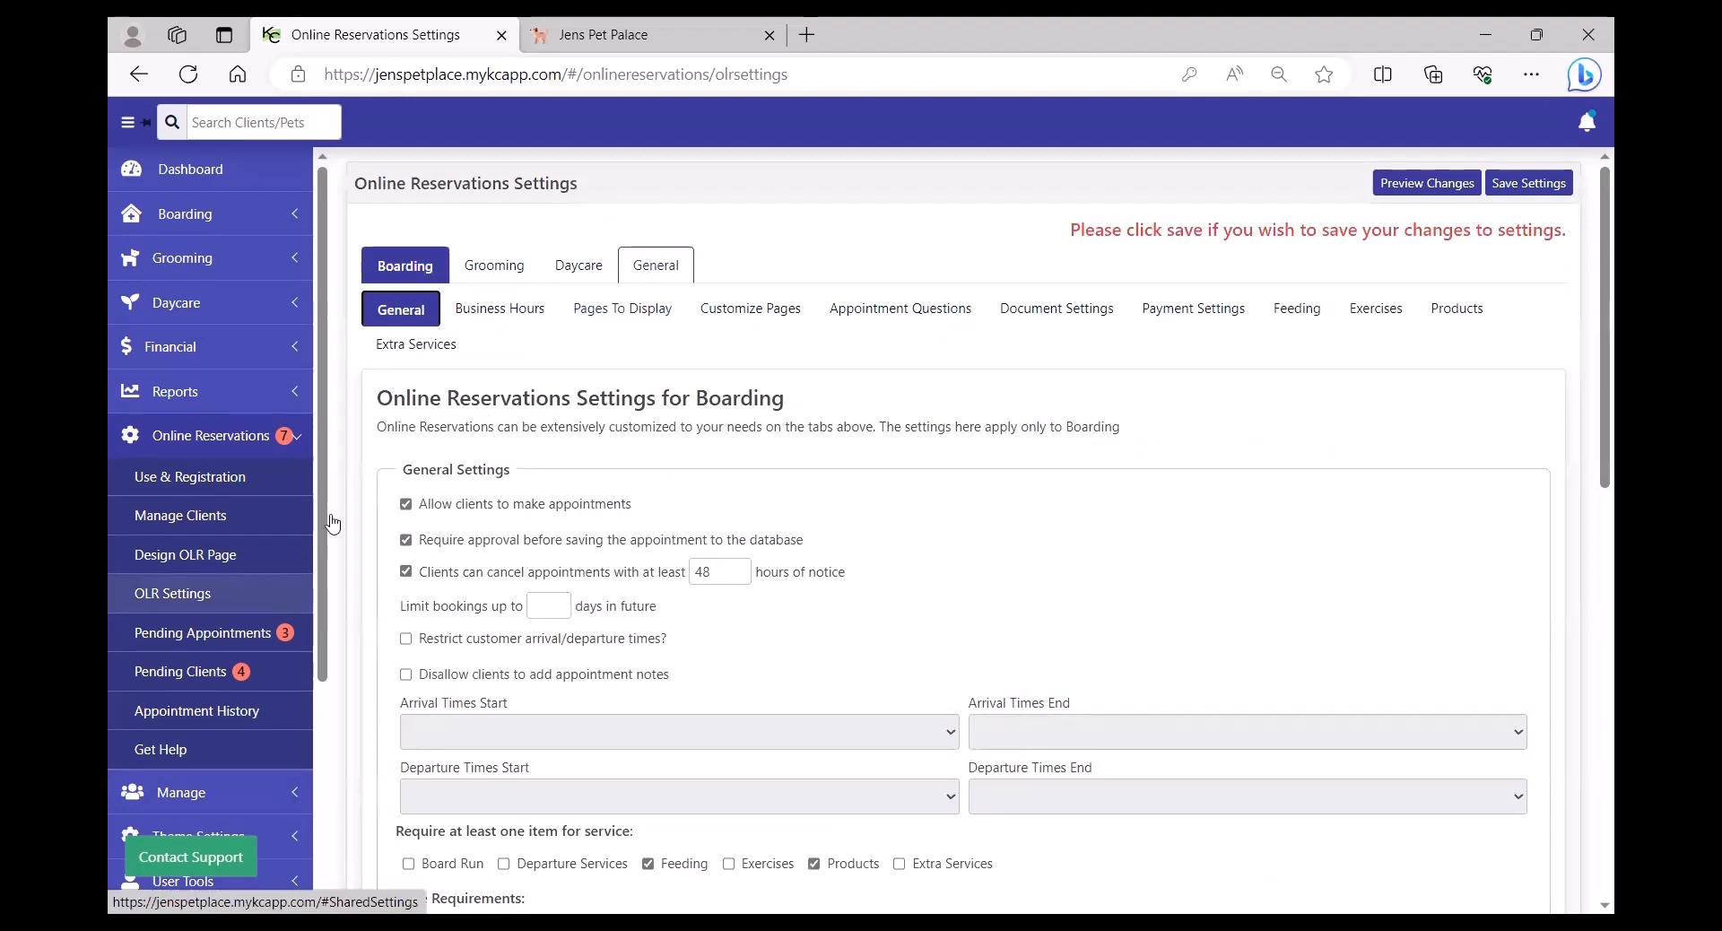
Open the online reservations General settings for all modules and check the Vets setup in Kennel Connection, closing it when done
click(666, 264)
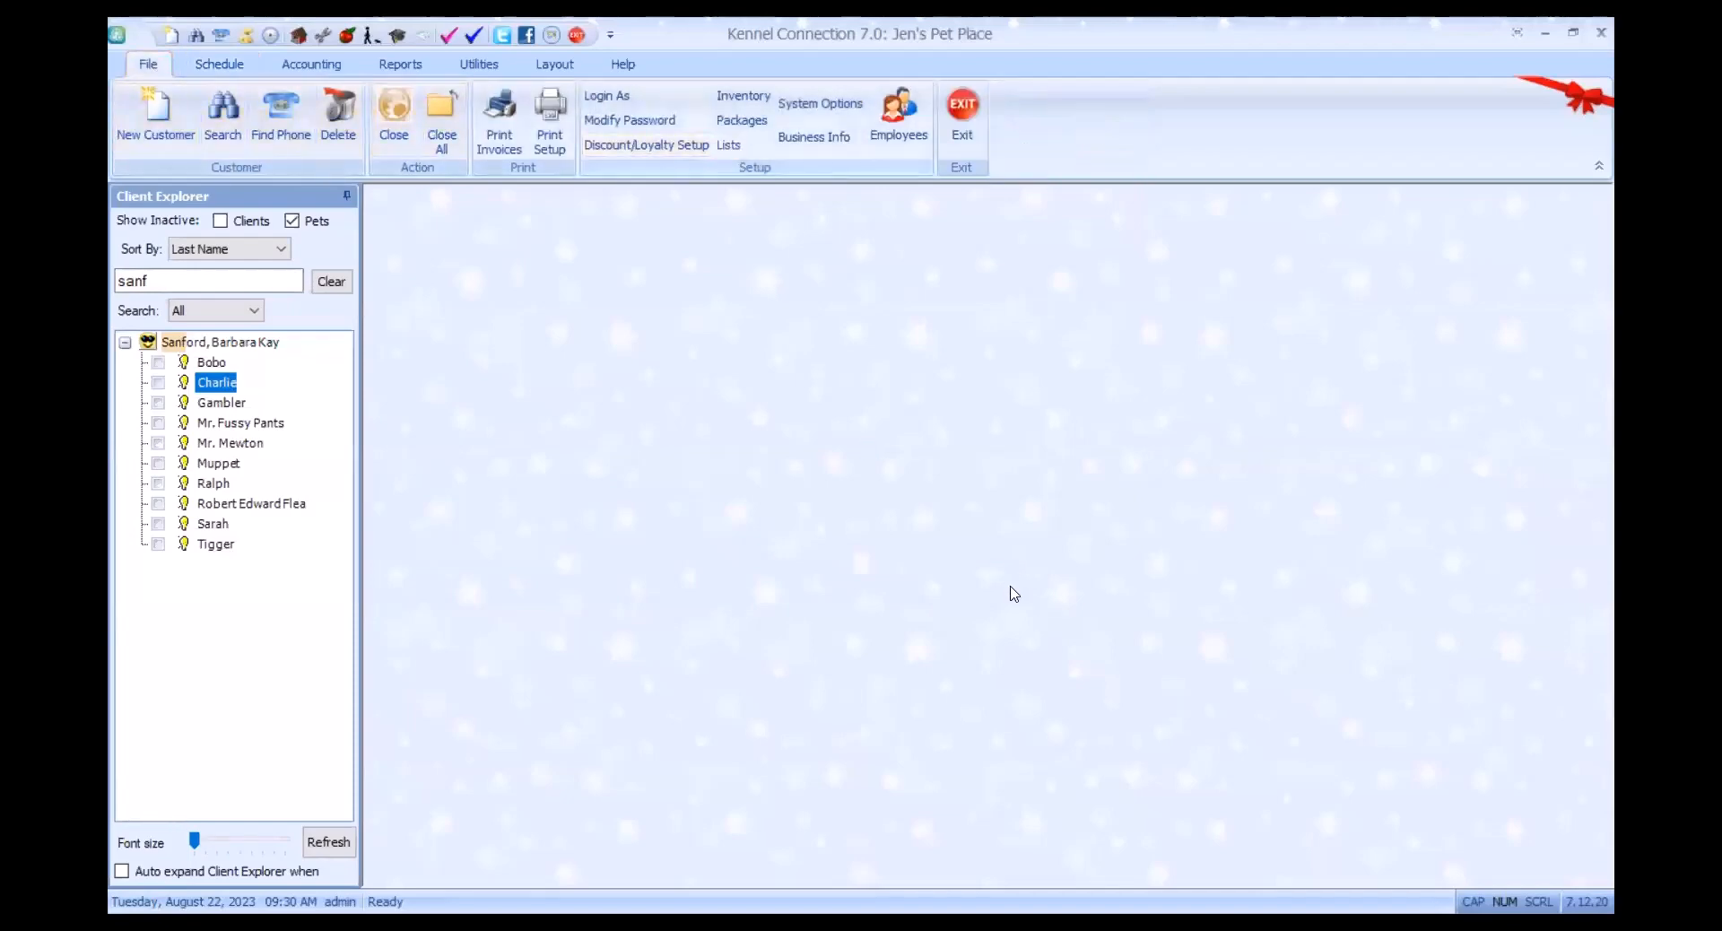
click(952, 296)
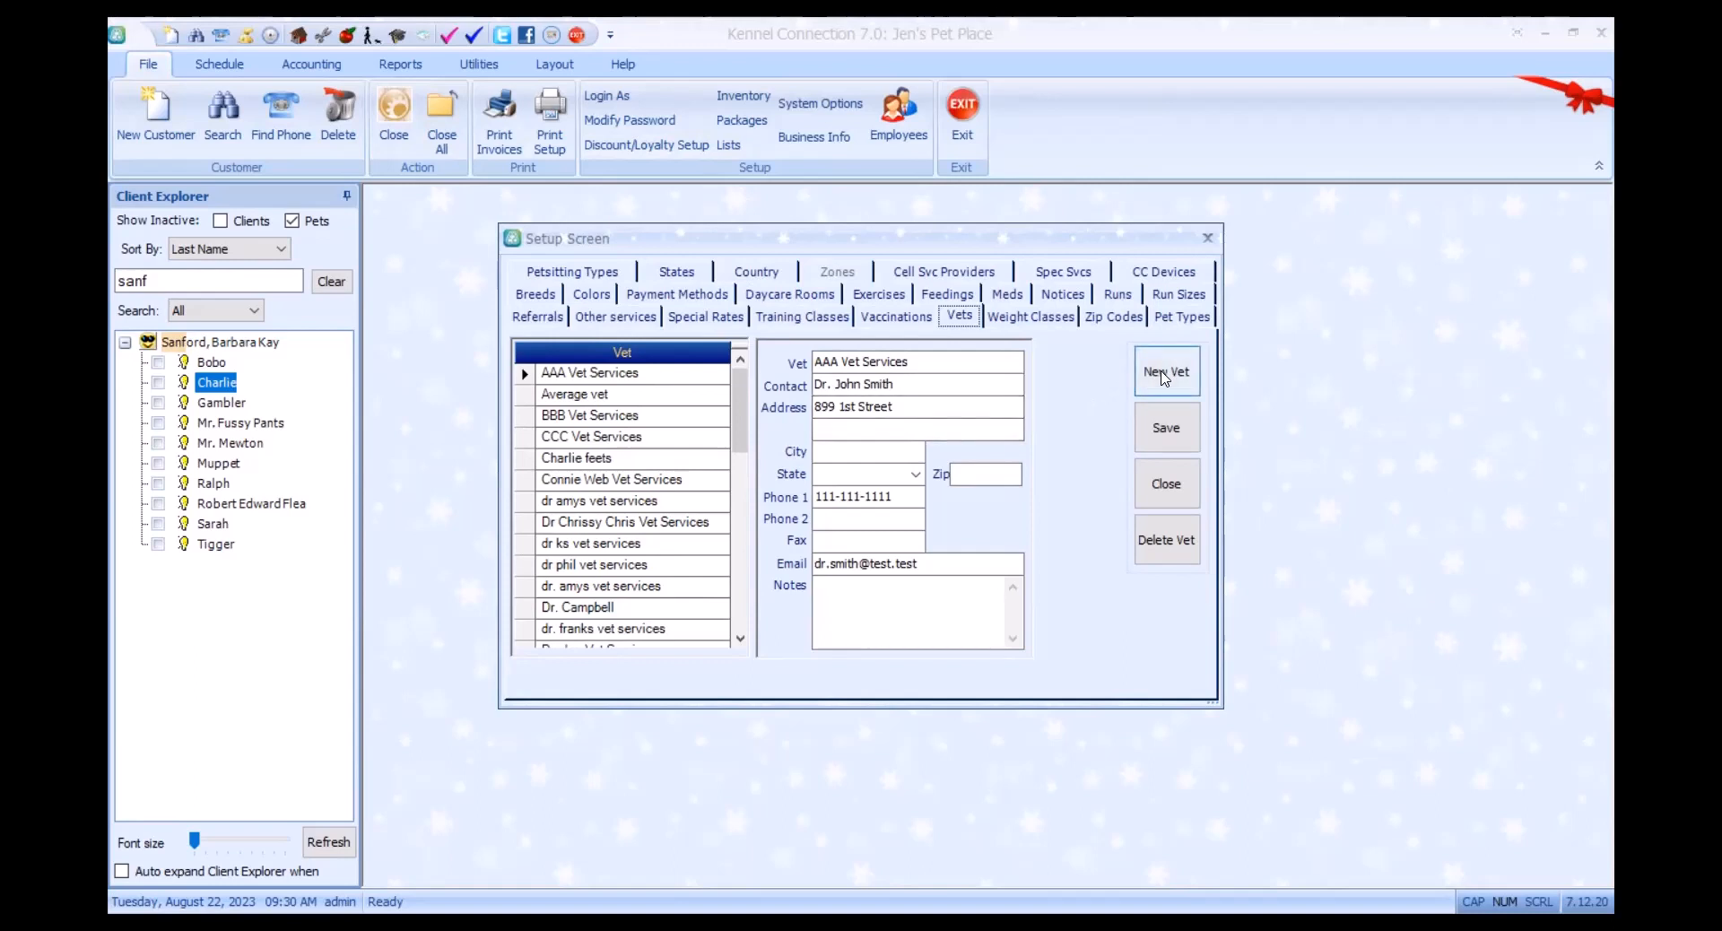
click(1166, 483)
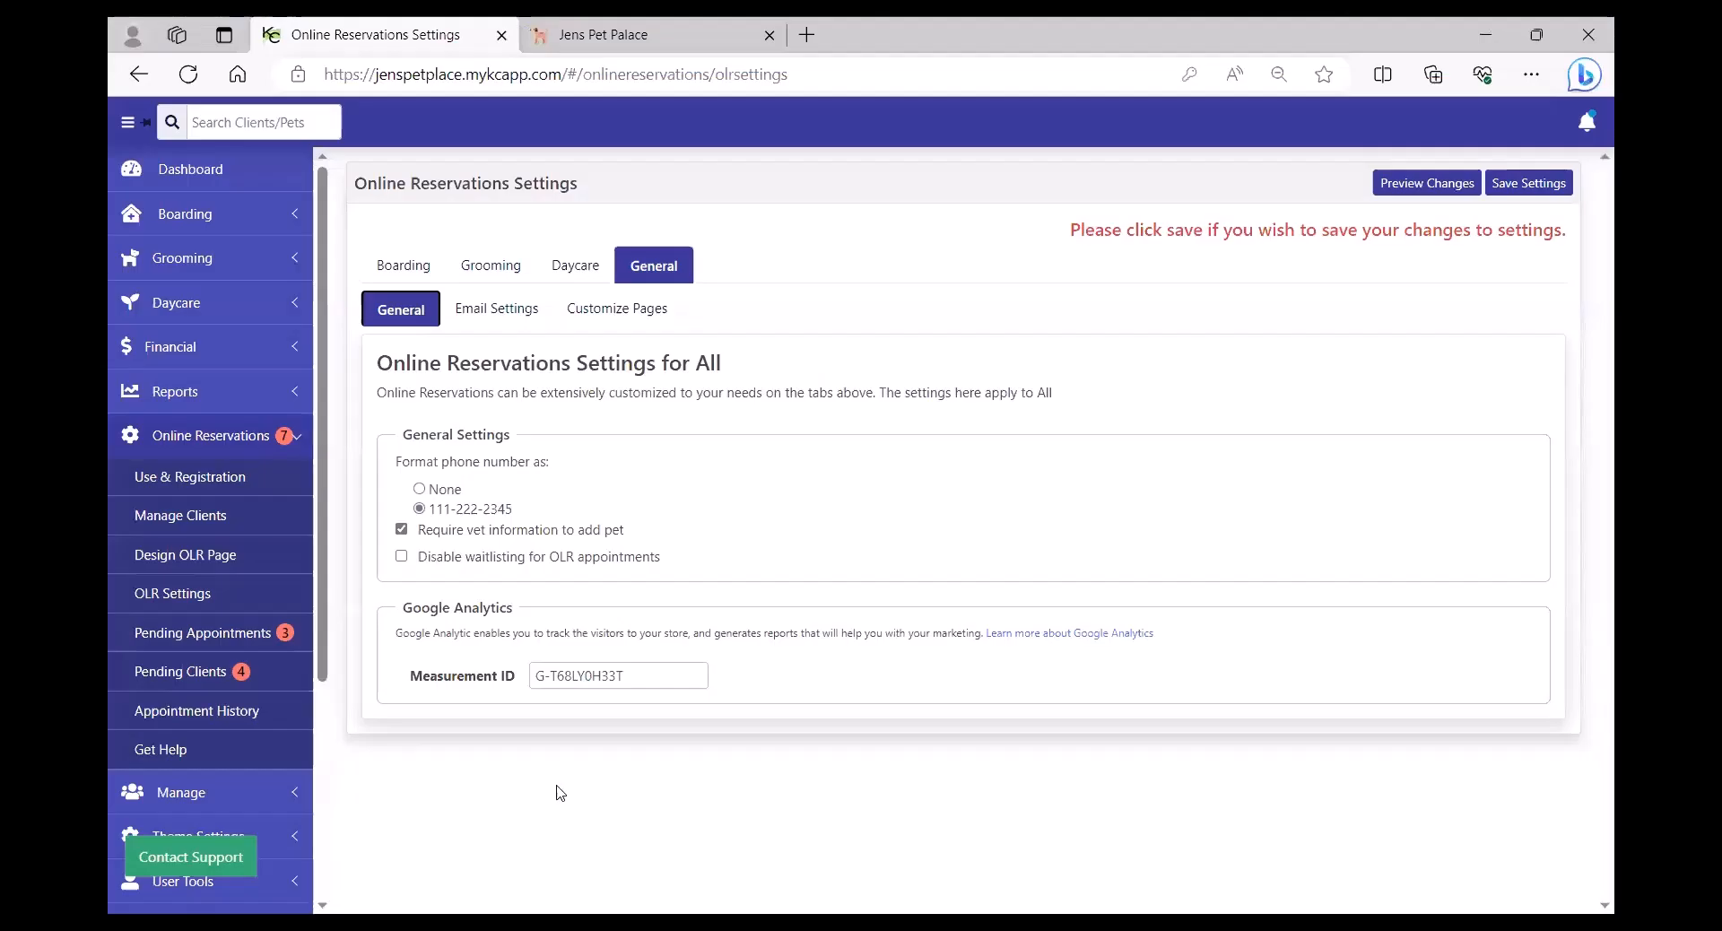
Open the Email Settings and review the alerts for new and existing client signups, switching each off and back on
click(500, 319)
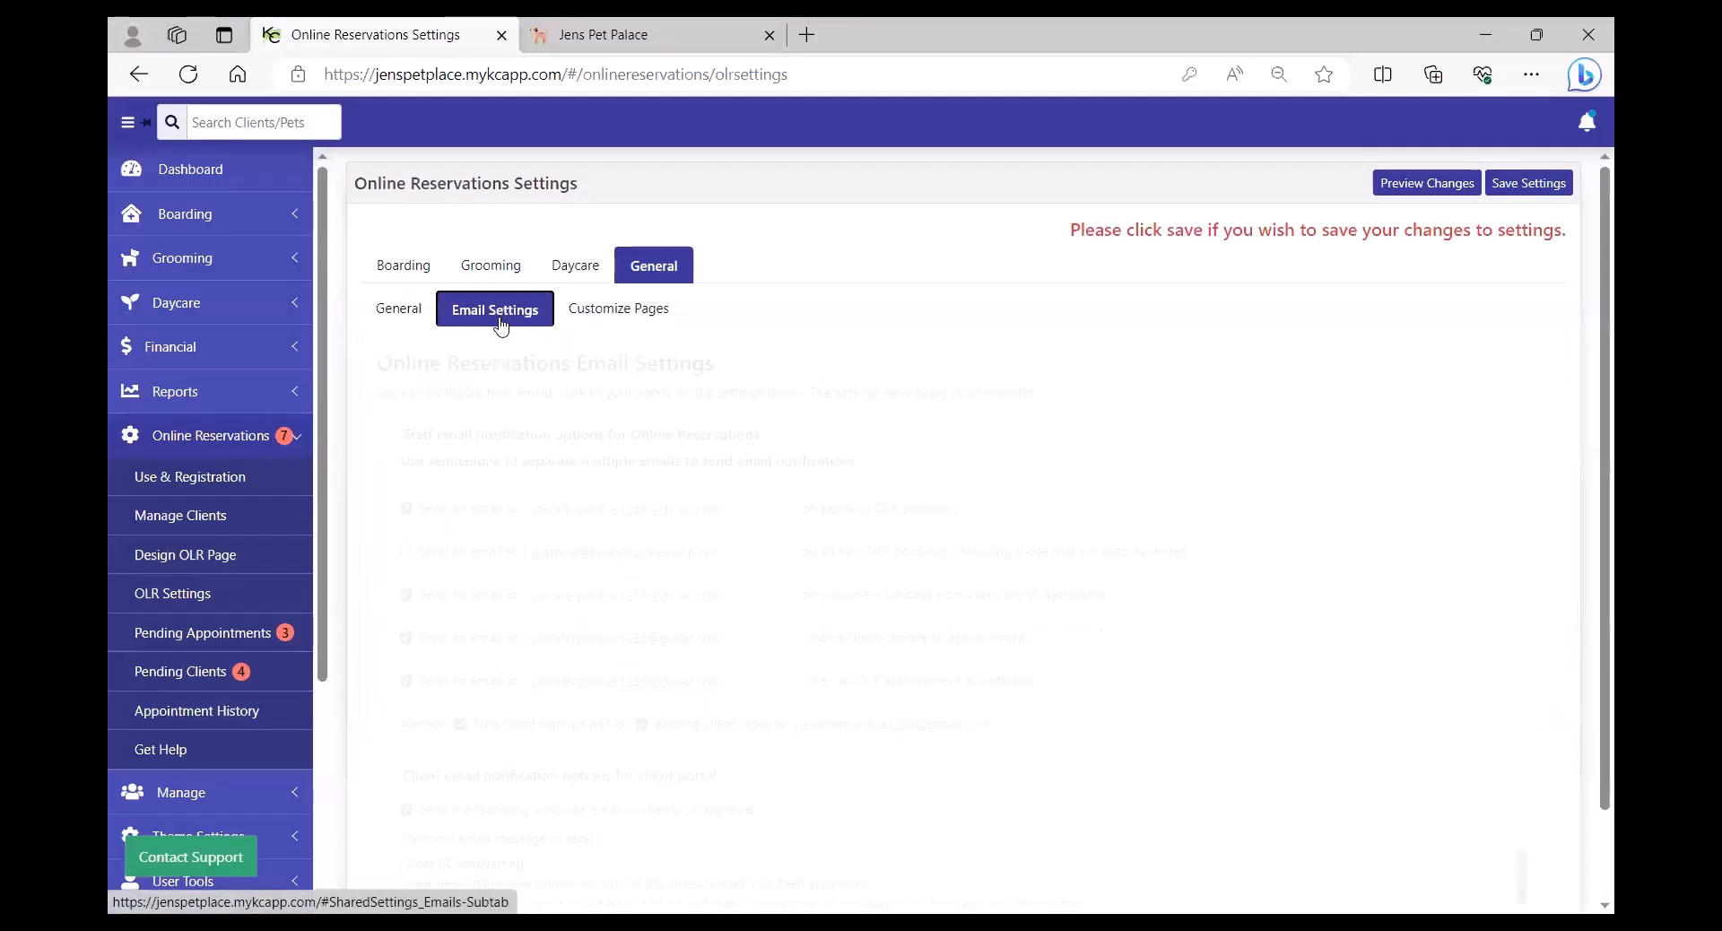
scroll(526, 664, down, 1)
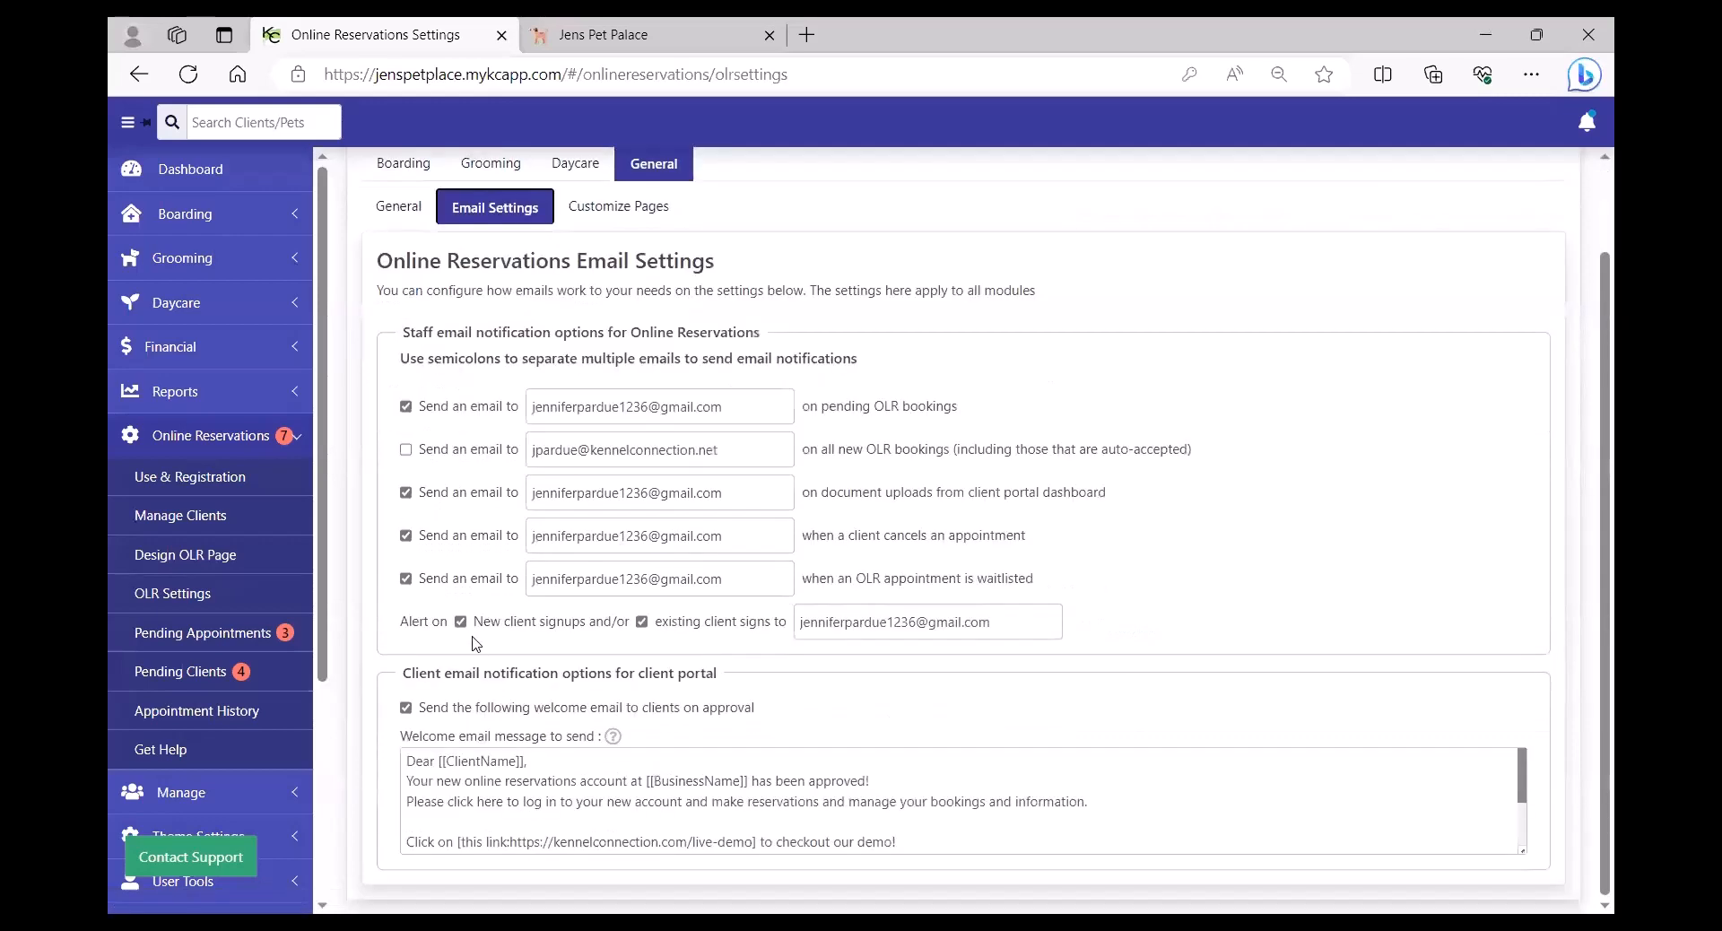
click(460, 622)
click(460, 623)
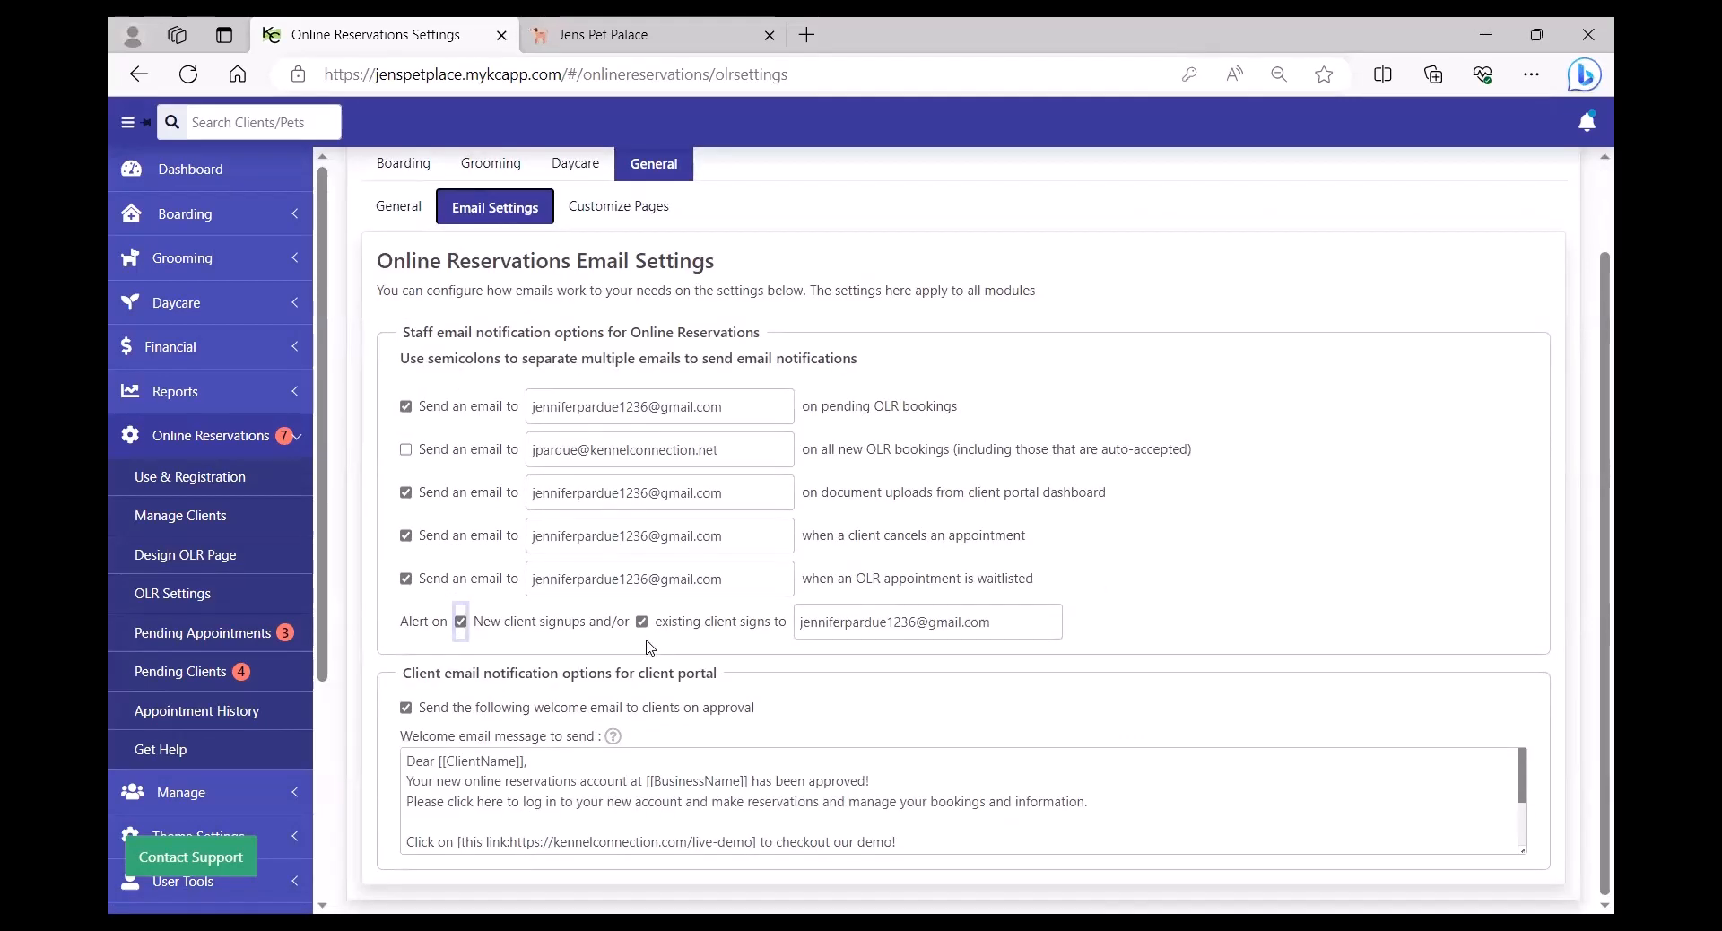
click(642, 622)
click(642, 625)
Review the staff emails for client cancellations and document uploads, switching each off and back on, and check the cancellation recipient field
click(407, 536)
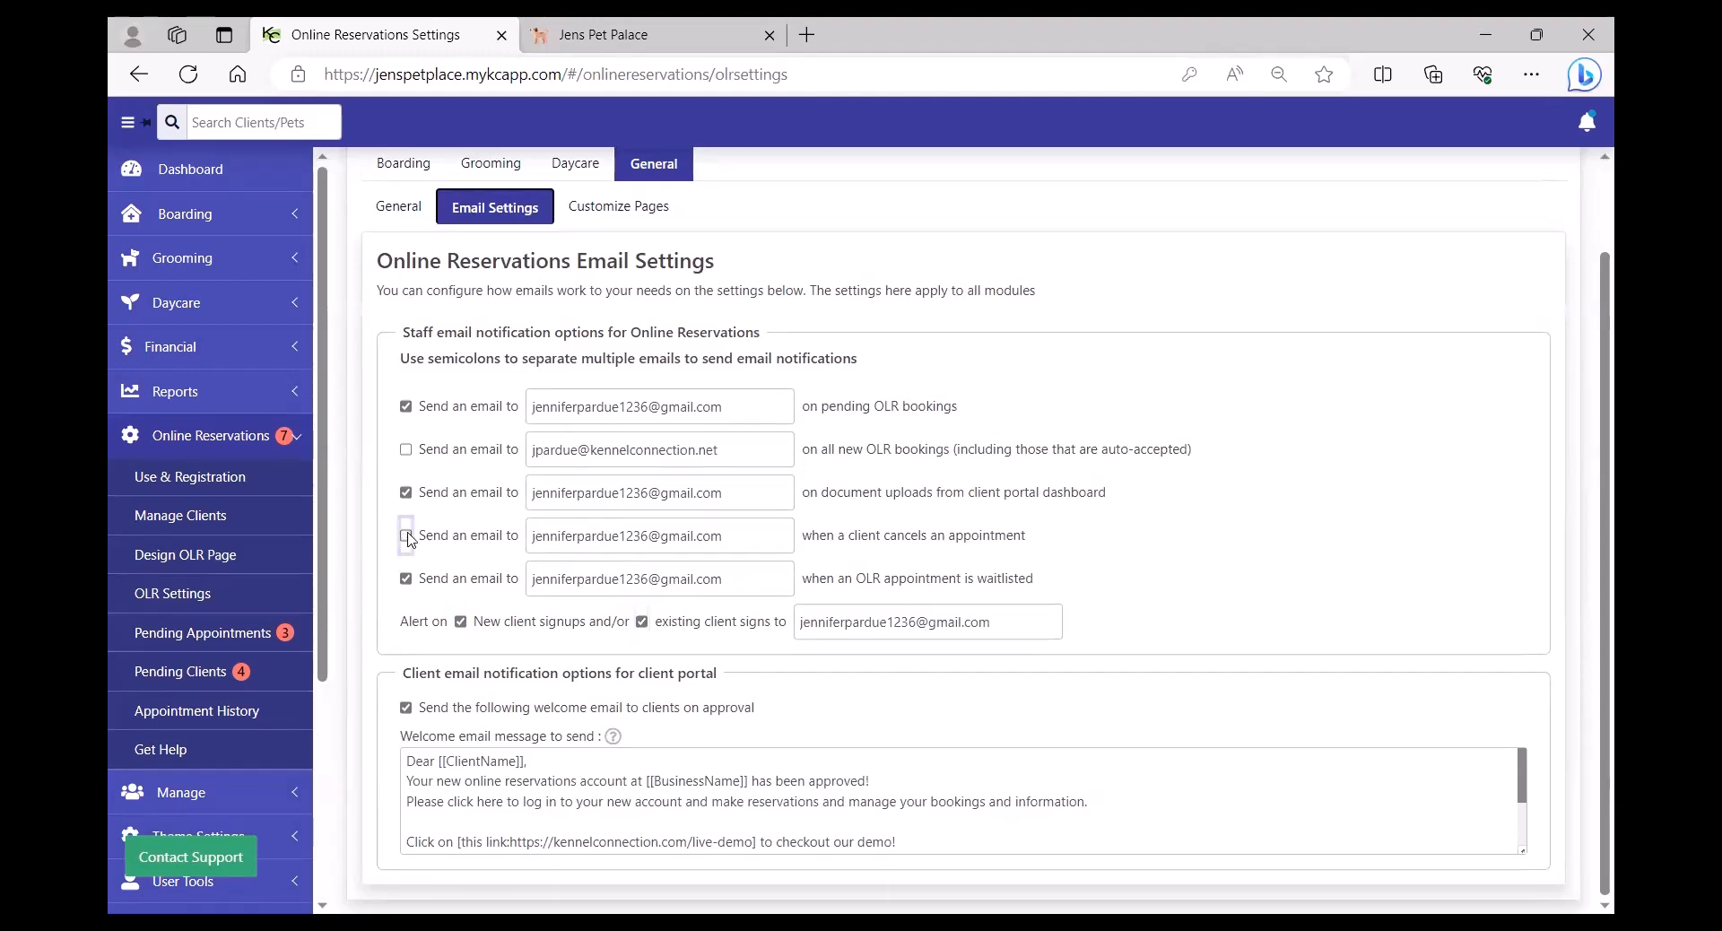
click(406, 539)
click(741, 544)
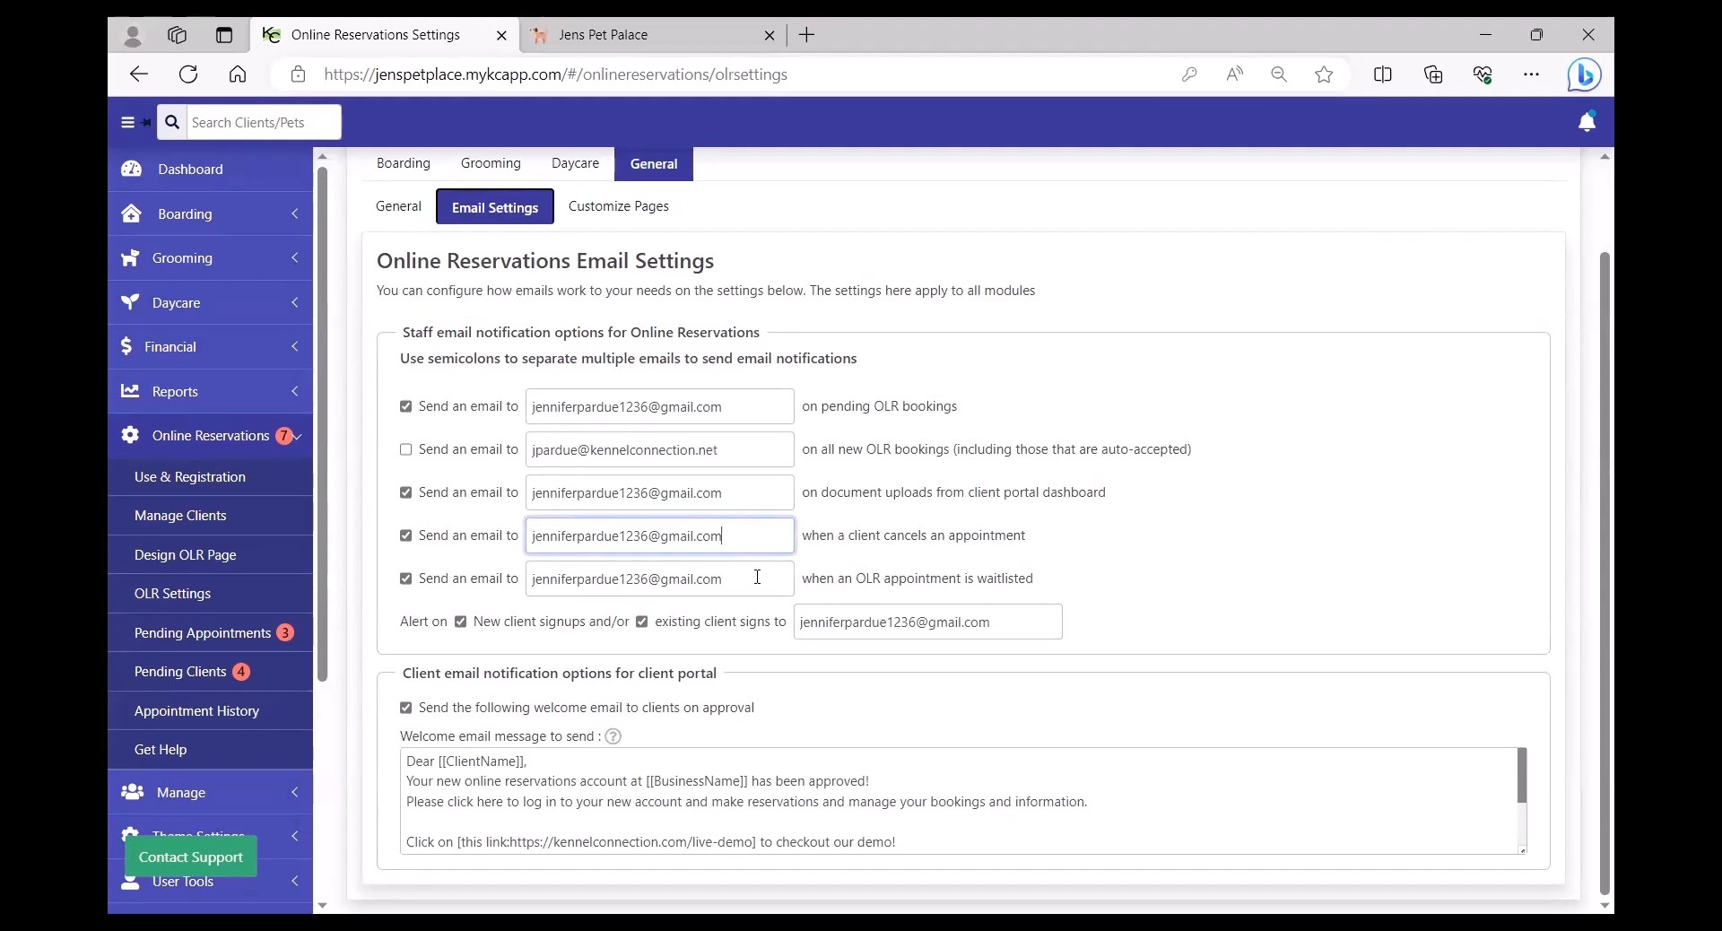
click(406, 492)
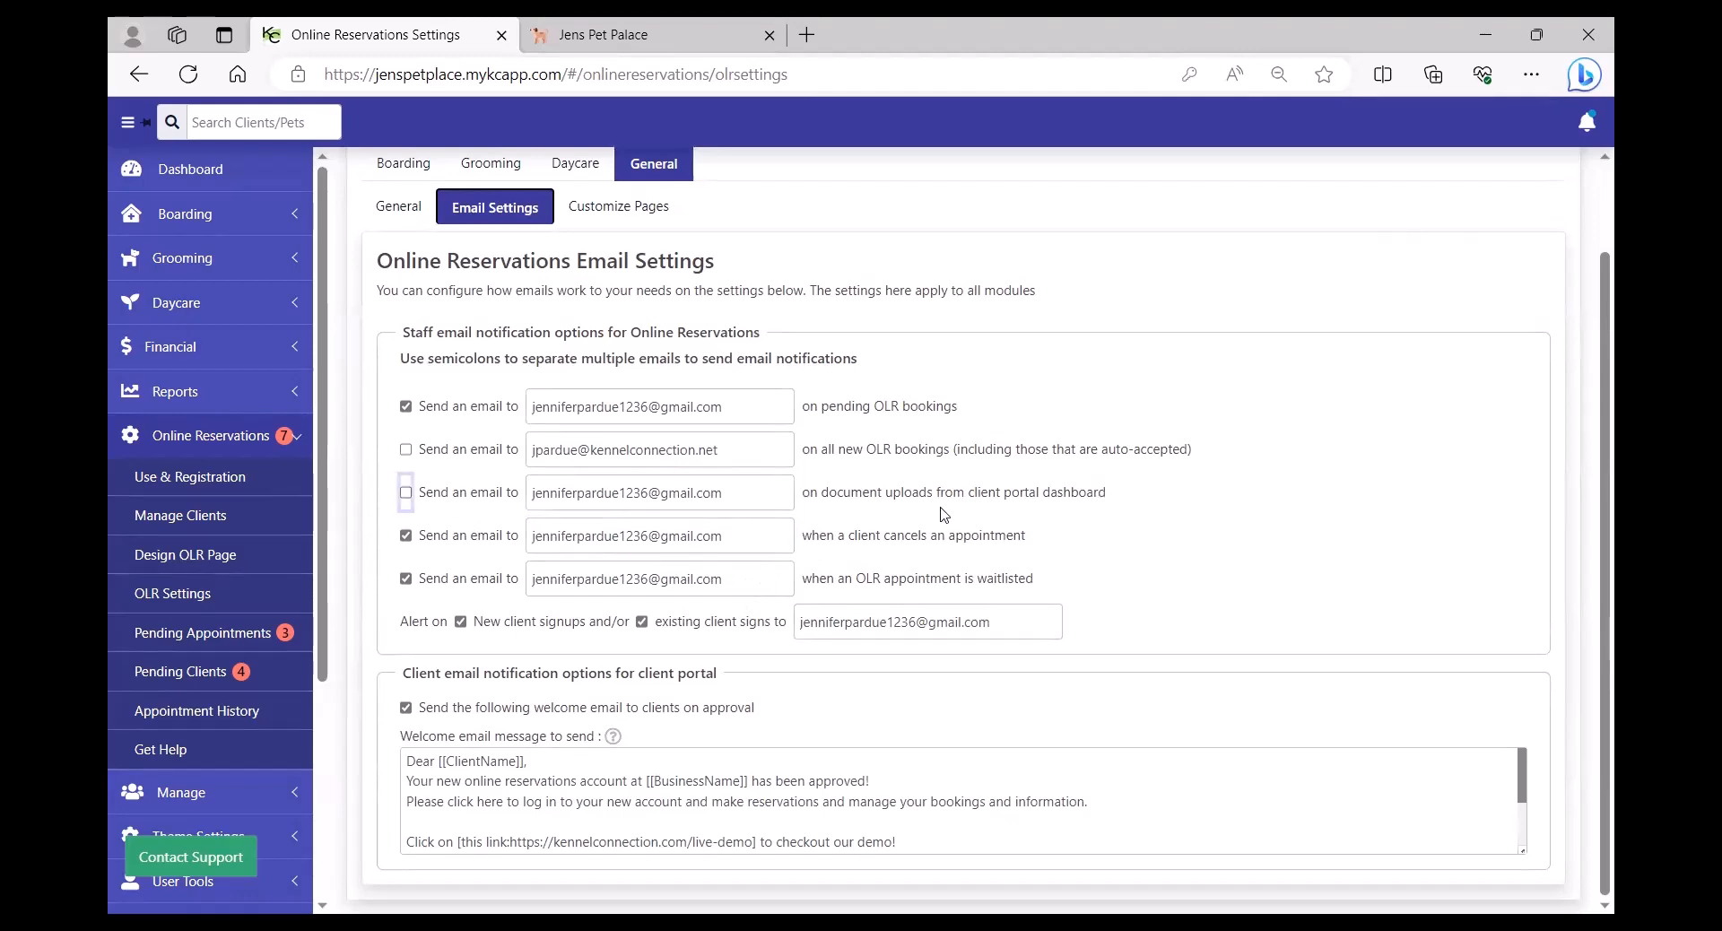
click(406, 494)
Examine the client welcome email message, including its ClientName and BusinessName placeholders
drag(926, 847, 408, 758)
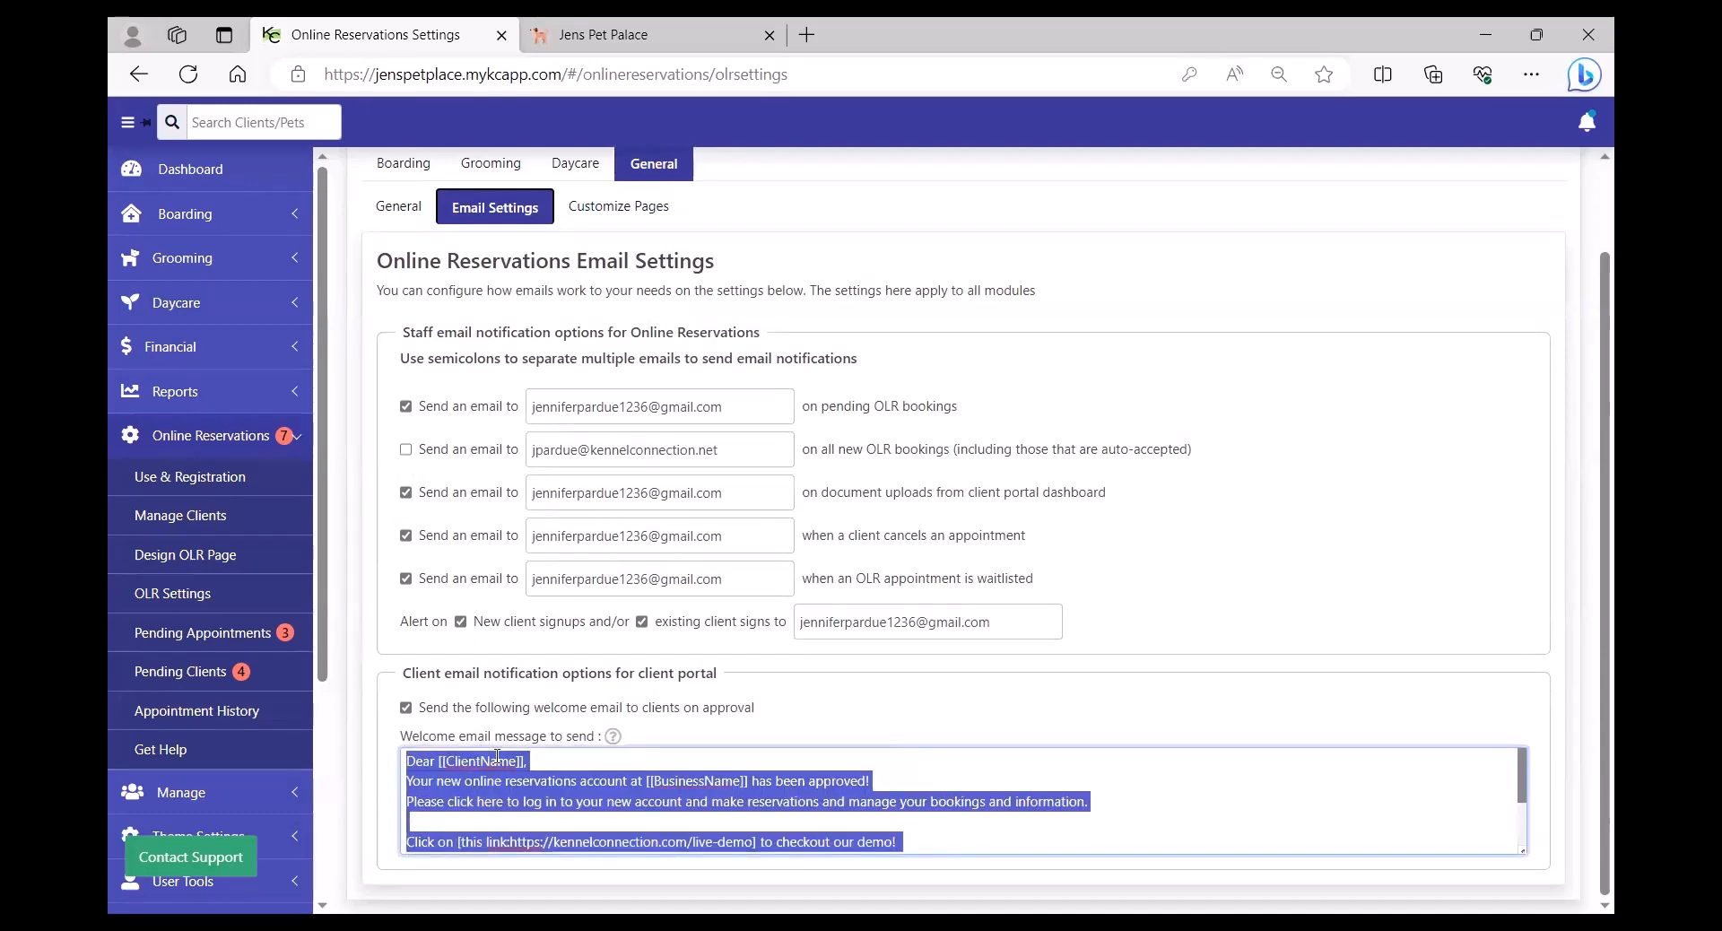
click(927, 830)
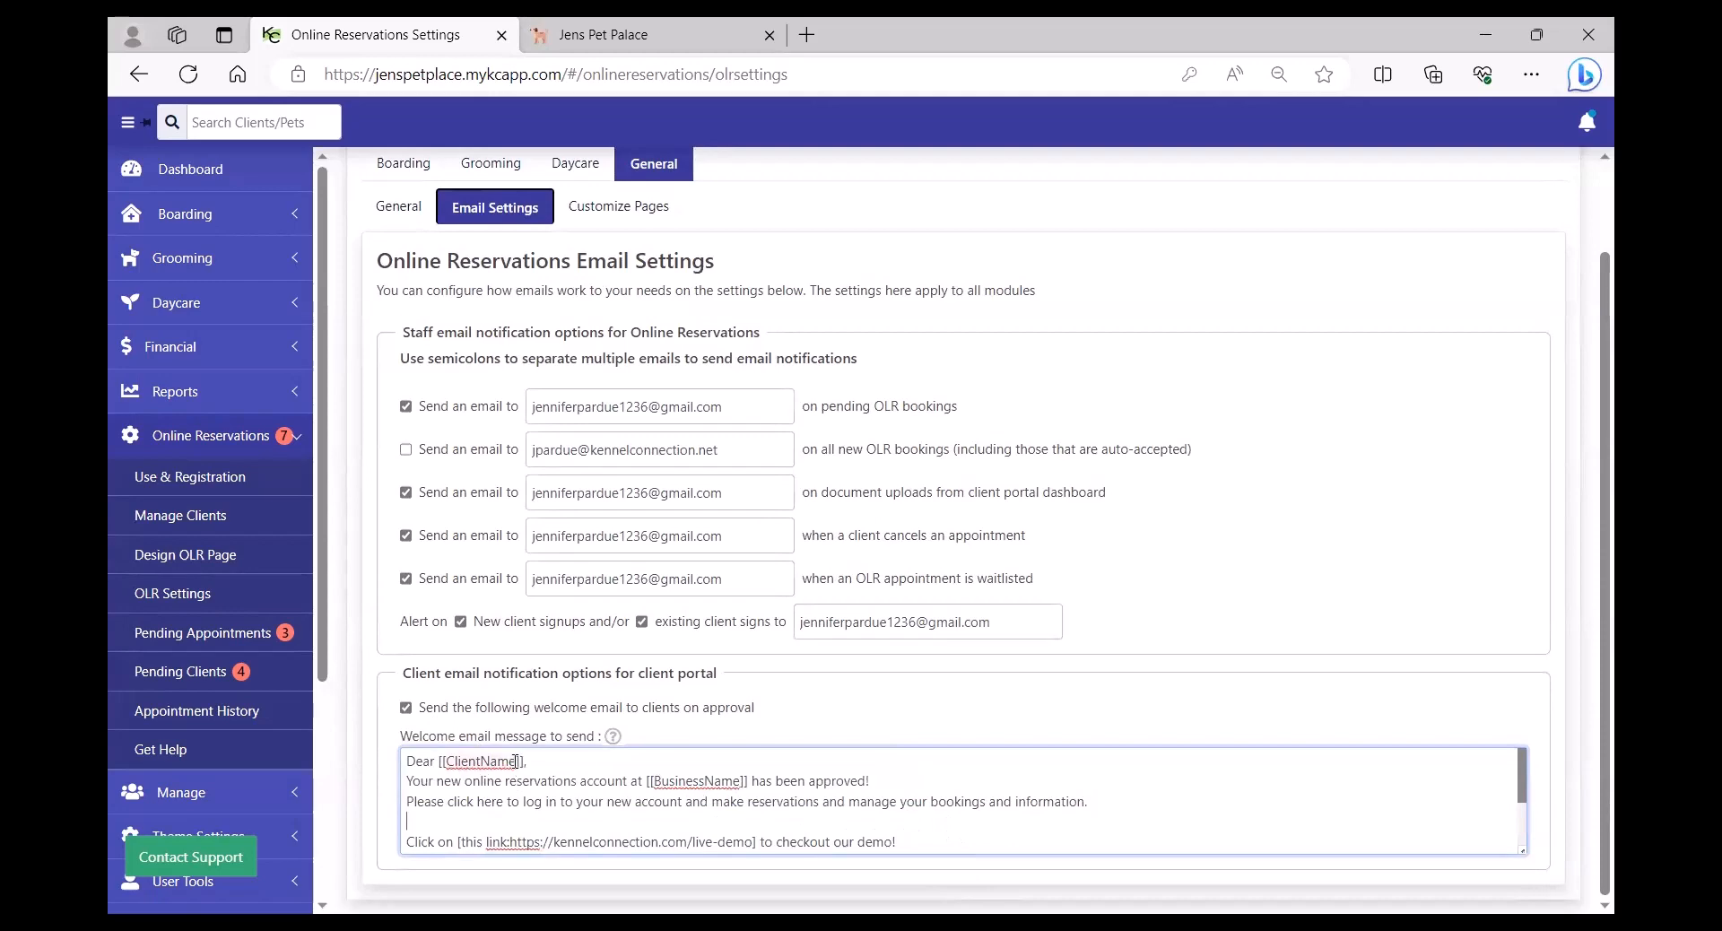
drag(518, 760, 451, 759)
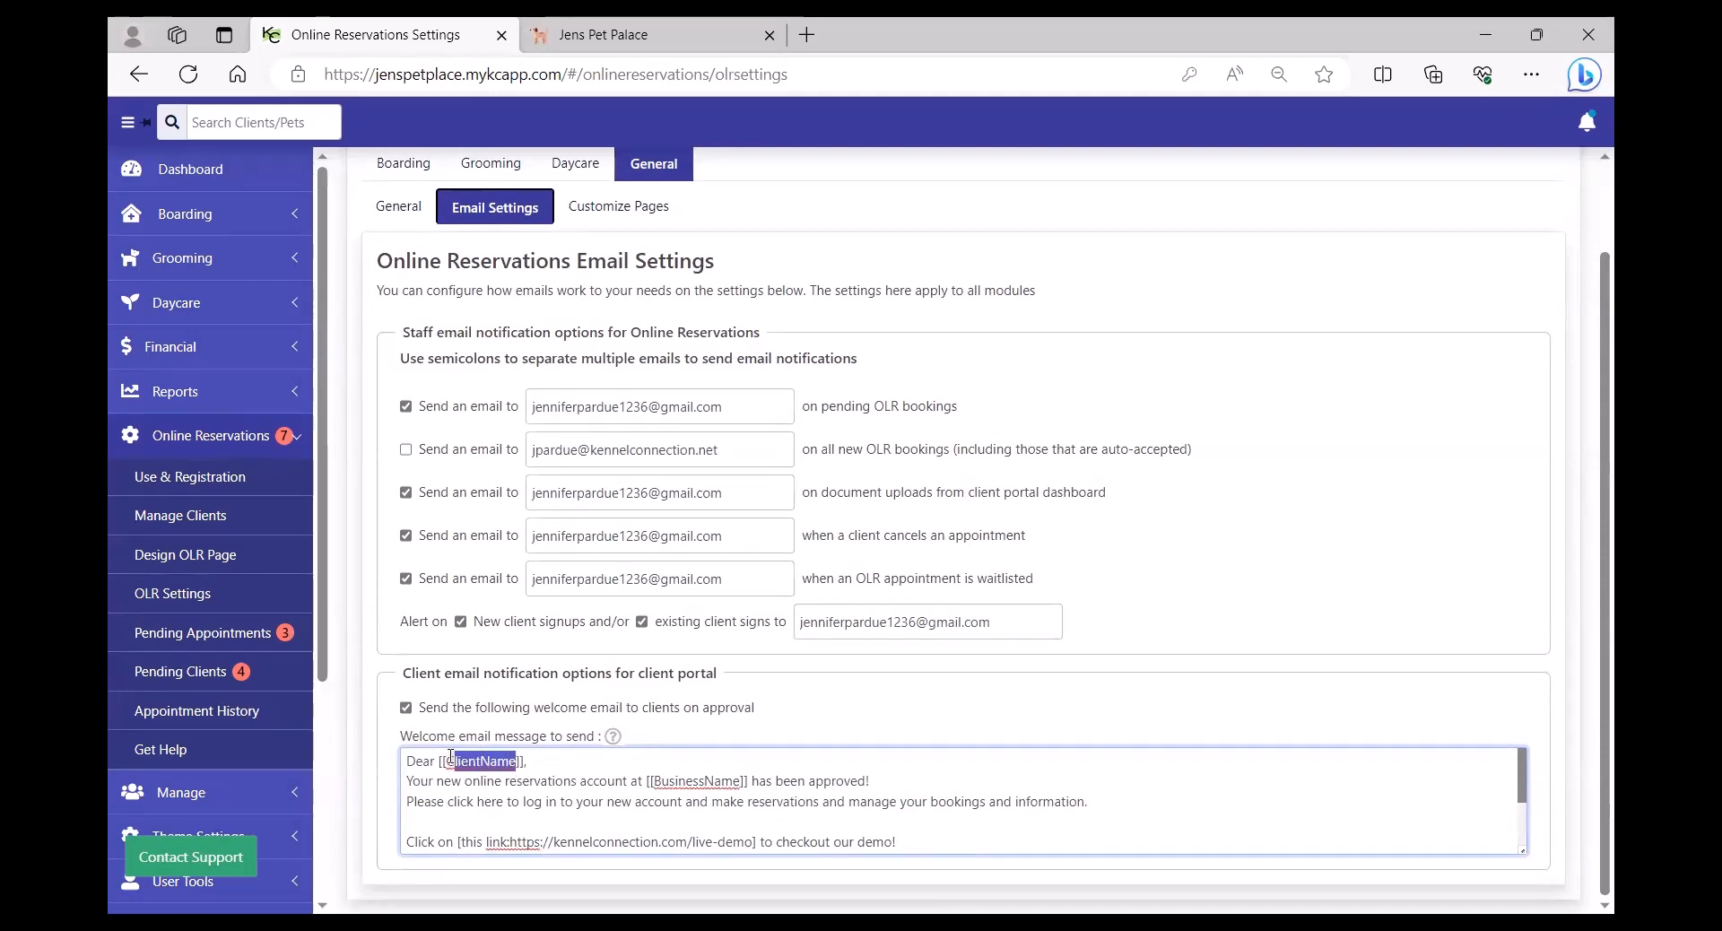
click(738, 780)
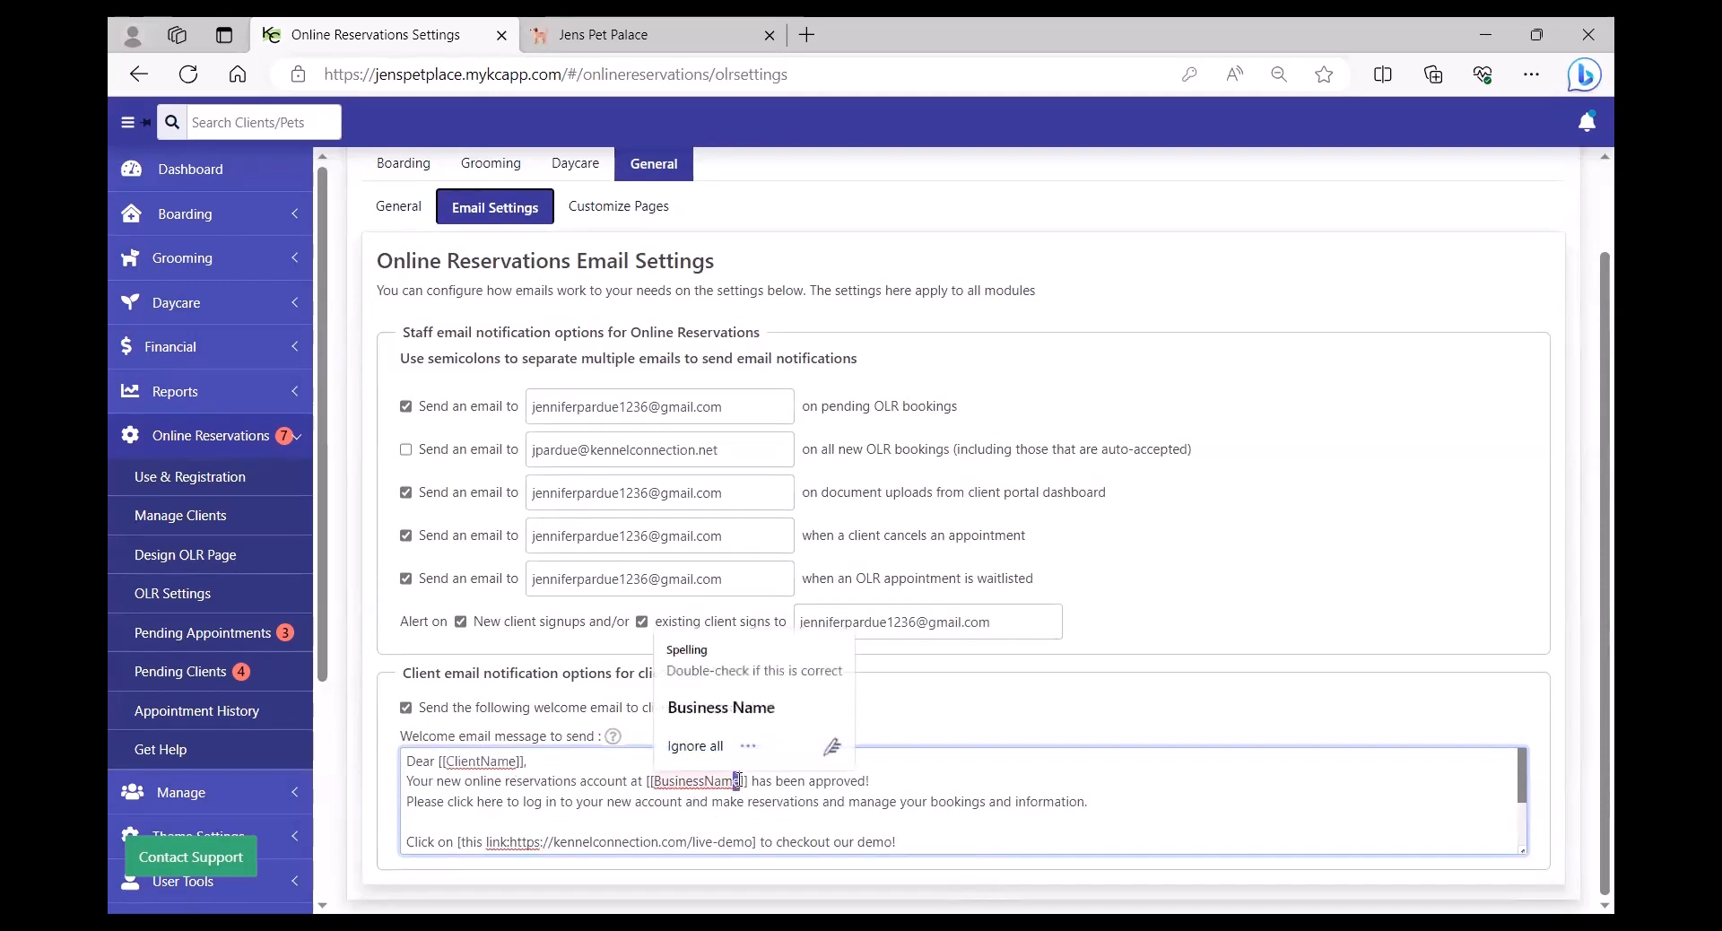
click(1005, 811)
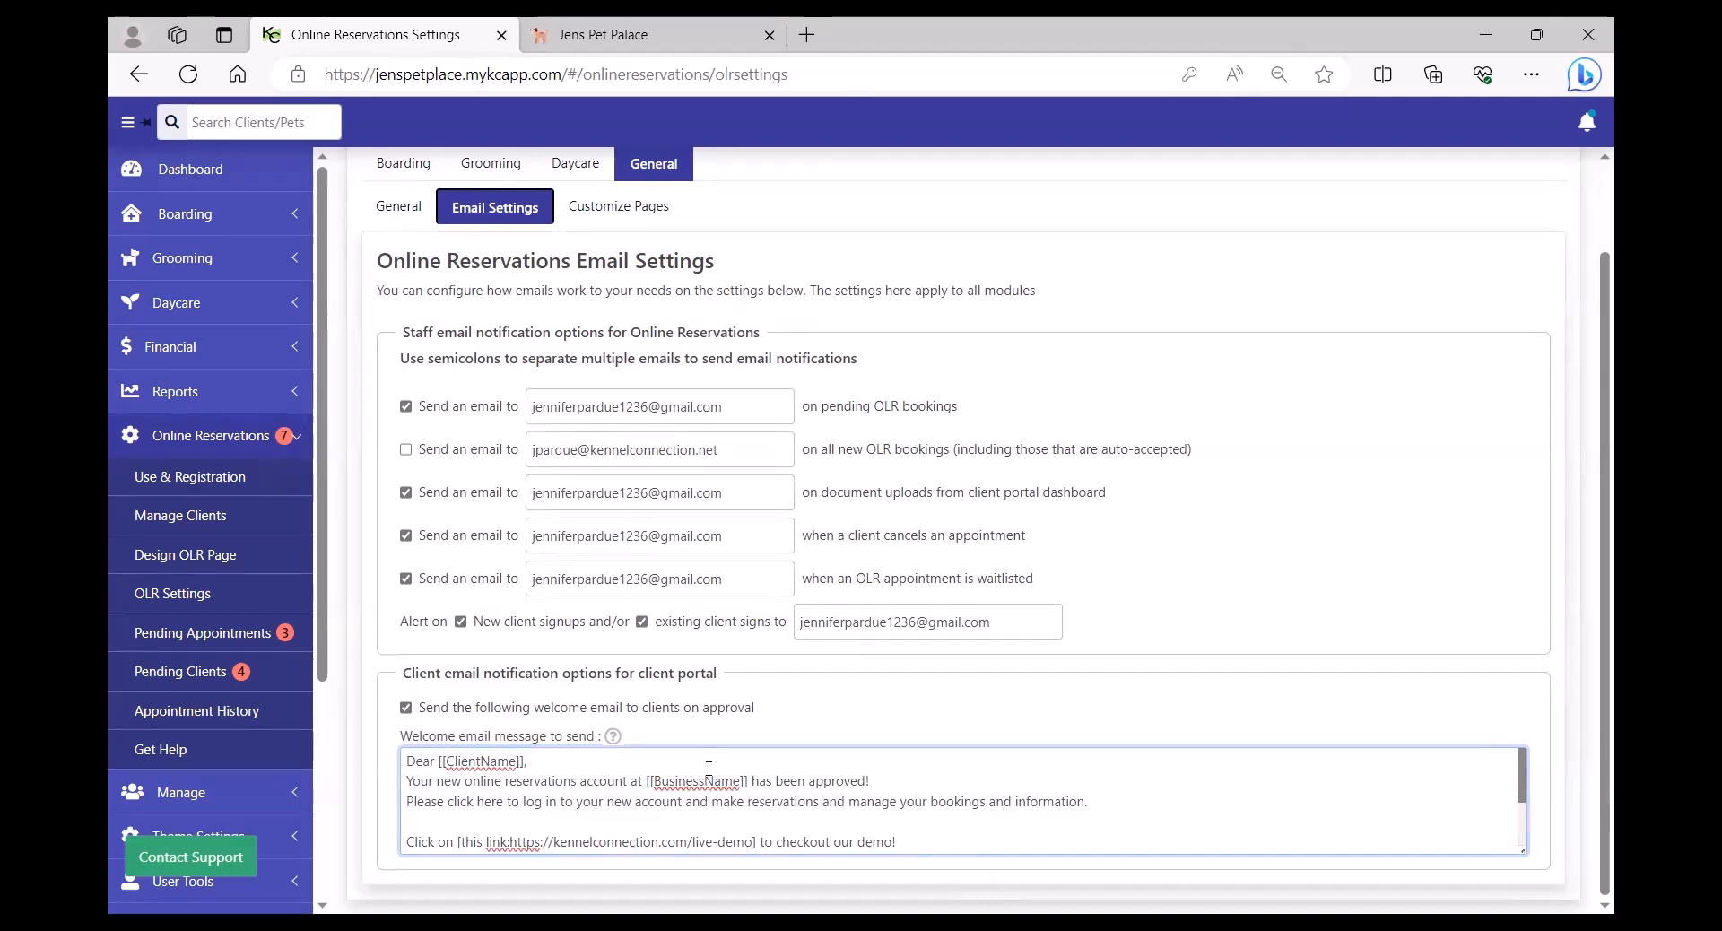
Switch to the Jens Pet Palace client login page and review the registration form for existing clients
click(259, 563)
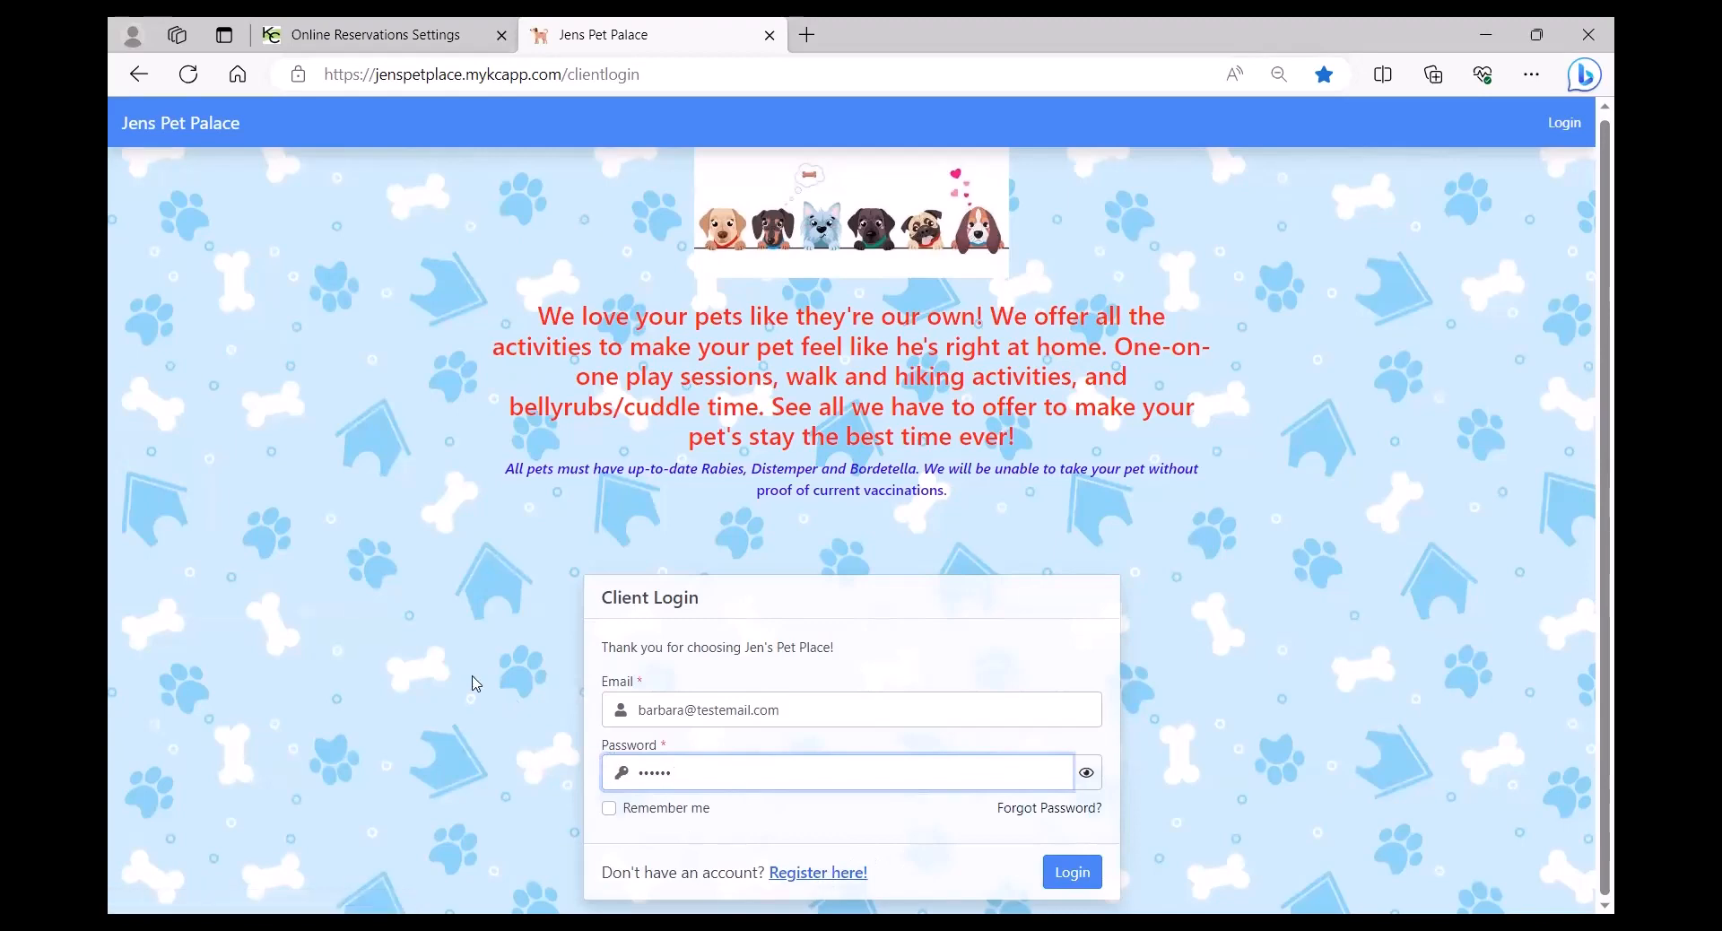
click(802, 875)
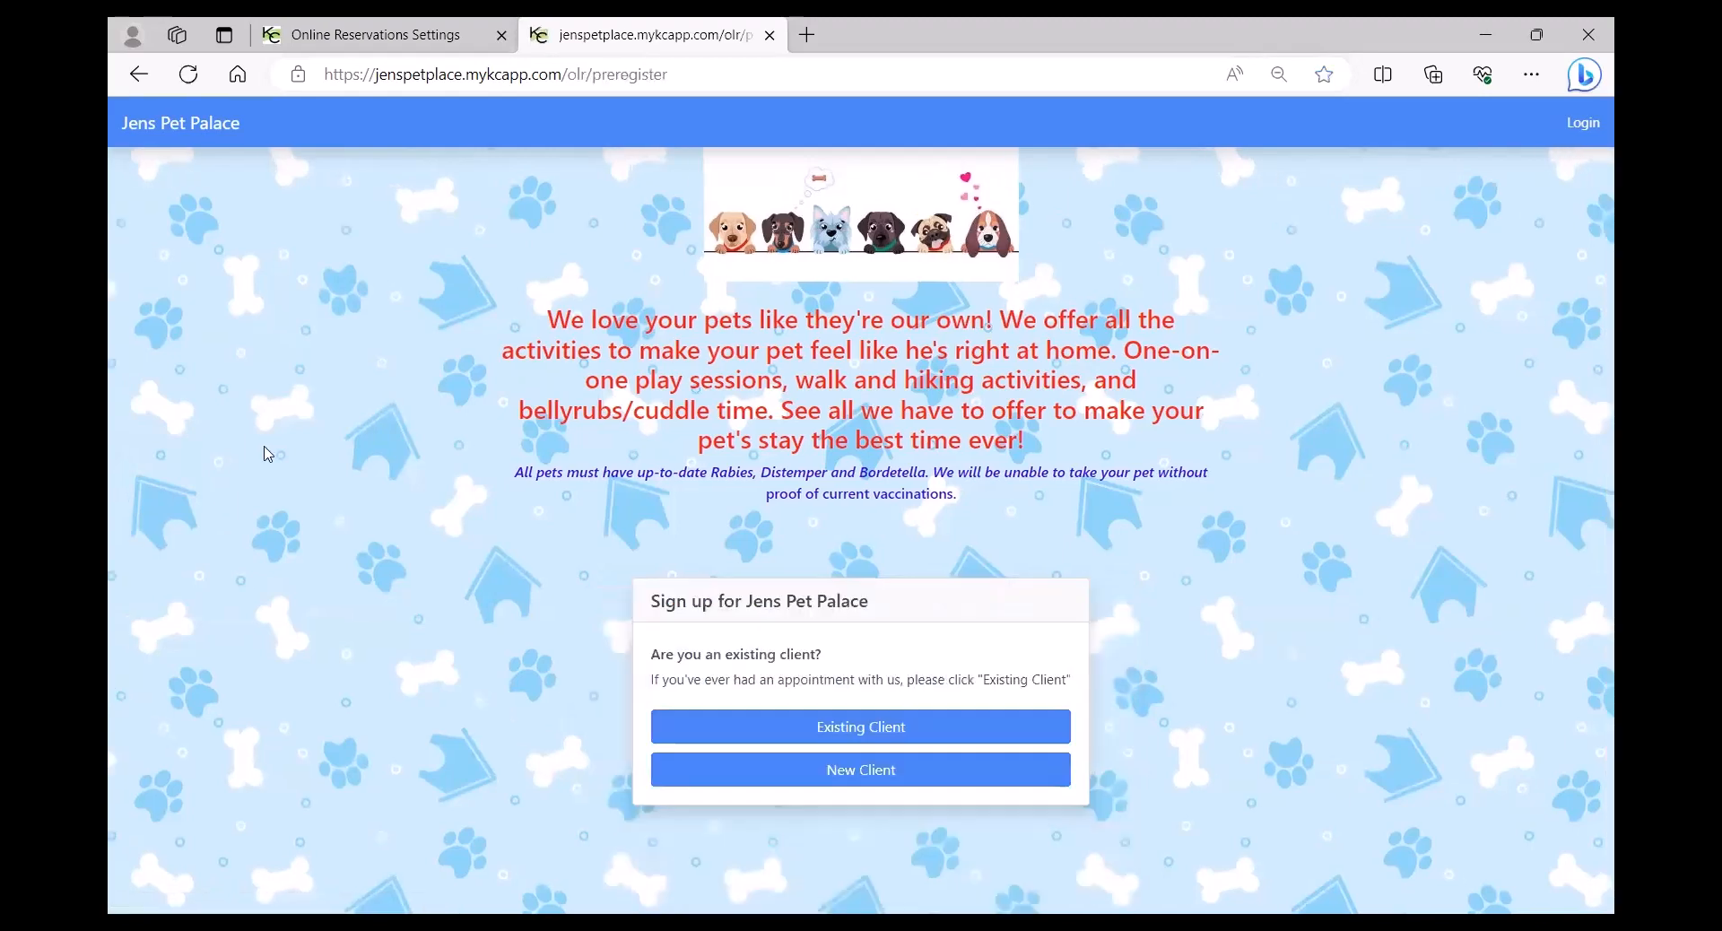
click(891, 737)
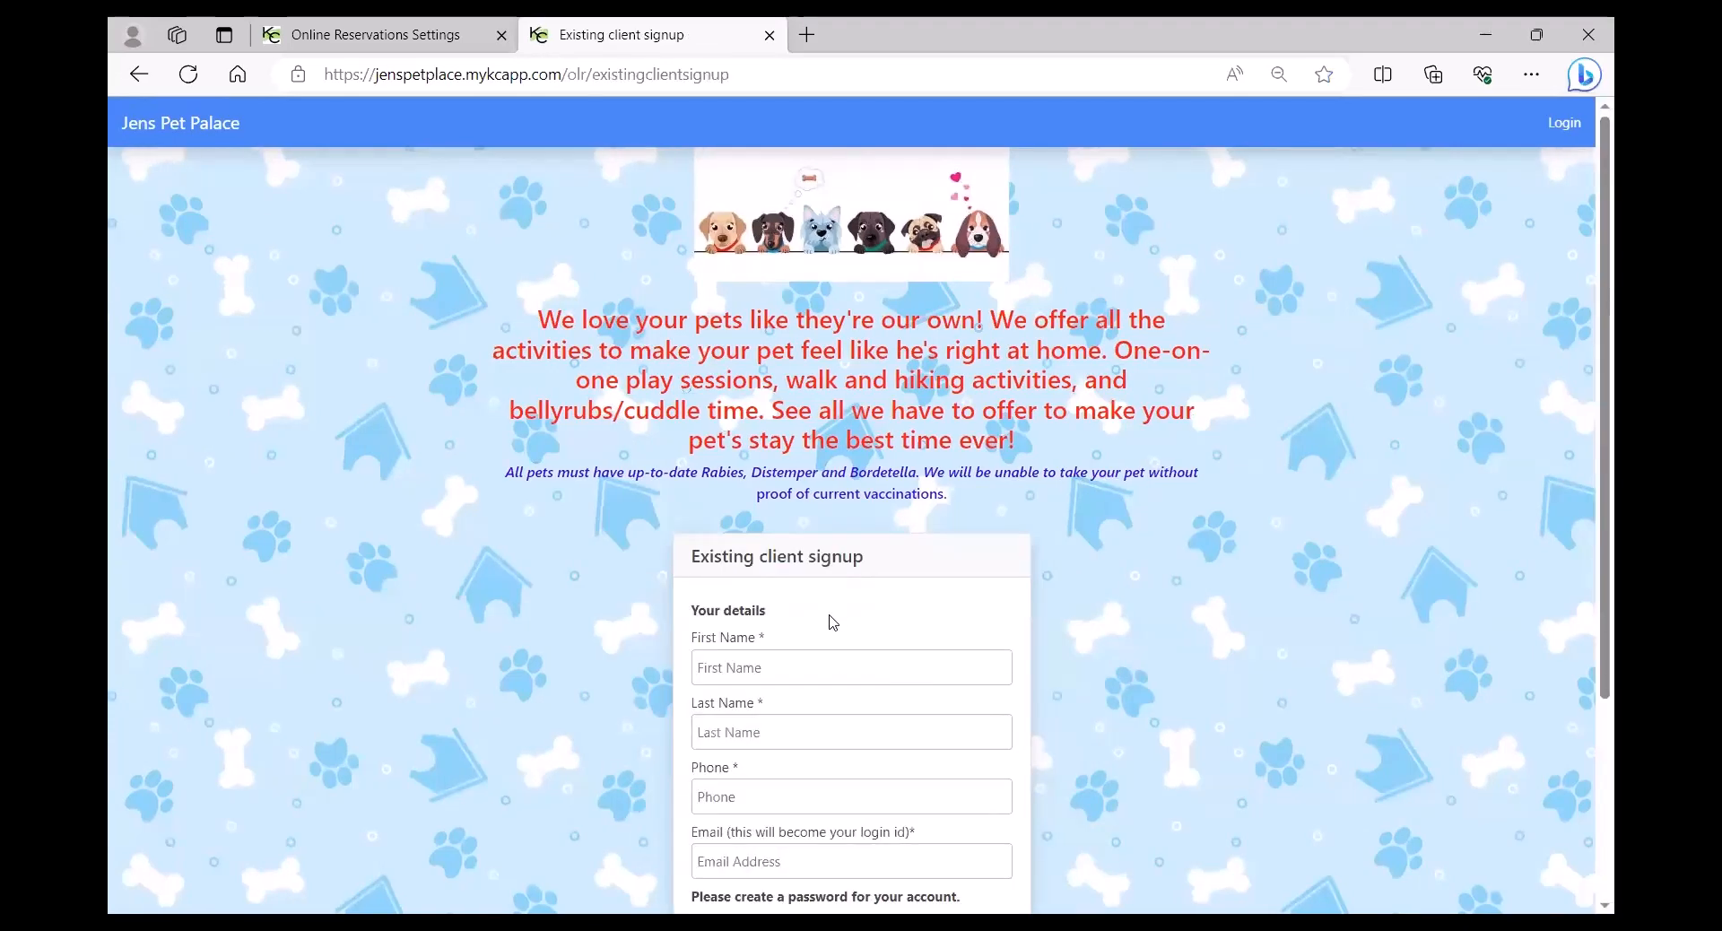
scroll(457, 671, down, 3)
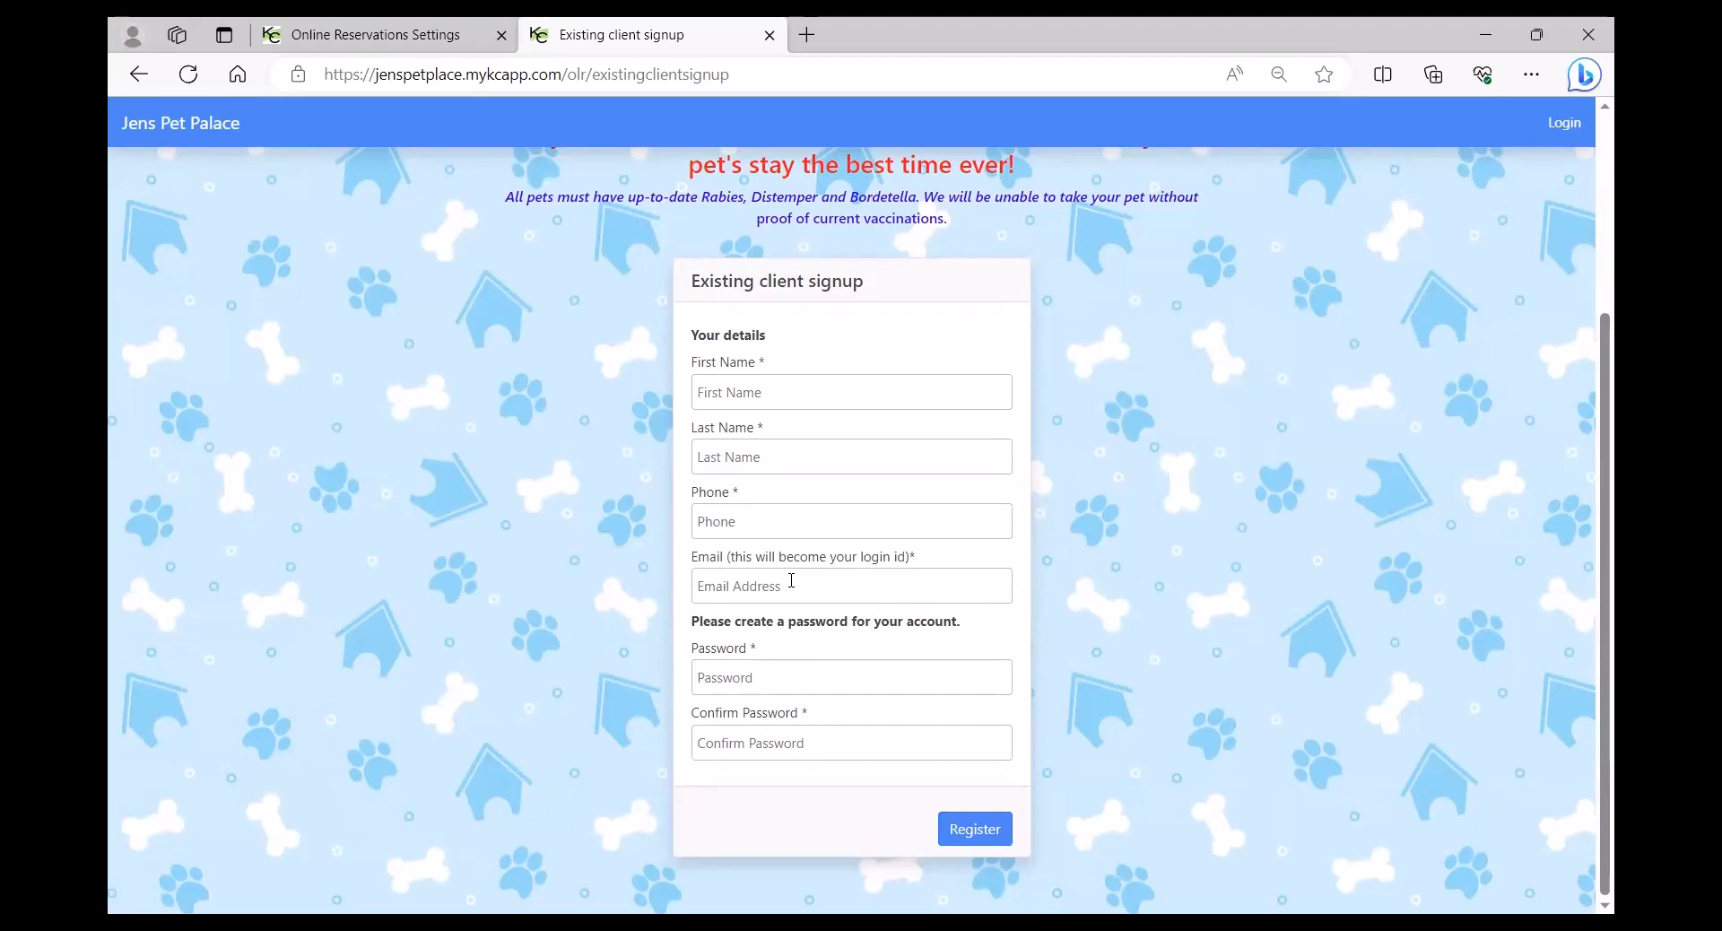
Return to the client login page and review the new client signup form, including the address, emergency contact and account fields
click(1565, 126)
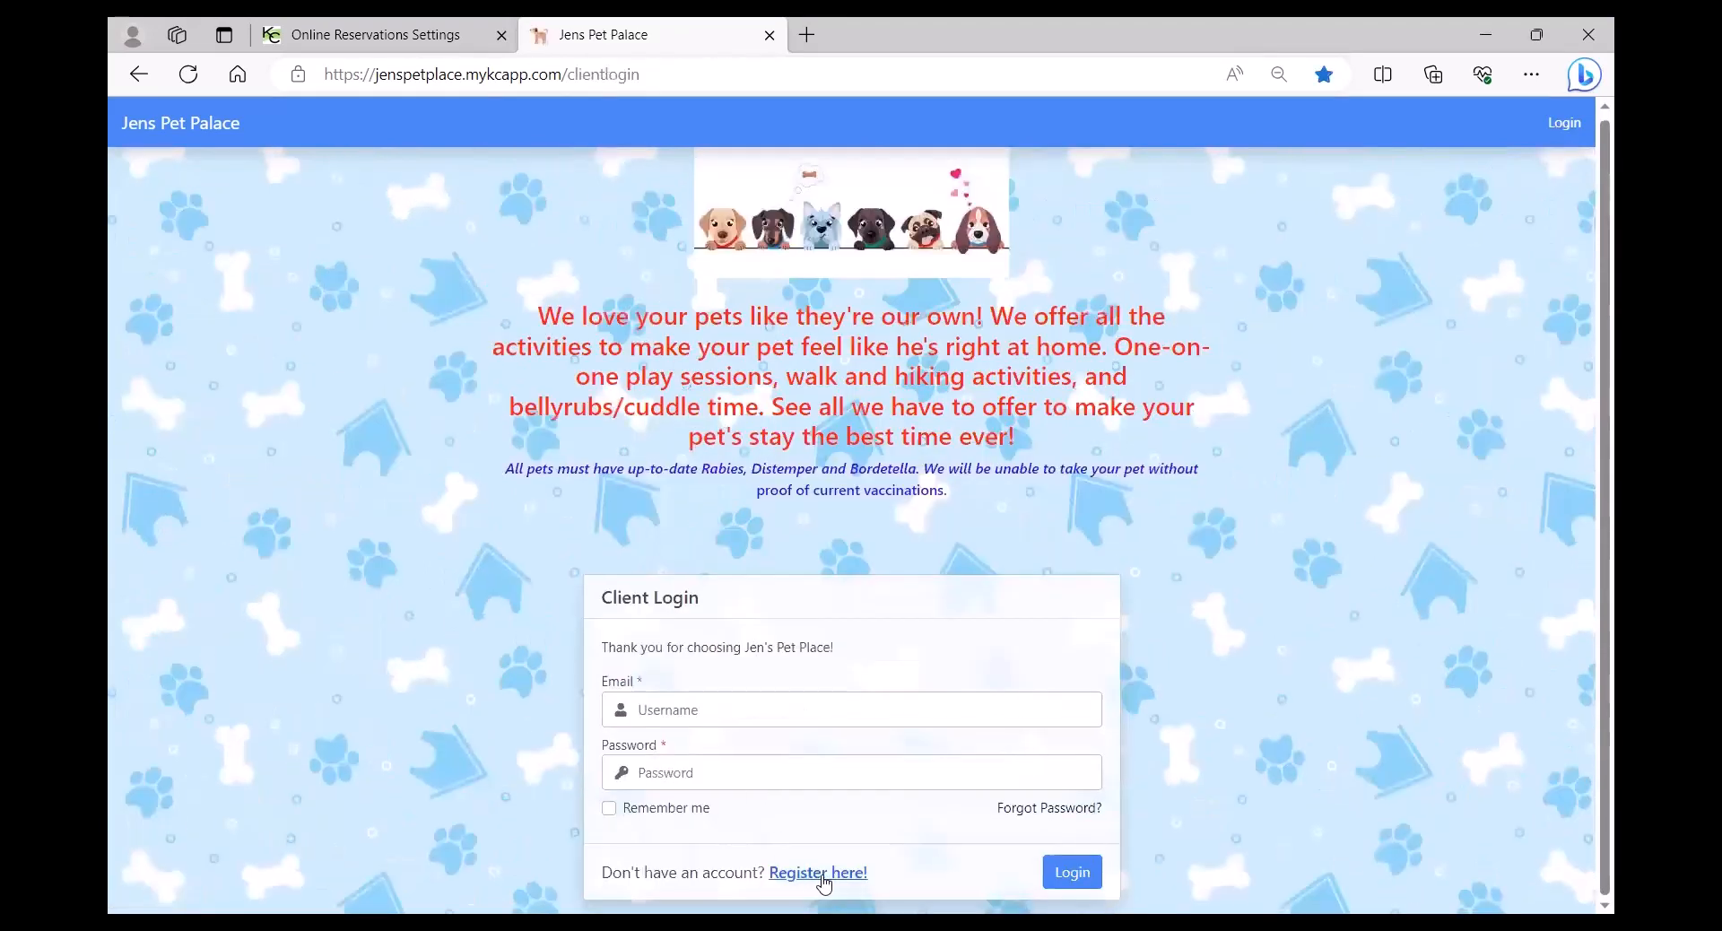
click(817, 876)
click(781, 769)
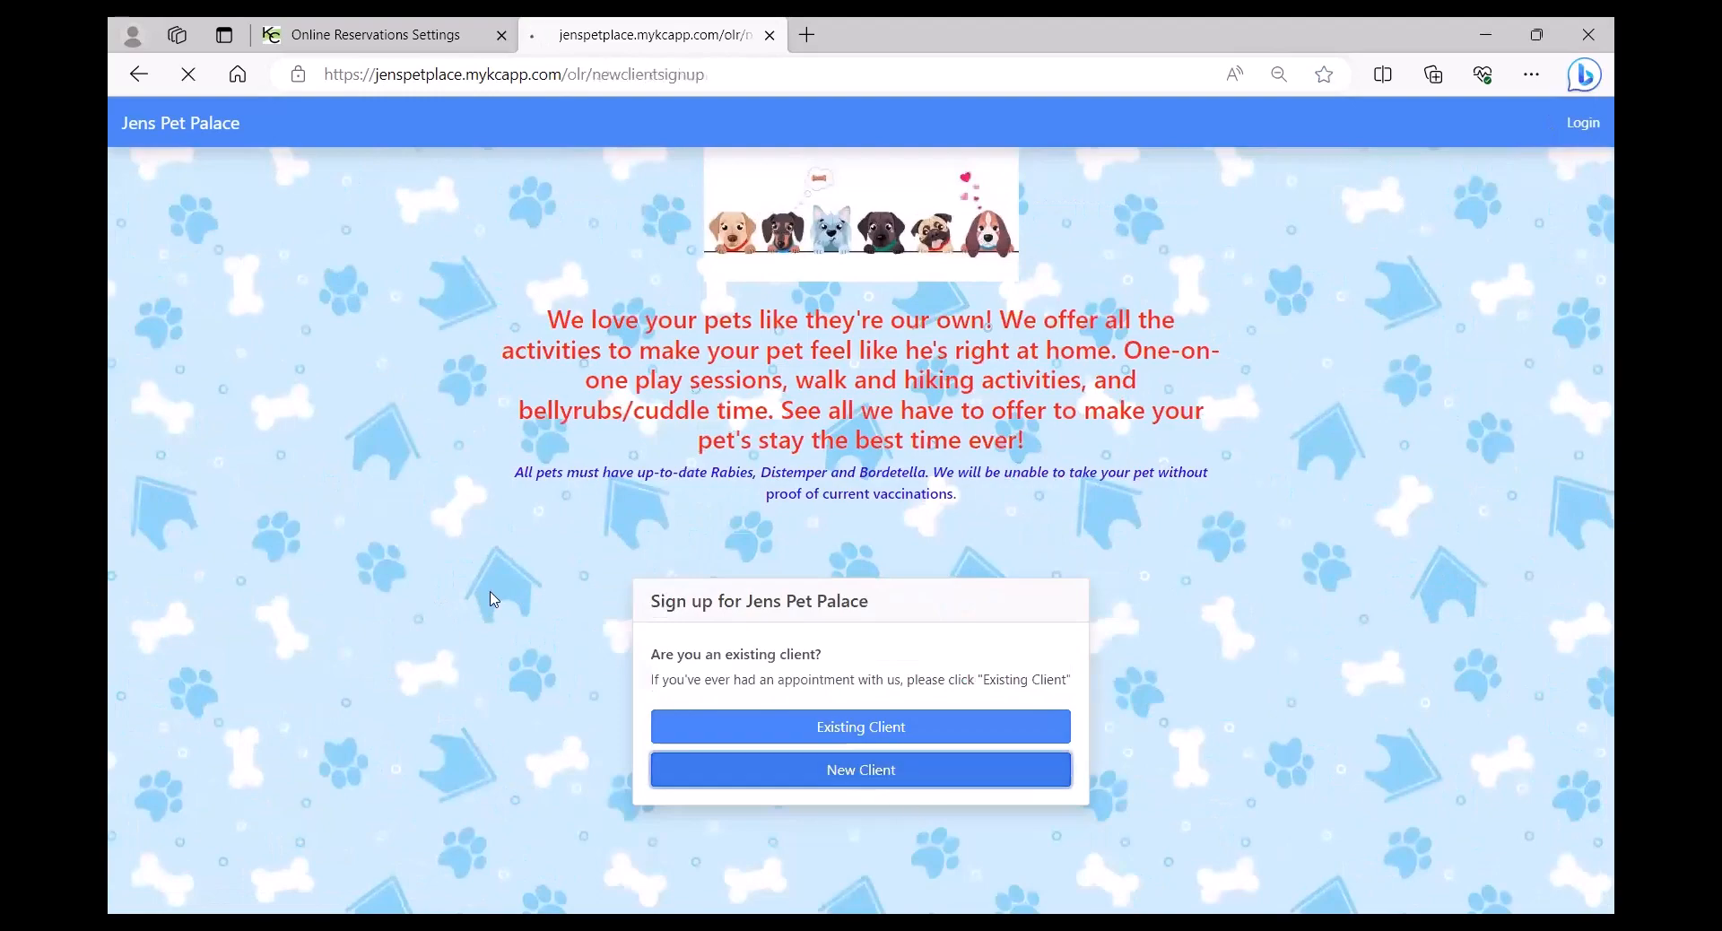
scroll(386, 462, down, 1)
scroll(385, 453, down, 4)
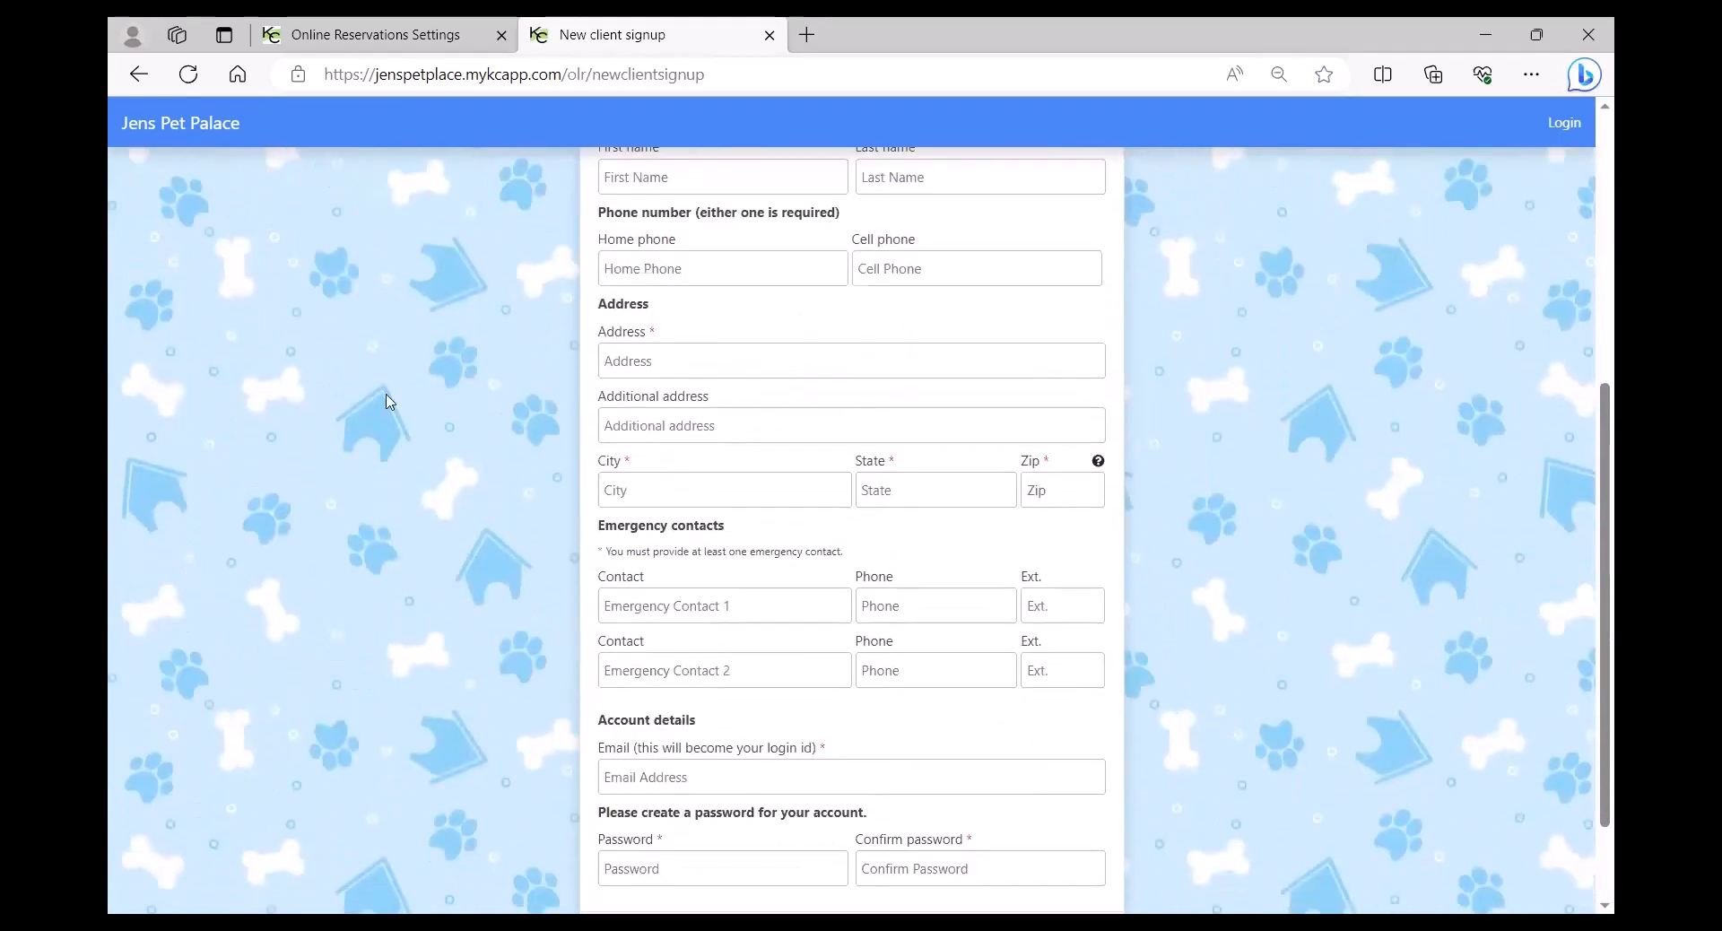
click(777, 617)
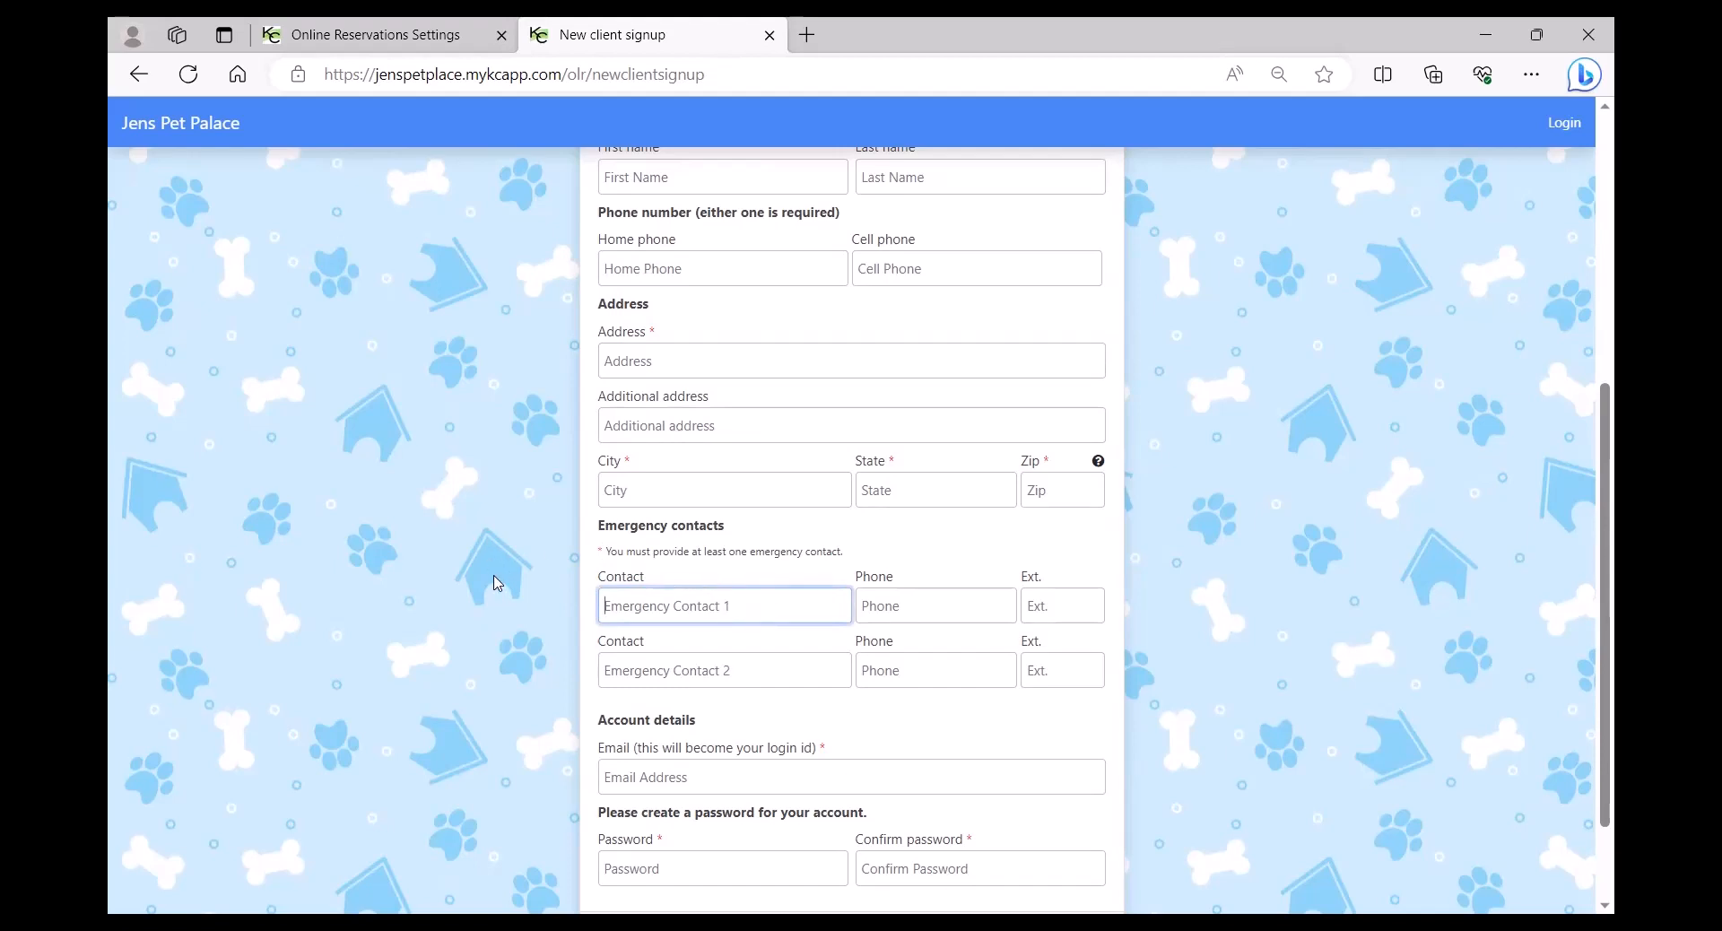
Return to the client login page and log in to the client portal with the client's email and account password
click(1563, 125)
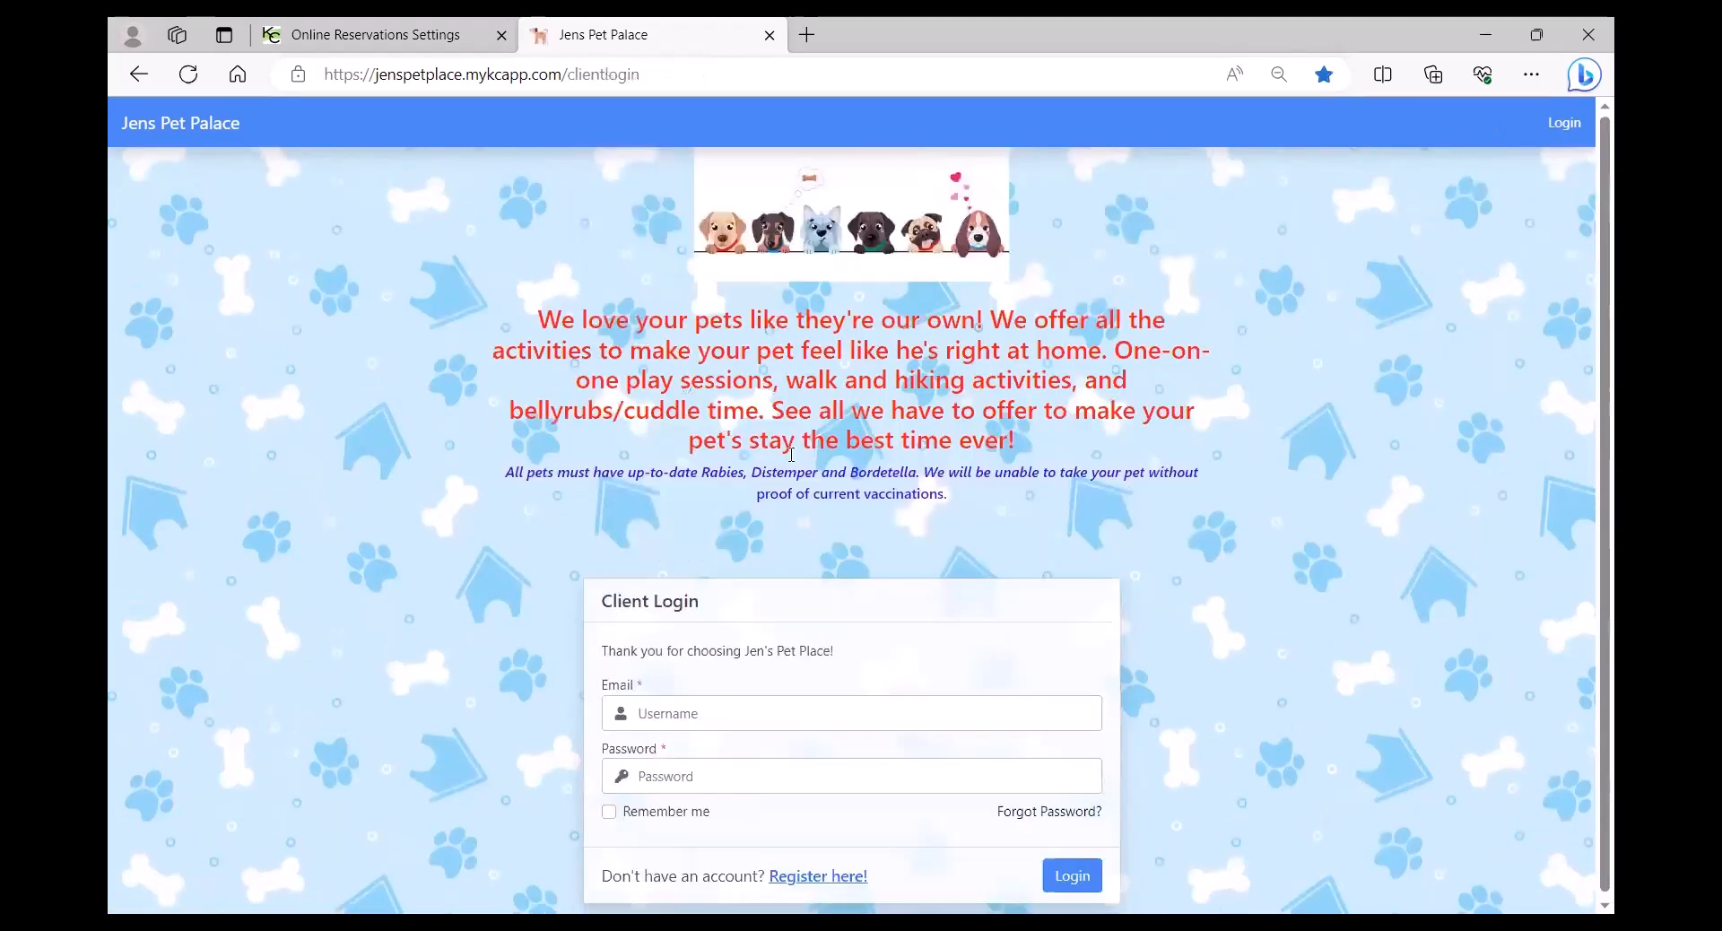
click(868, 711)
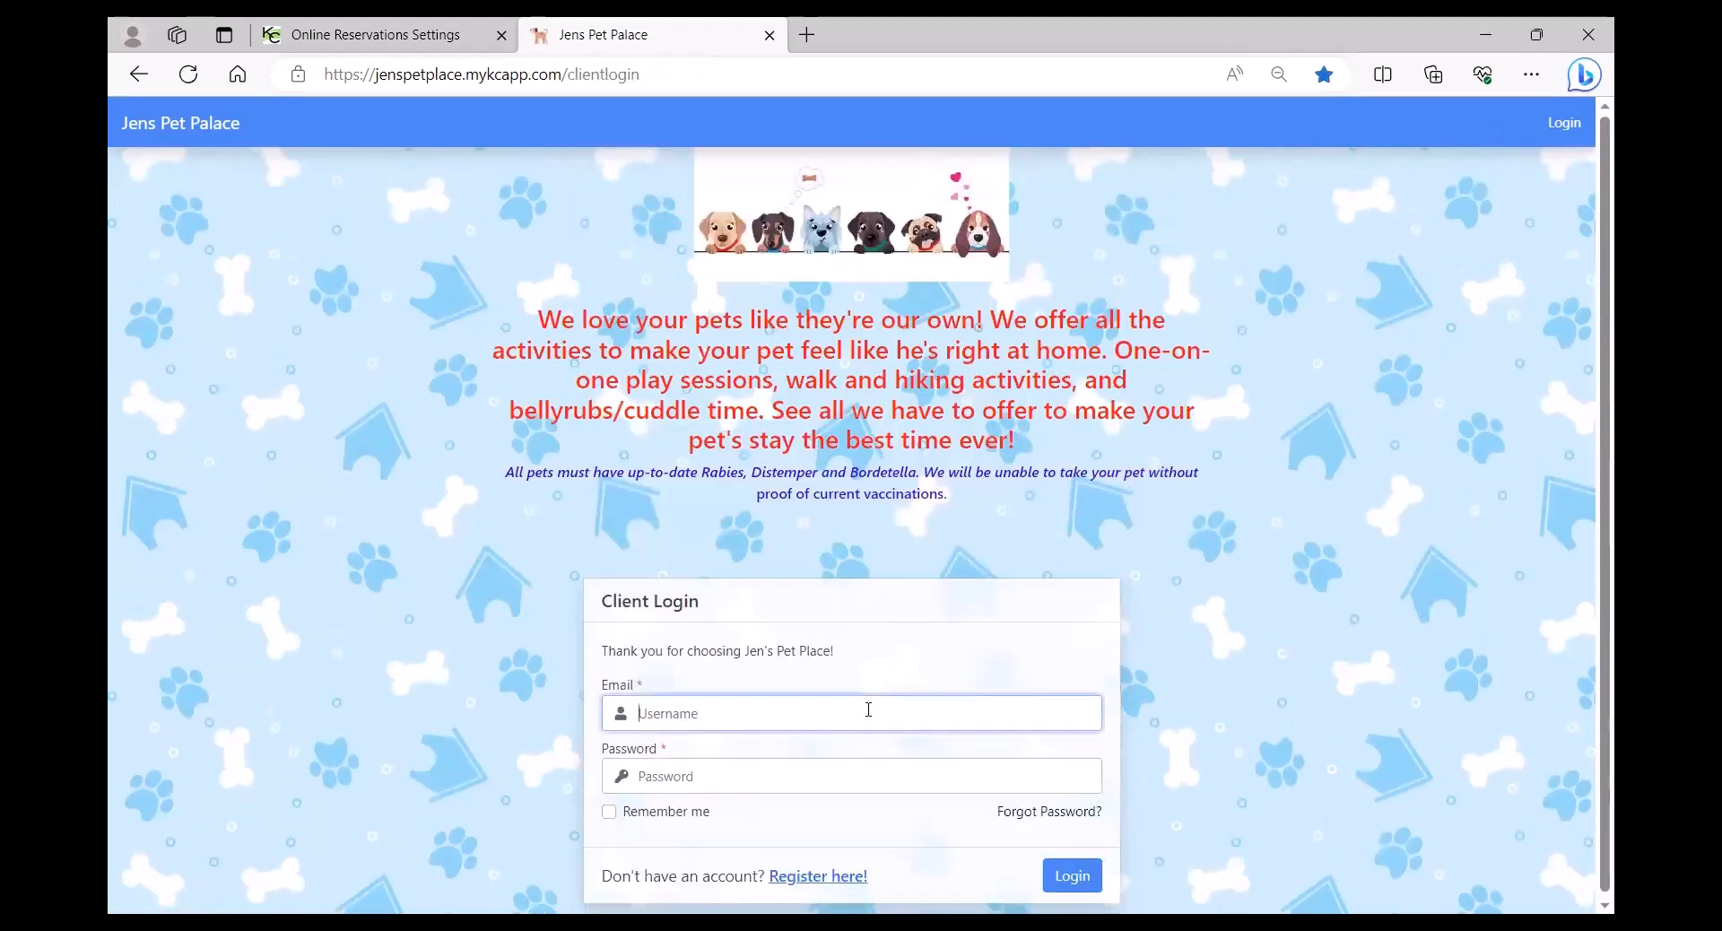
text(barbara@testemail.com)
key(Tab)
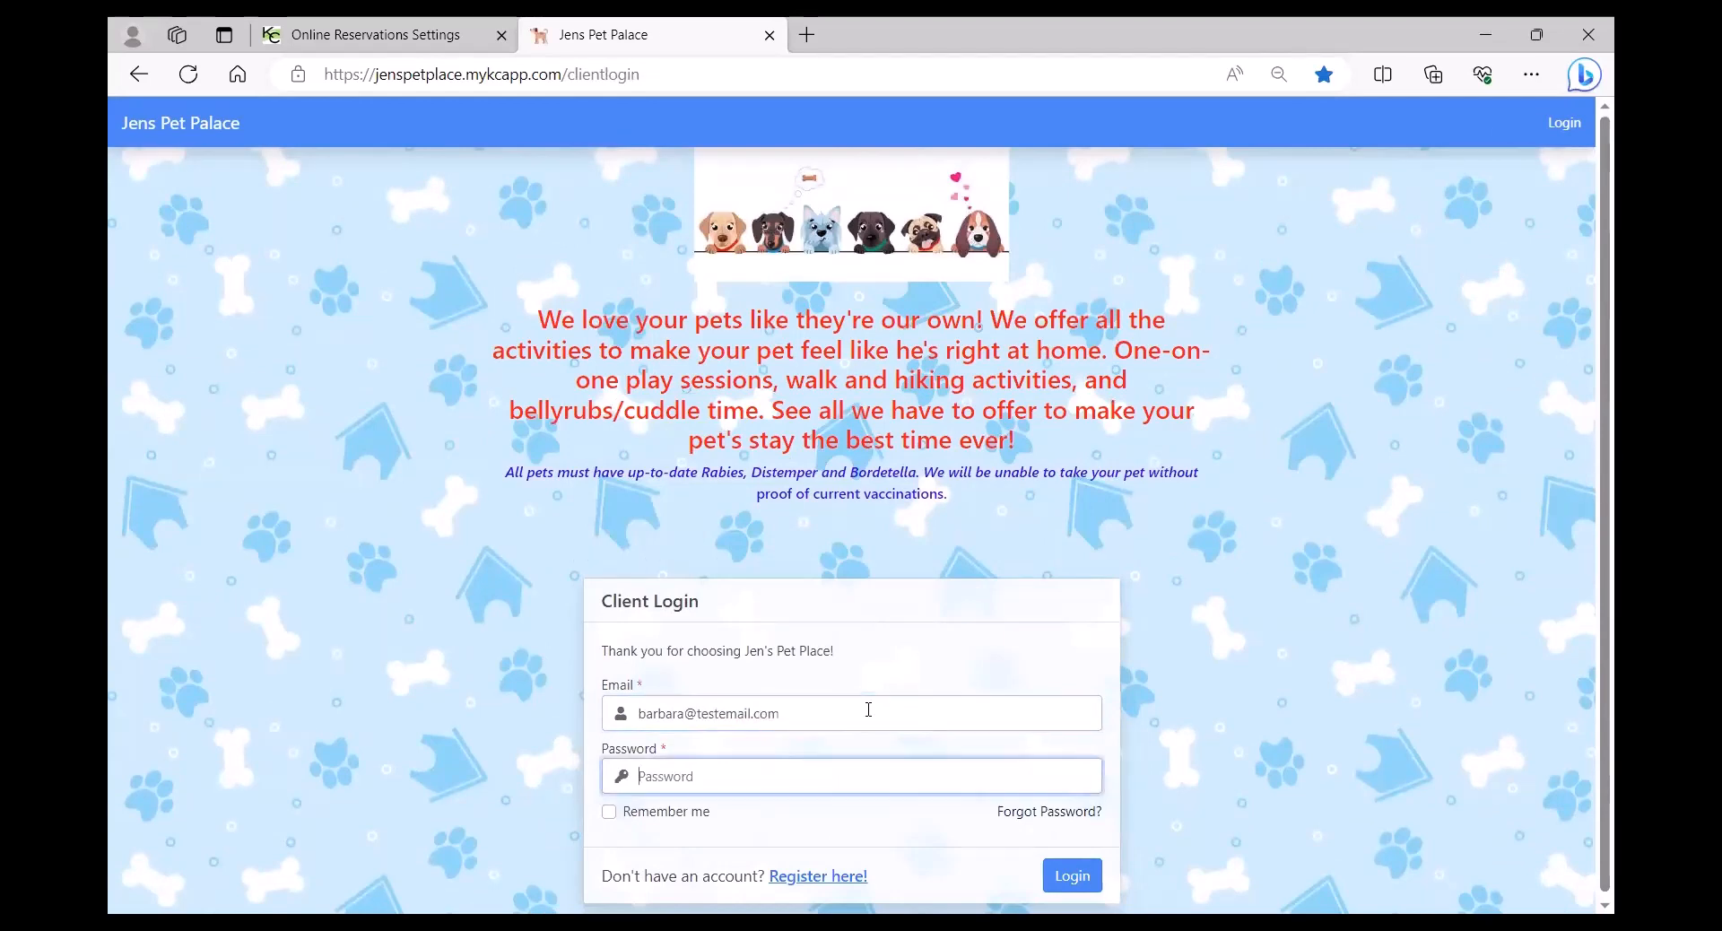
text(••••••)
key(Return)
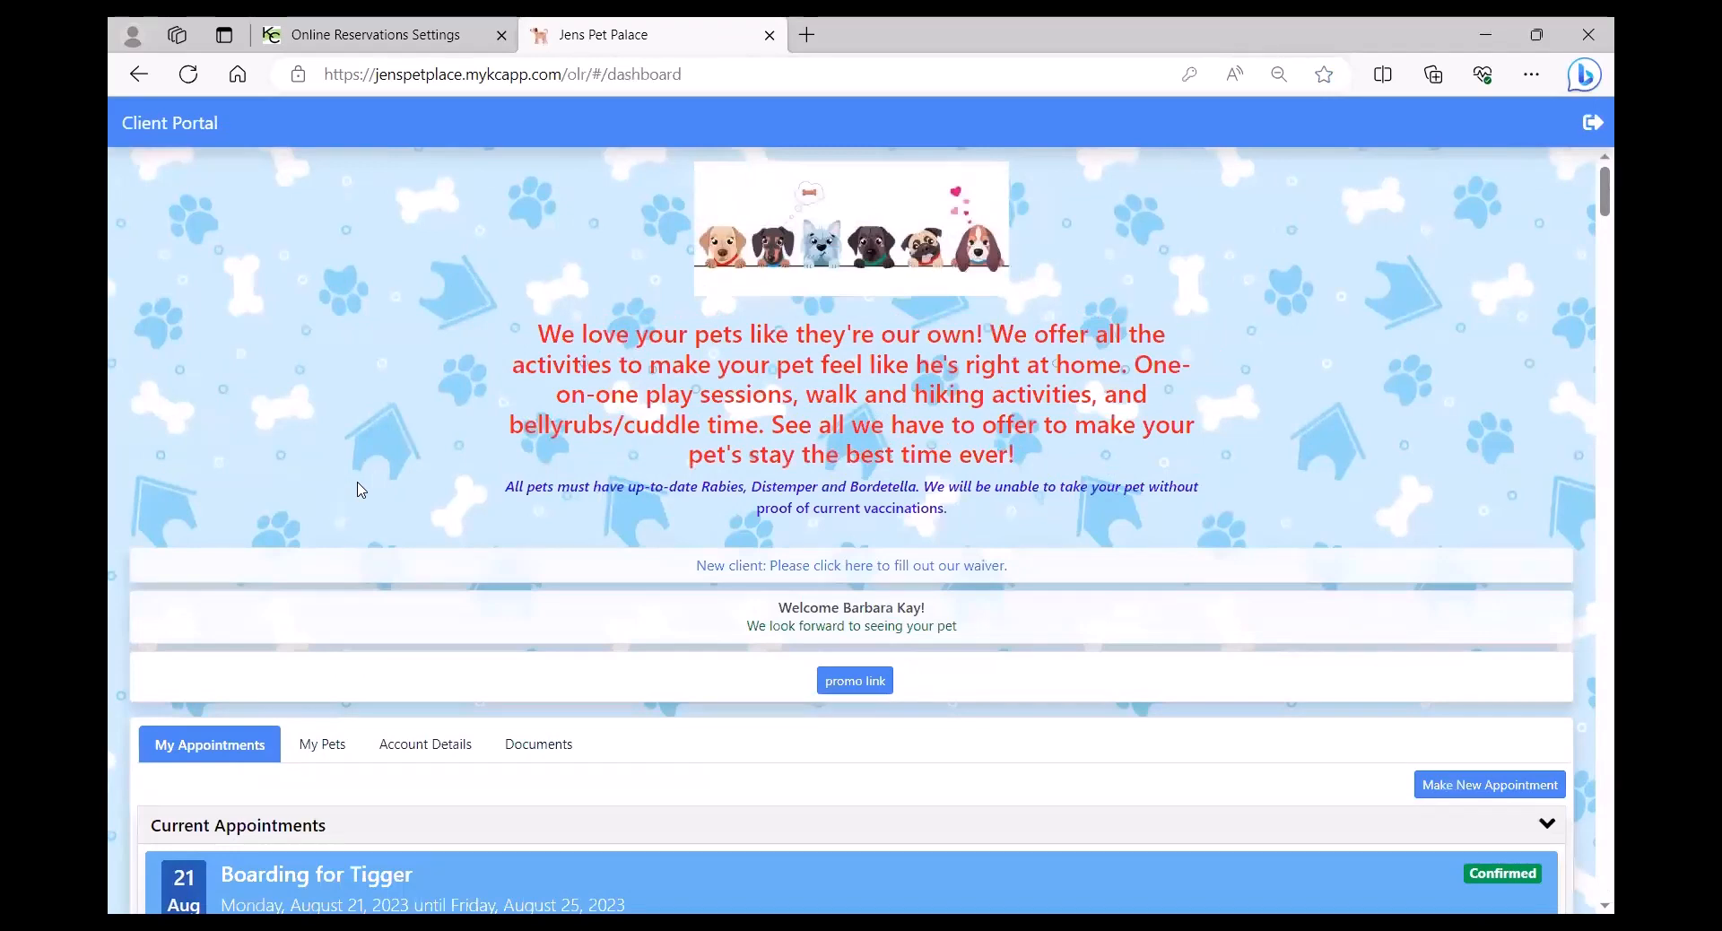
Examine the client portal dashboard, including the welcome text, waiver link, and current and upcoming appointments
drag(958, 627, 679, 618)
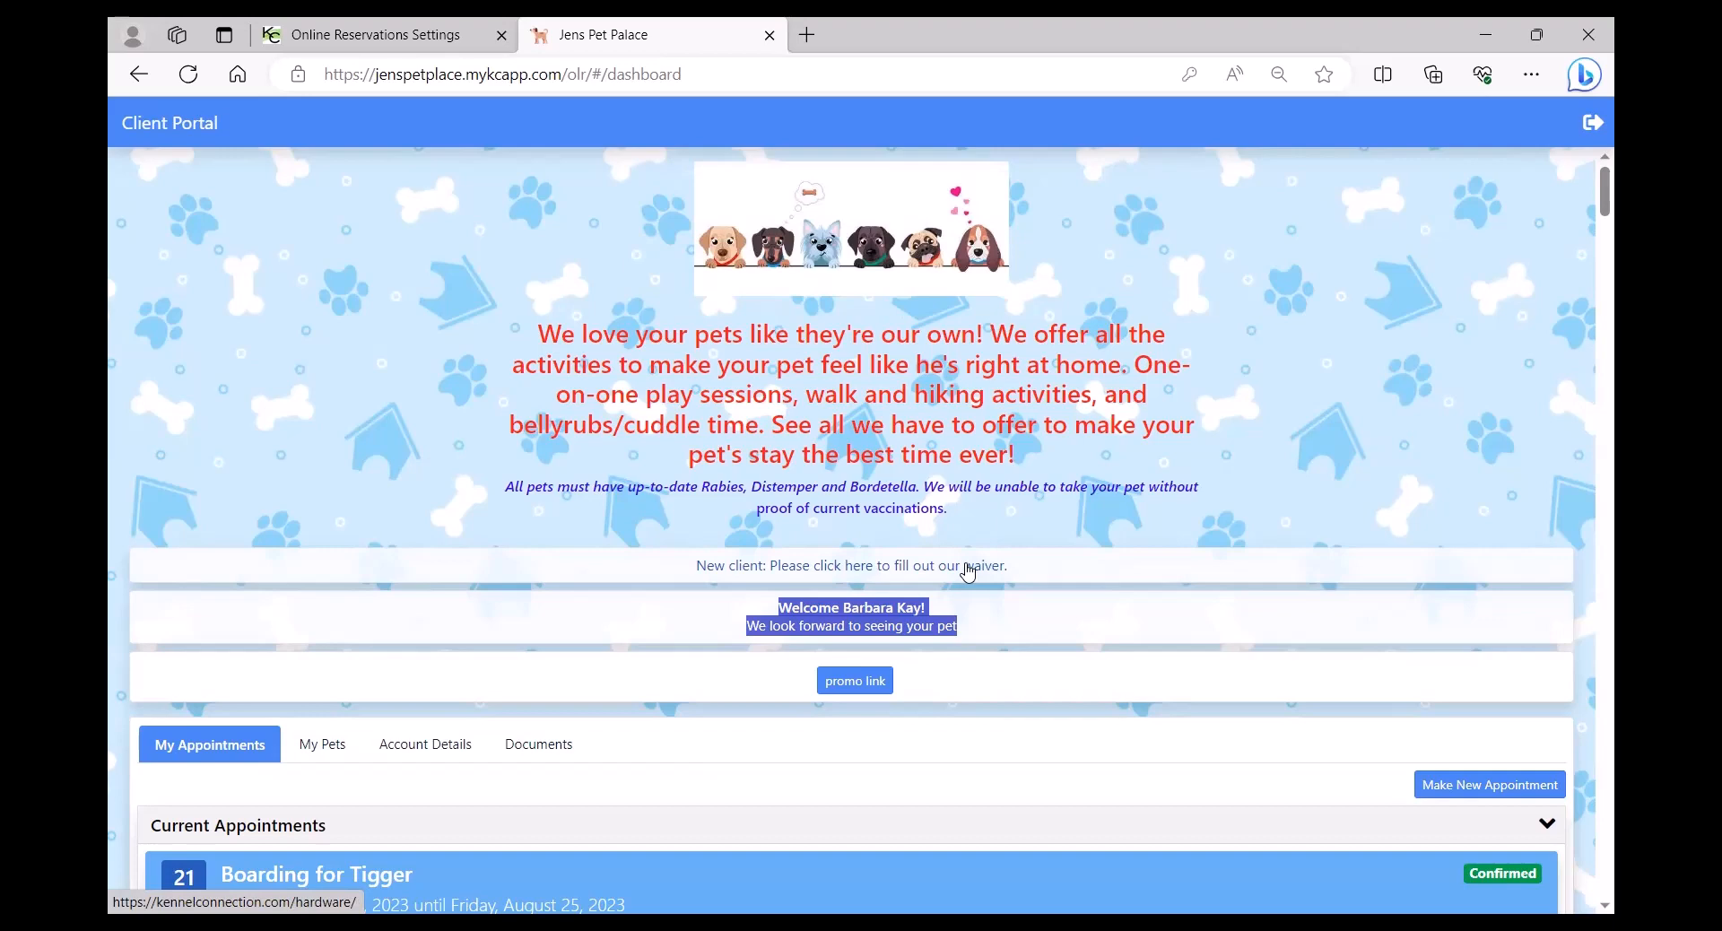
click(1170, 615)
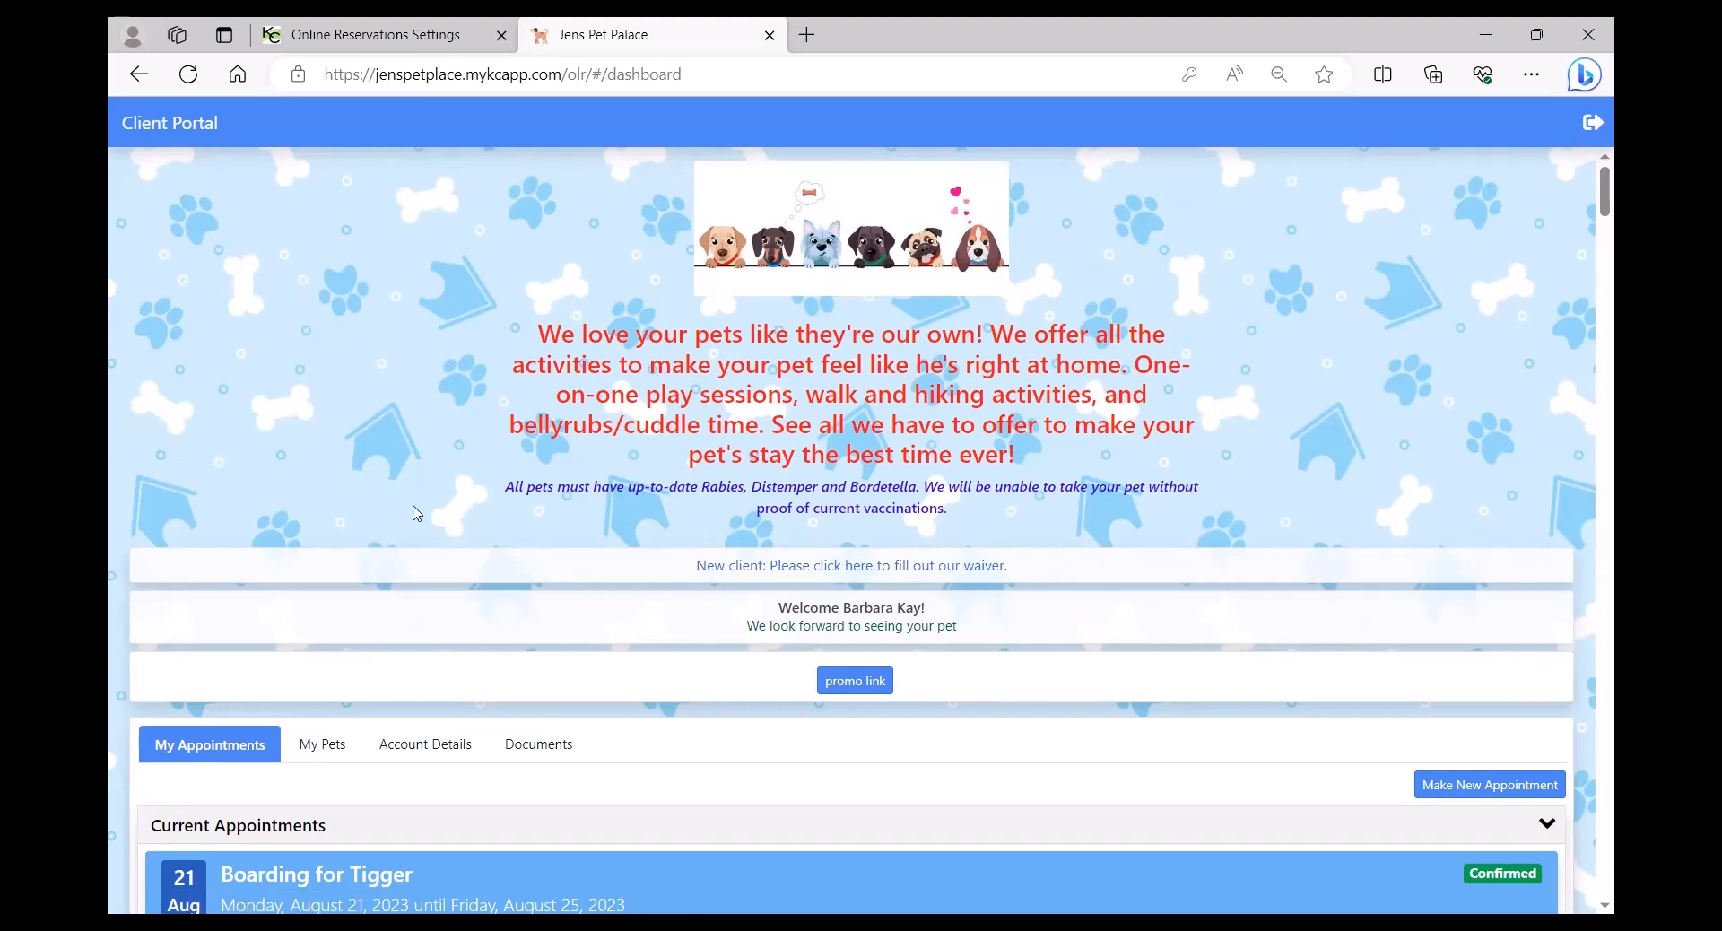
scroll(415, 513, down, 2)
scroll(415, 513, down, 4)
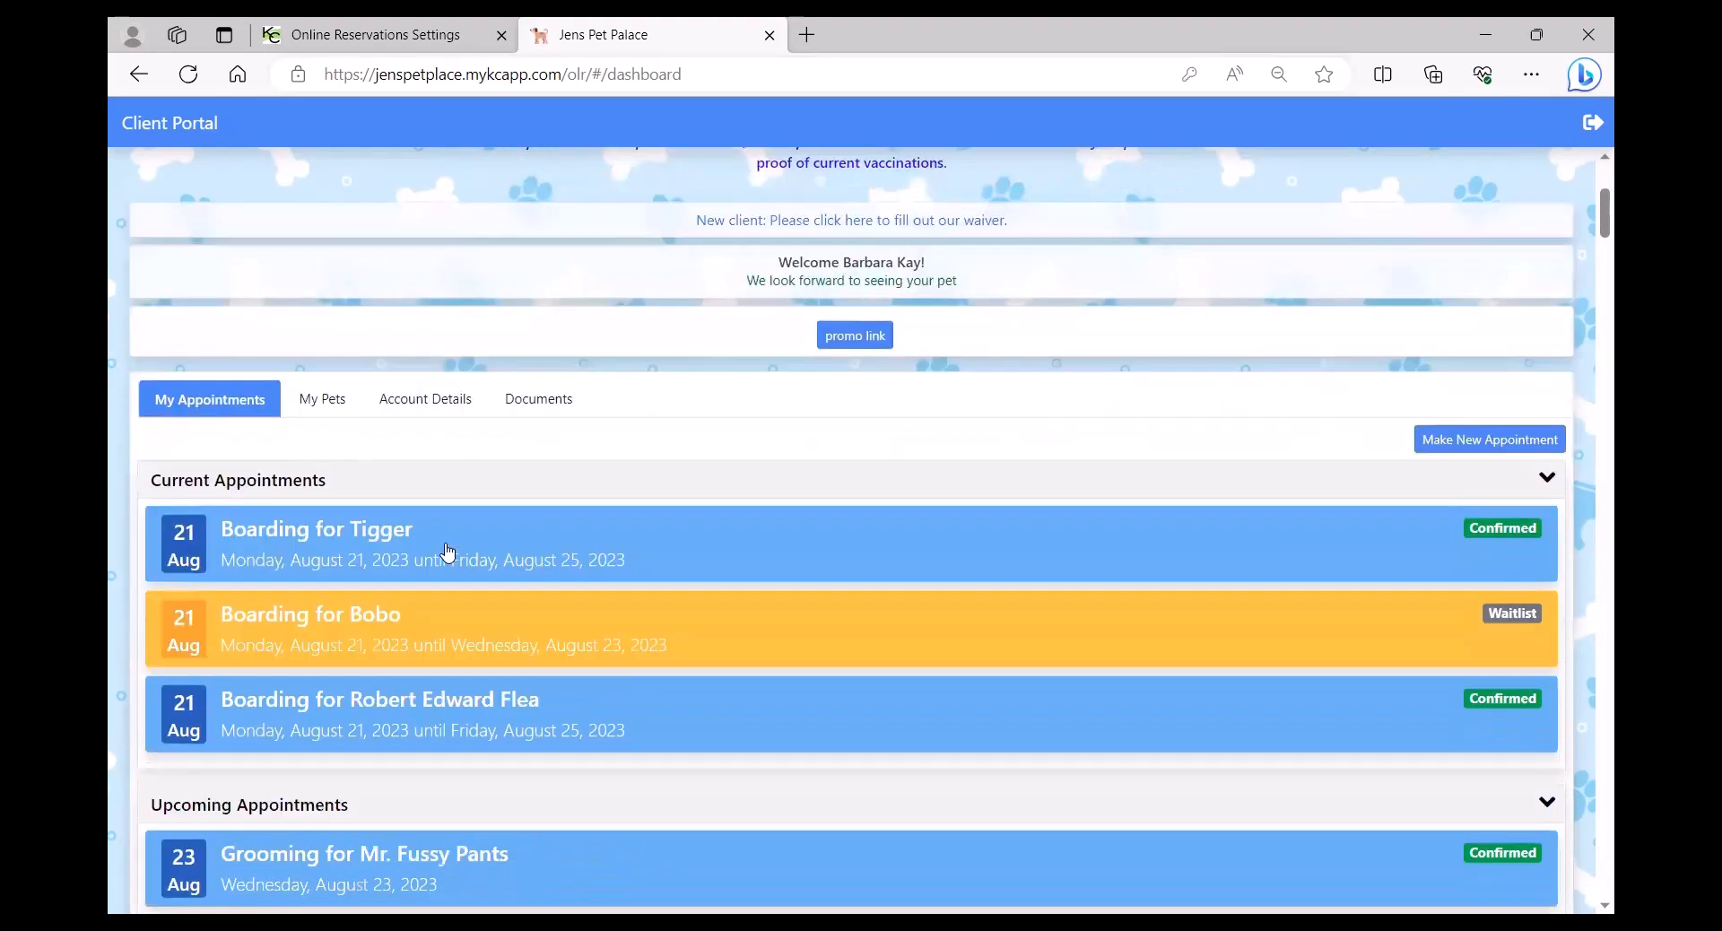
scroll(700, 639, down, 2)
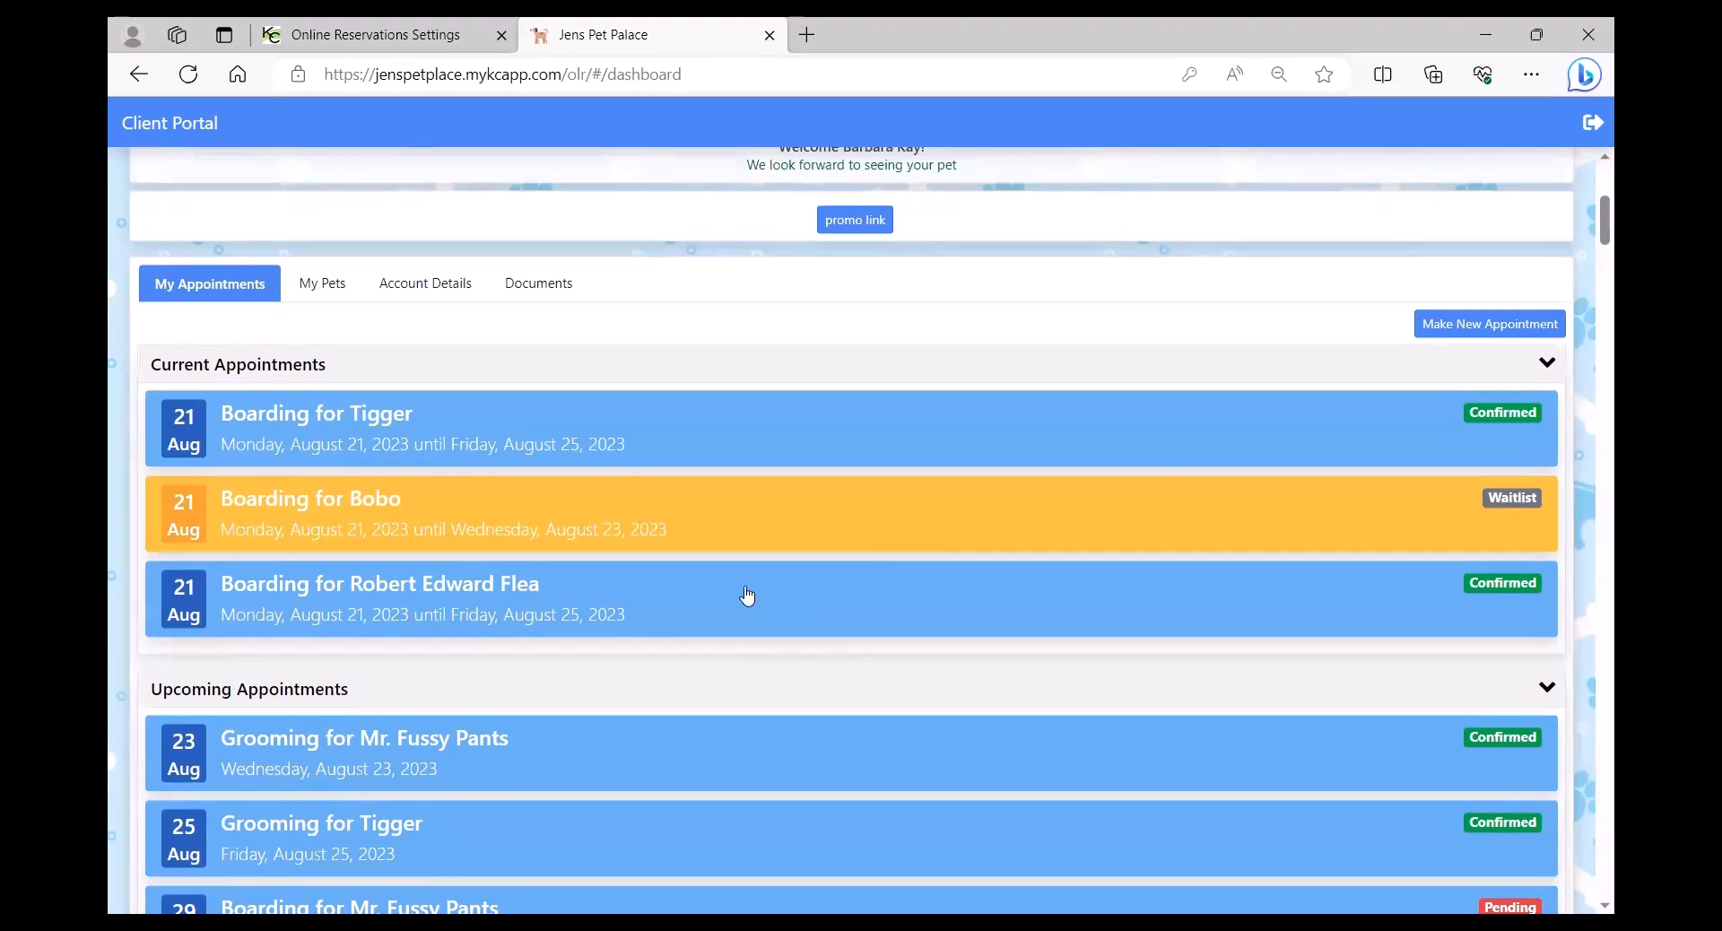
Expand the current boarding appointment for Tigger and review its arrival details and add-ons
click(907, 446)
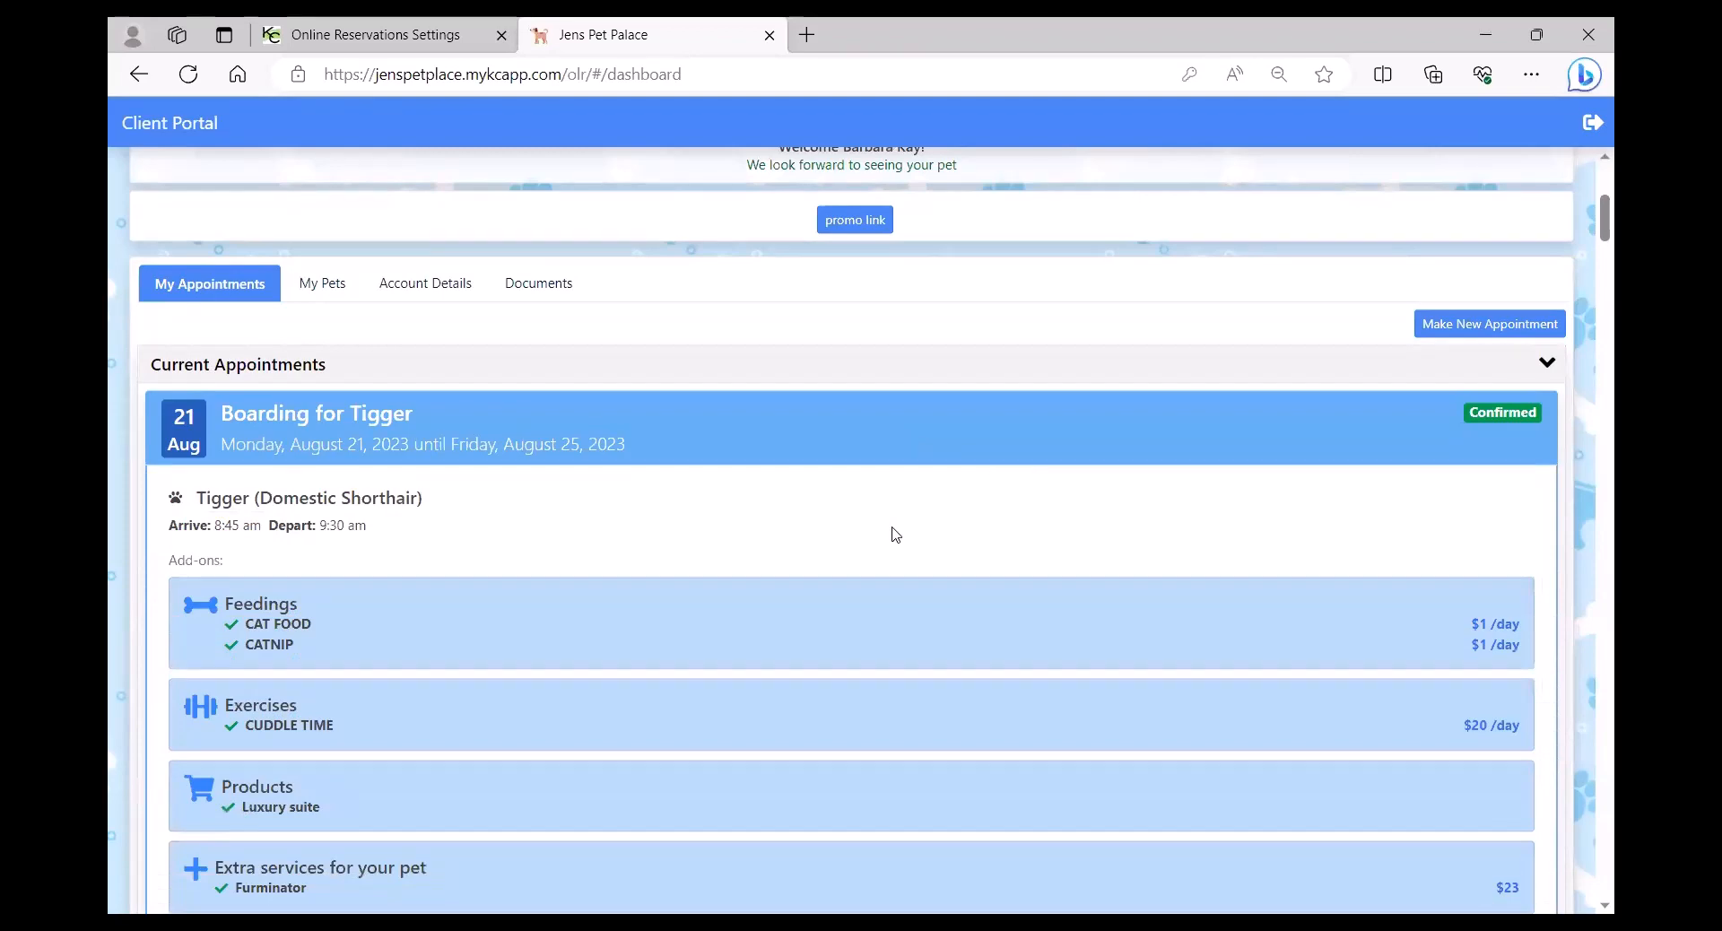
scroll(859, 536, down, 1)
scroll(861, 537, down, 3)
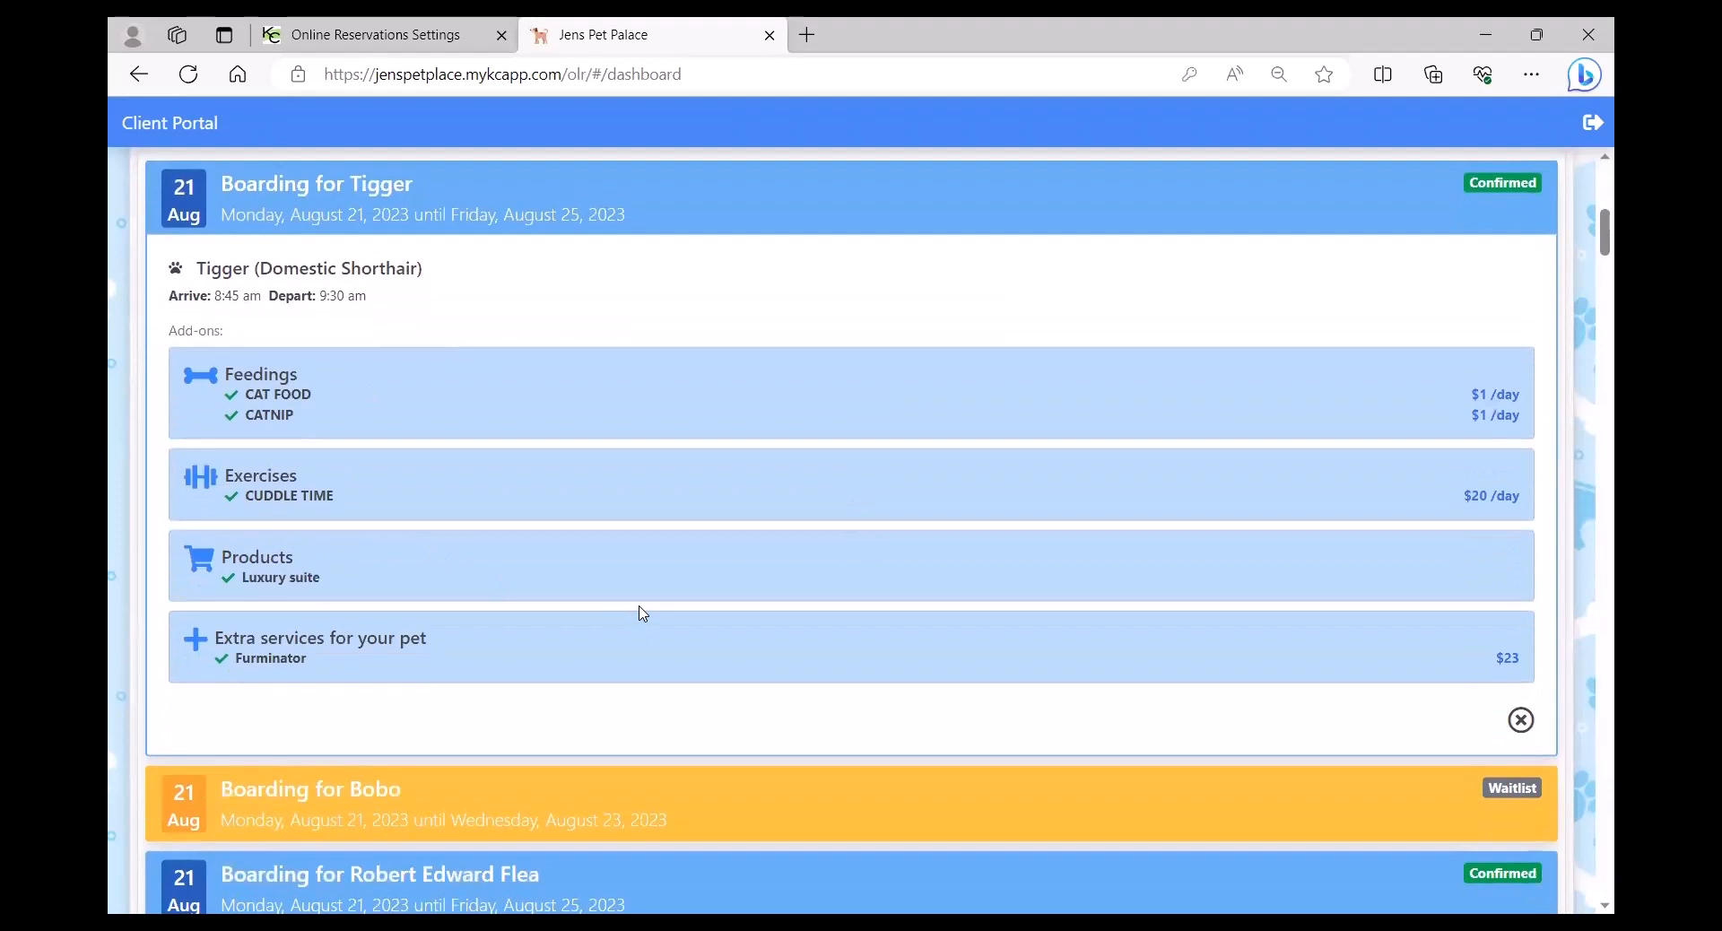
Try to cancel Tigger's current boarding appointment, dismiss the notice, and switch back to the Online Reservations Settings
click(1521, 722)
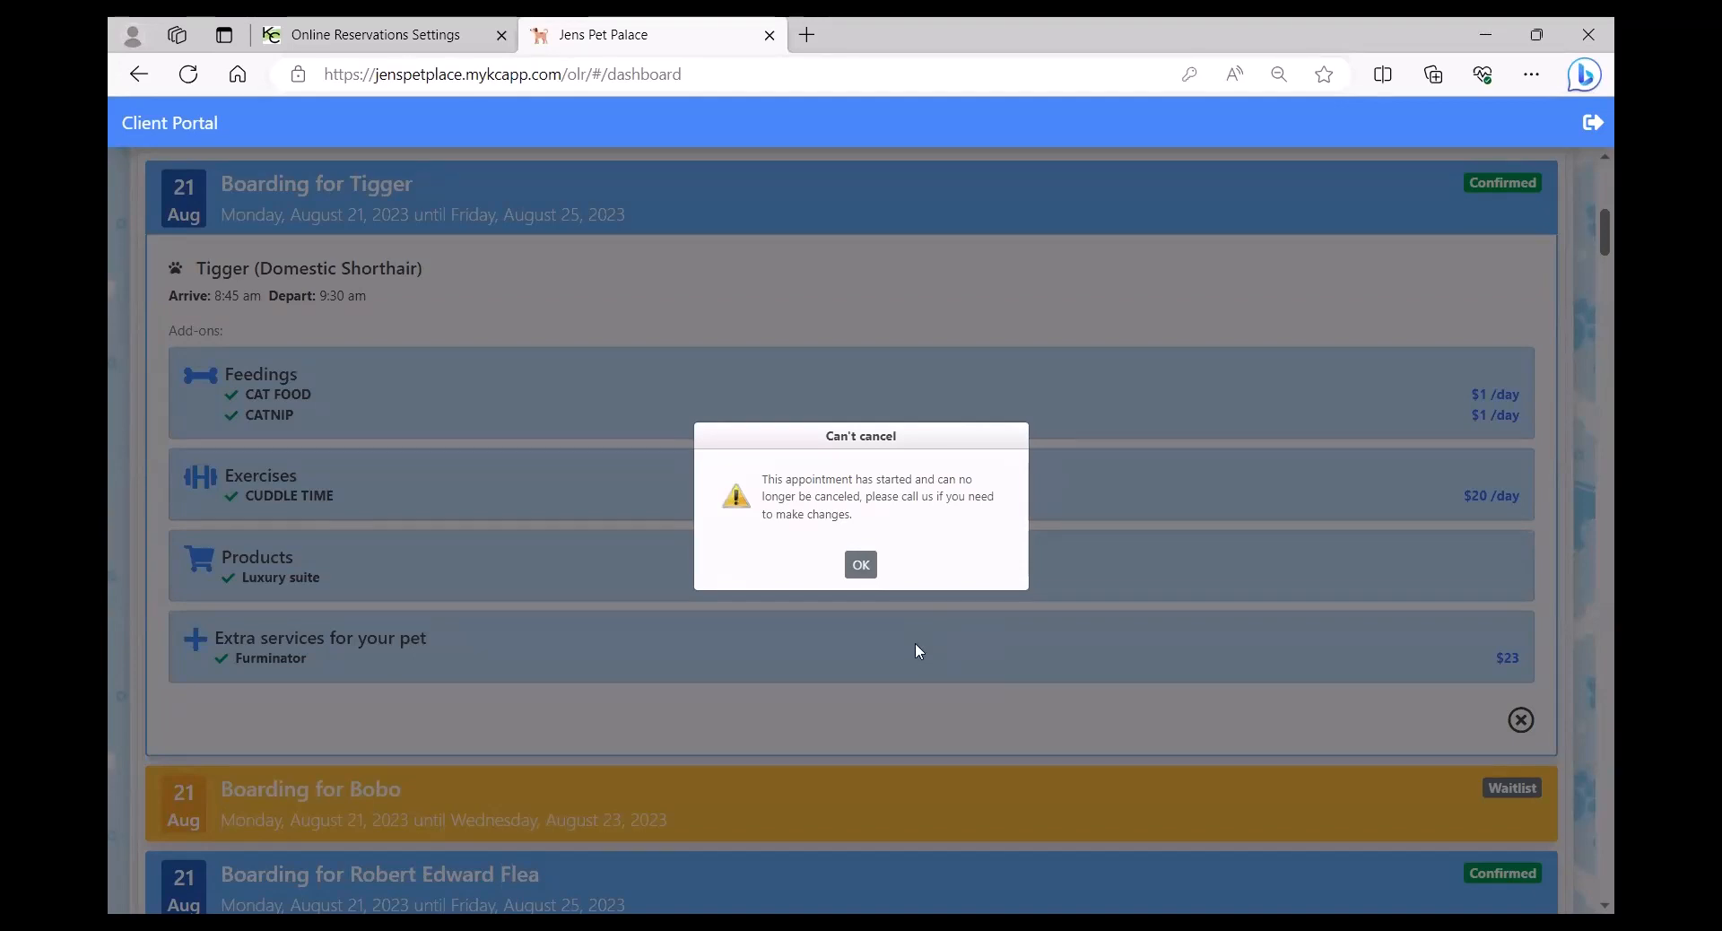
click(861, 565)
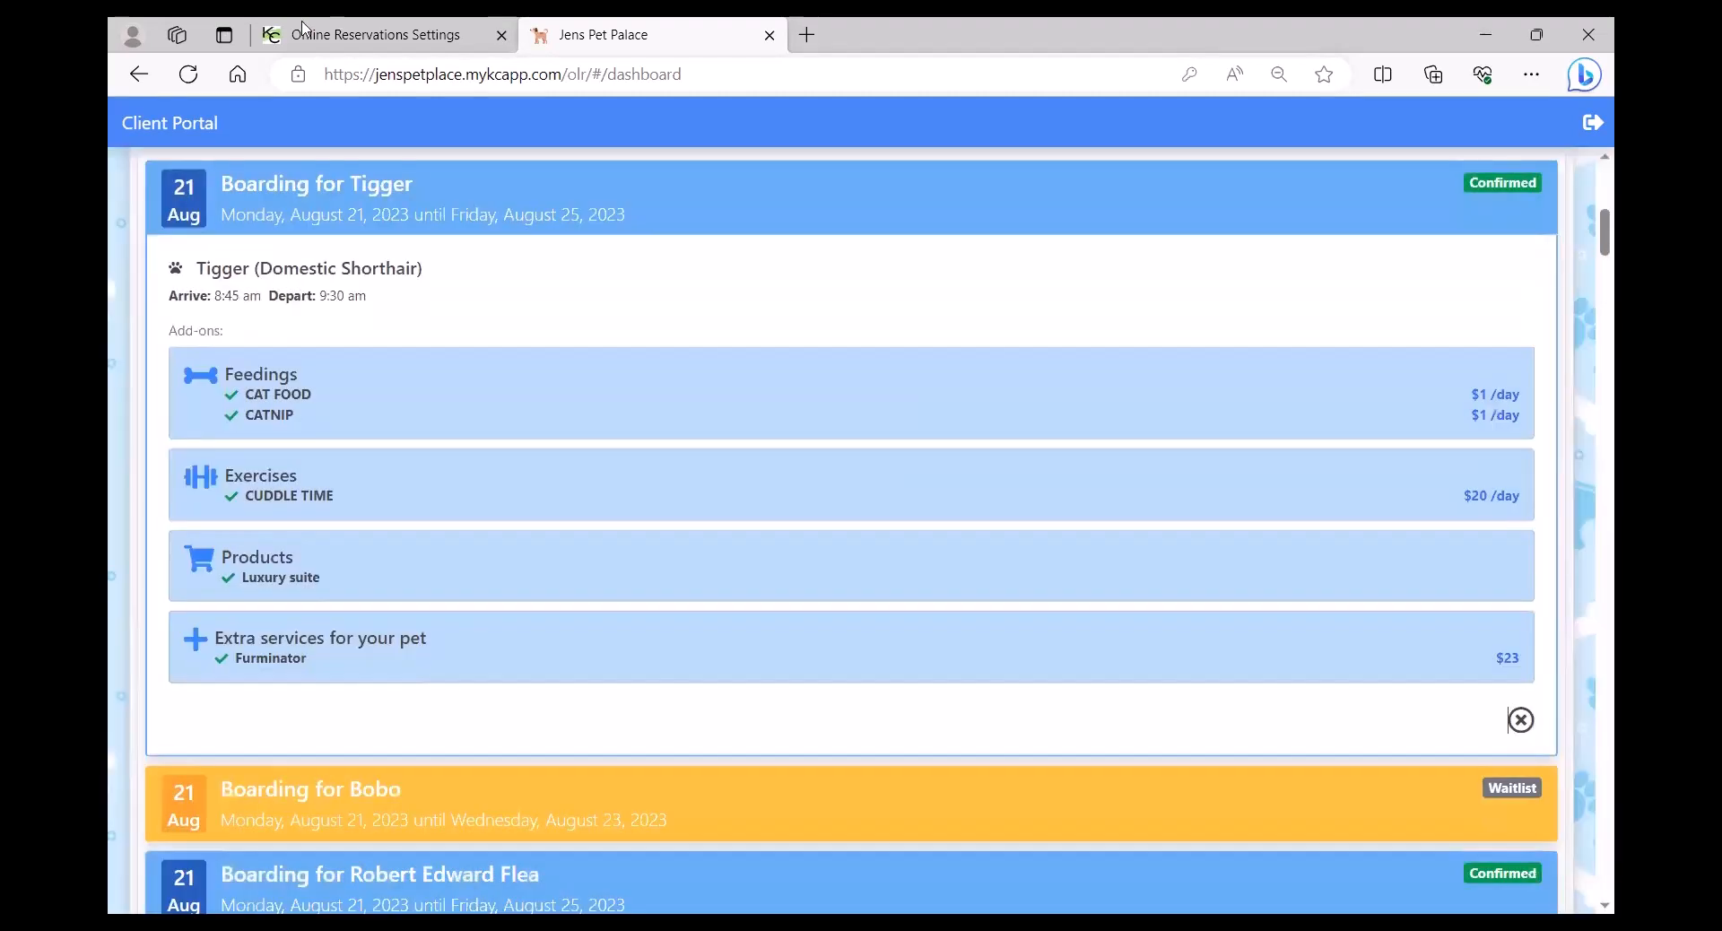
click(376, 34)
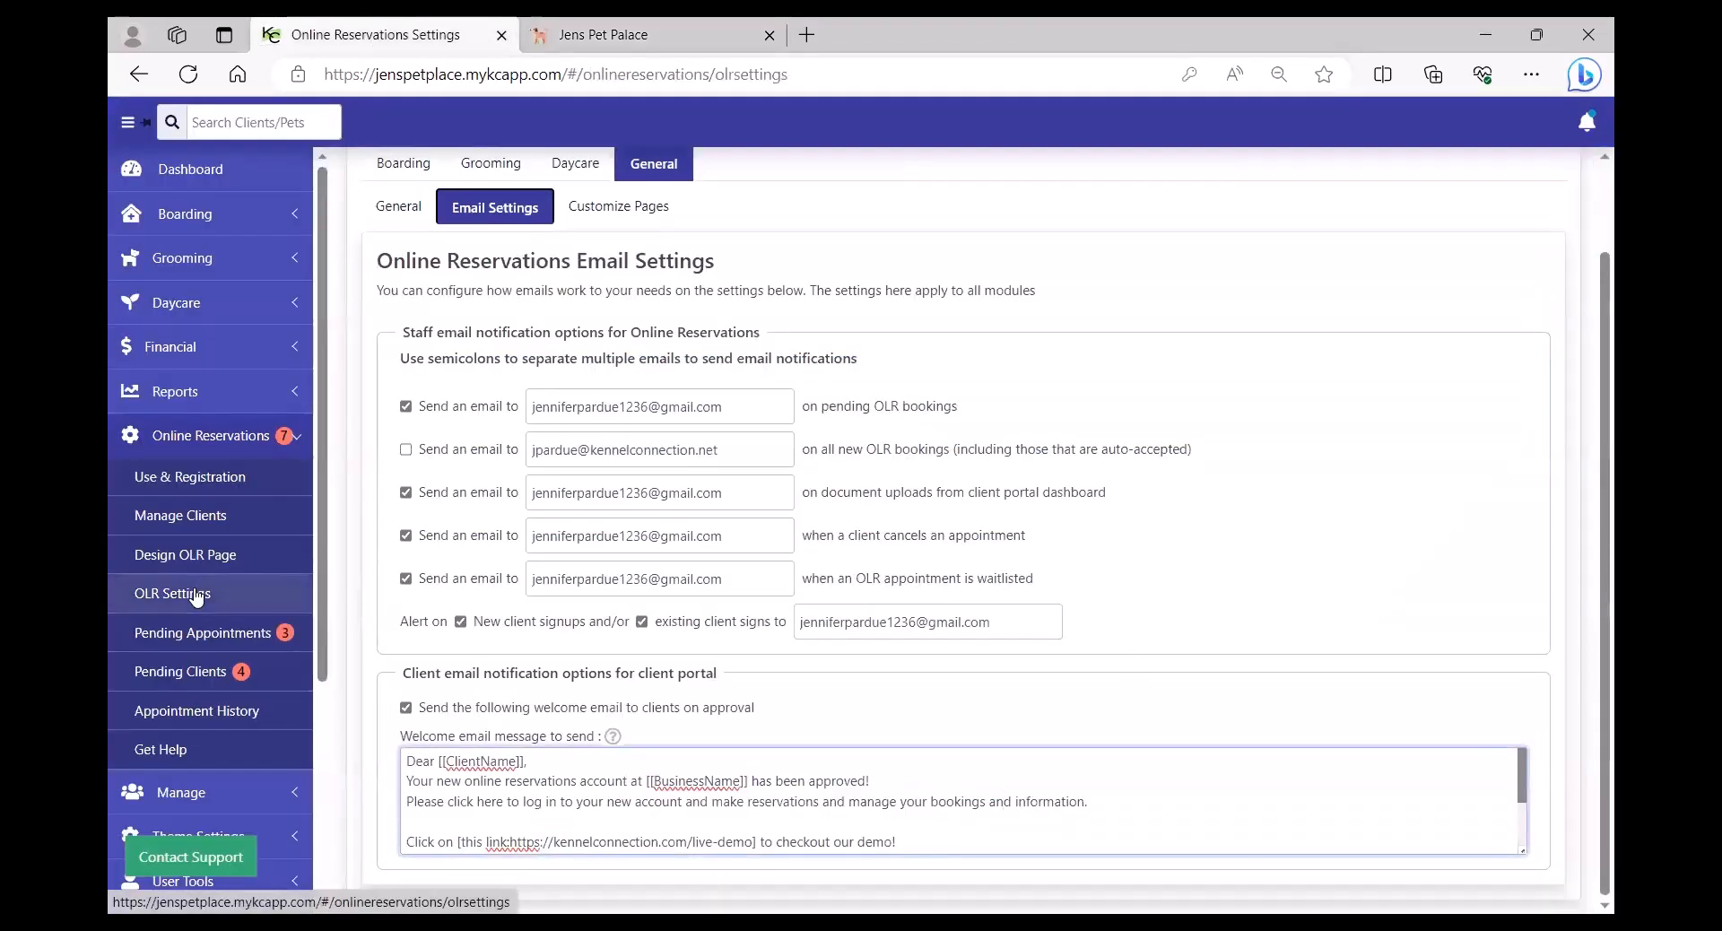
Open the general Boarding settings and examine the option for clients to cancel appointments with minimum hours of notice
click(390, 169)
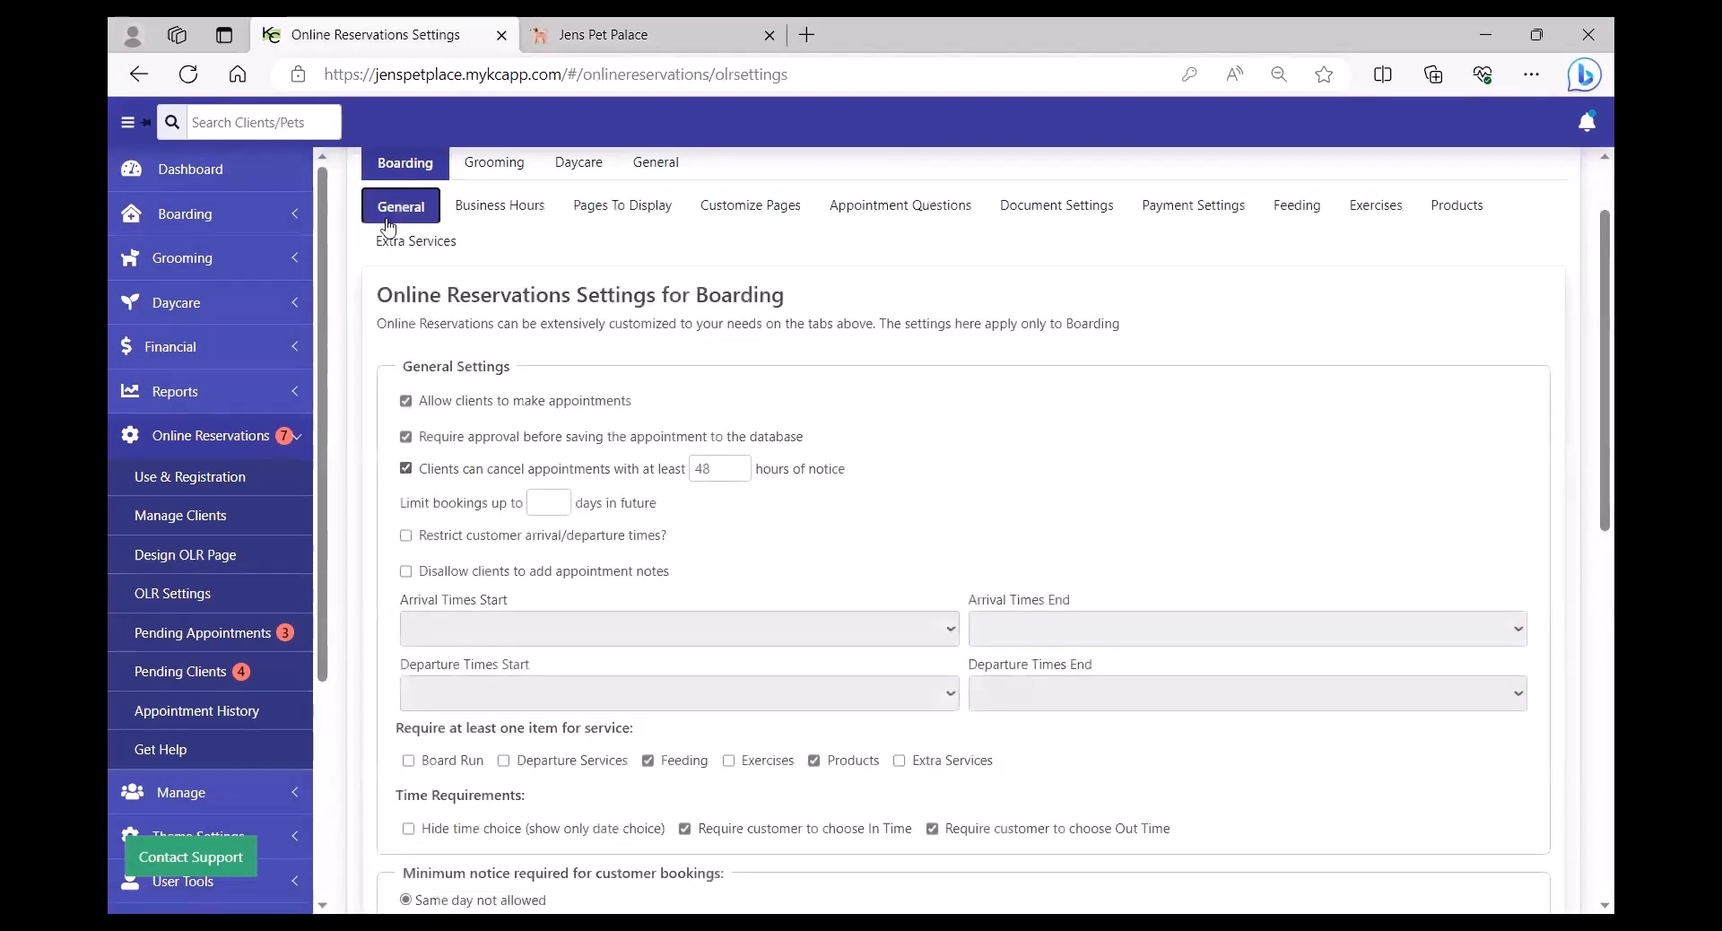
click(405, 468)
click(406, 468)
double_click(687, 467)
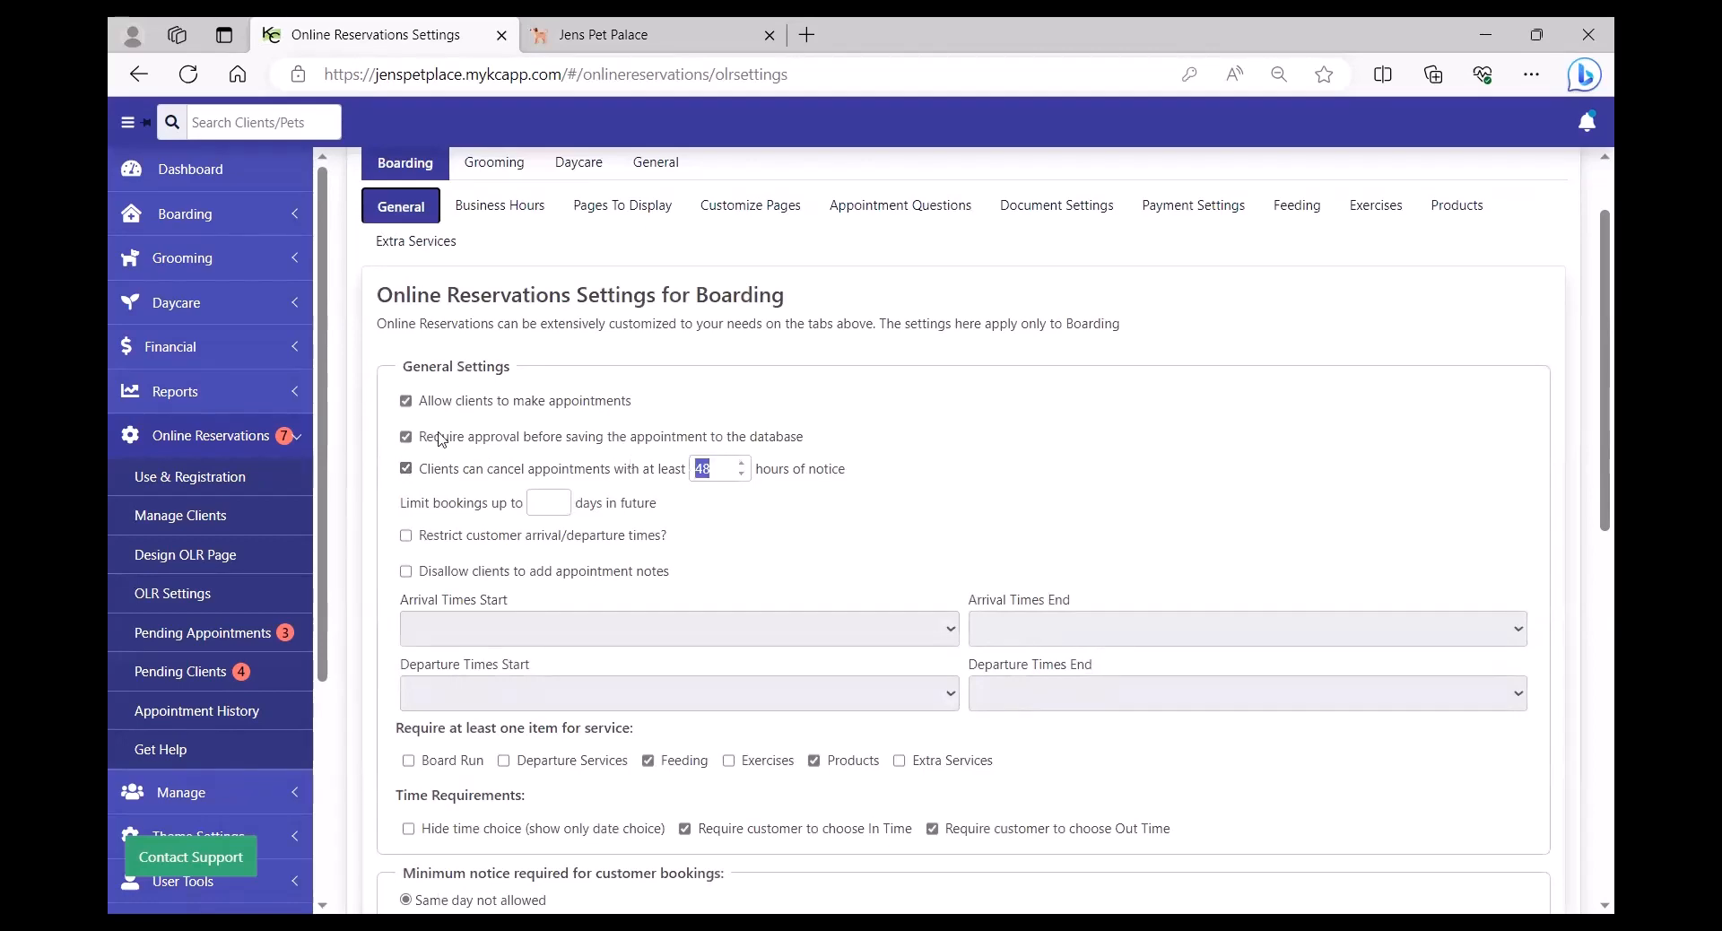
Return to the client portal, collapse Tigger's boarding appointment and review the details of Bobo's waitlisted boarding
key(ctrl+Tab)
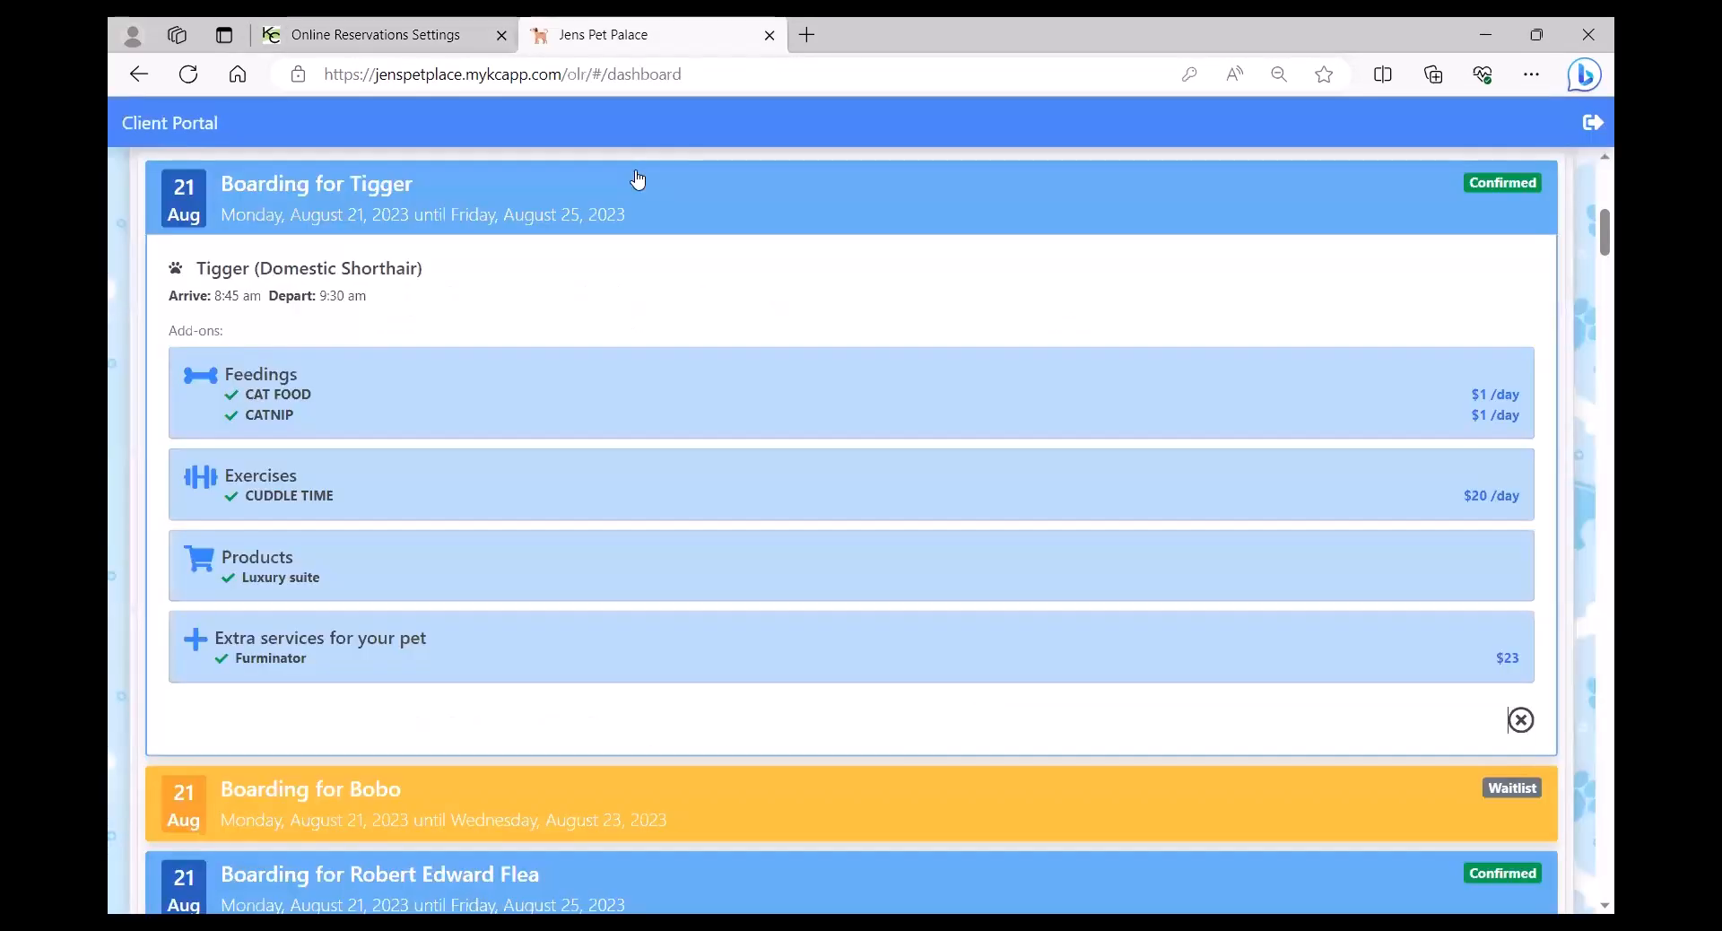
scroll(1130, 488, down, 1)
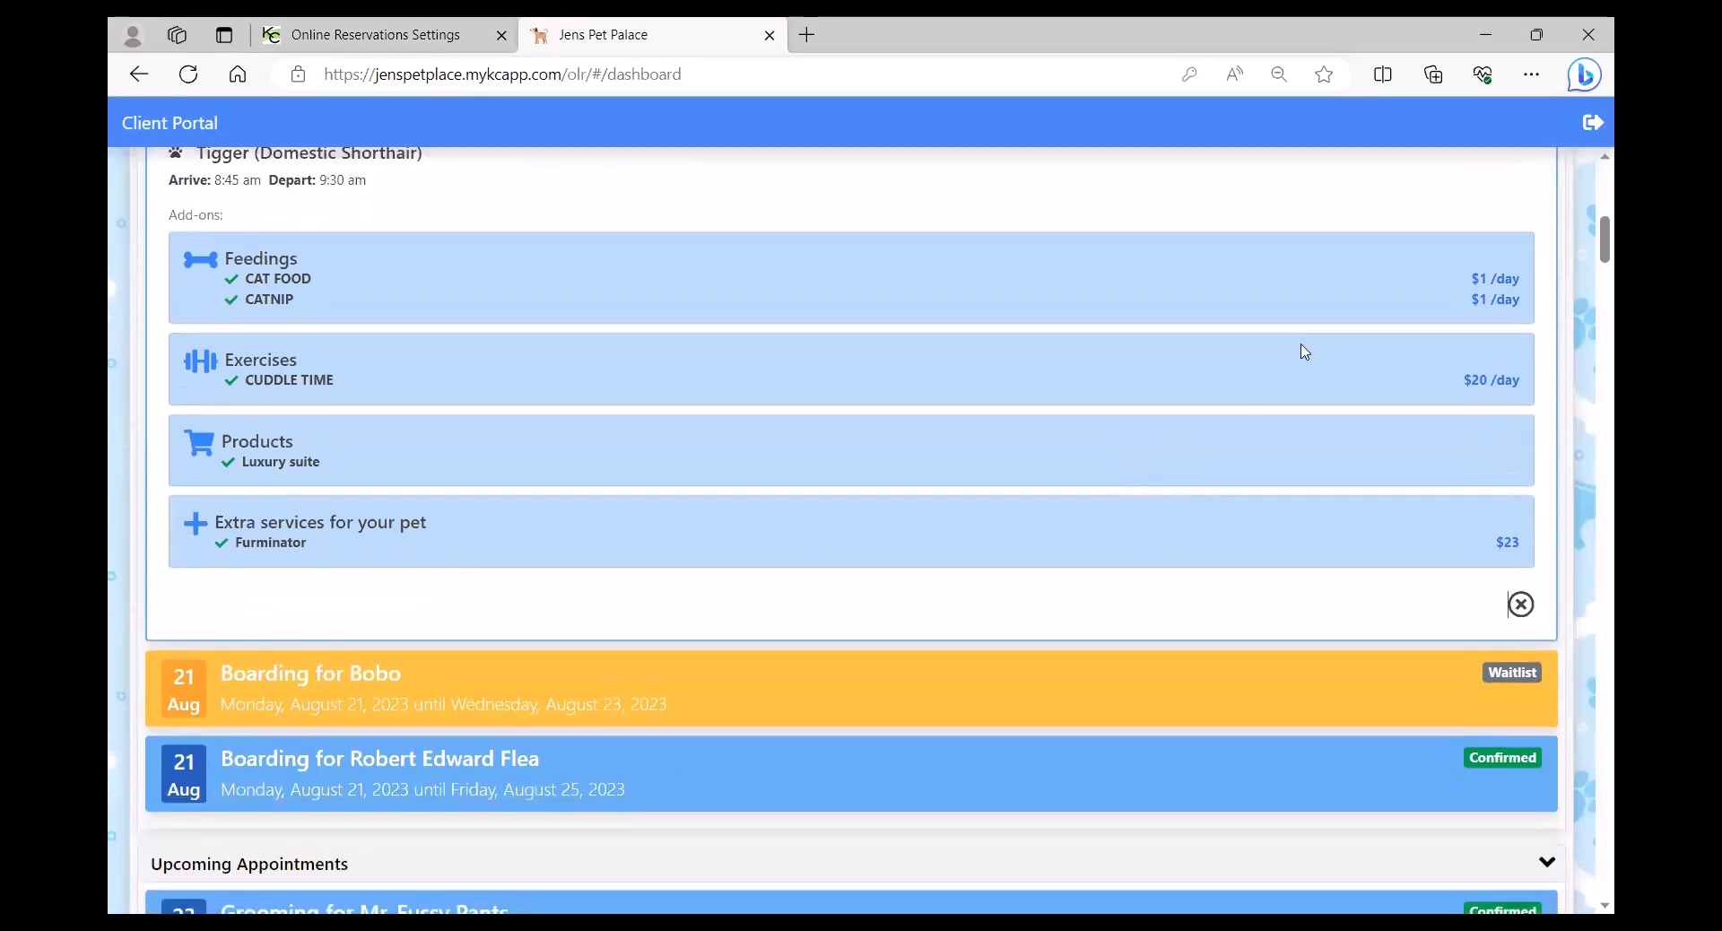
scroll(1139, 477, up, 1)
click(1256, 220)
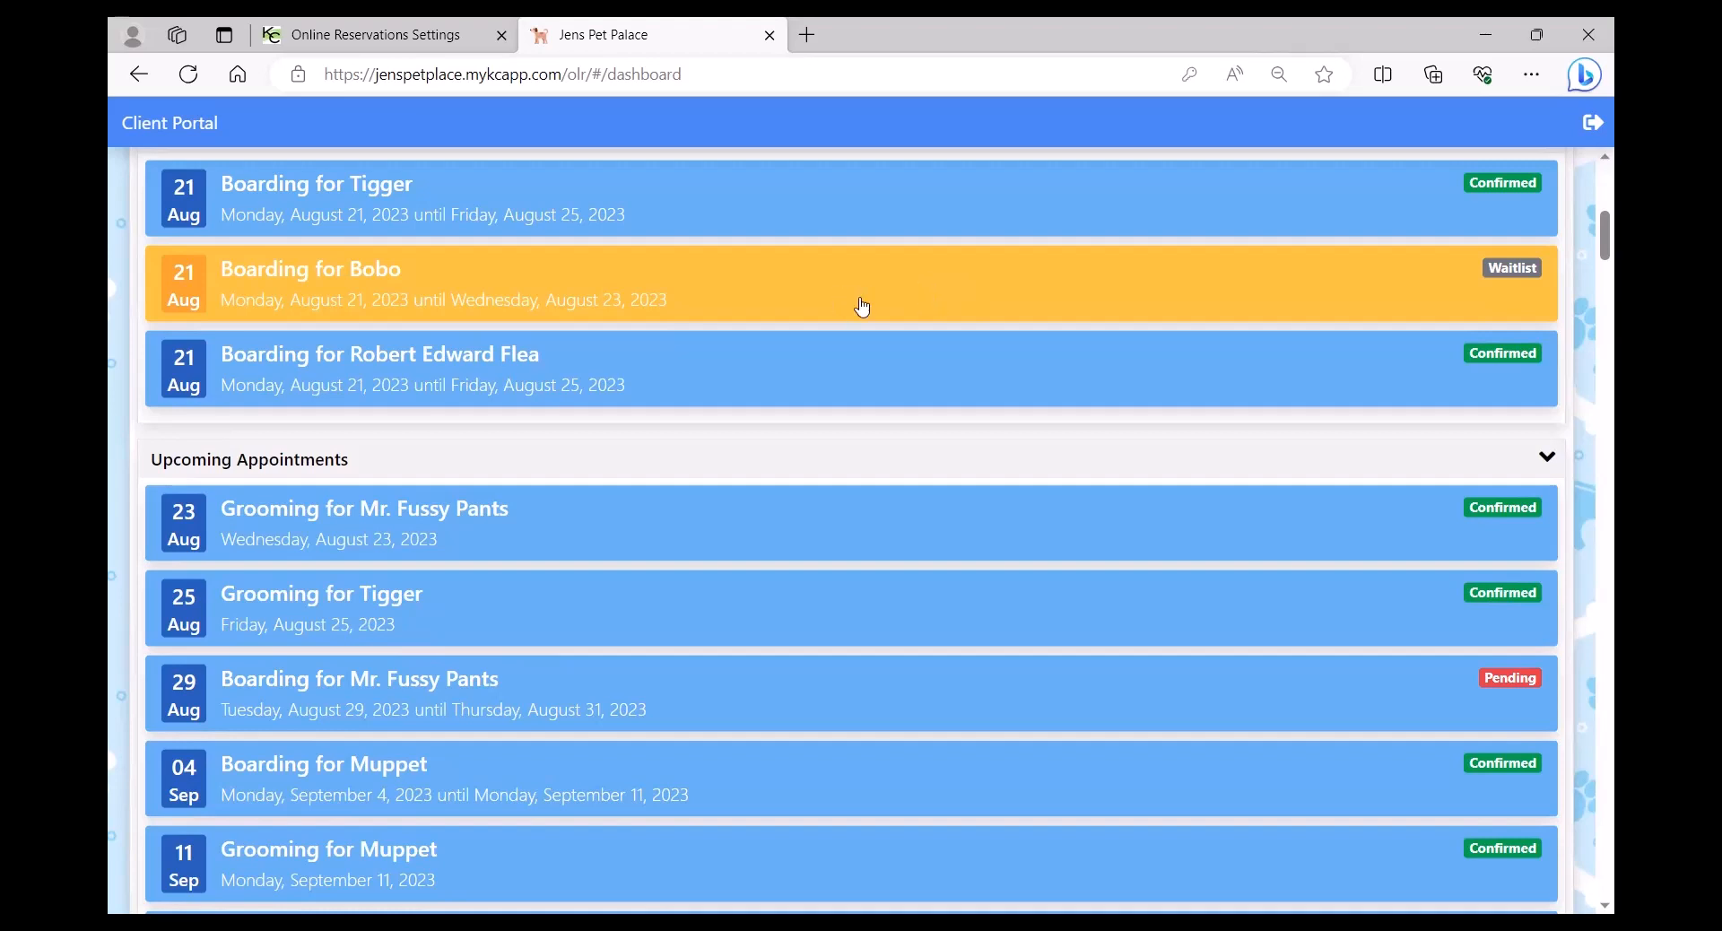
click(754, 298)
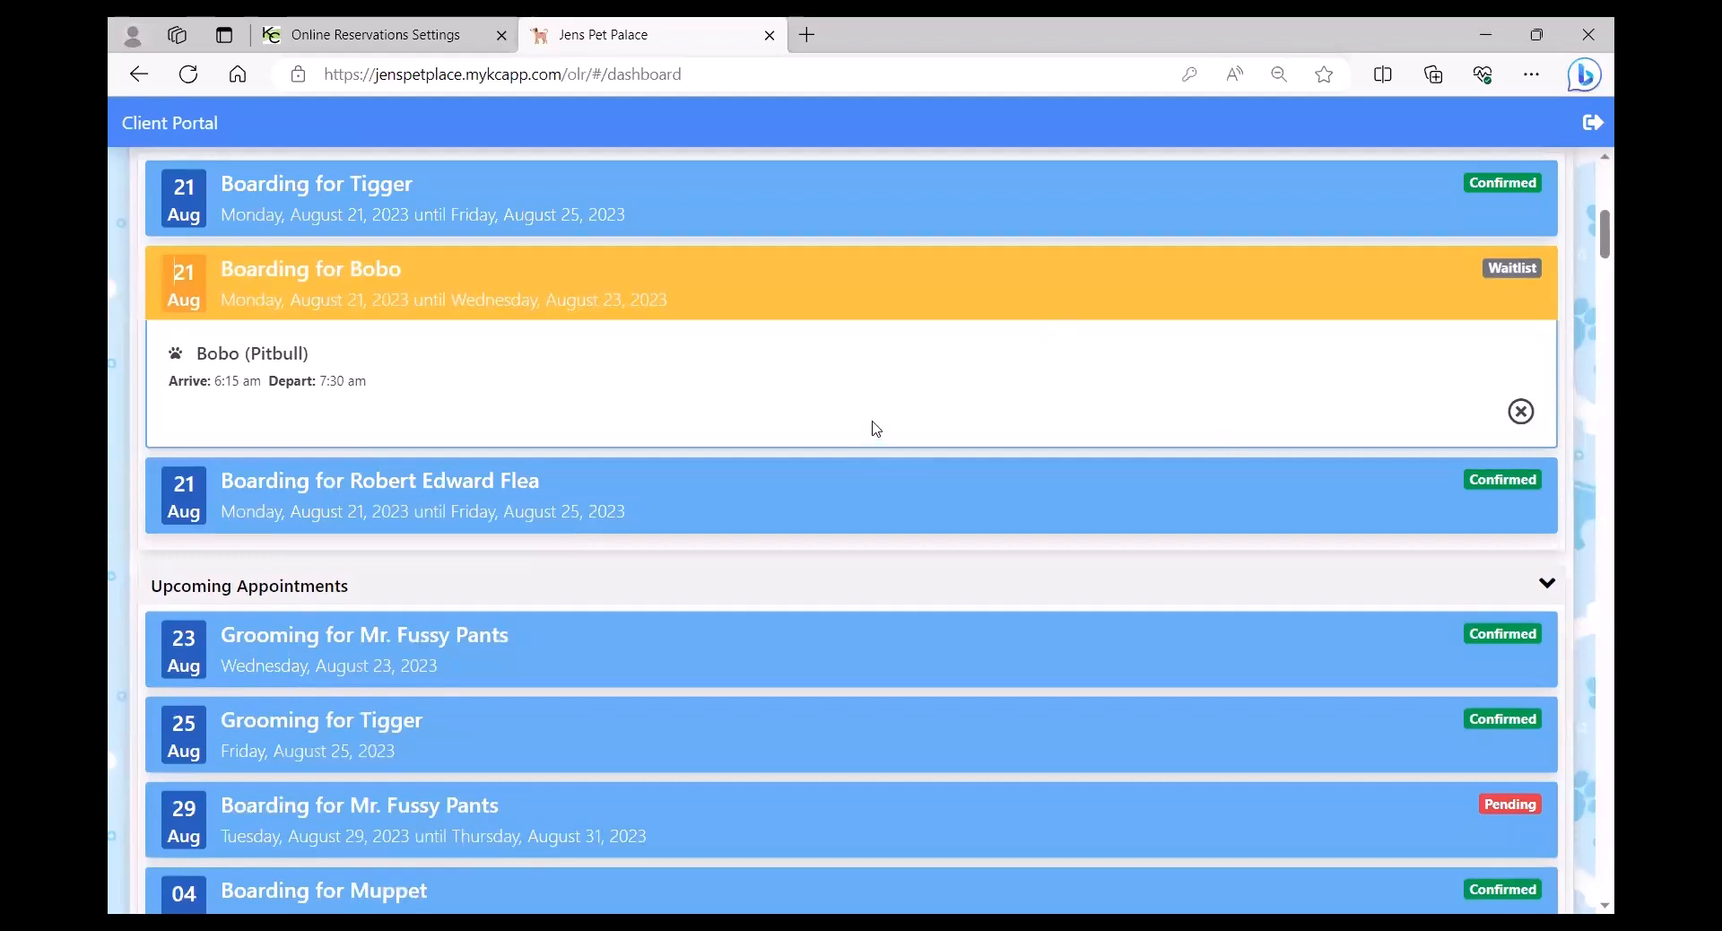
scroll(854, 469, down, 3)
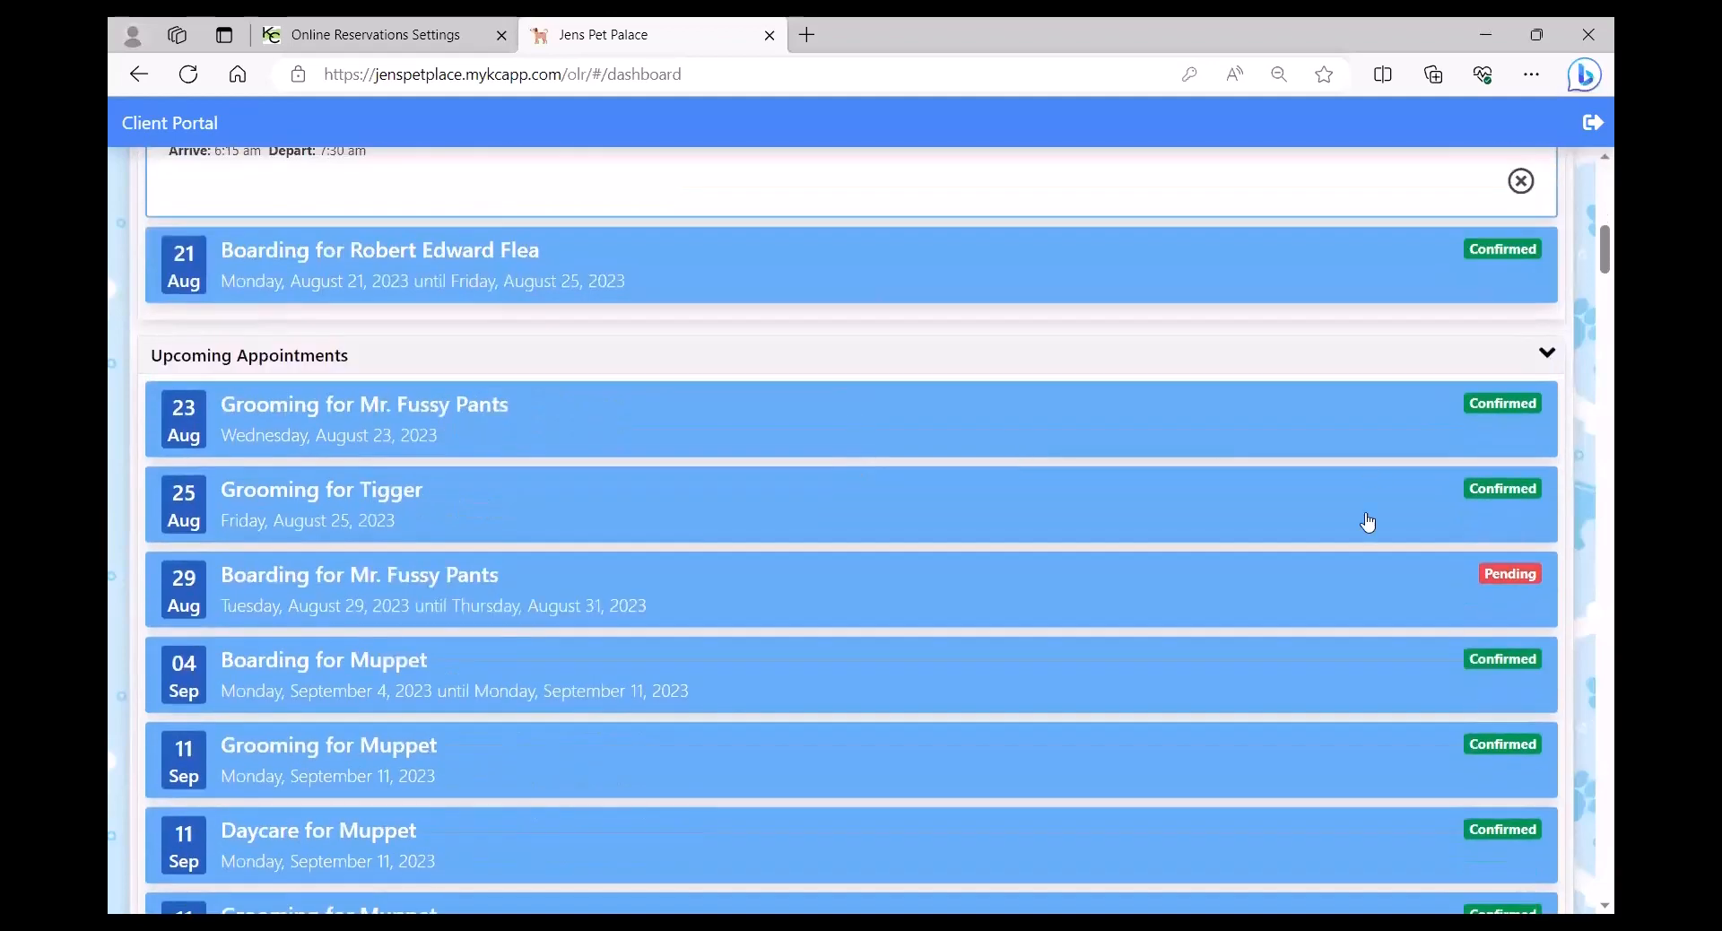
Expand the pending upcoming boarding appointment for Mr. Fussy Pants and review its services and add-ons
click(1120, 585)
scroll(1057, 417, down, 1)
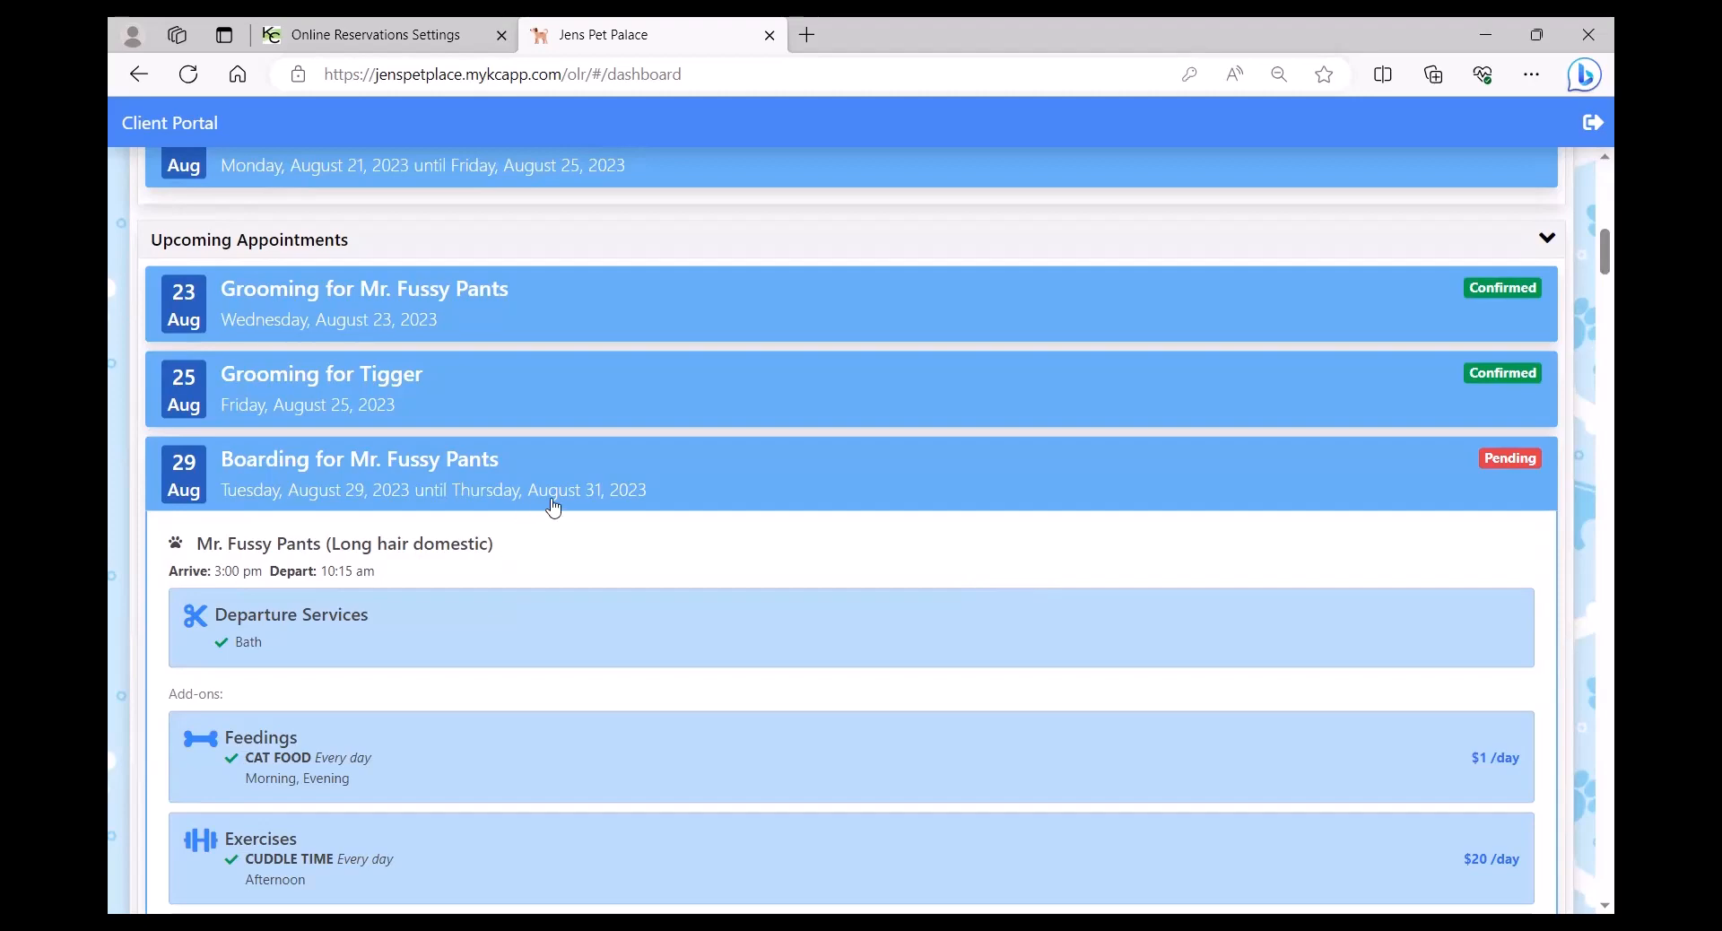
scroll(554, 508, up, 6)
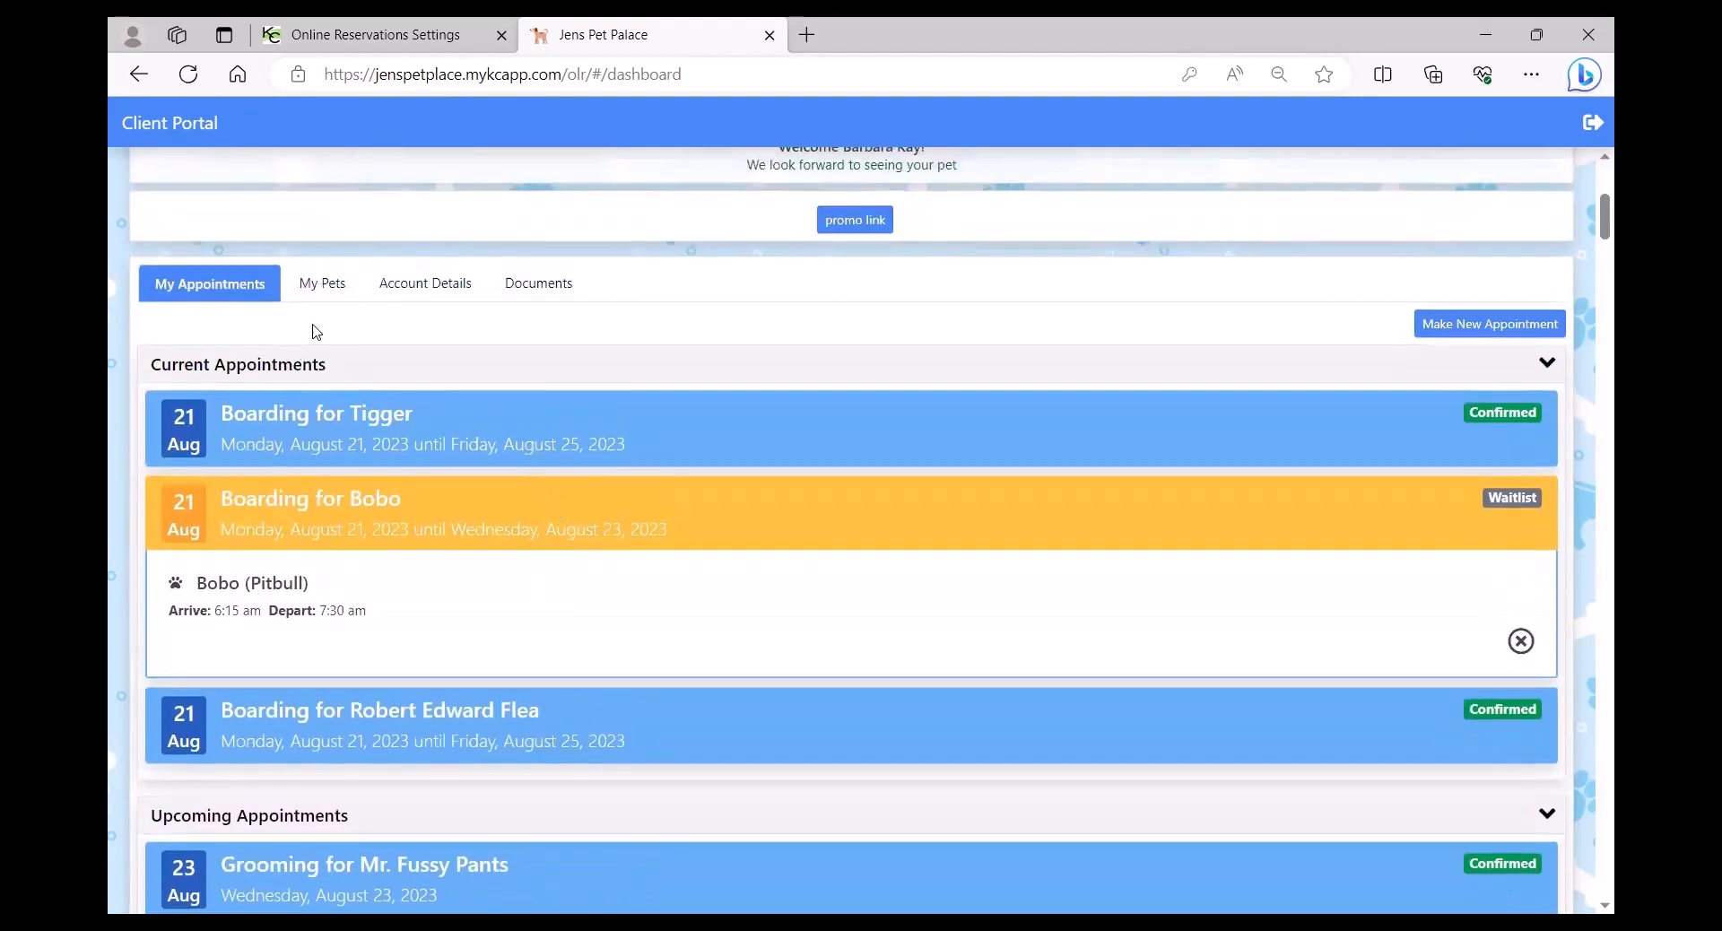
Review the client's pets and upload the file Tigger doc 2 as a pet document for Sarah
click(321, 283)
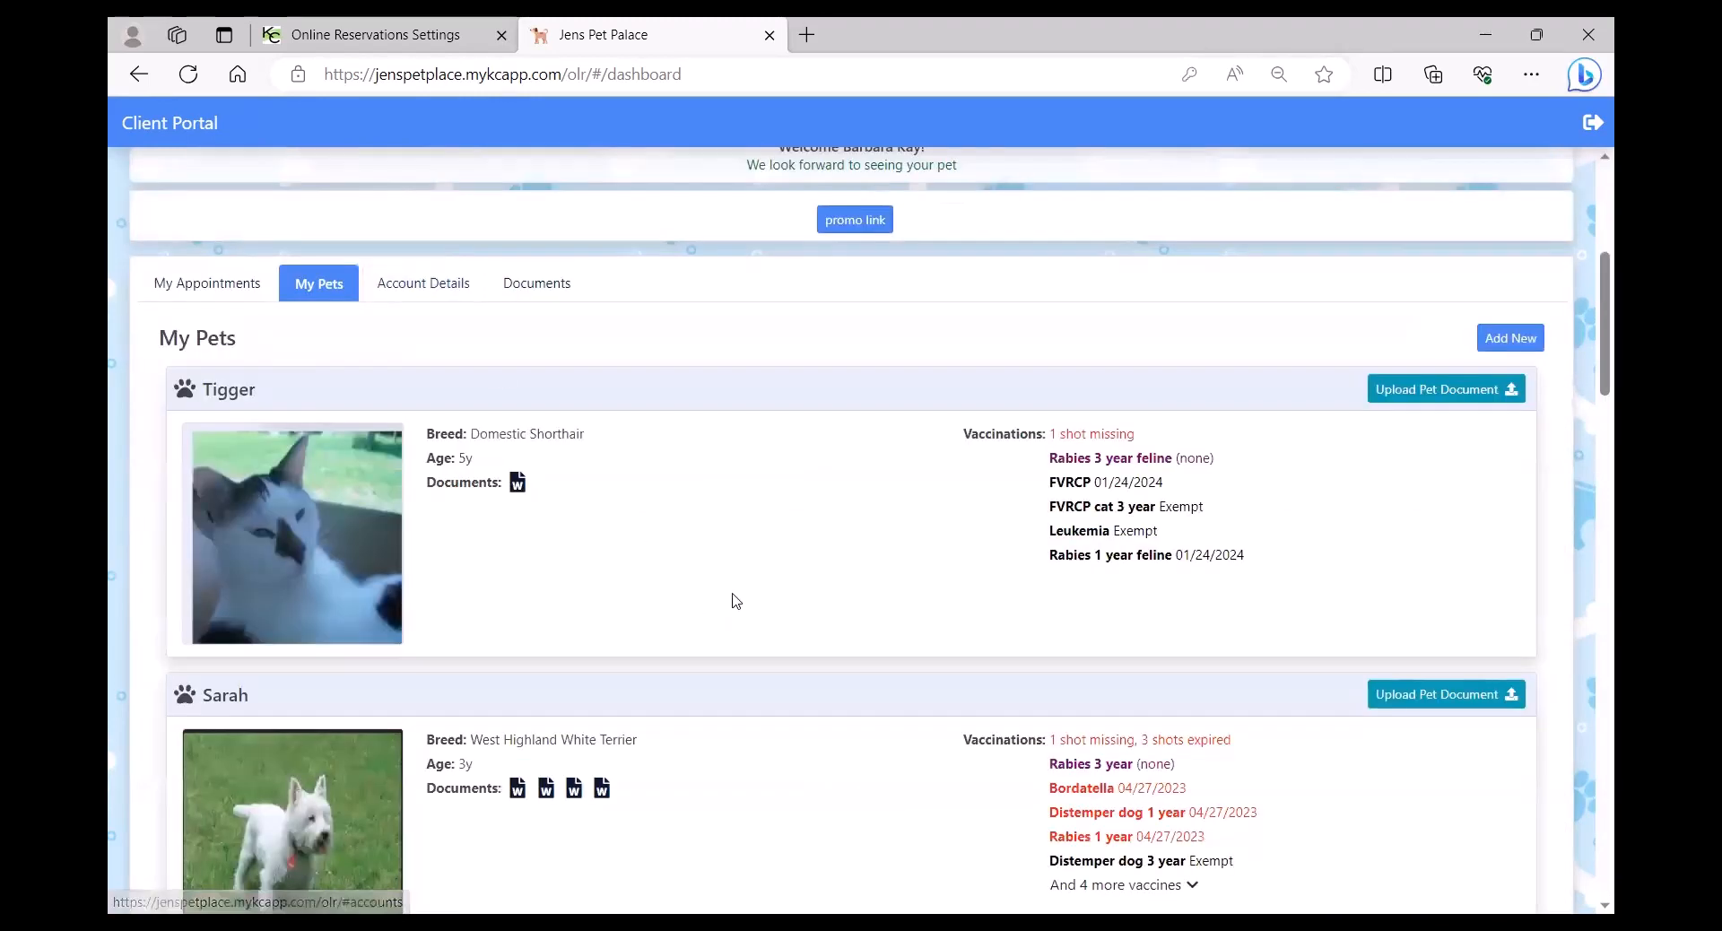
scroll(735, 594, down, 3)
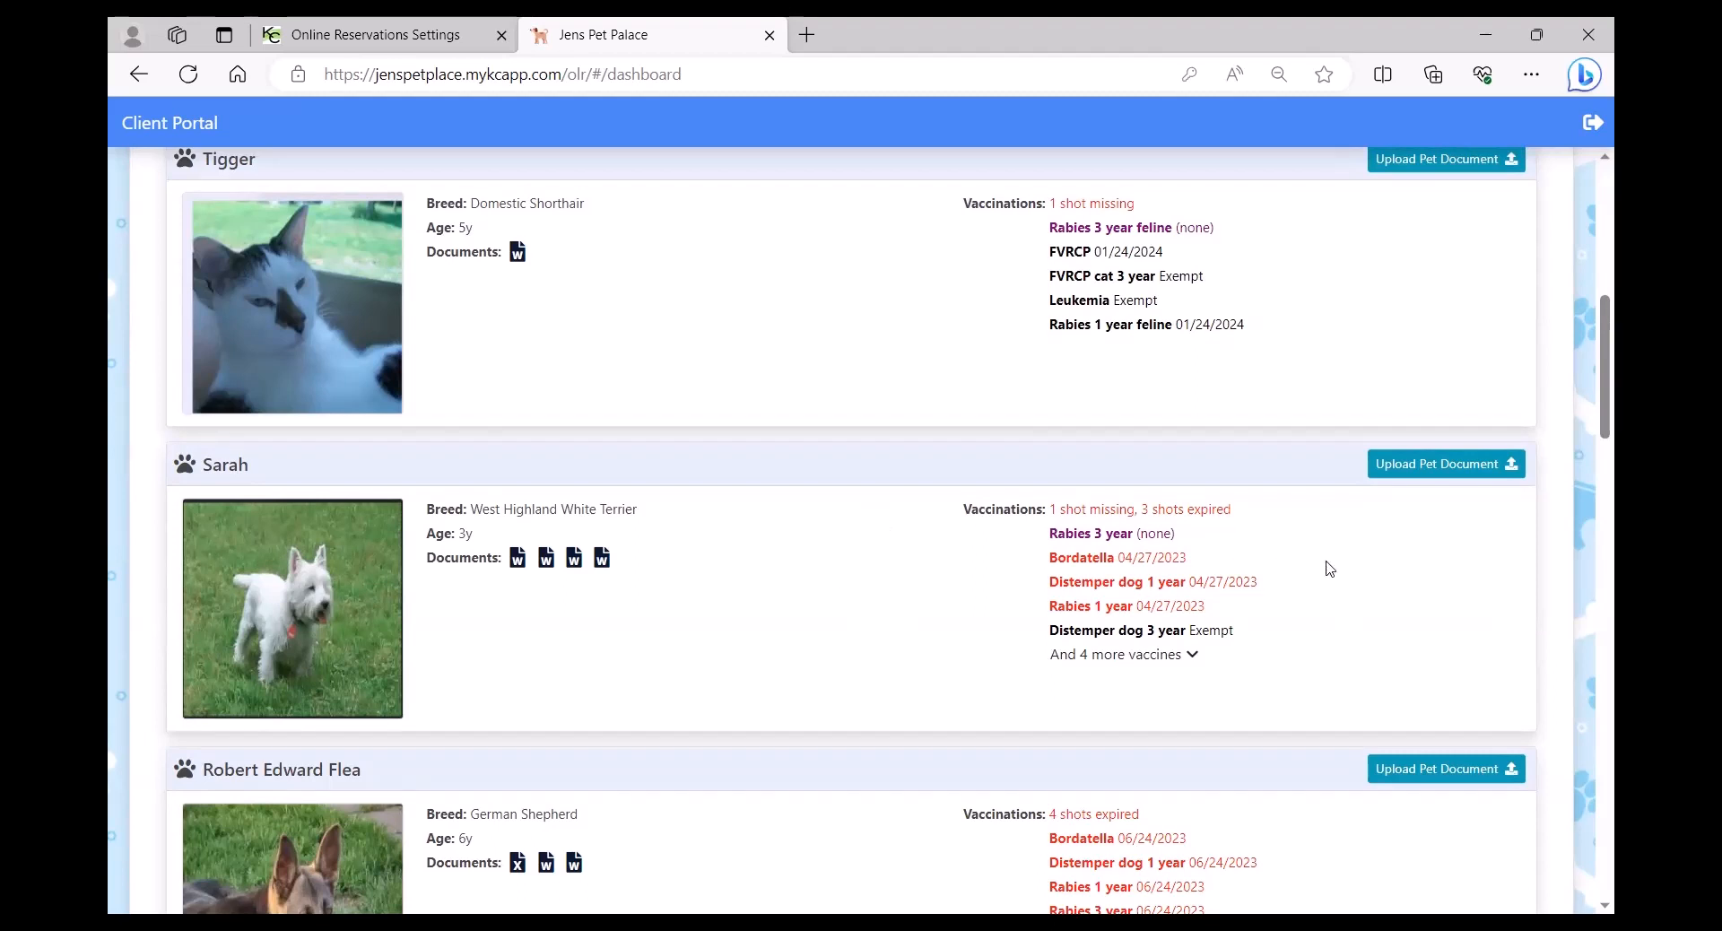
click(1431, 473)
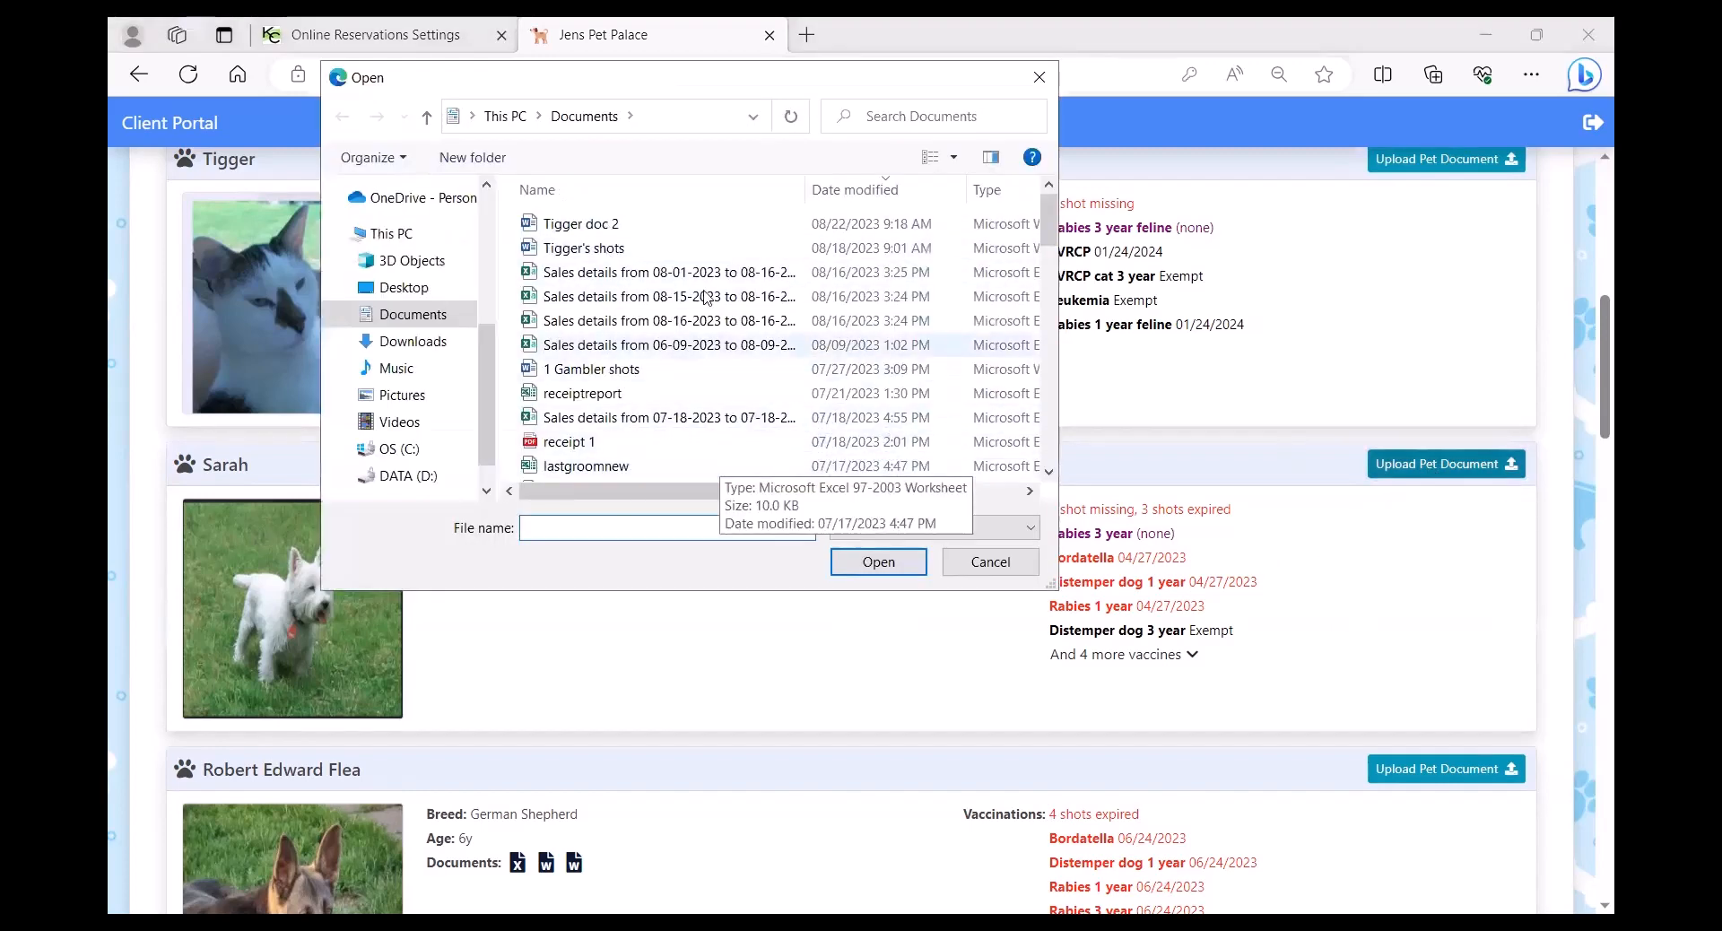
click(596, 224)
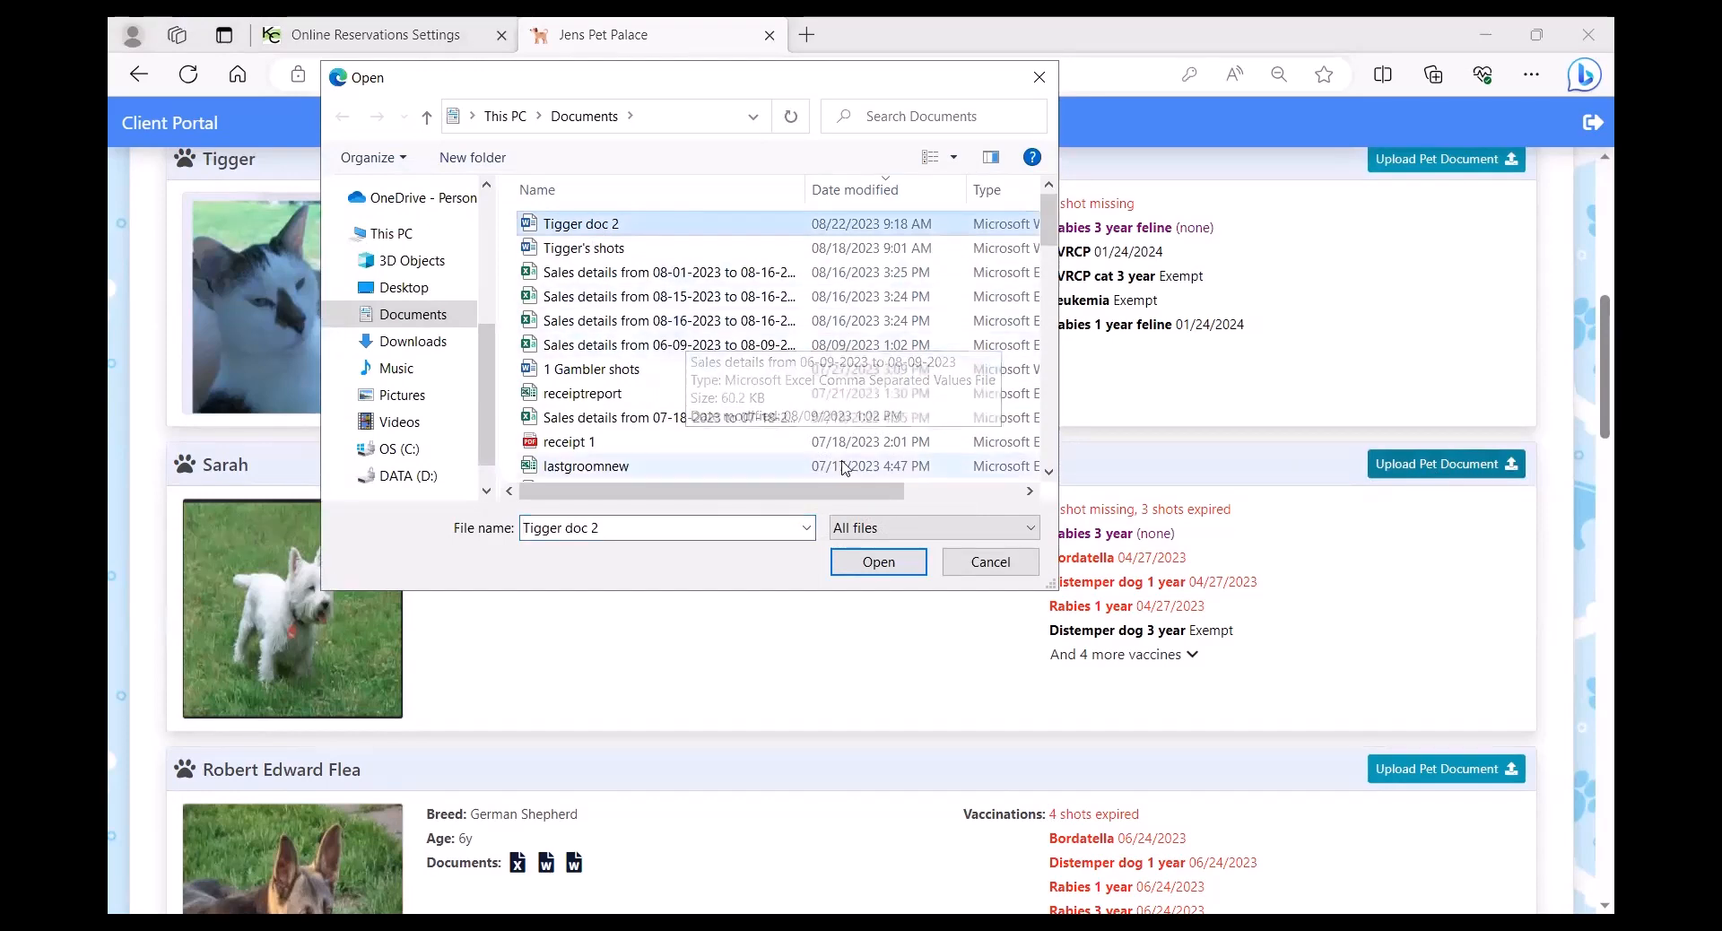
click(886, 567)
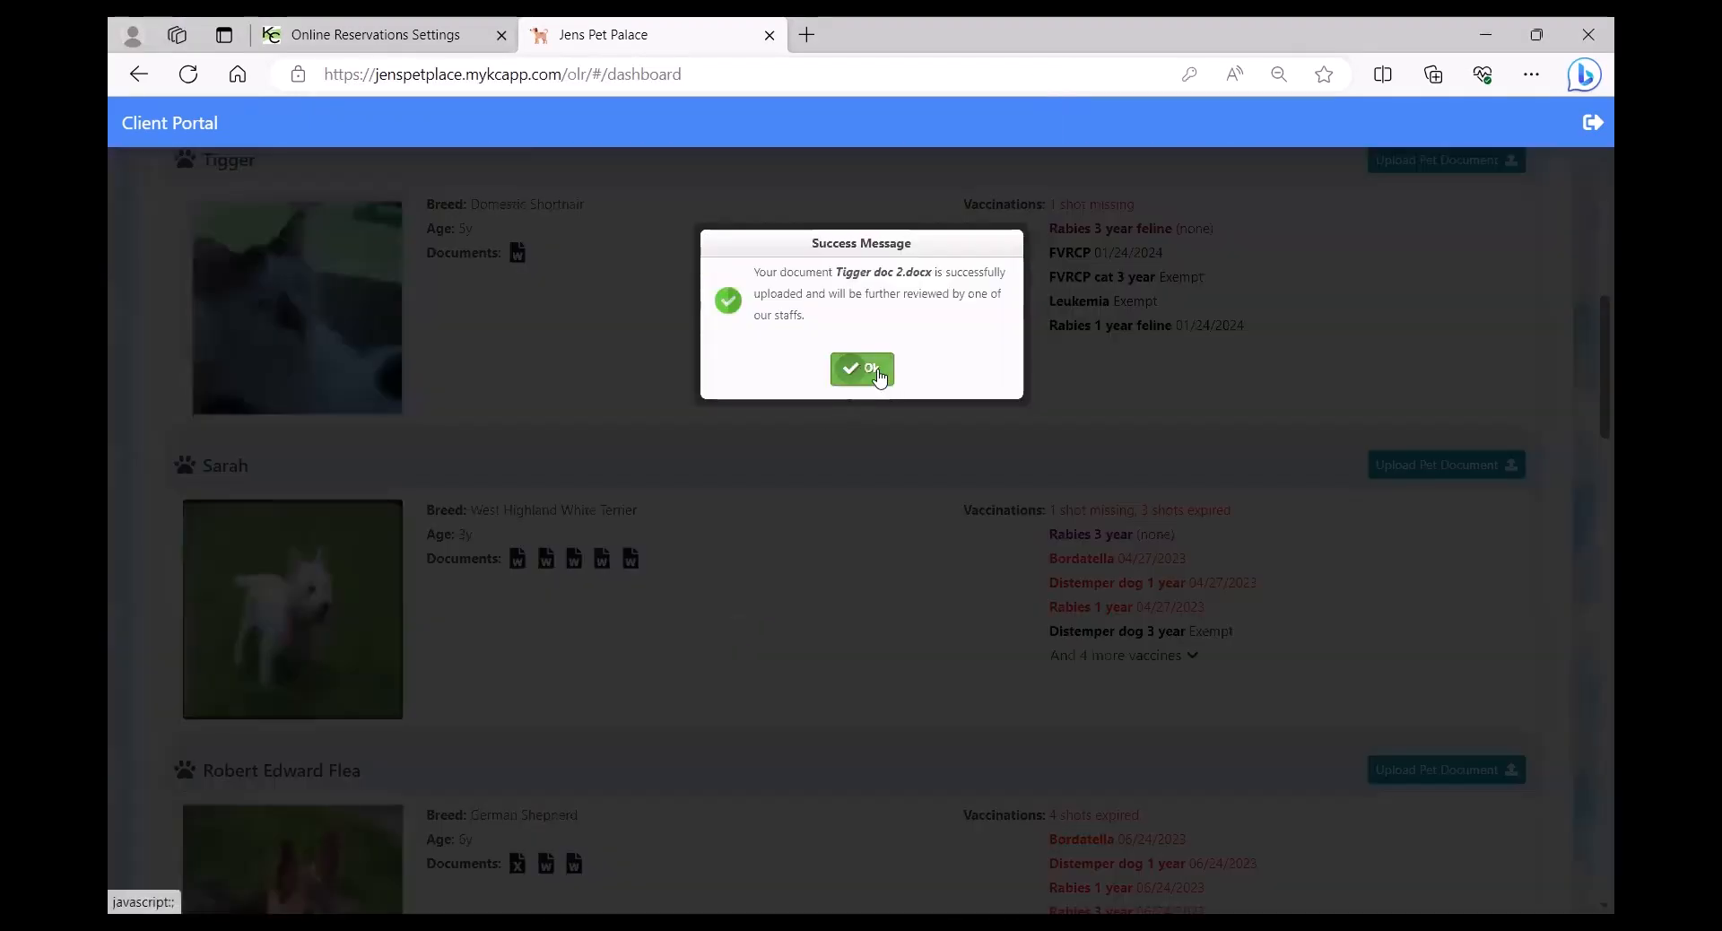
click(862, 368)
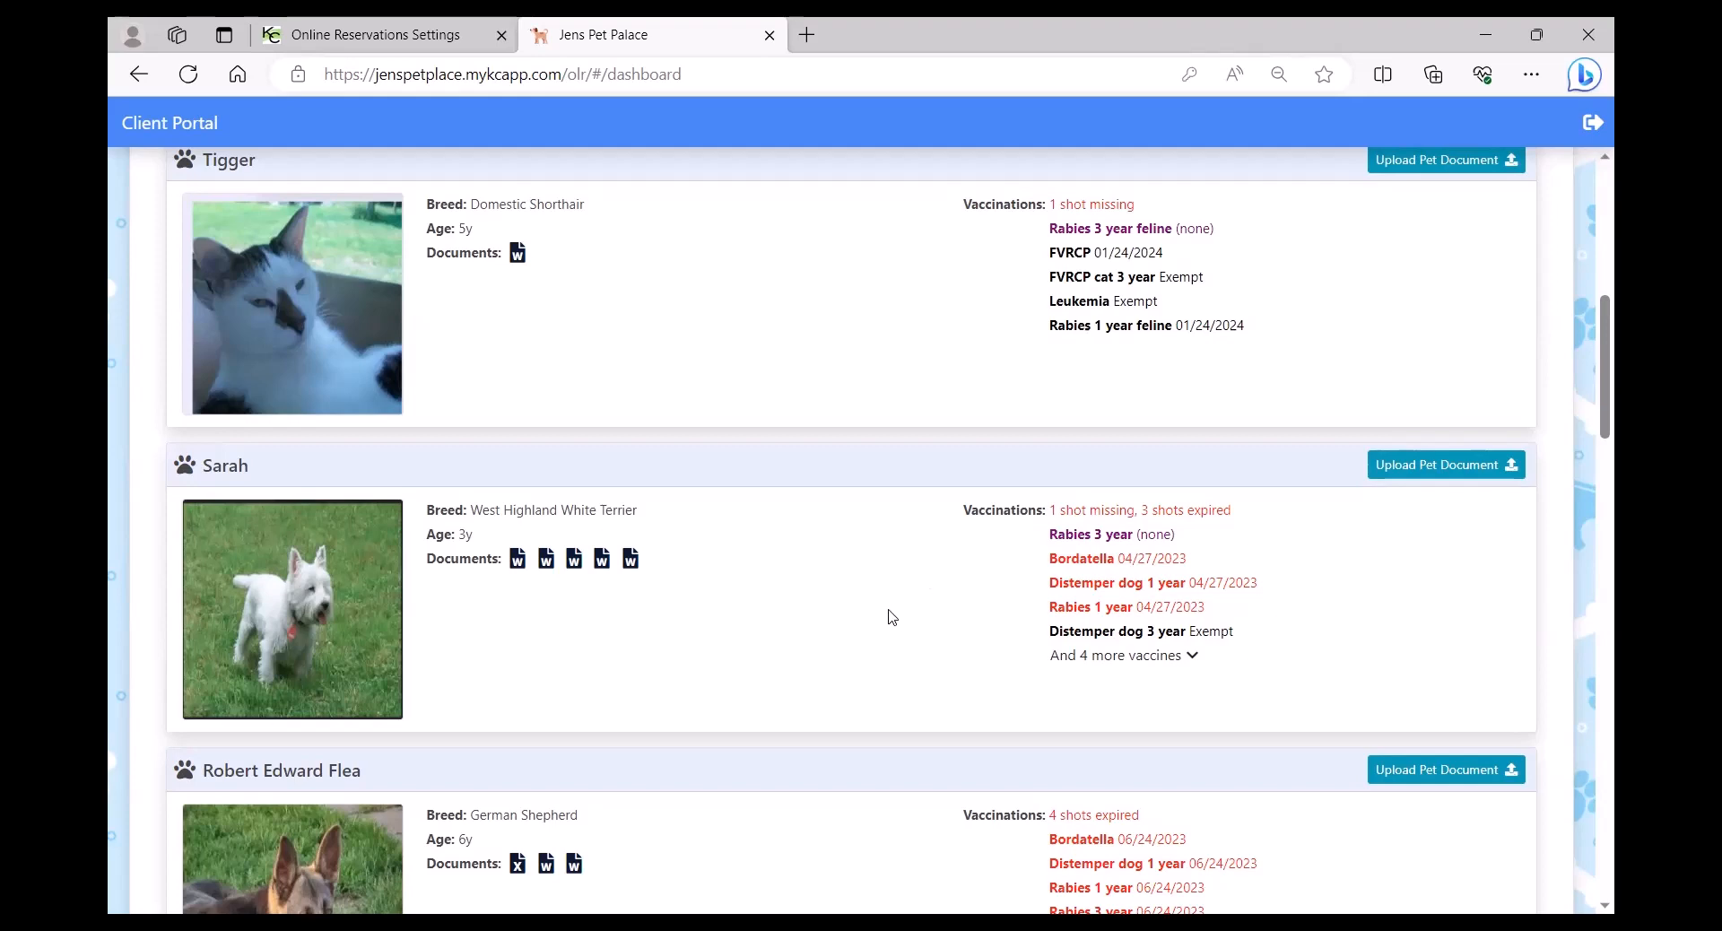
Review the client's uploaded documents and the account profile details
scroll(921, 617, up, 3)
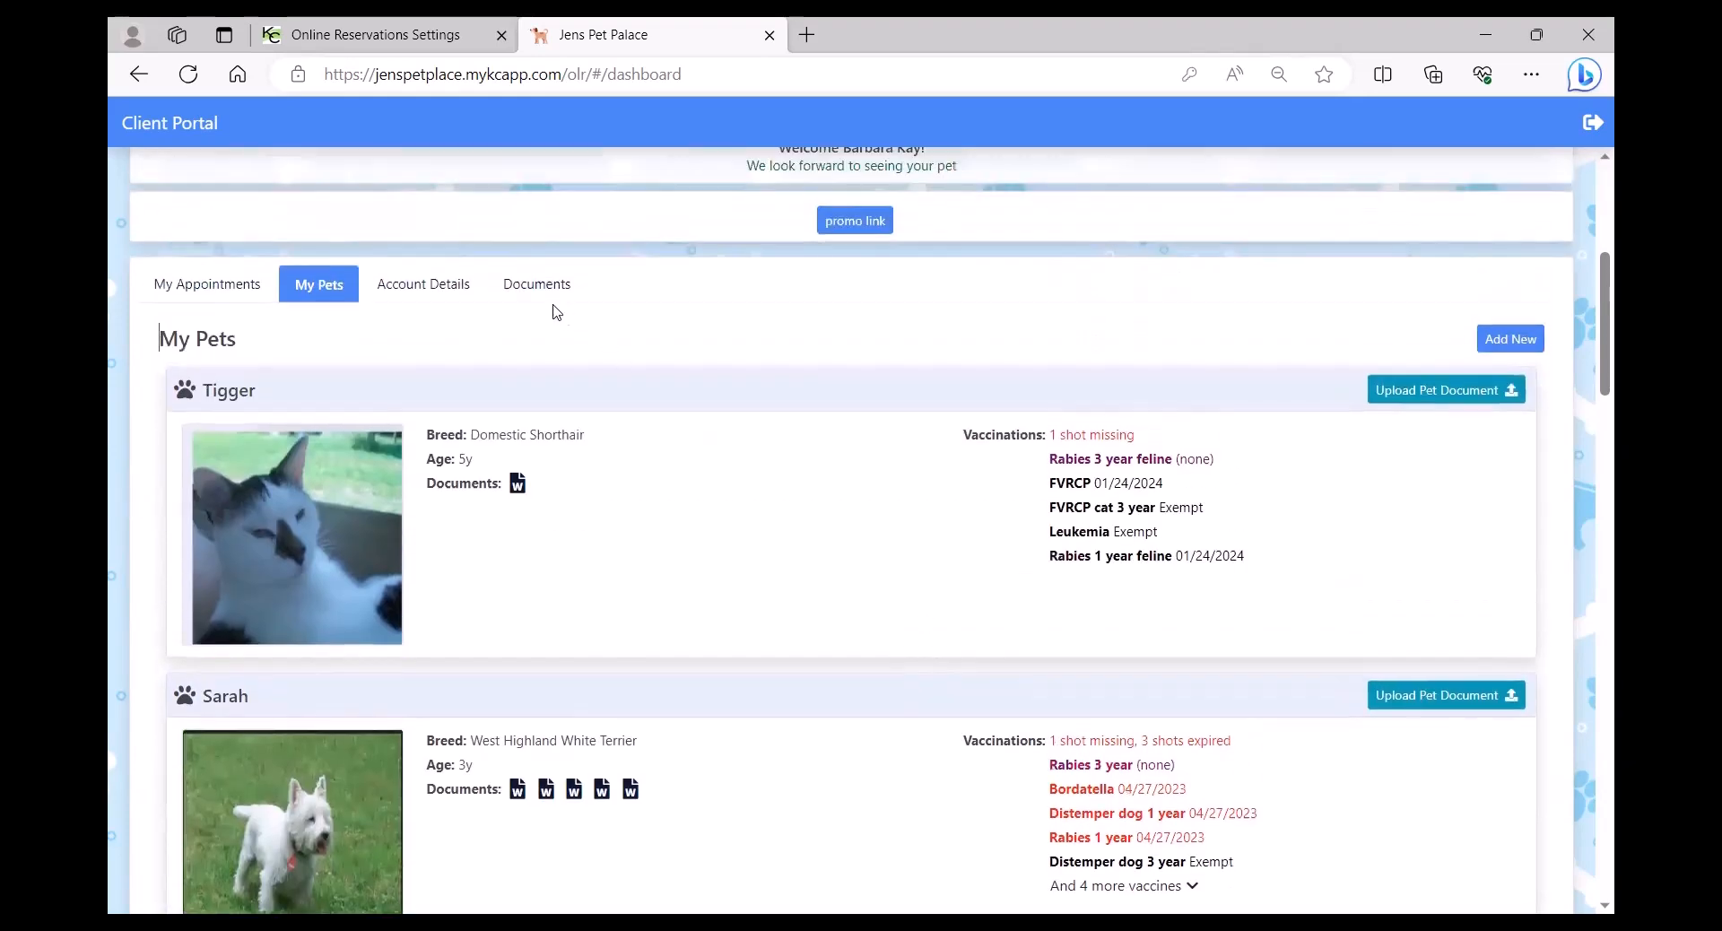
click(533, 284)
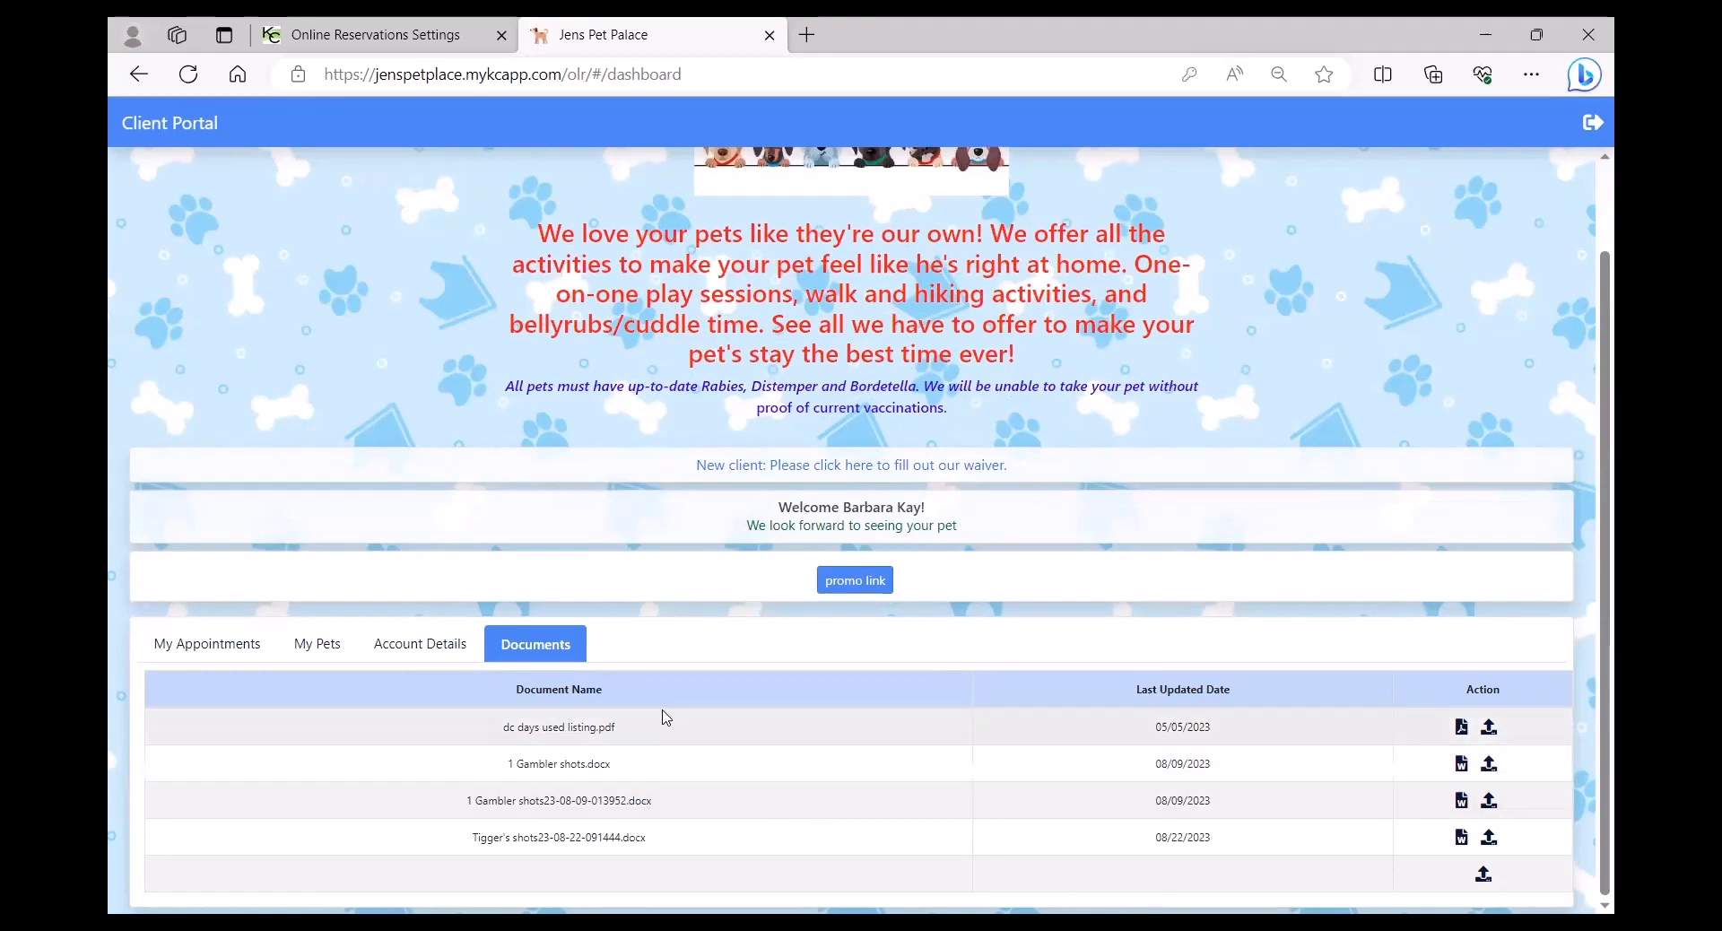
click(431, 645)
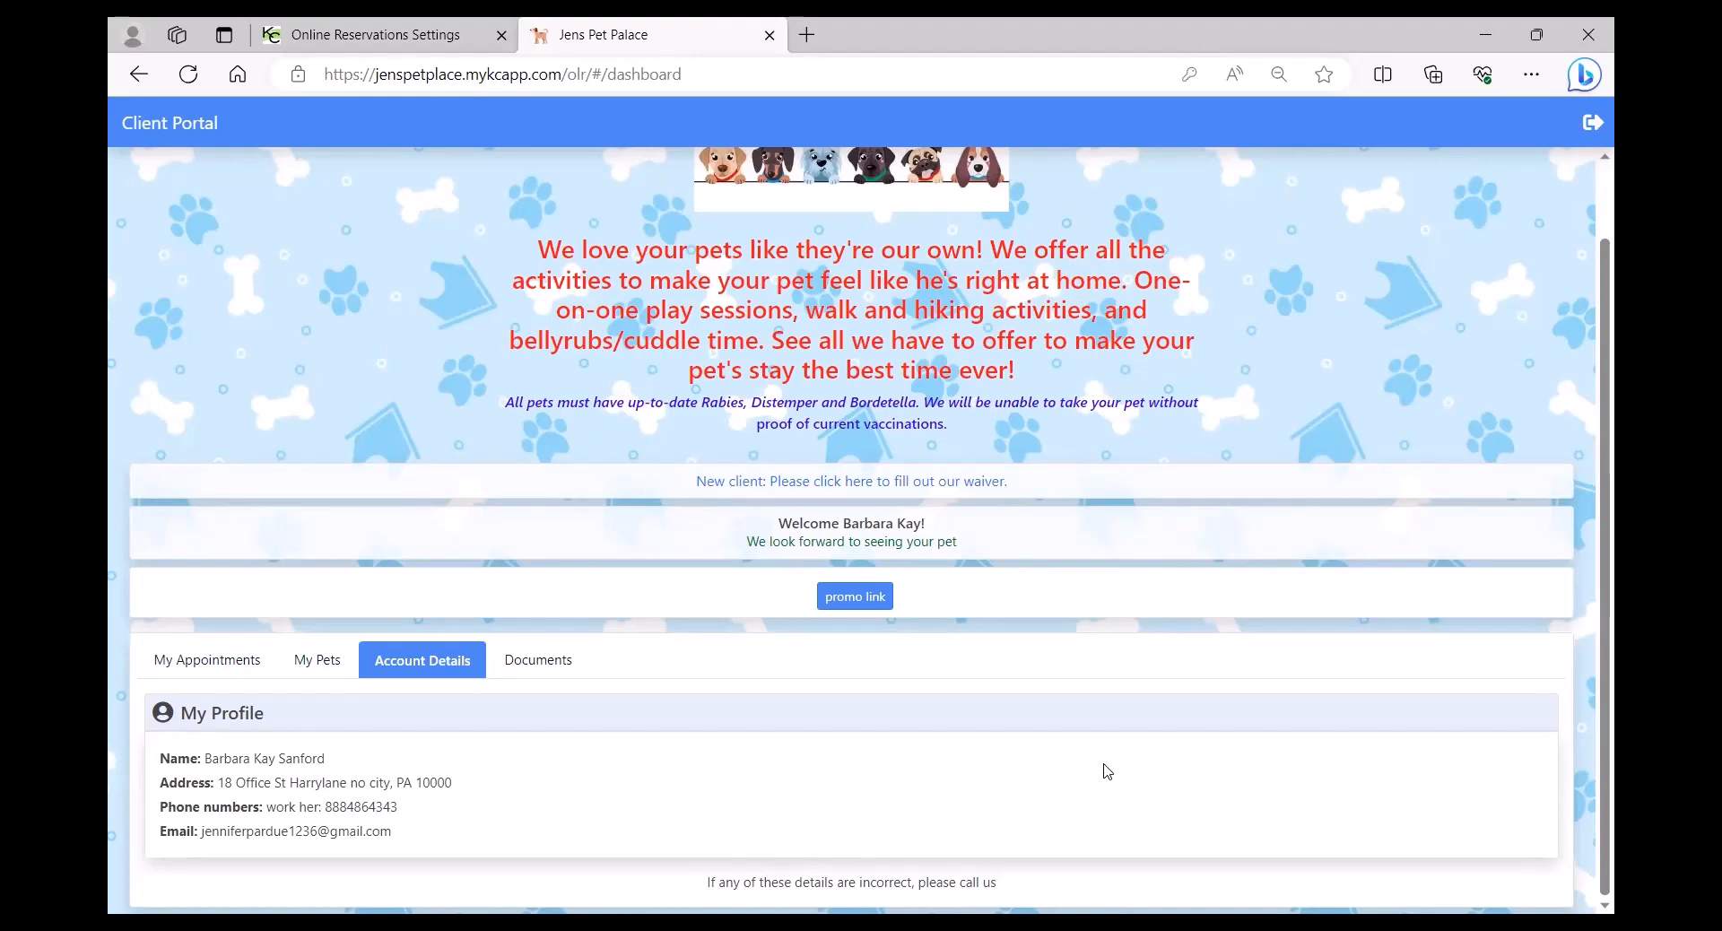
Start a new Boarding appointment from the client's appointments, accept the notice message and continue to pet selection
click(231, 668)
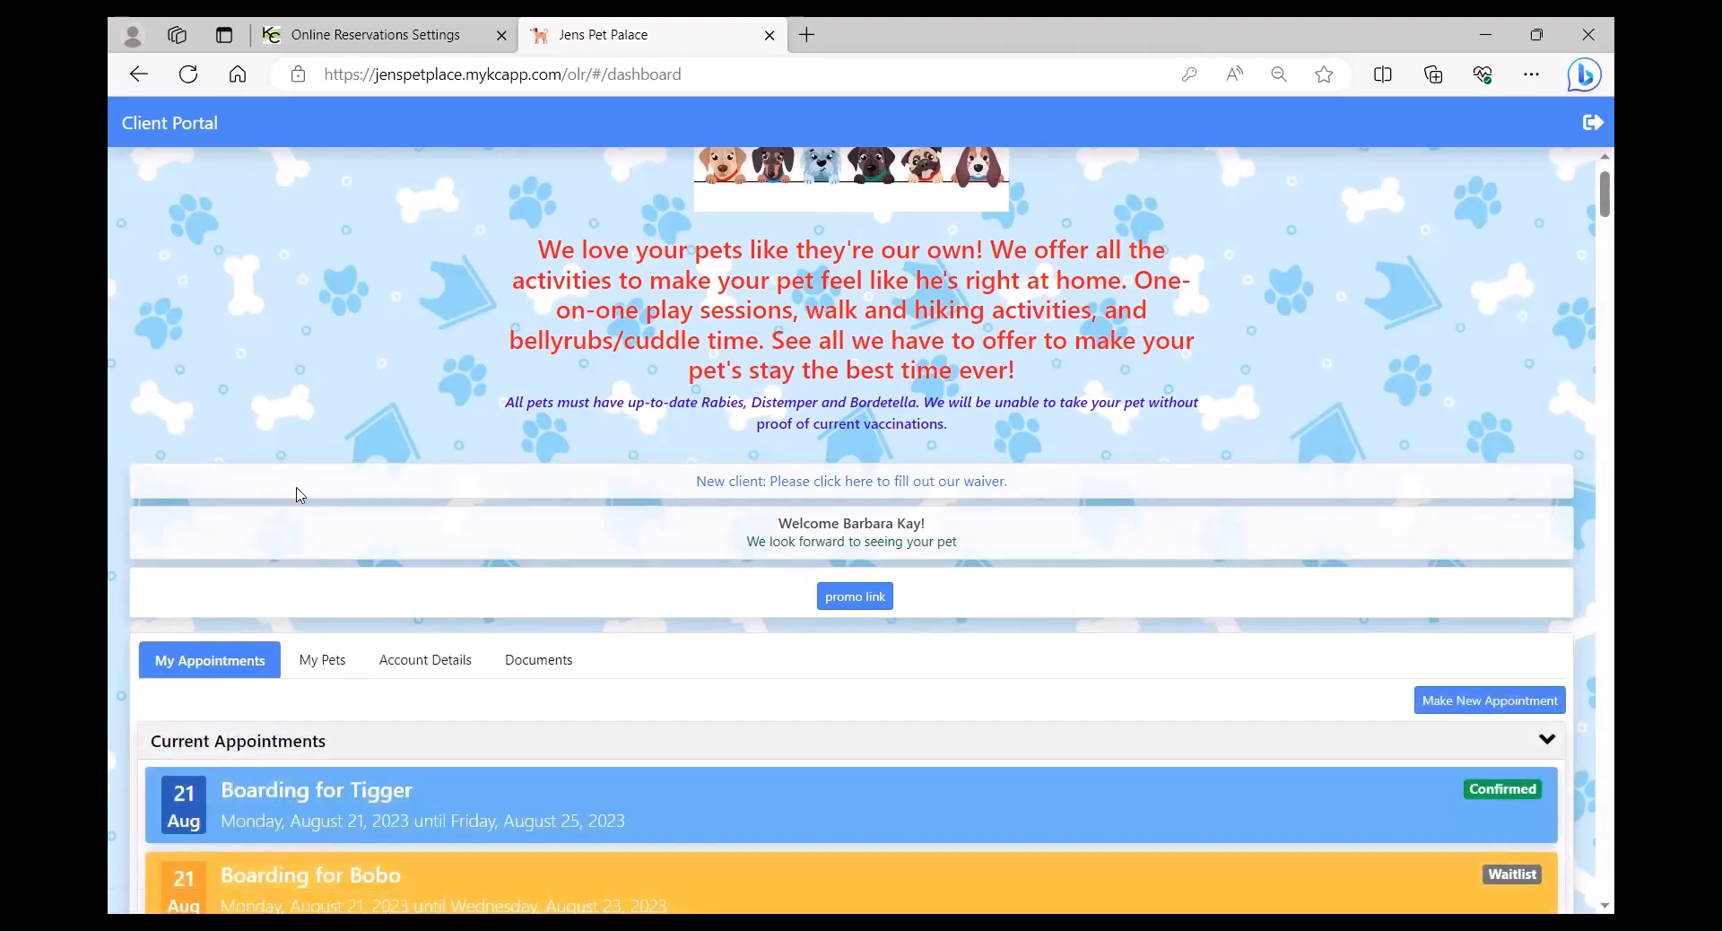
scroll(301, 455, down, 3)
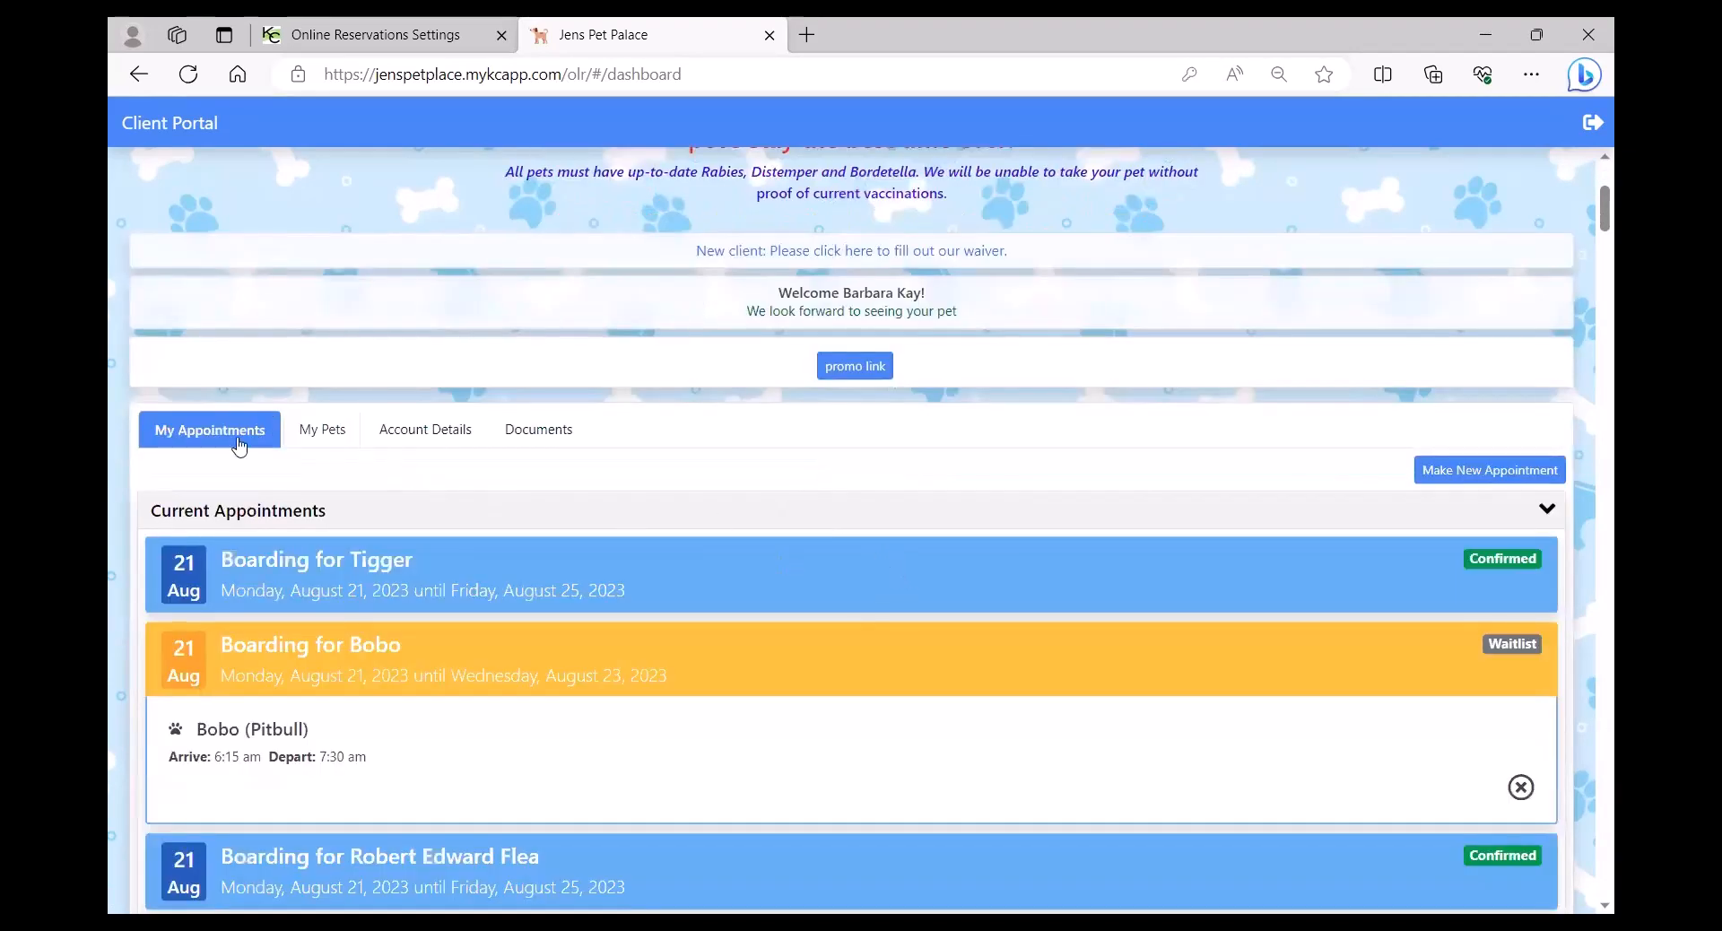
click(1464, 487)
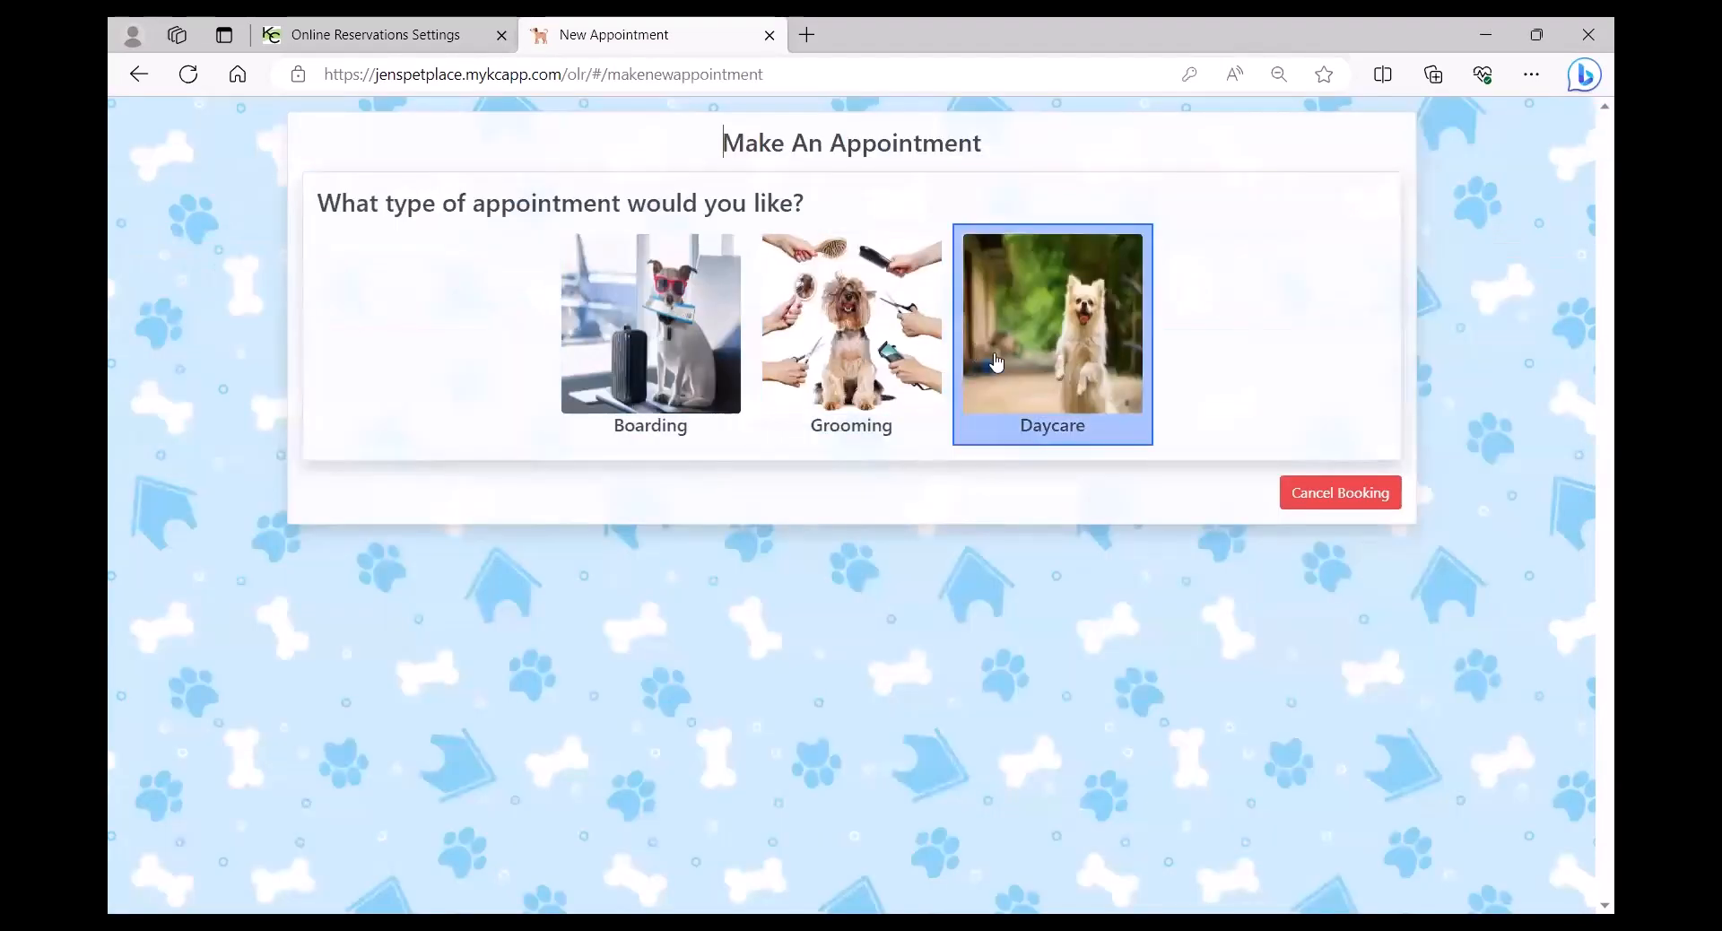
click(675, 347)
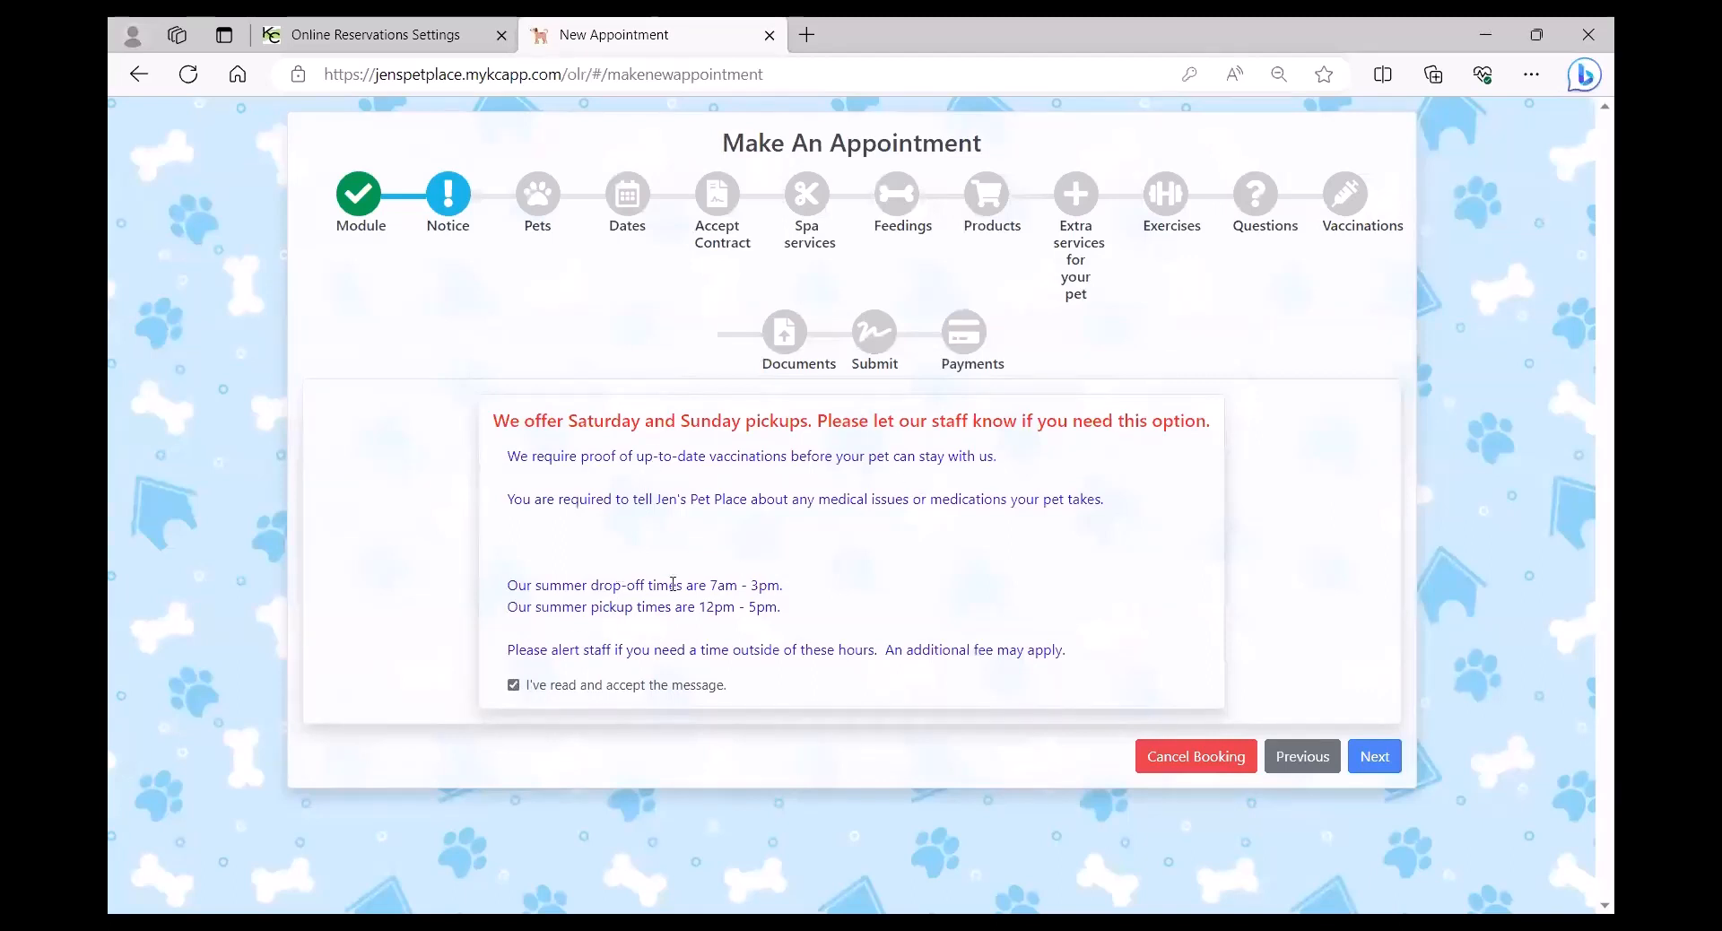
click(1374, 756)
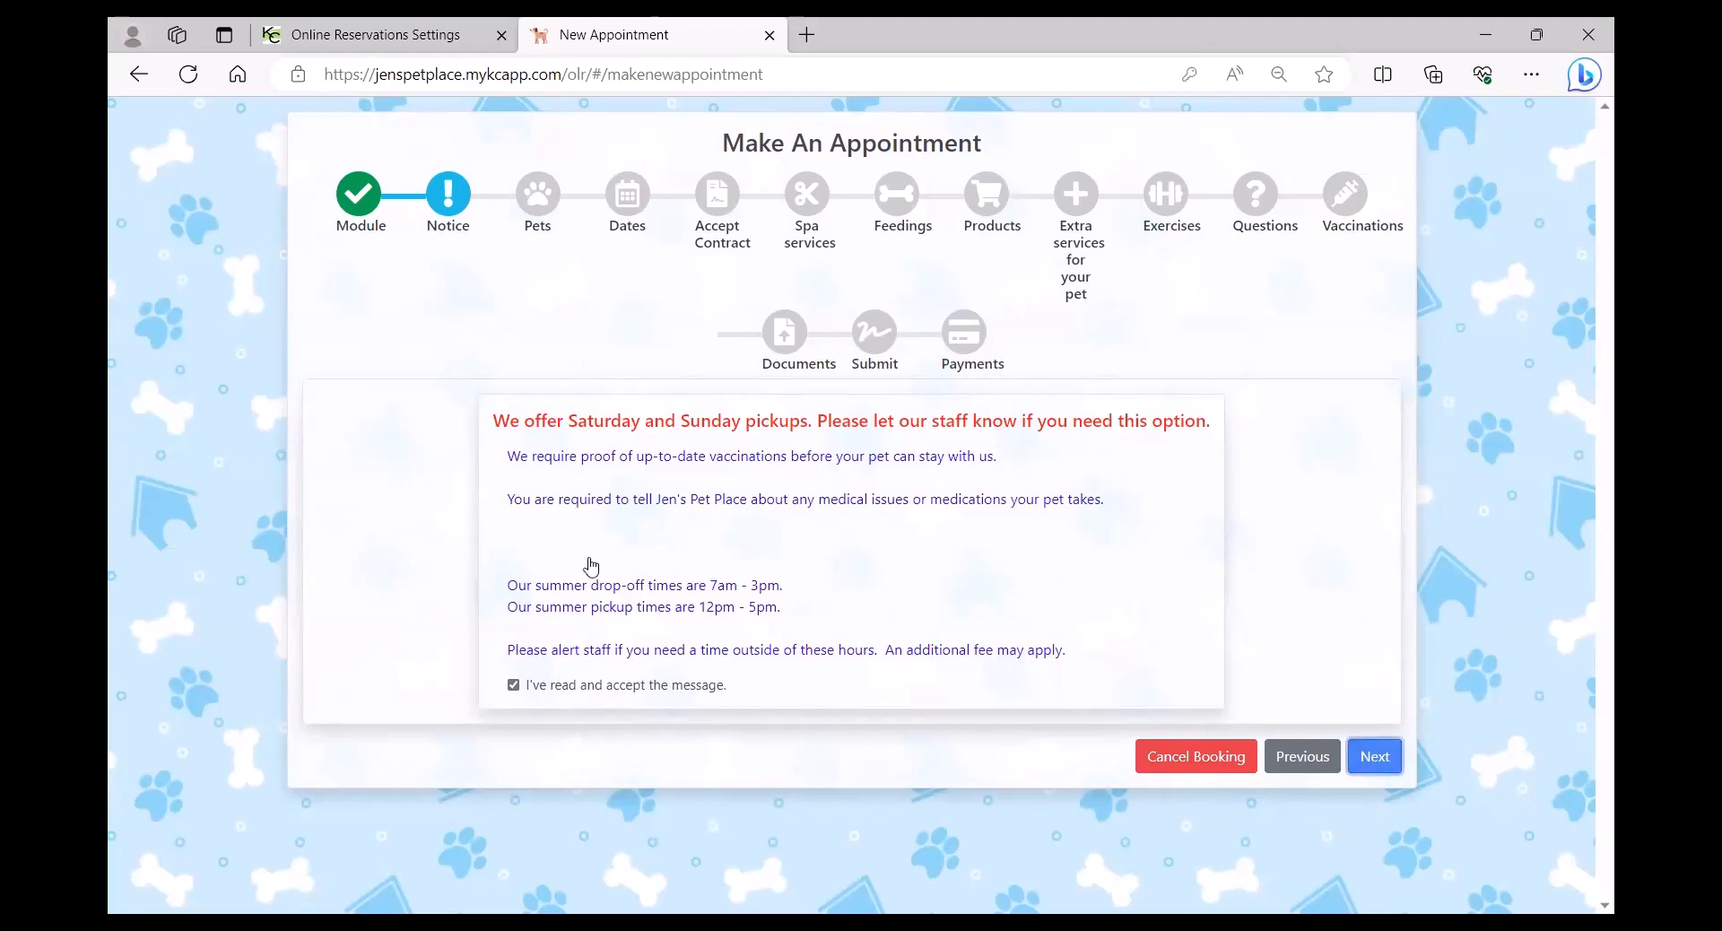
Choose Robert Edward Flea as the pet for the boarding appointment and continue to the dates
scroll(497, 718, down, 3)
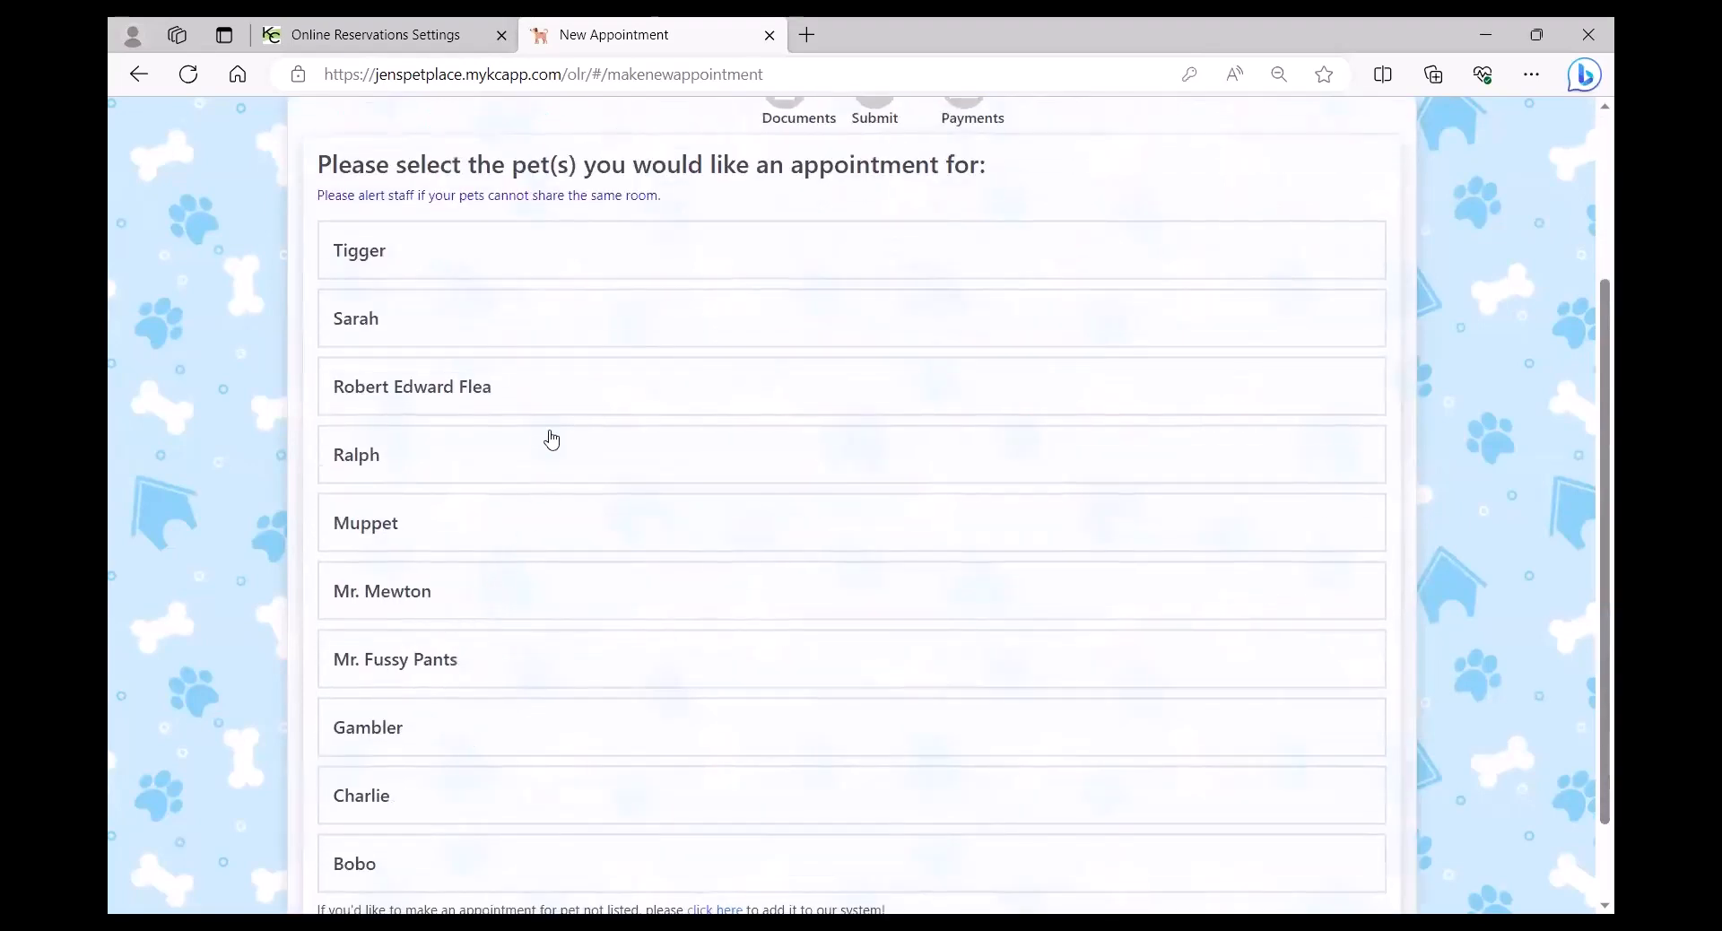
click(566, 381)
scroll(1369, 780, down, 2)
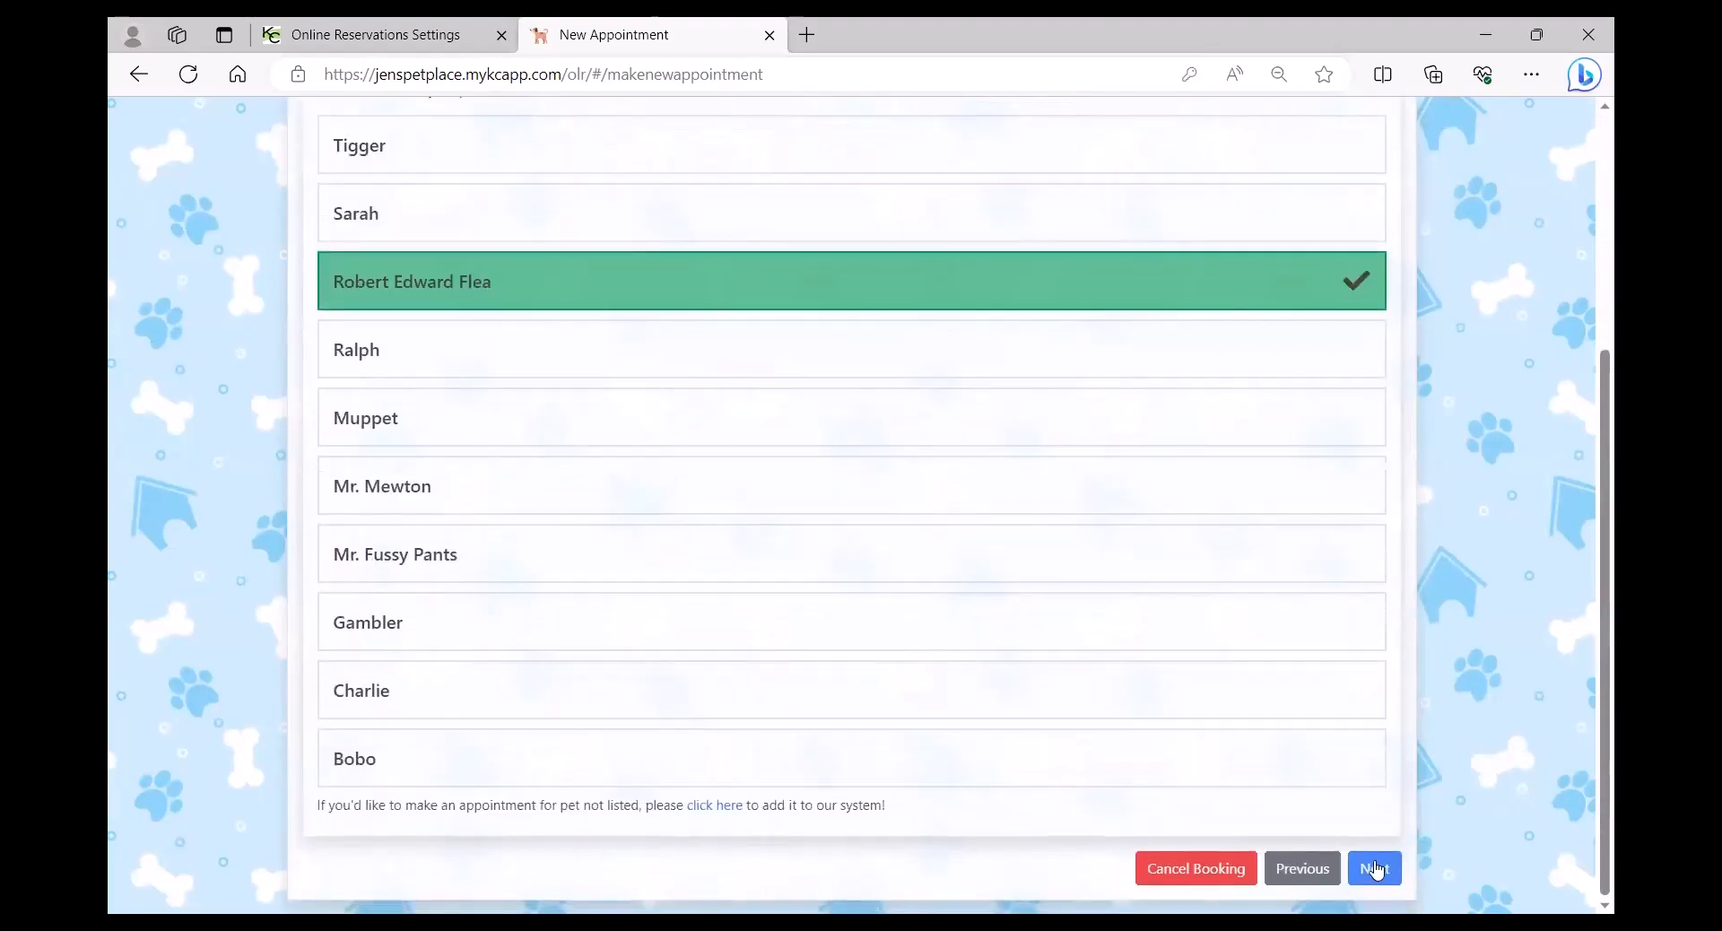
click(1374, 869)
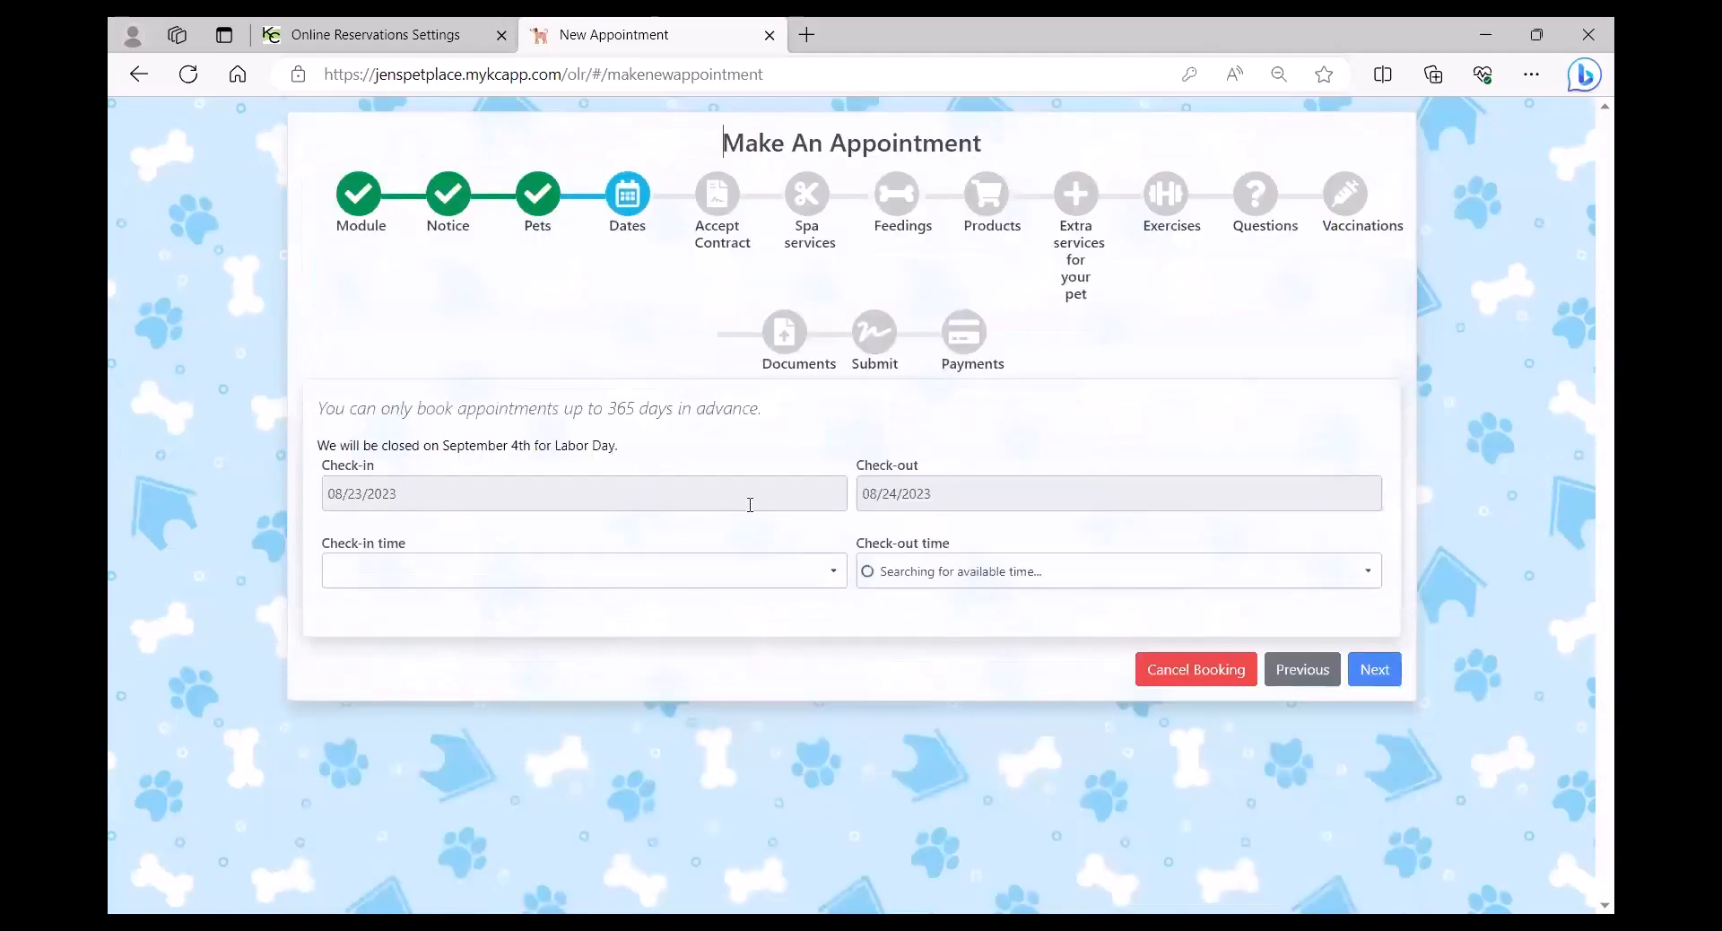
Set the boarding check-in date to 09/04/2023 and the check-out date to 09/09/2023
click(527, 491)
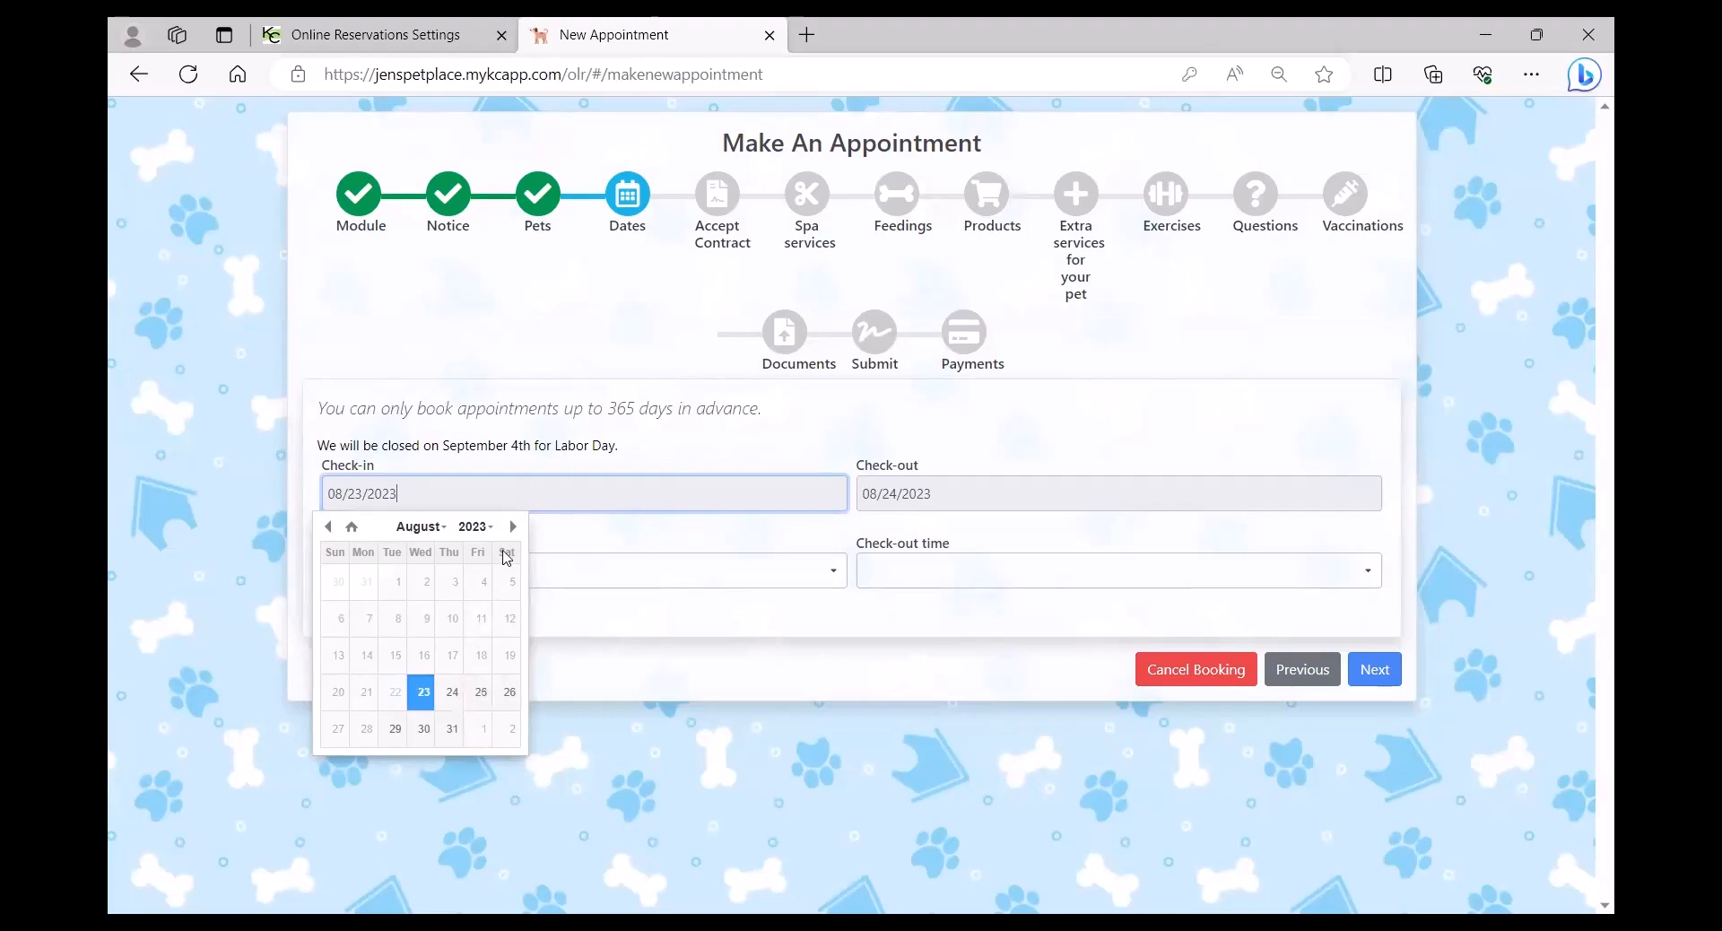
click(512, 527)
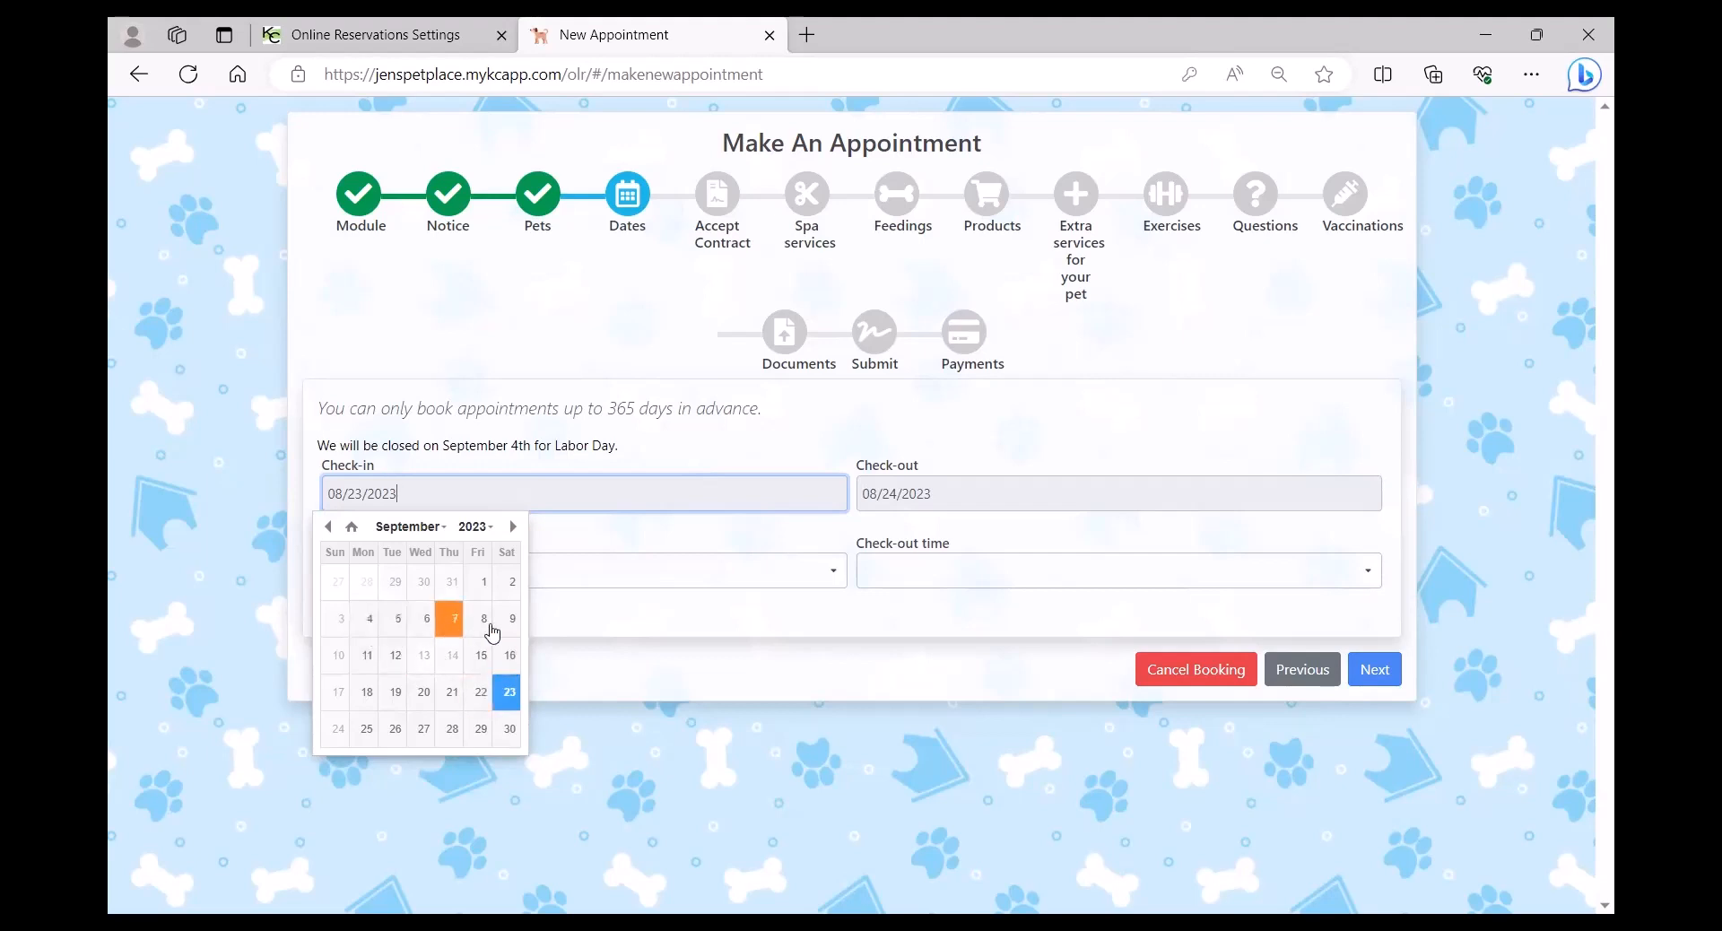
click(371, 624)
click(953, 503)
click(1045, 618)
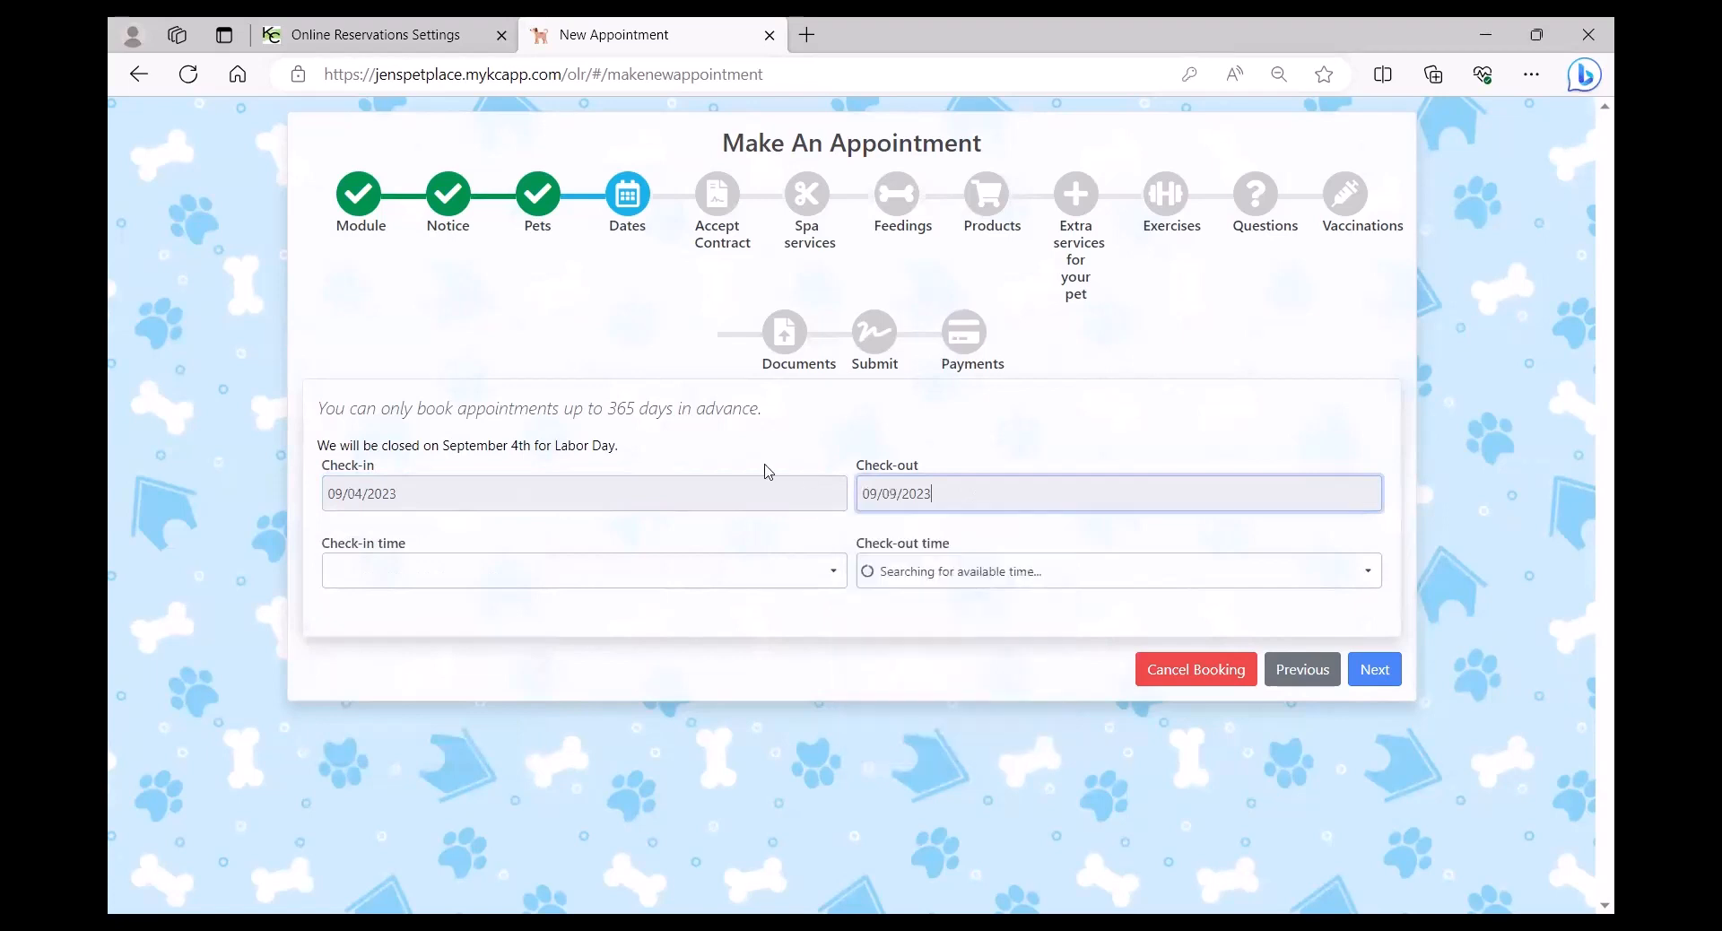
Set the check-in time to 8:15 AM and the check-out time to 9:45 AM, and continue to the contract
click(382, 583)
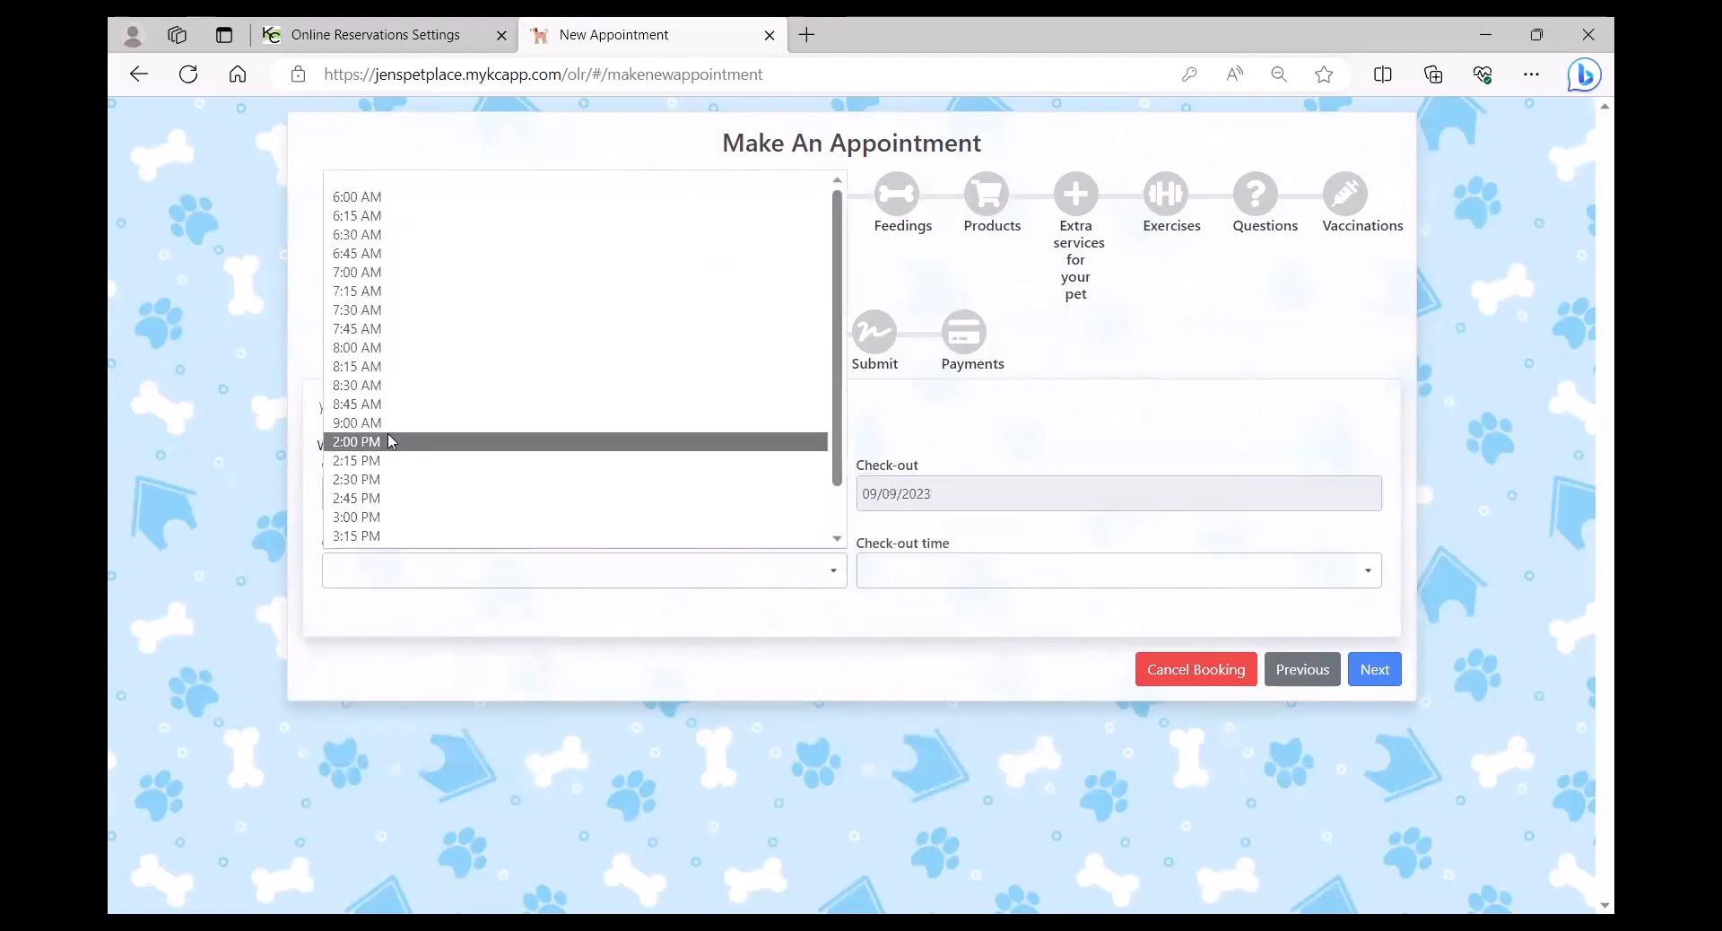
click(386, 368)
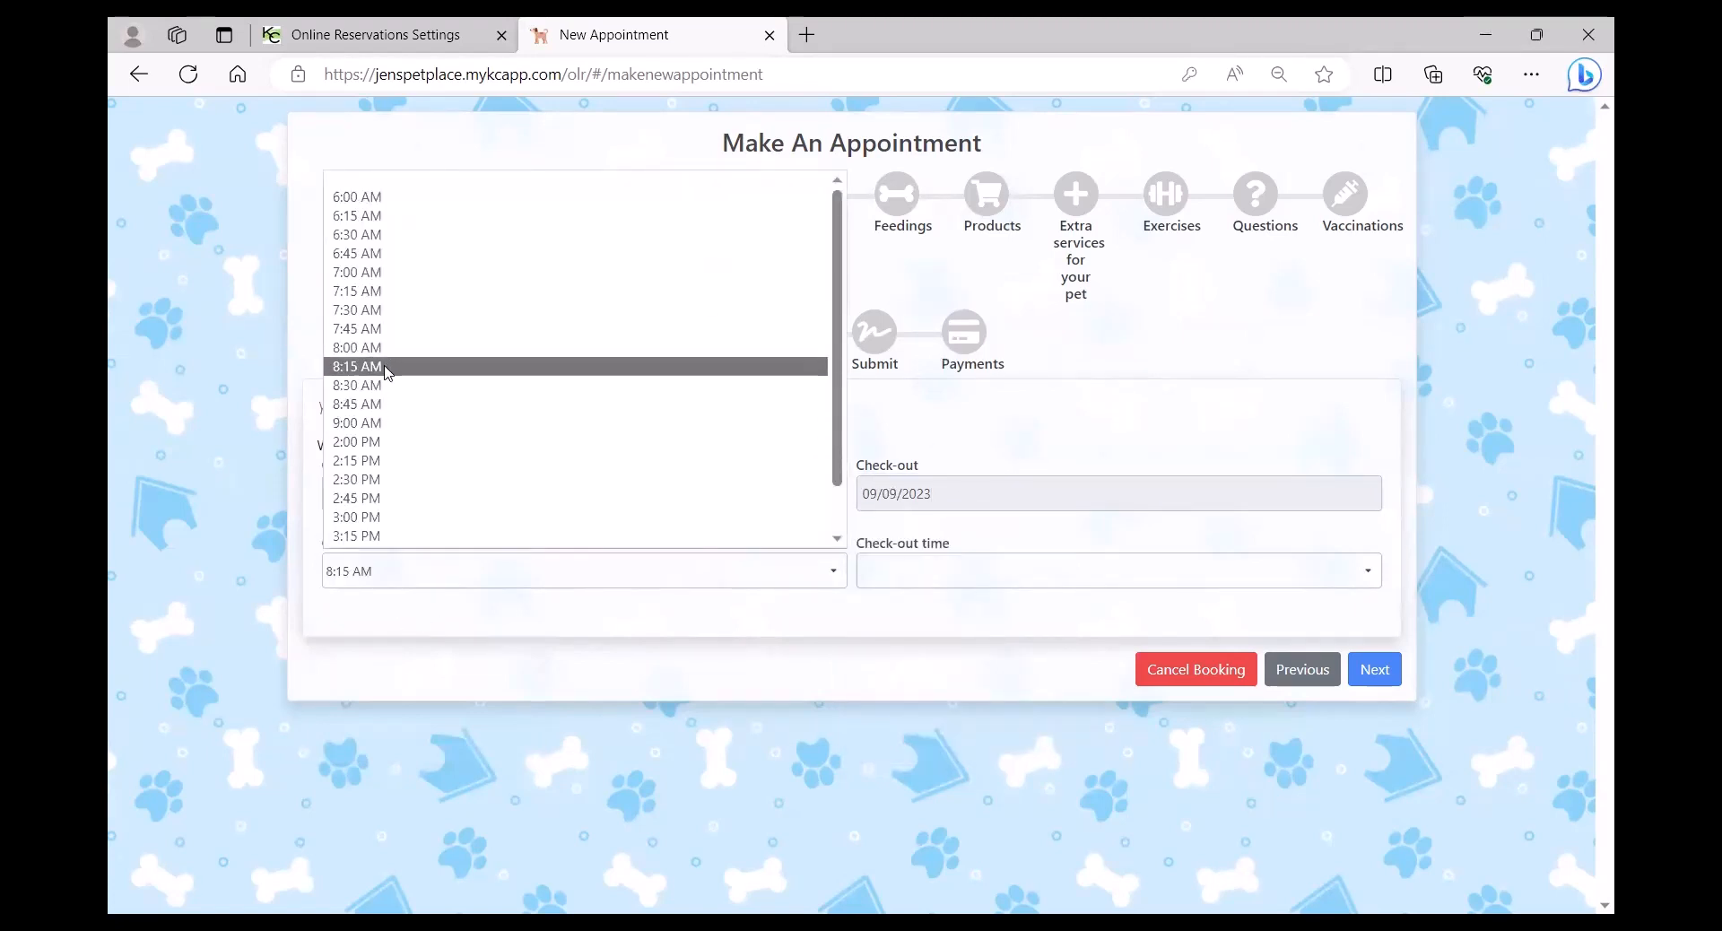
click(944, 577)
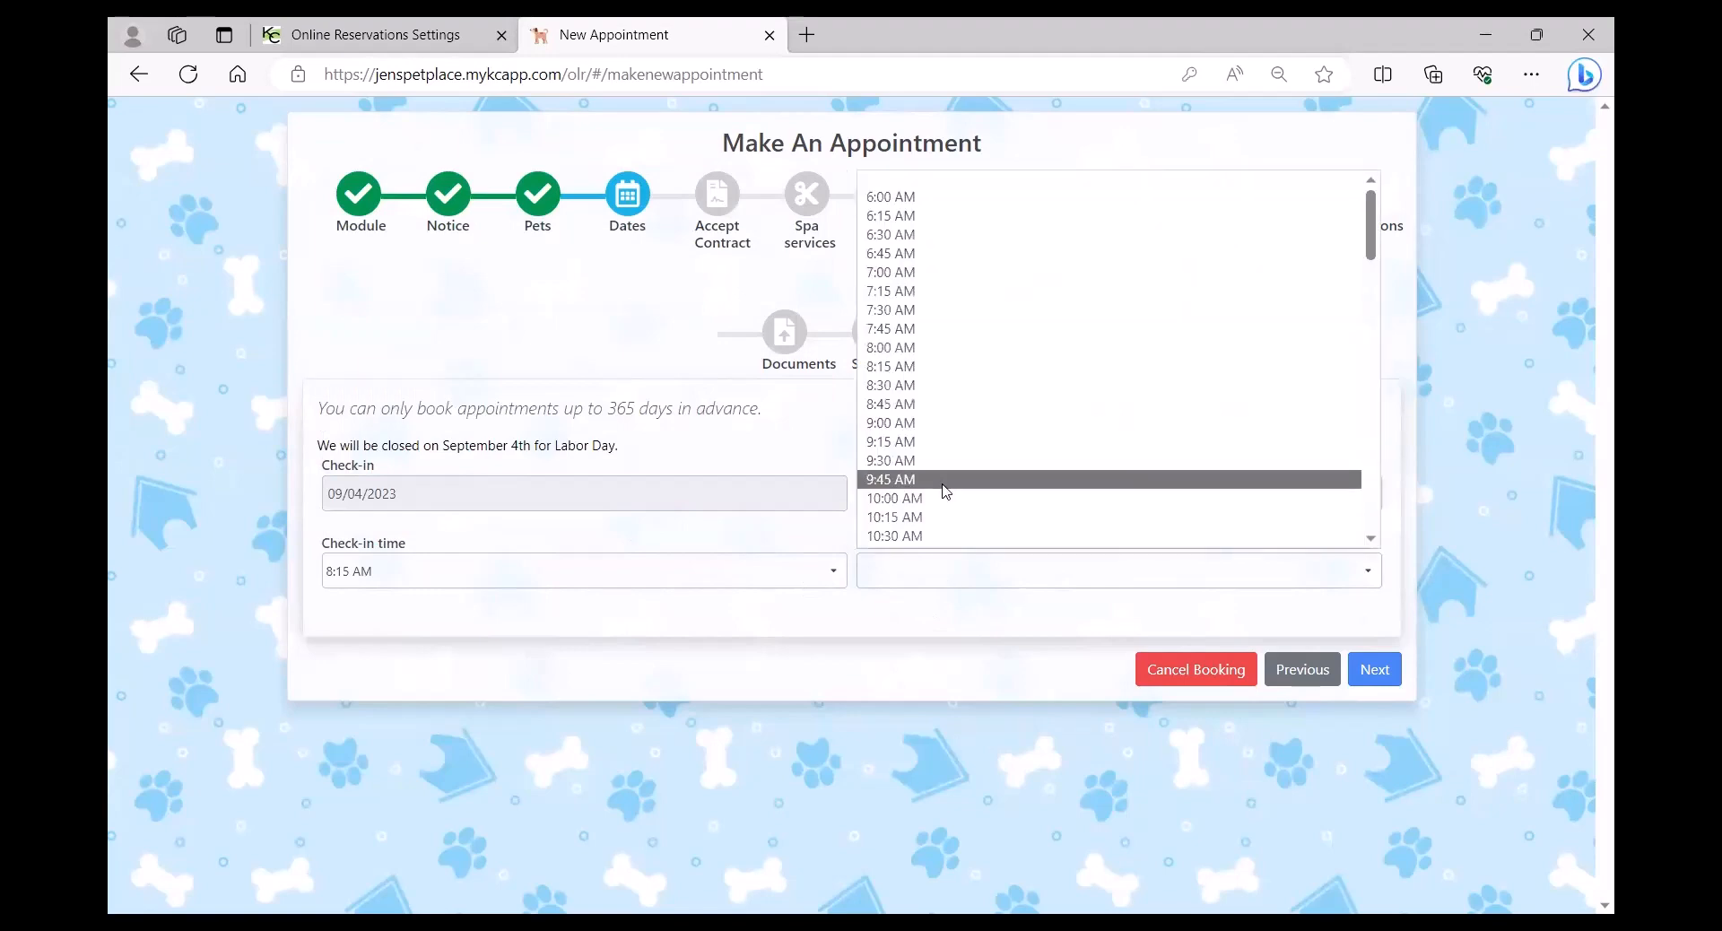
click(890, 479)
click(1374, 669)
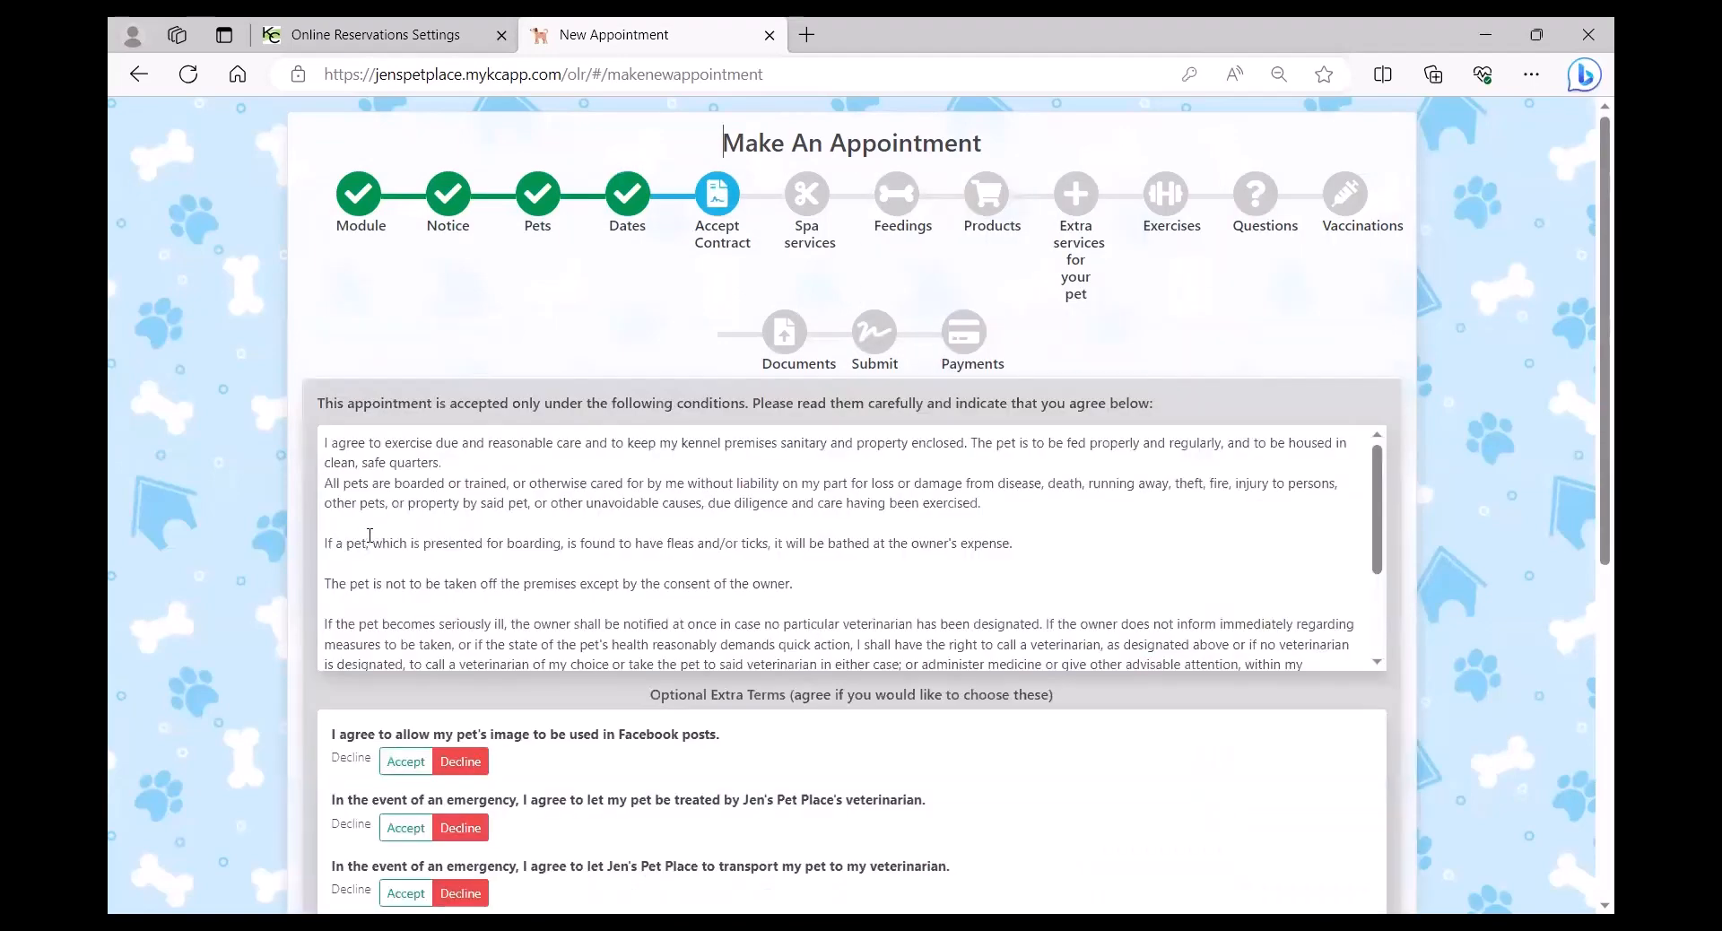
Accept the optional Facebook image and pet transport terms, and decline the emergency treatment and emergency vet cost terms
scroll(193, 574, down, 1)
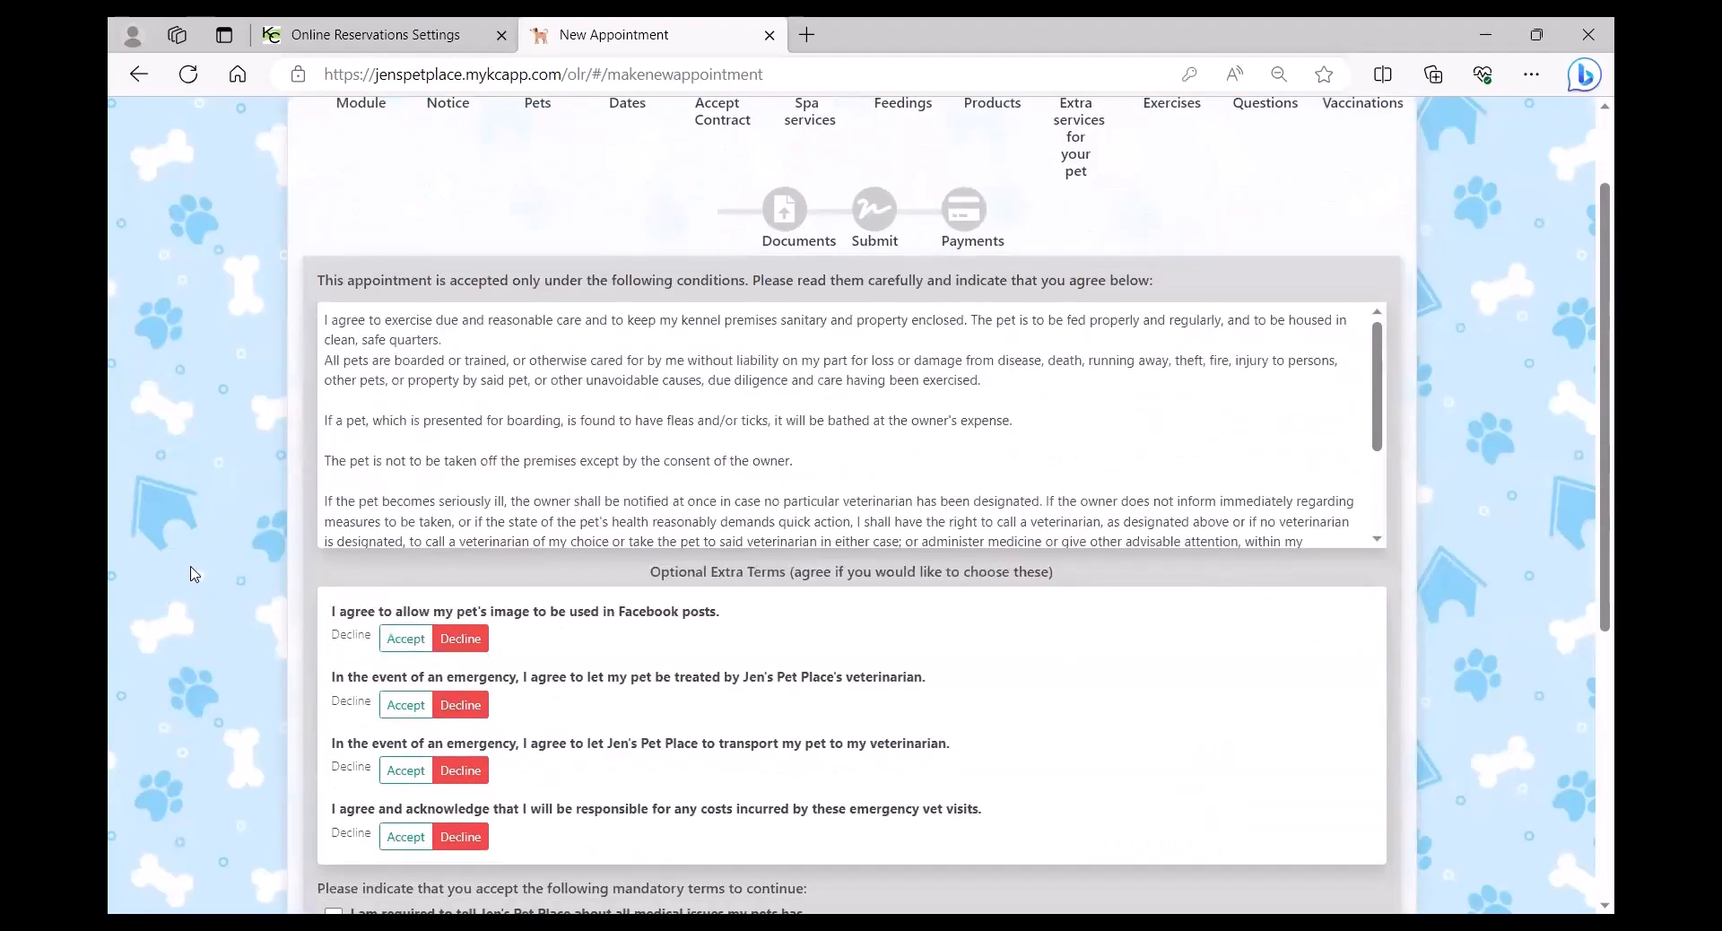
scroll(193, 574, down, 1)
click(406, 515)
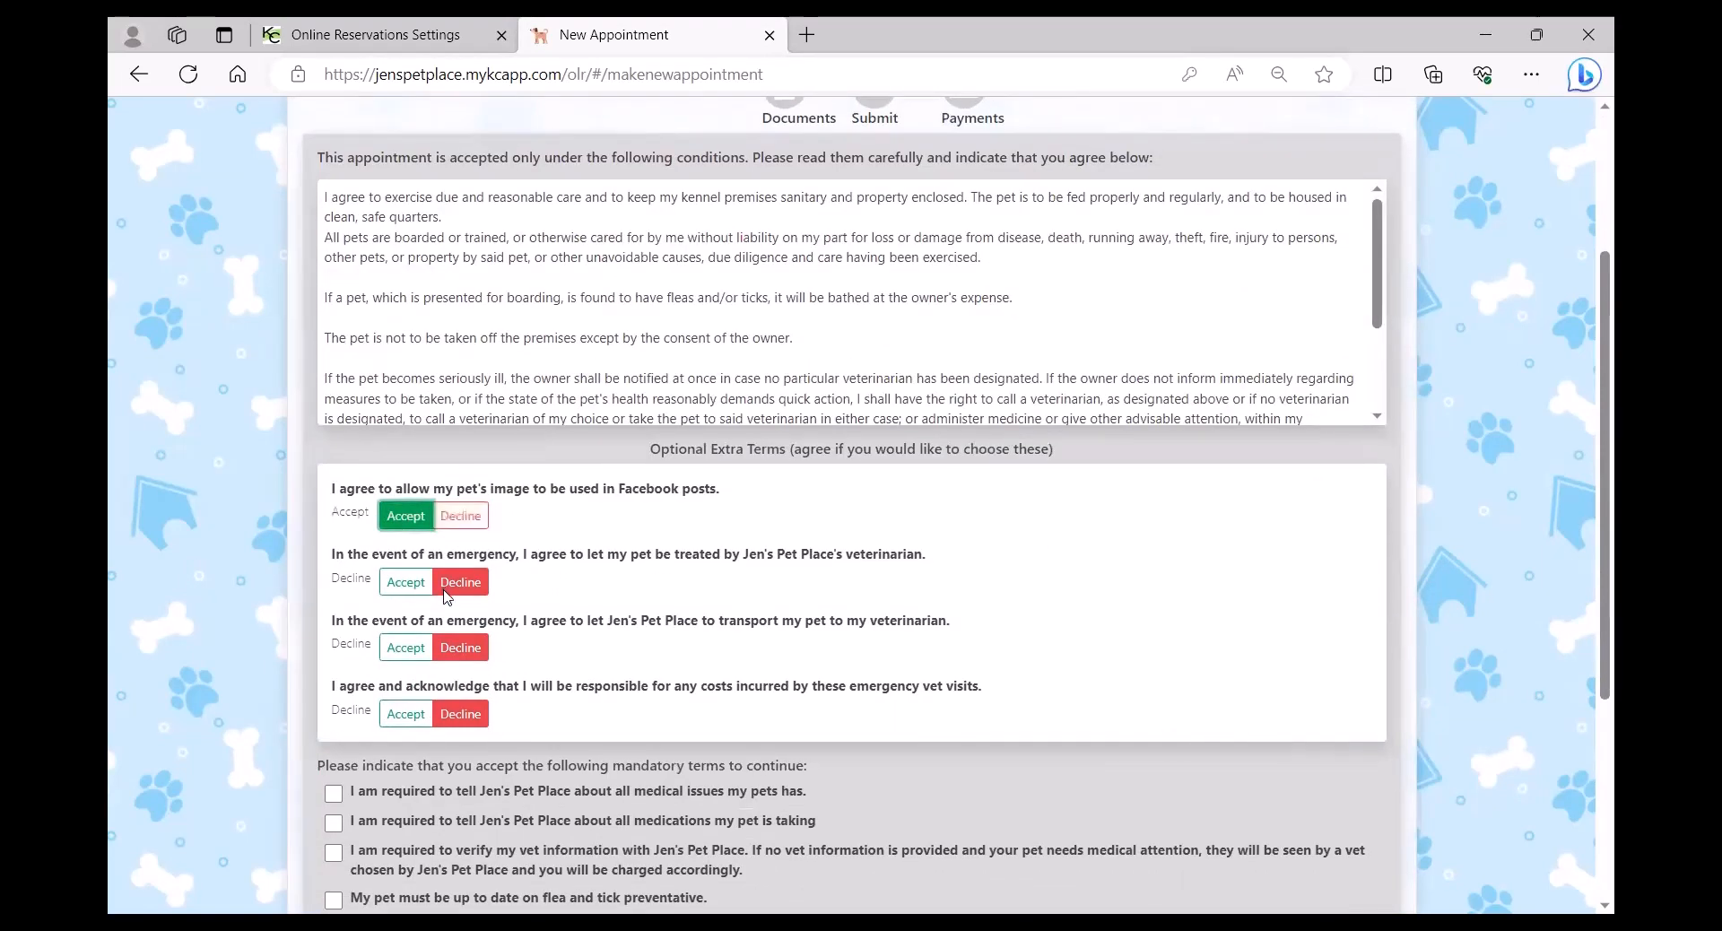
click(405, 648)
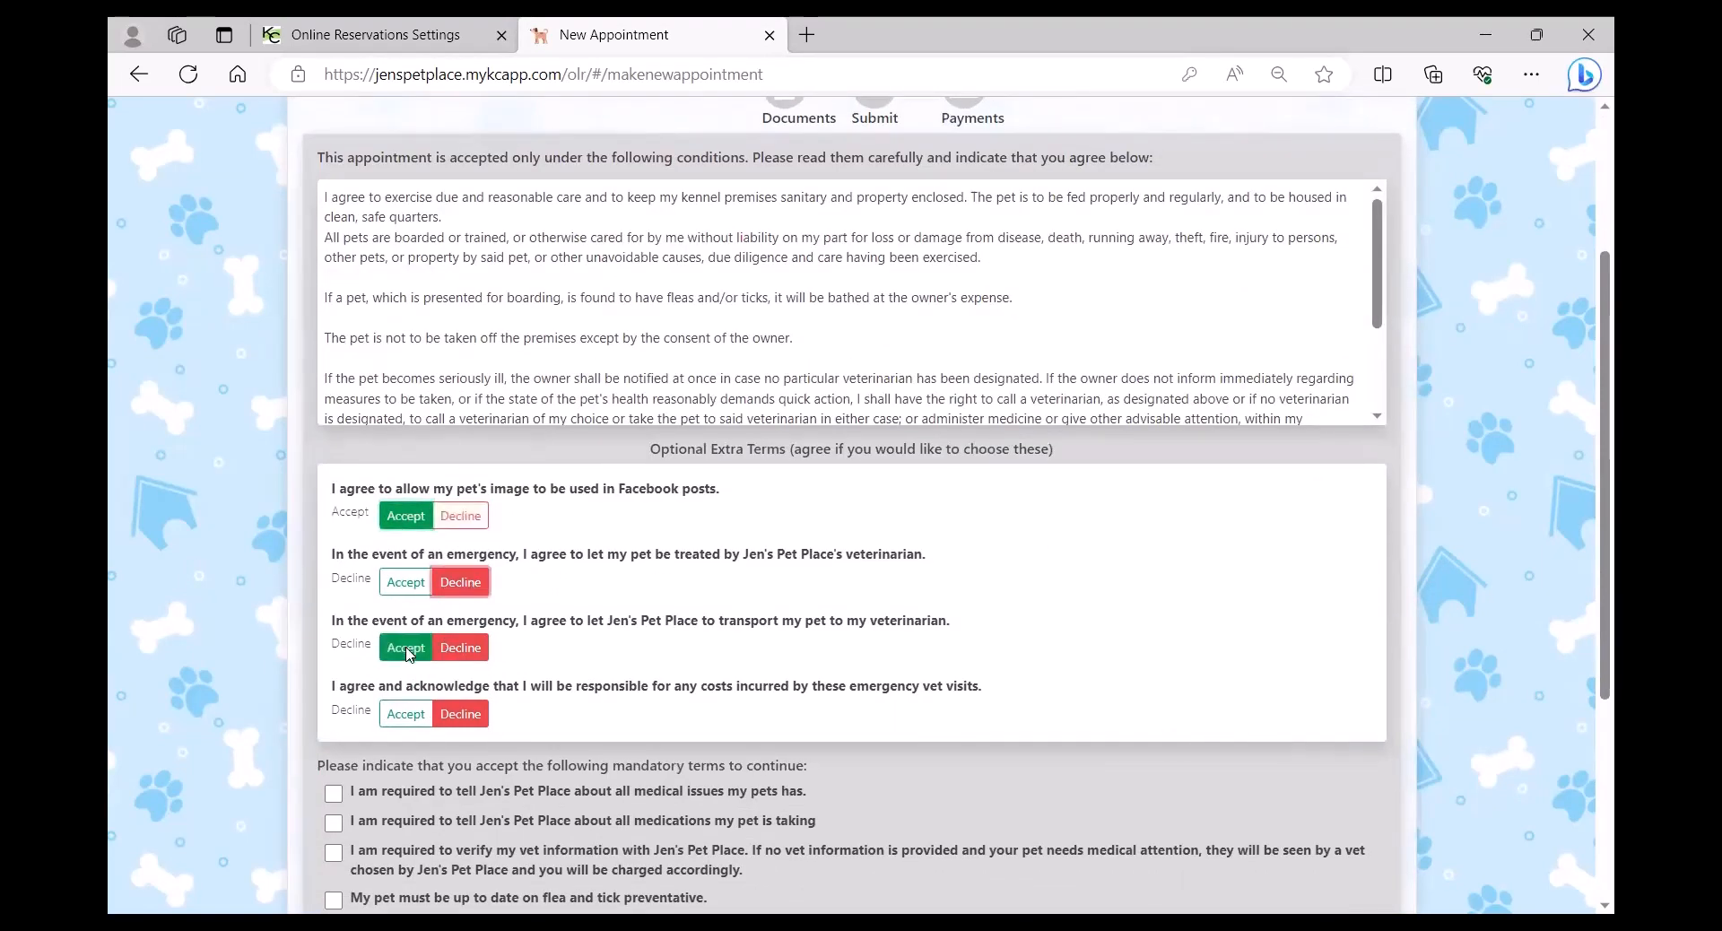
click(460, 714)
Agree to all five mandatory terms covering medical issues, medications, vet information, flea and tick preventative, and holiday fees
scroll(140, 609, down, 2)
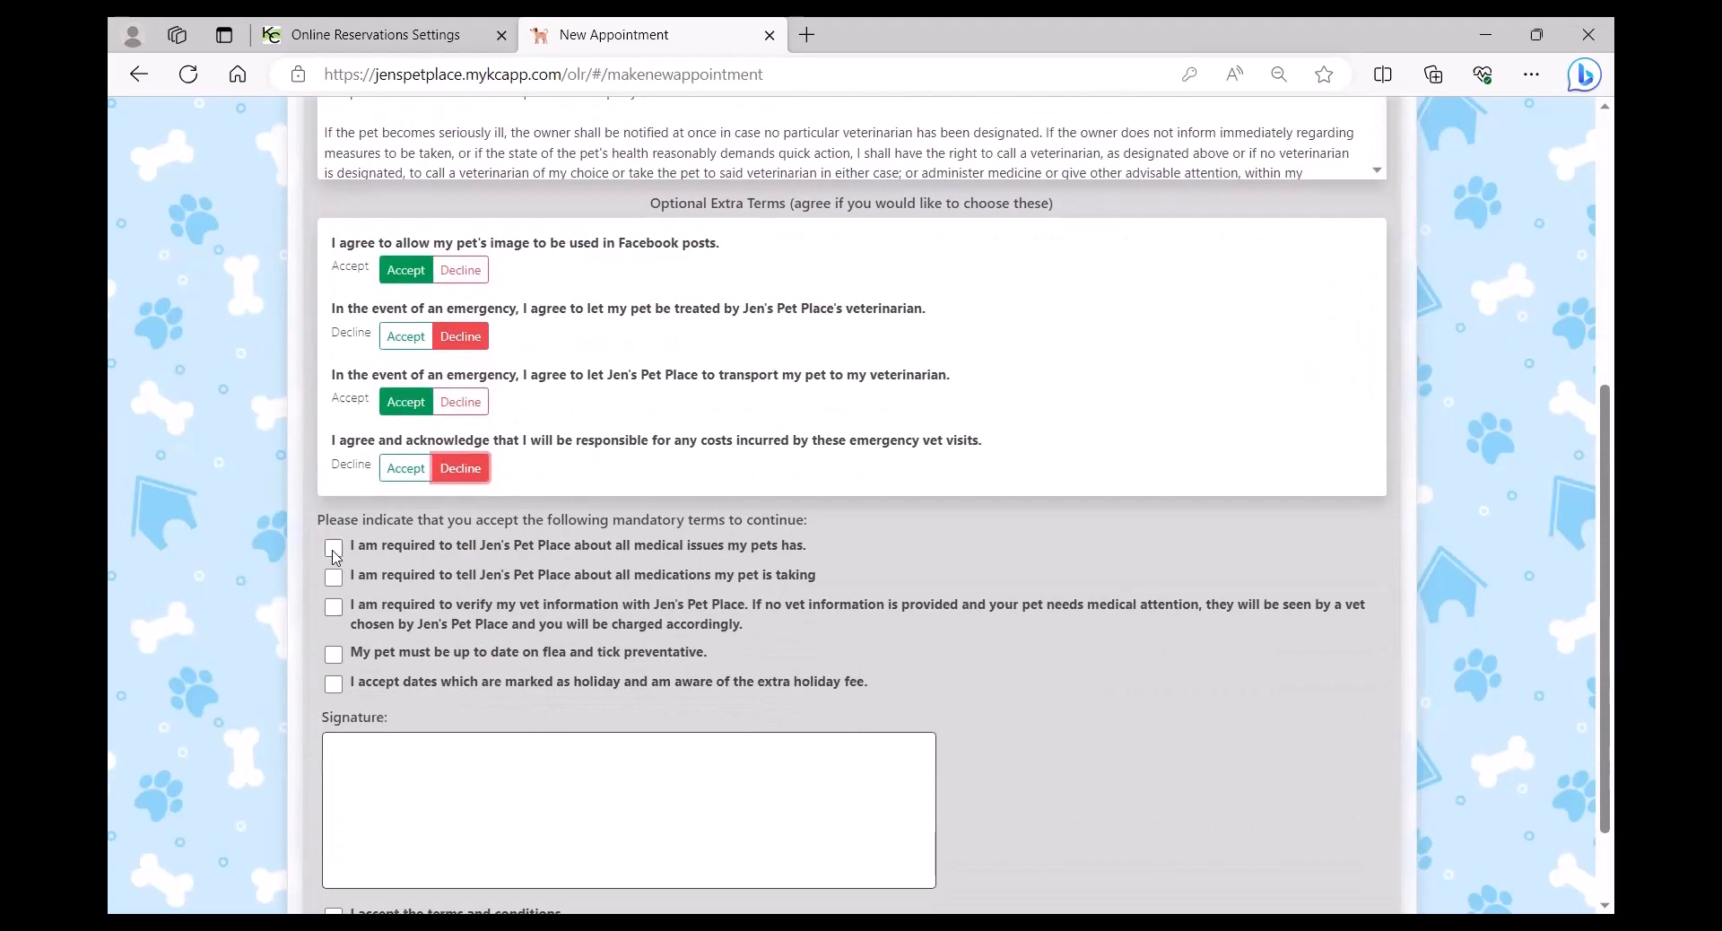
click(333, 548)
click(333, 577)
click(333, 607)
click(333, 654)
click(333, 683)
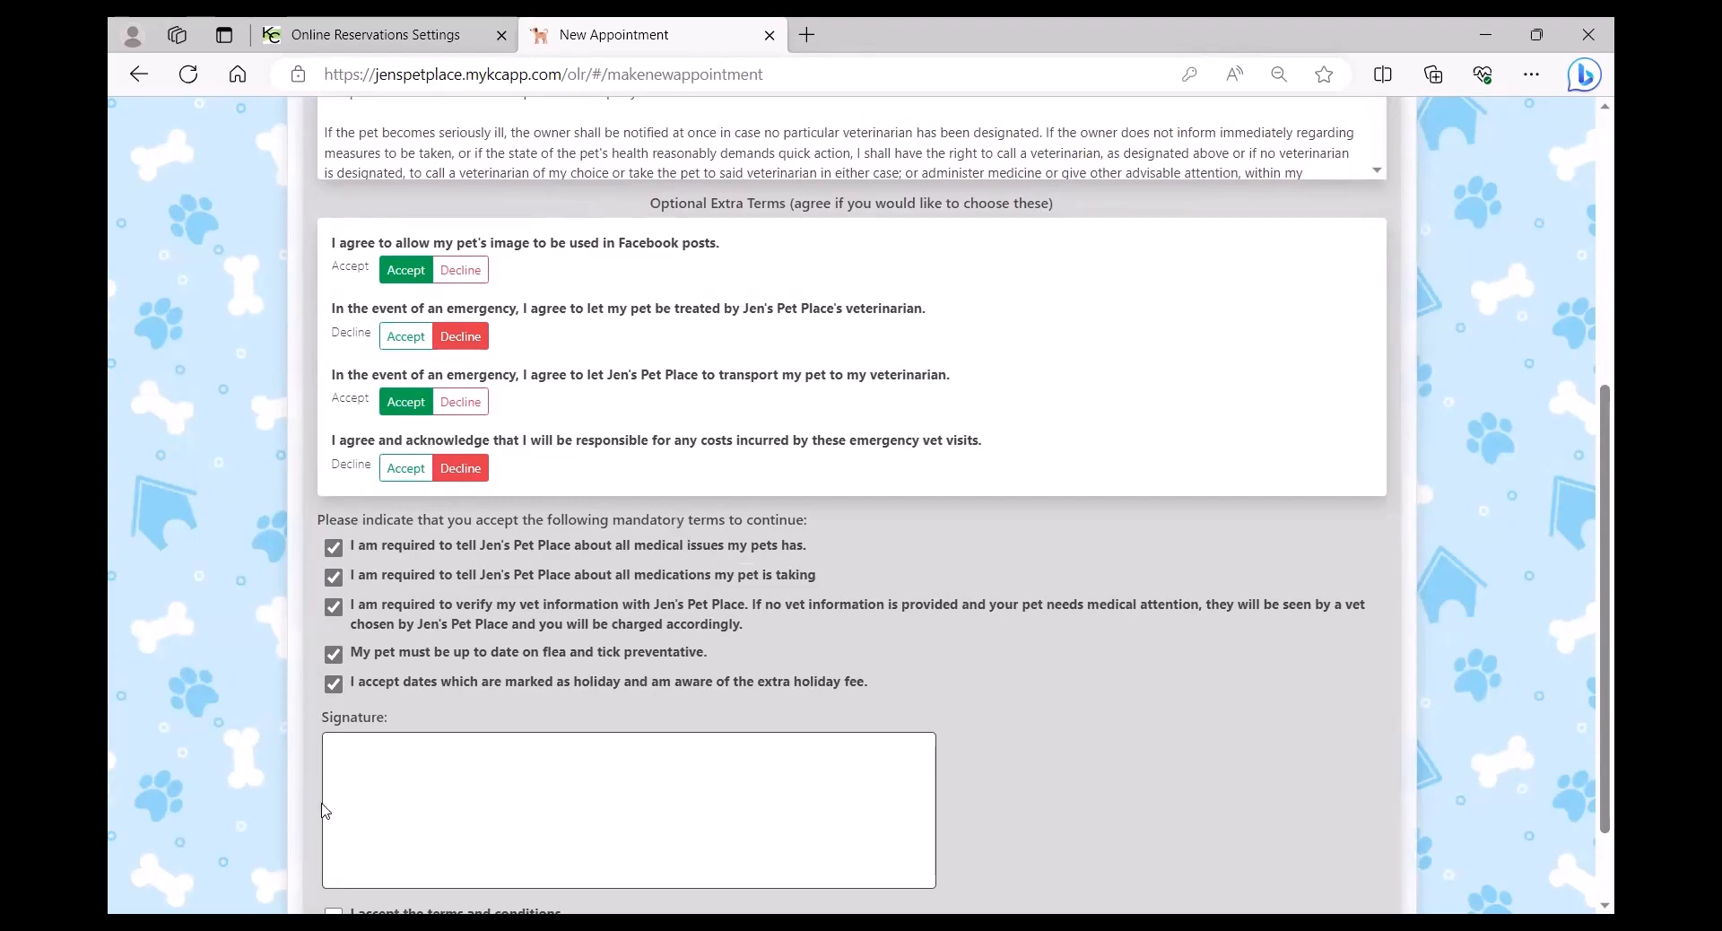
Sign the boarding contract by hand, accept the terms and conditions, and continue to the spa services
mouse_move(356, 821)
mouse_down()
mouse_move(395, 780)
mouse_move(474, 812)
mouse_move(544, 792)
mouse_up()
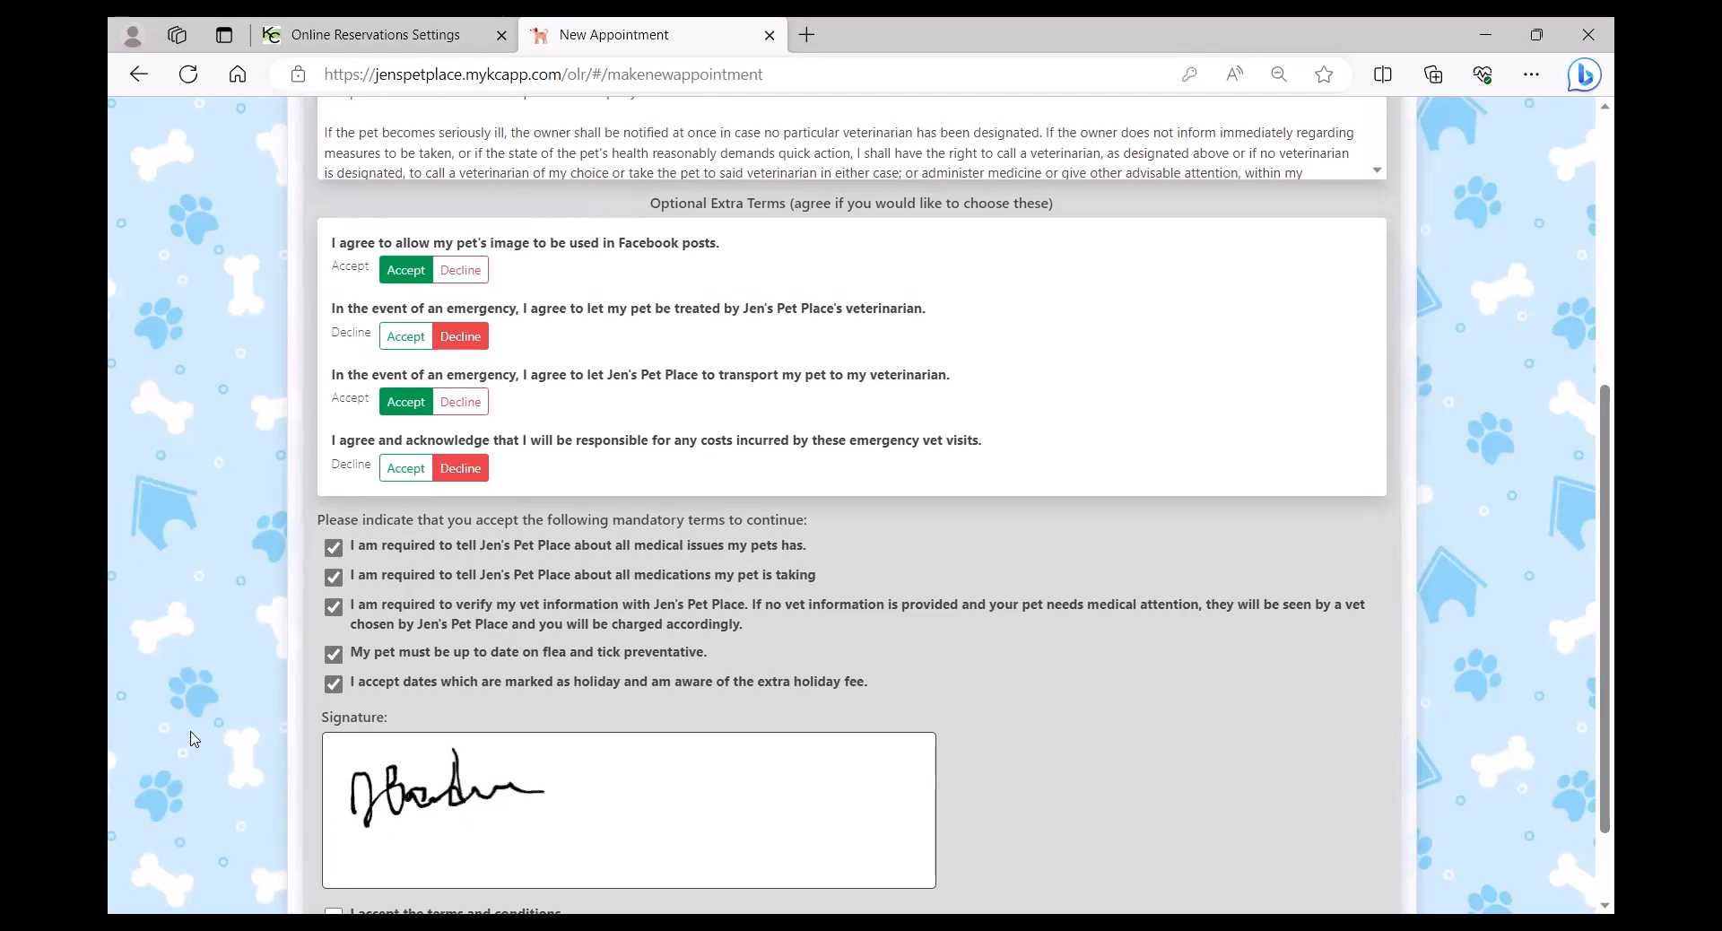
scroll(220, 749, down, 2)
click(333, 807)
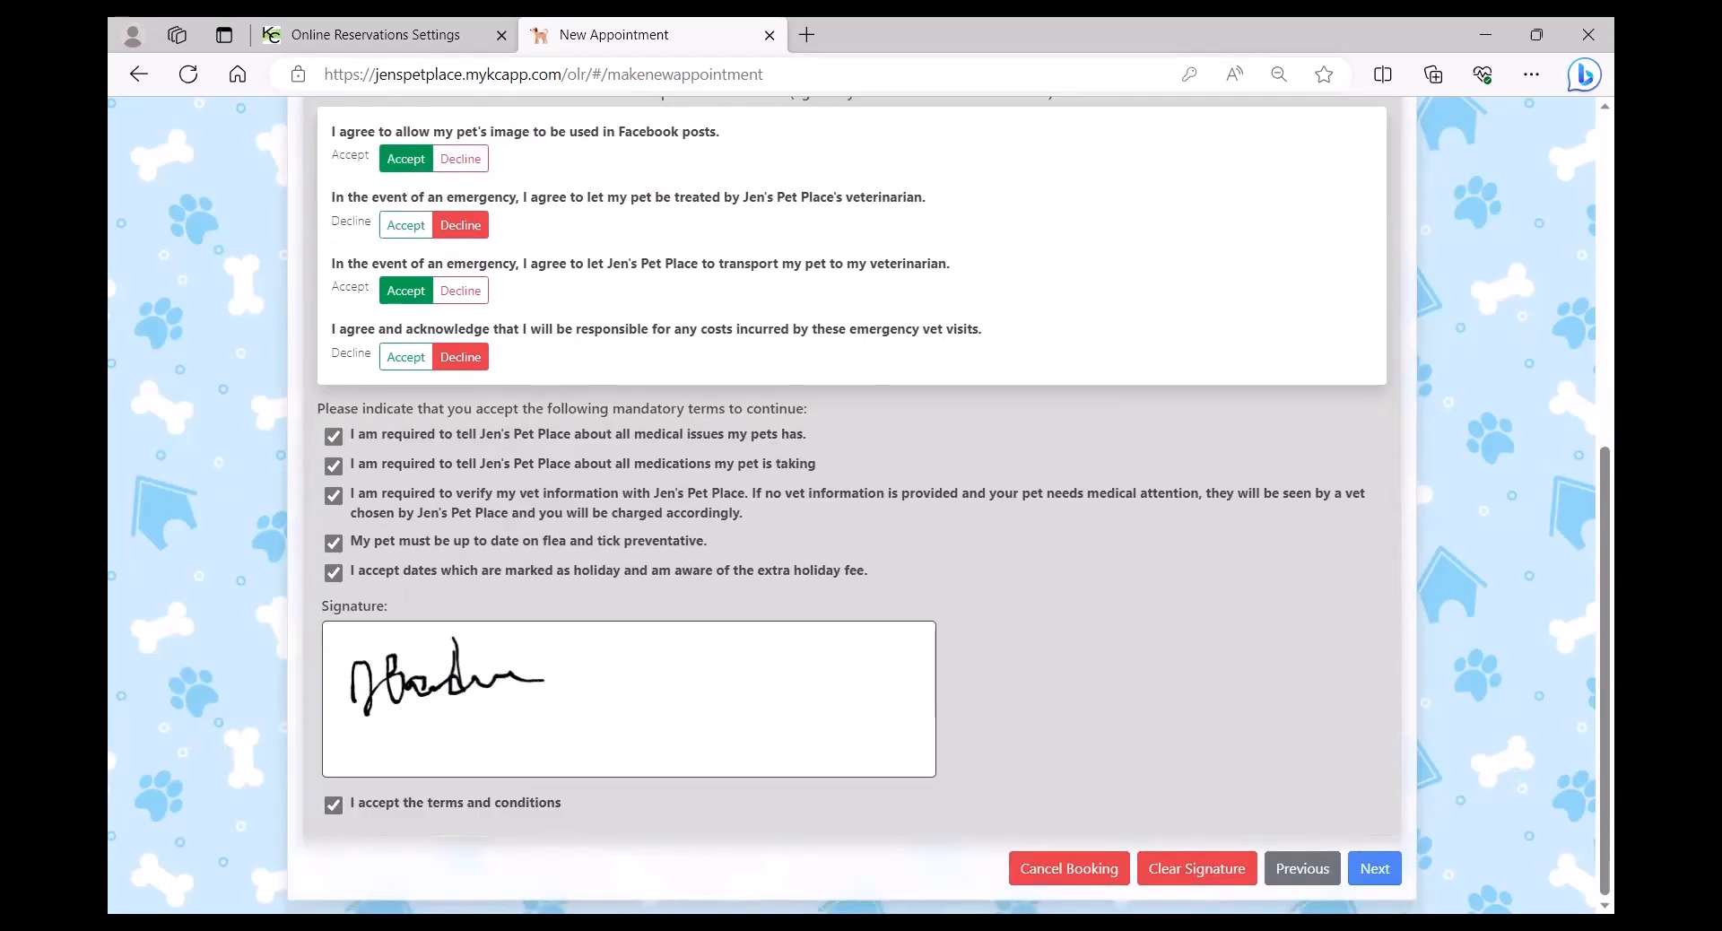
click(1376, 870)
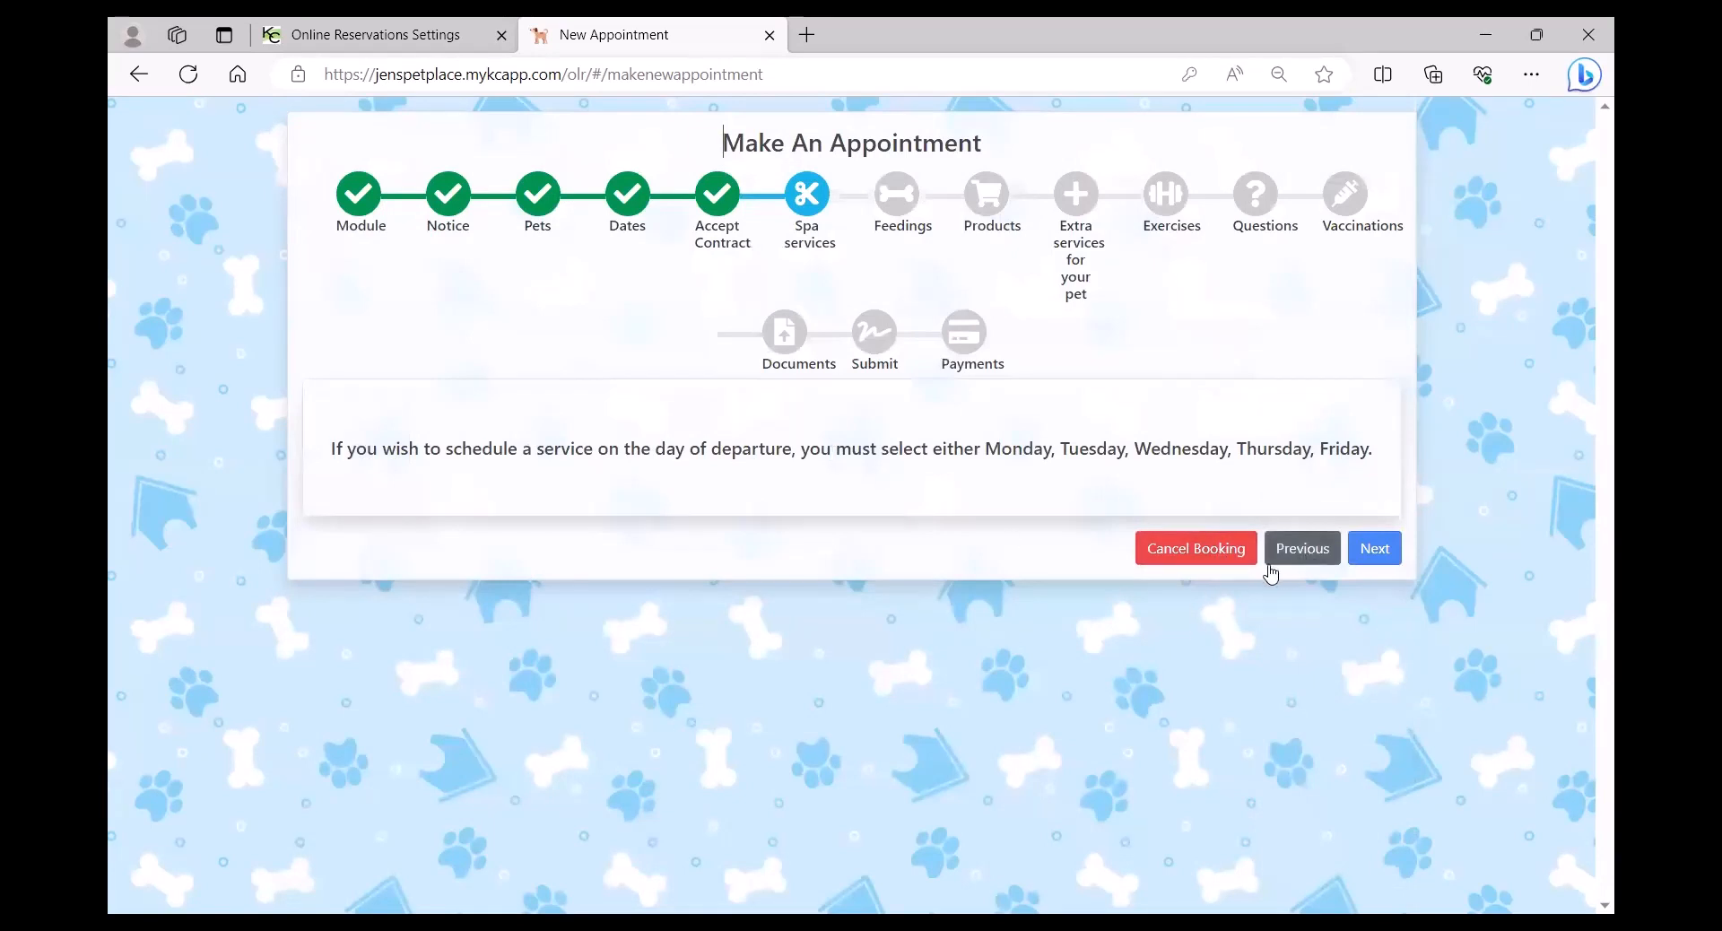
Go back to the appointment dates, set the check-out to 09/08/2023 at 10:00 AM, and continue to the contract
click(1309, 550)
scroll(1228, 822, down, 5)
scroll(1229, 821, down, 3)
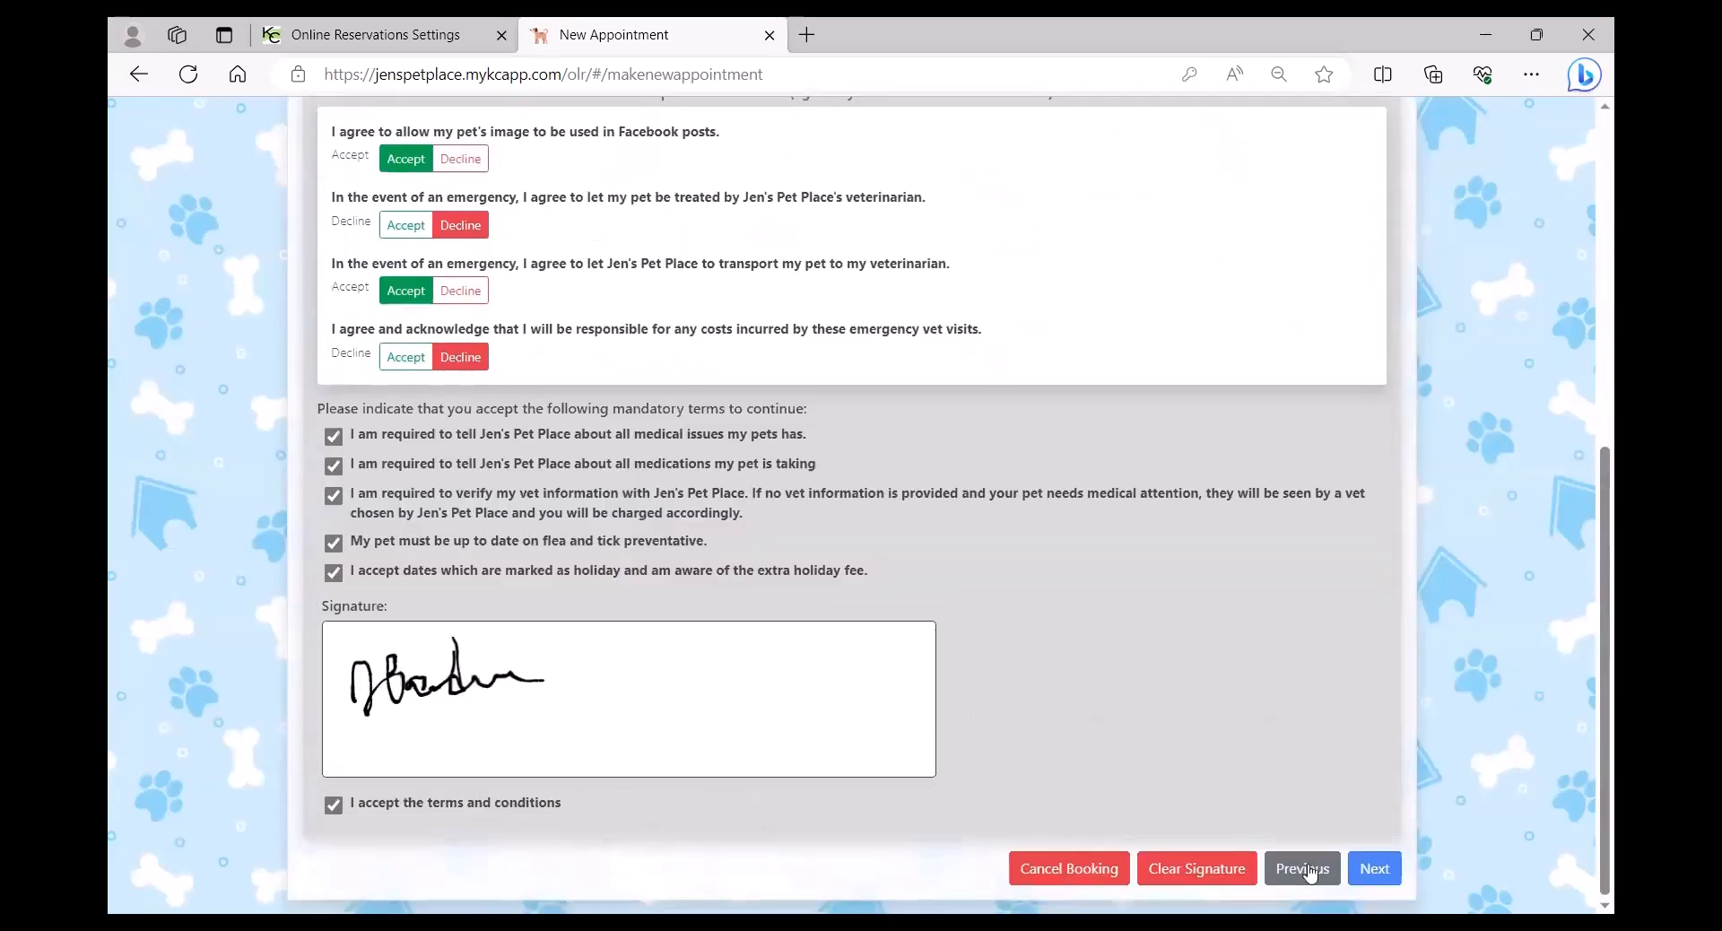
click(1305, 866)
click(962, 496)
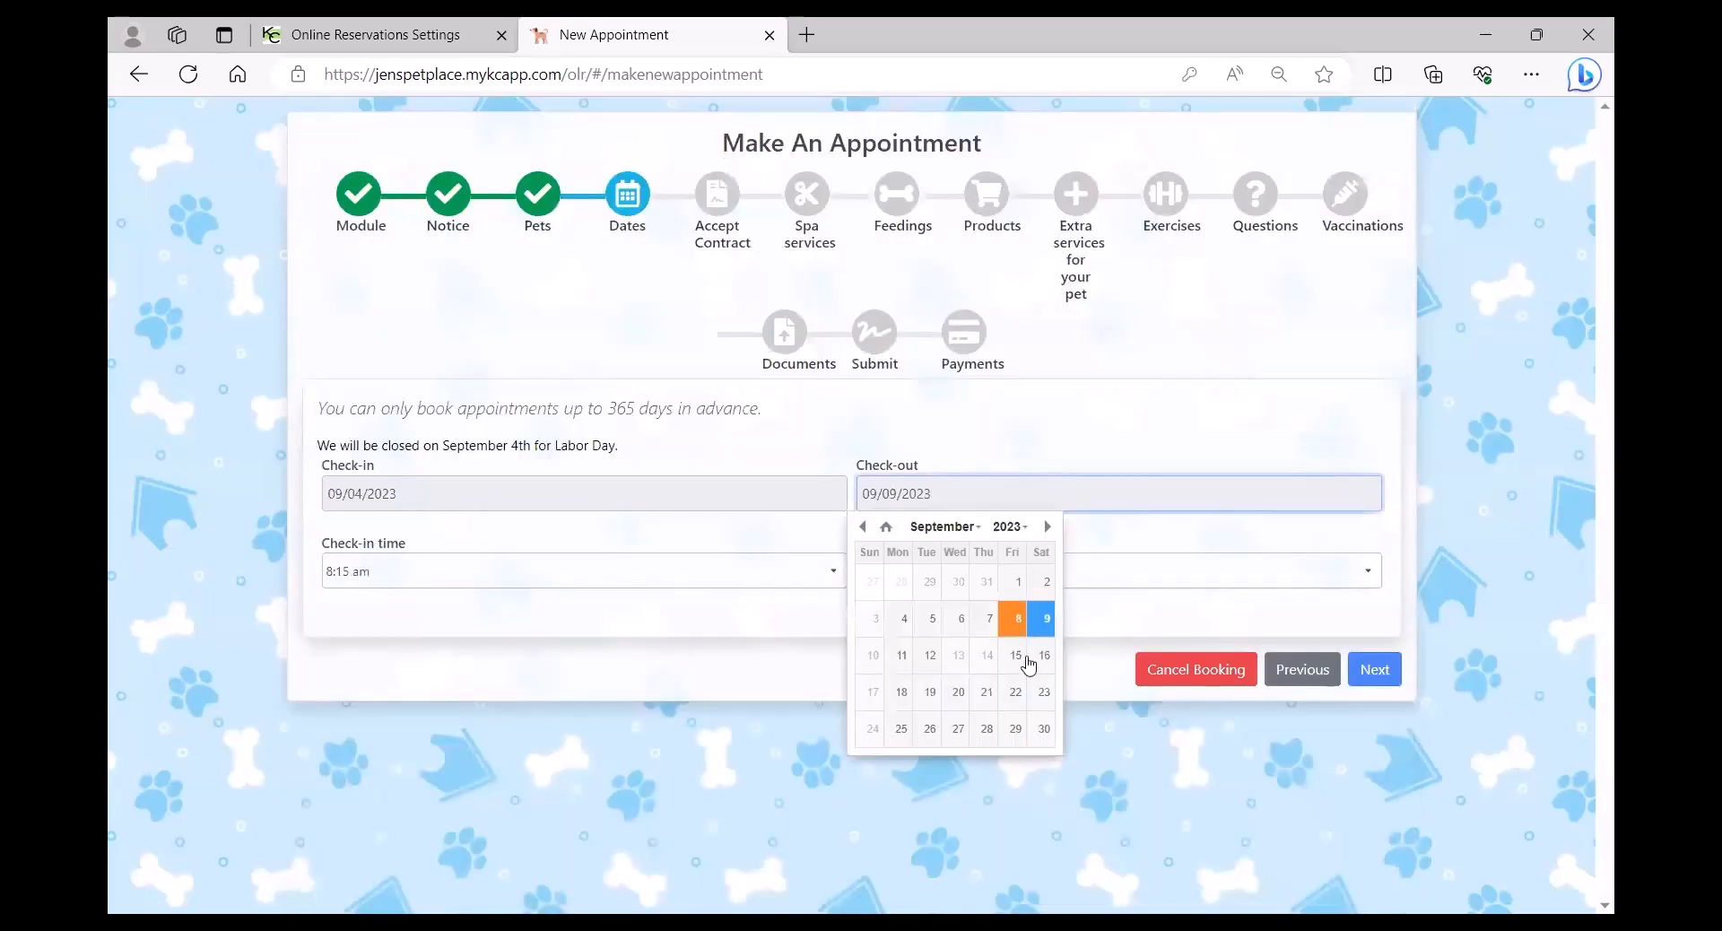
click(1011, 619)
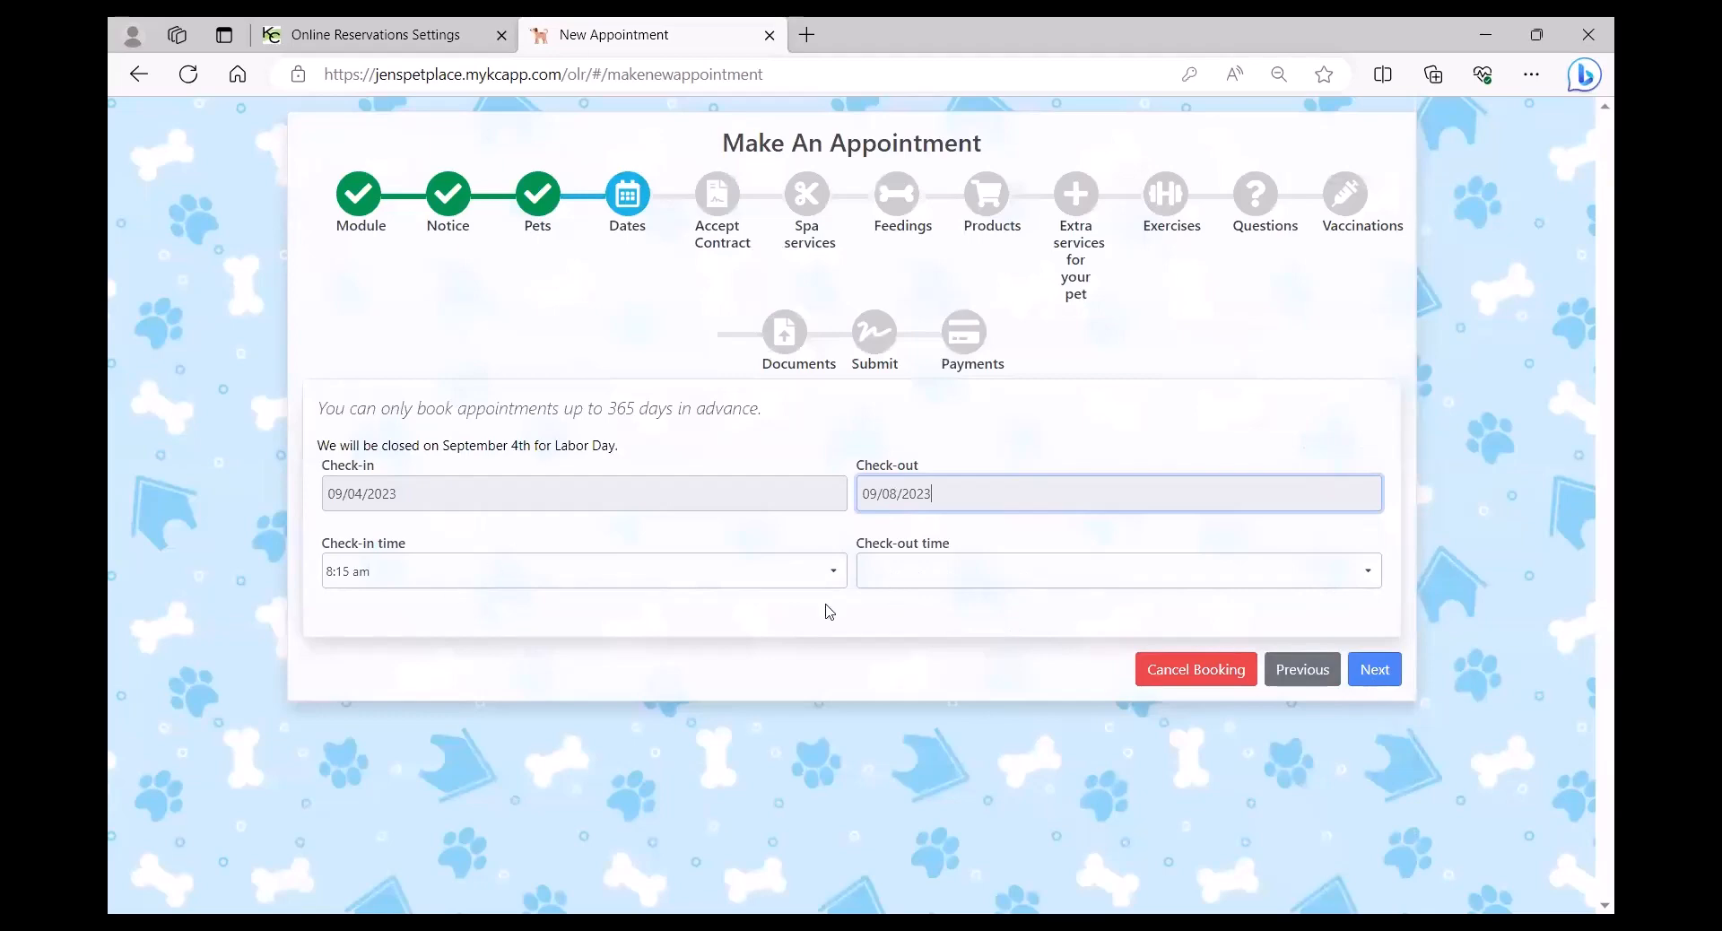
click(912, 587)
click(1374, 669)
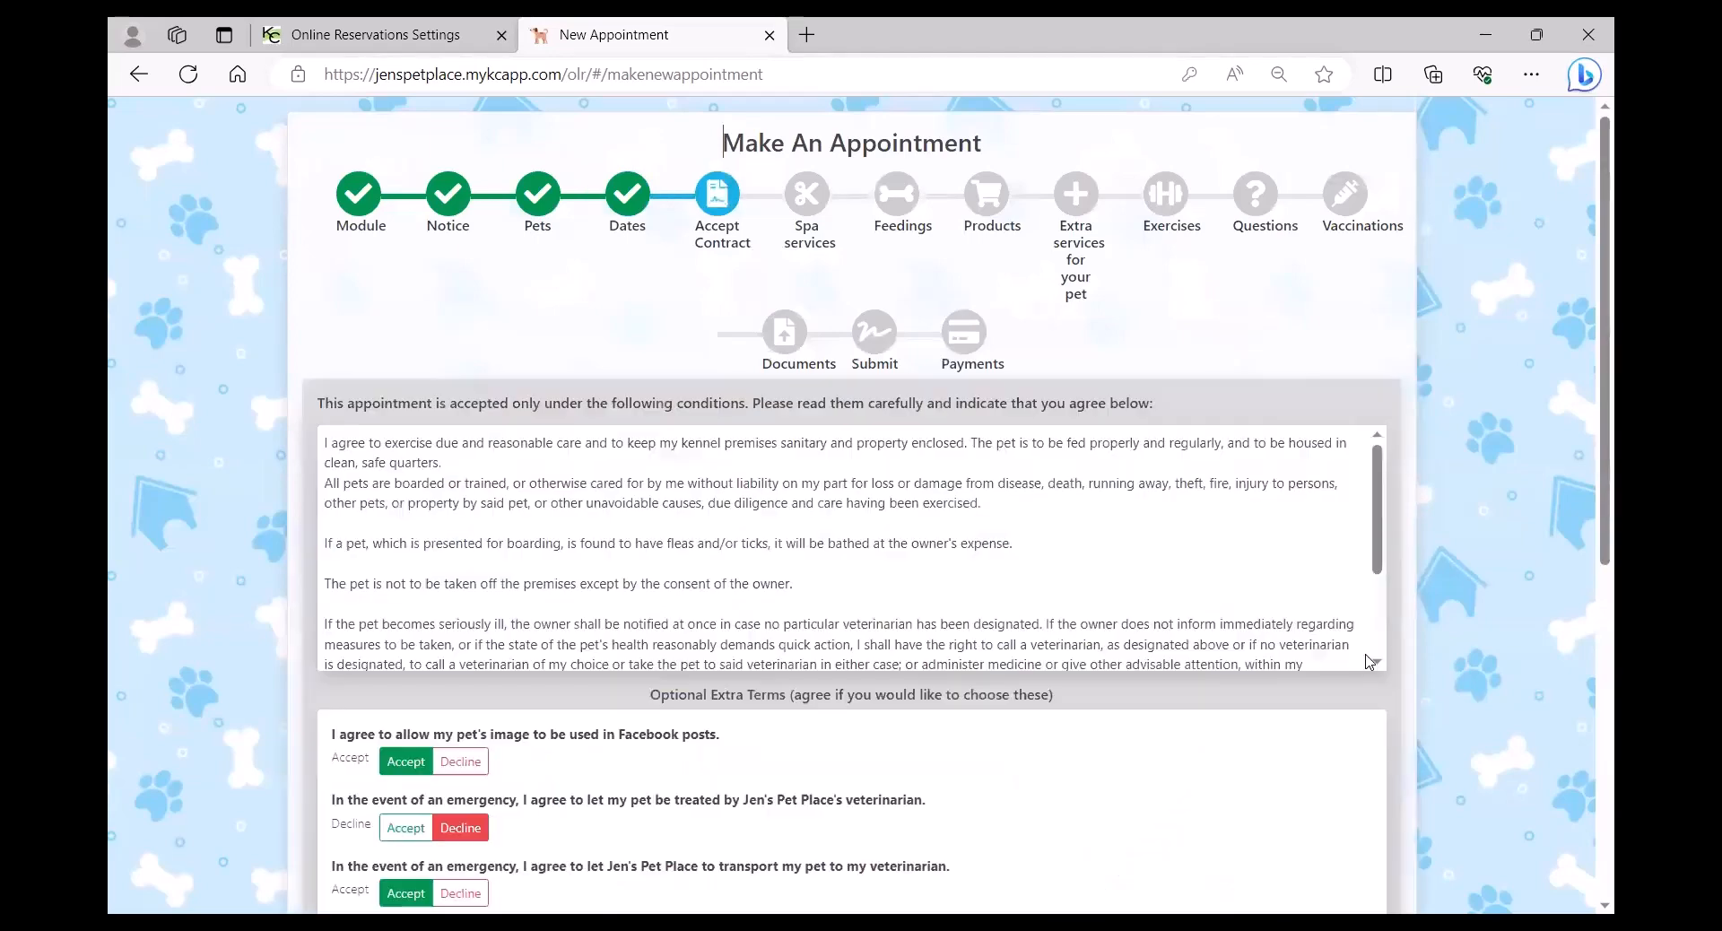
Proceed past the signed contract, add the Nails and anal glands departure service, and continue to the feedings
scroll(1130, 731, down, 7)
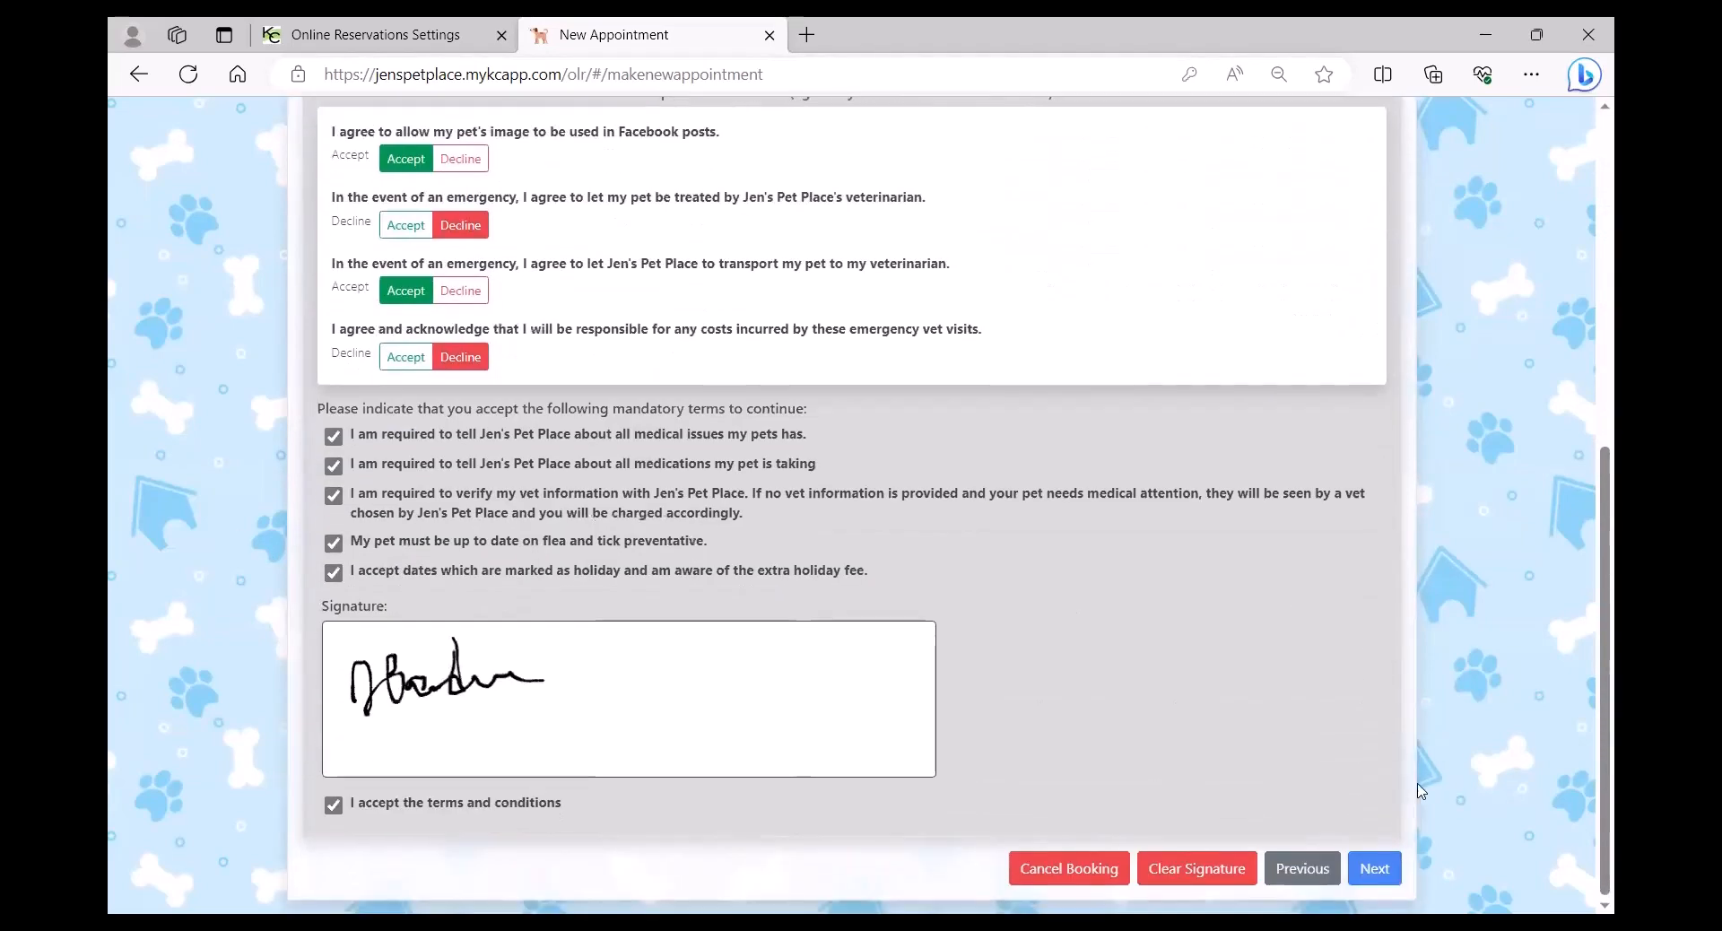
click(1374, 869)
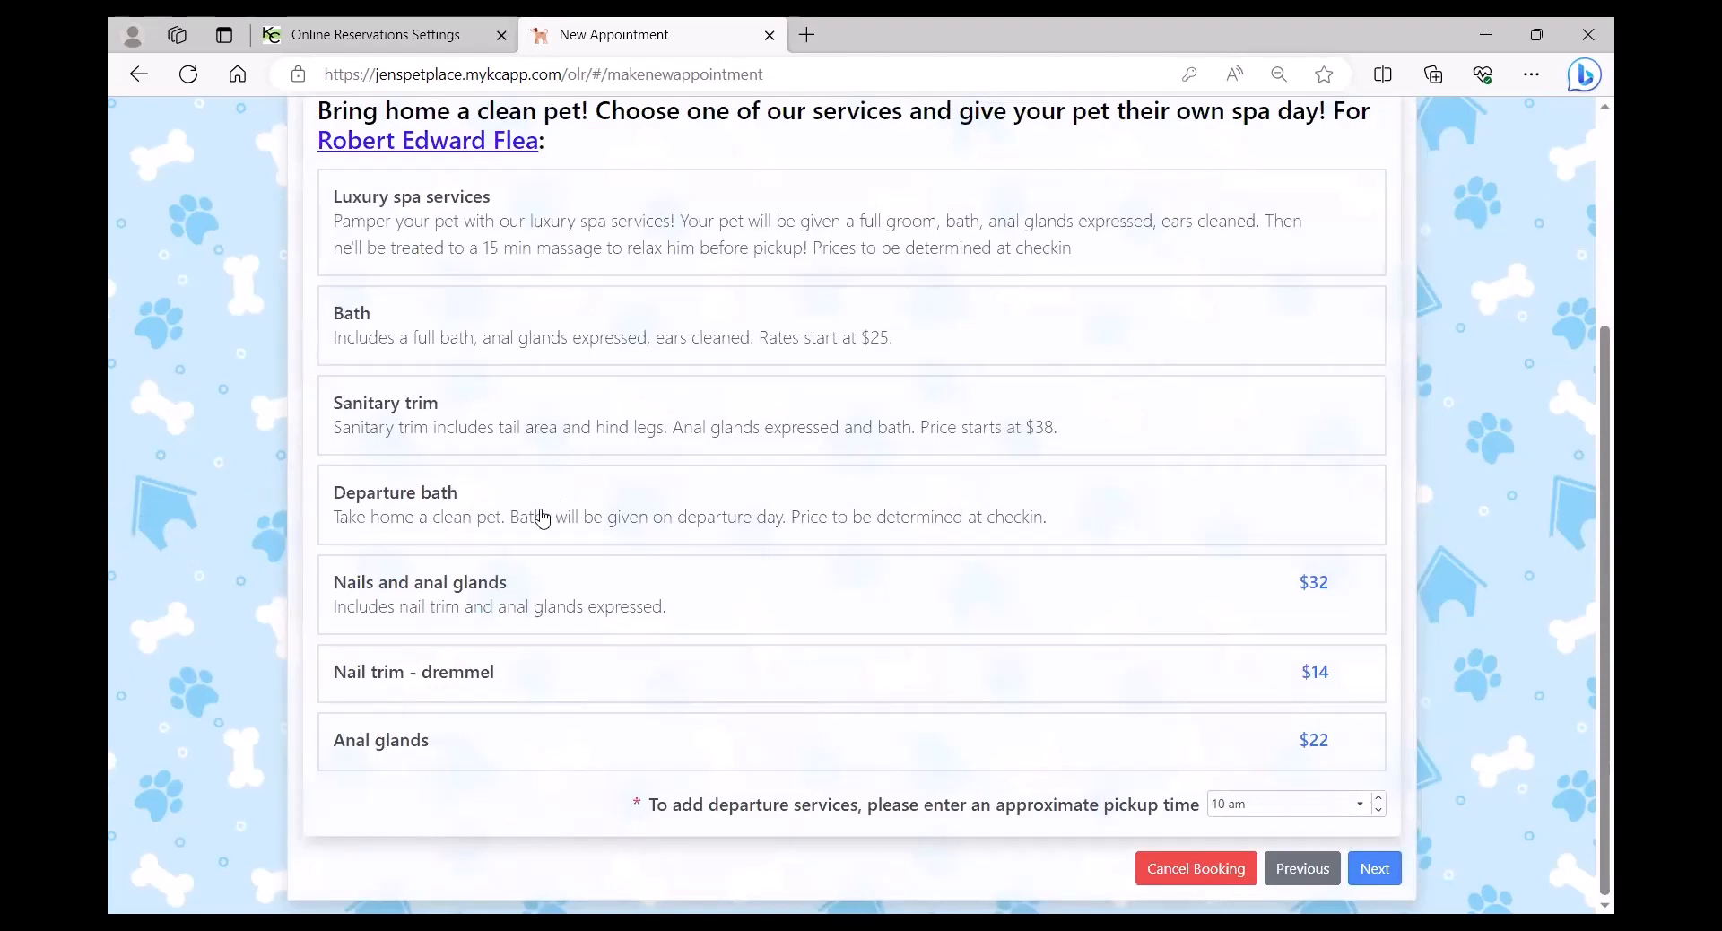
click(737, 629)
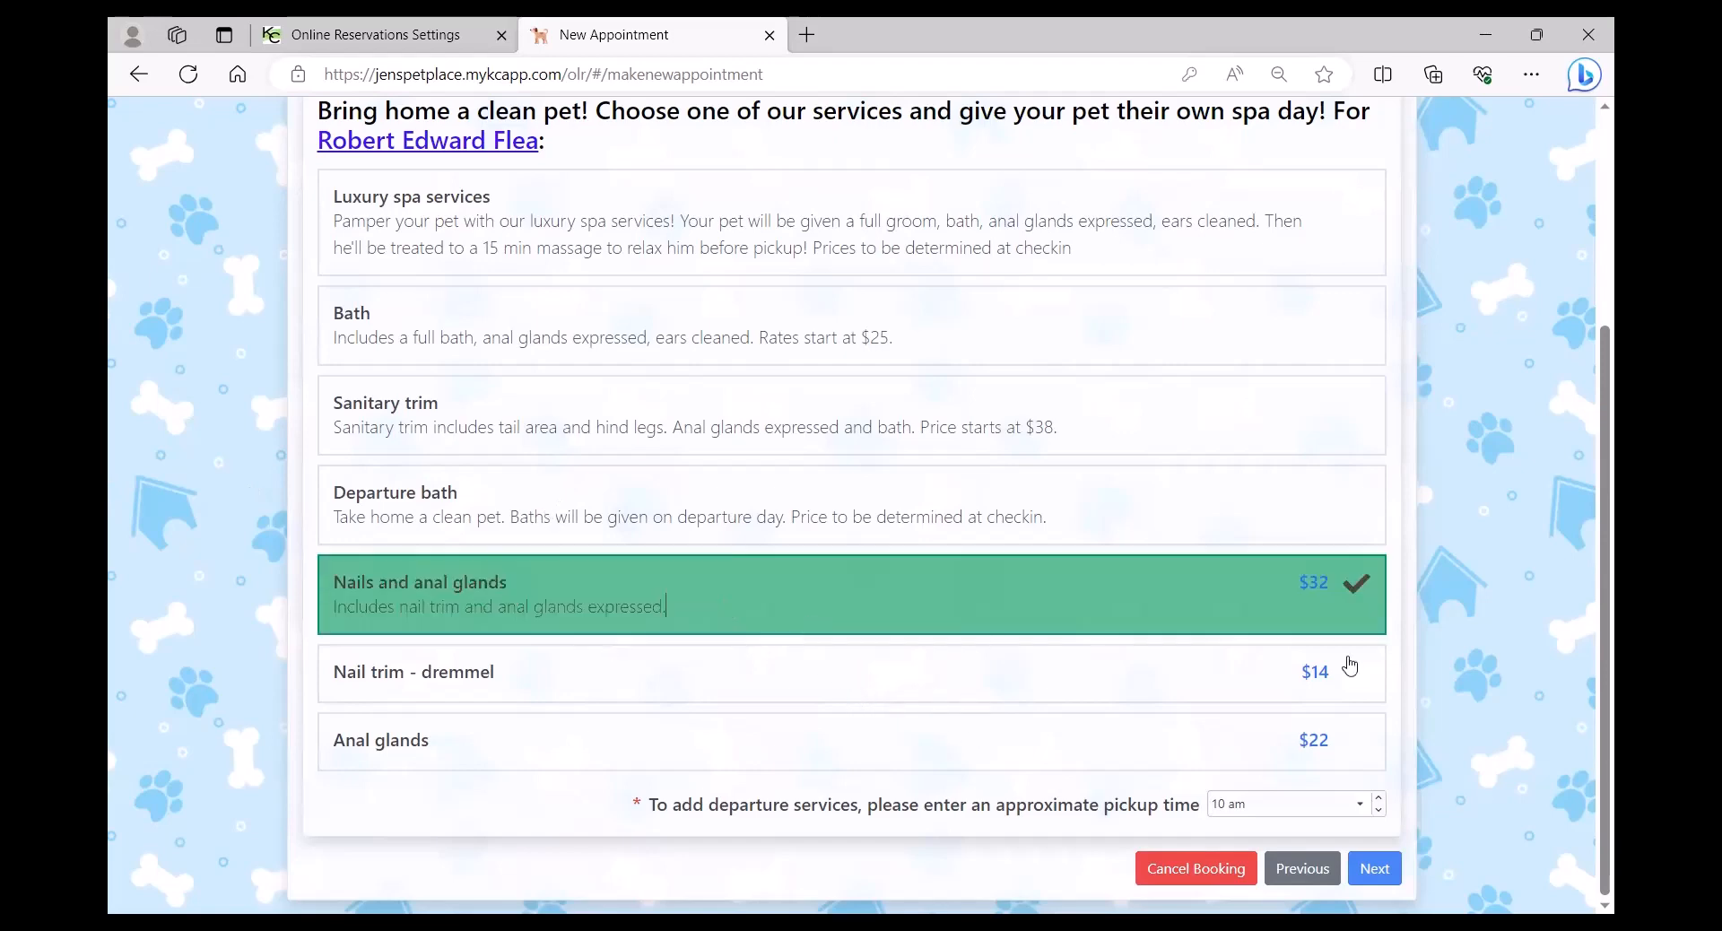
click(1394, 874)
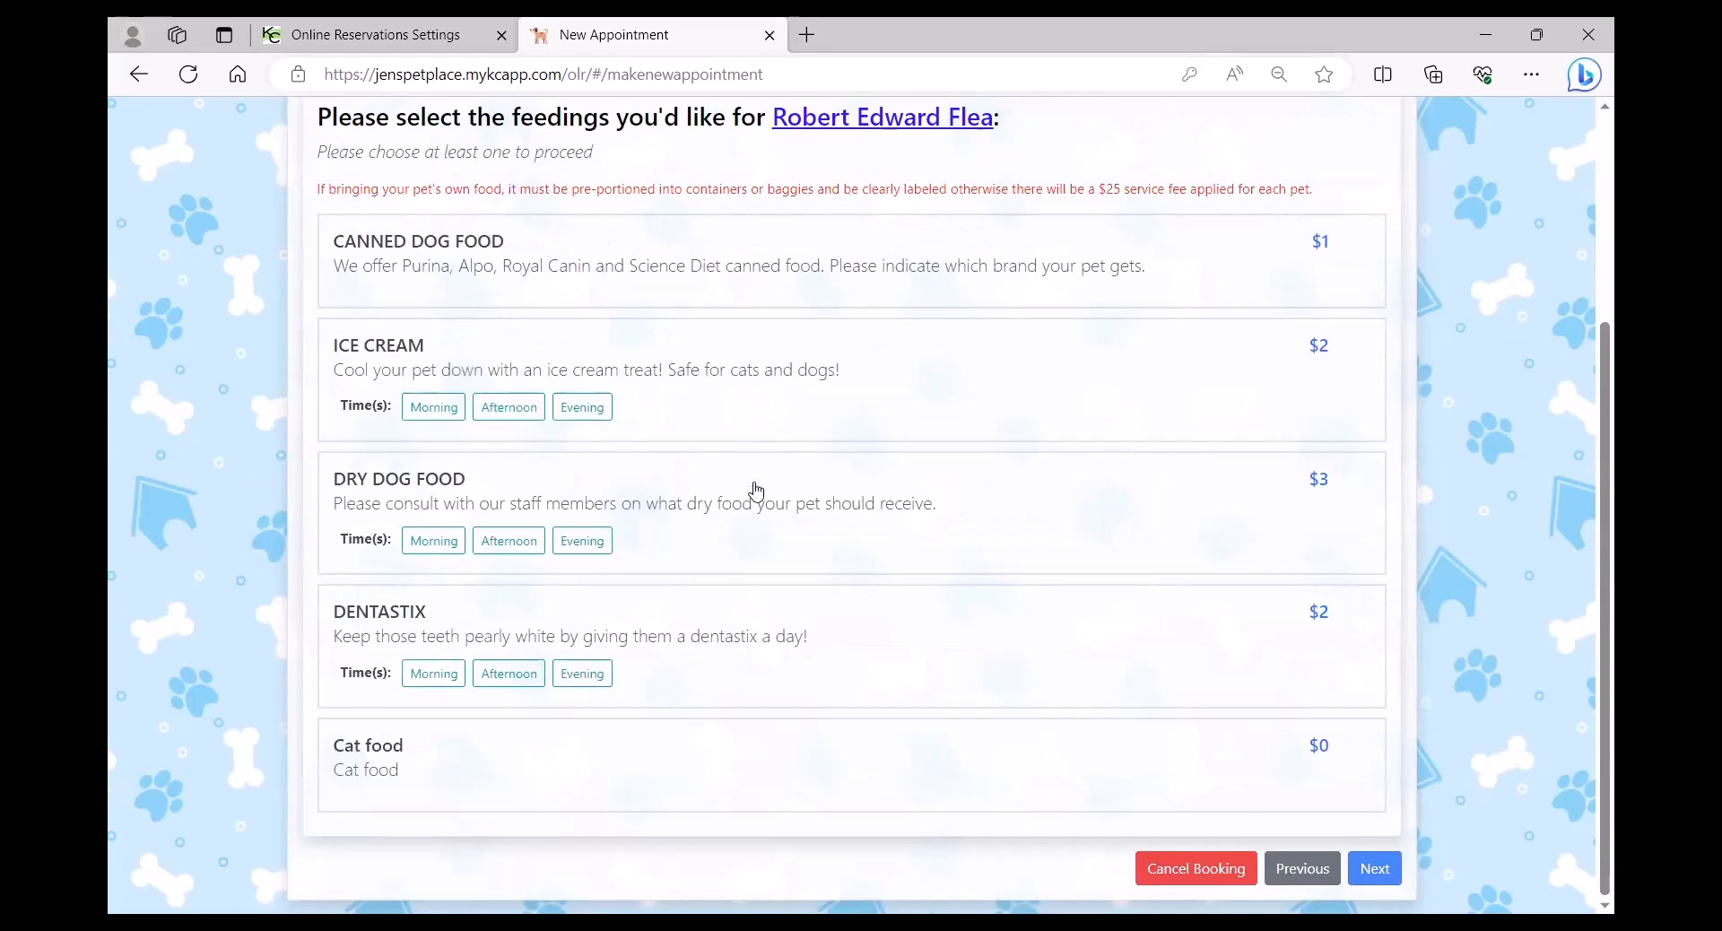
Select dry dog food for the morning and evening feedings and continue to the run sizes
scroll(838, 521, up, 1)
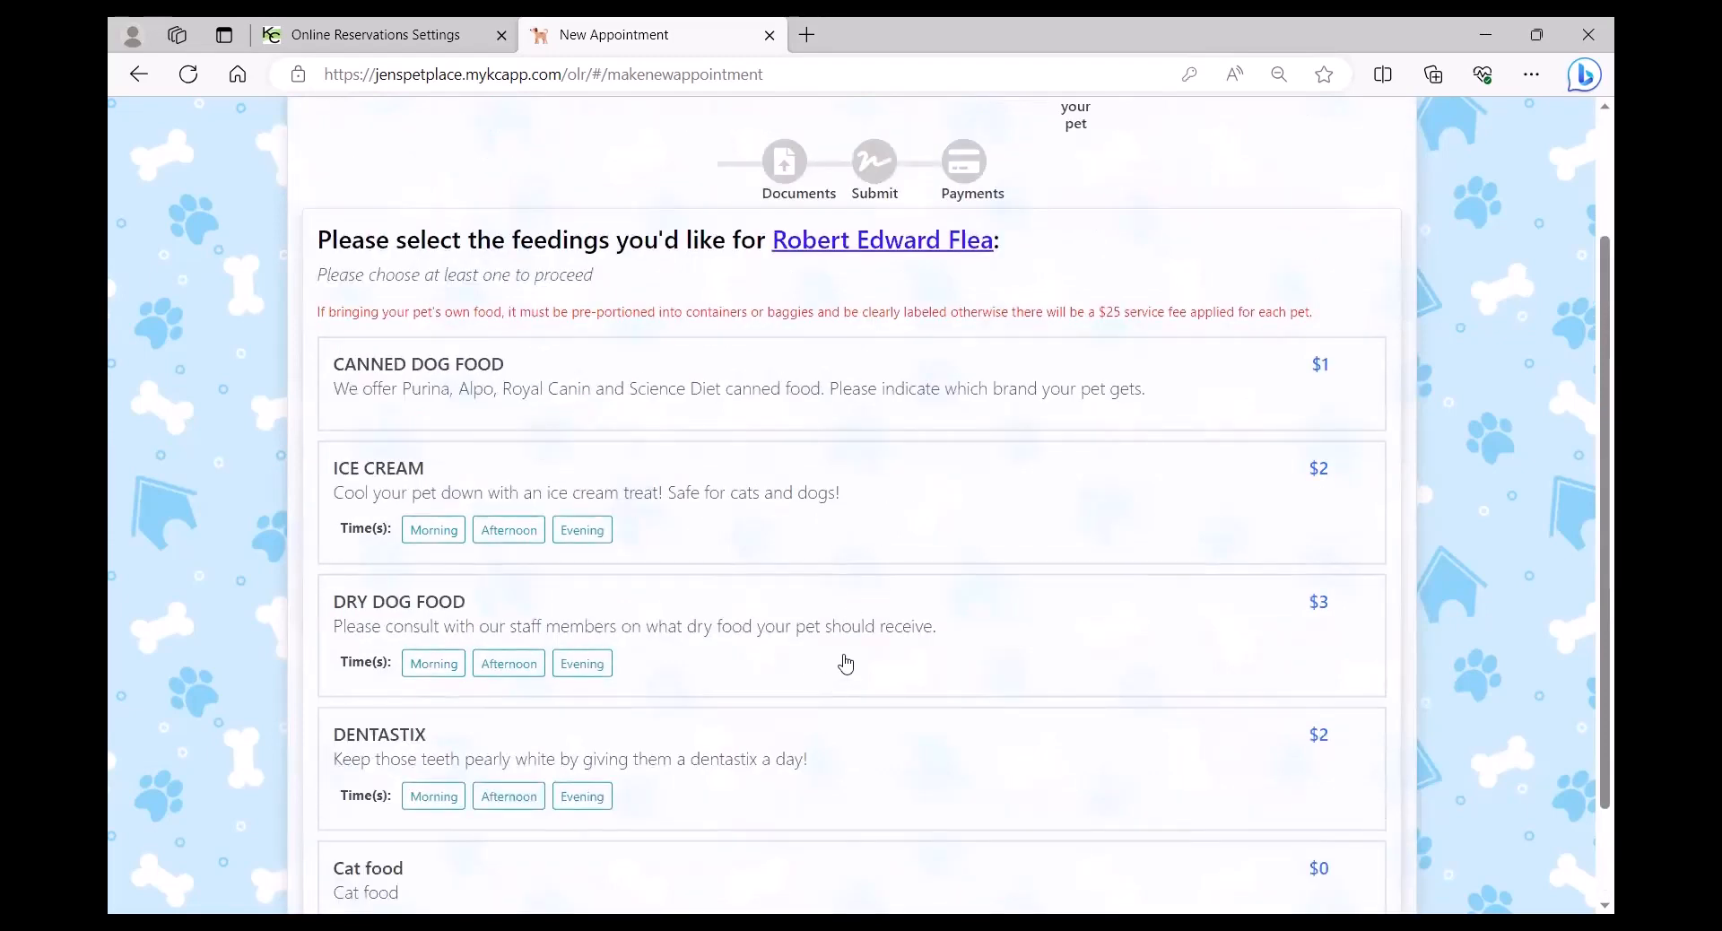
click(619, 664)
click(438, 663)
click(606, 668)
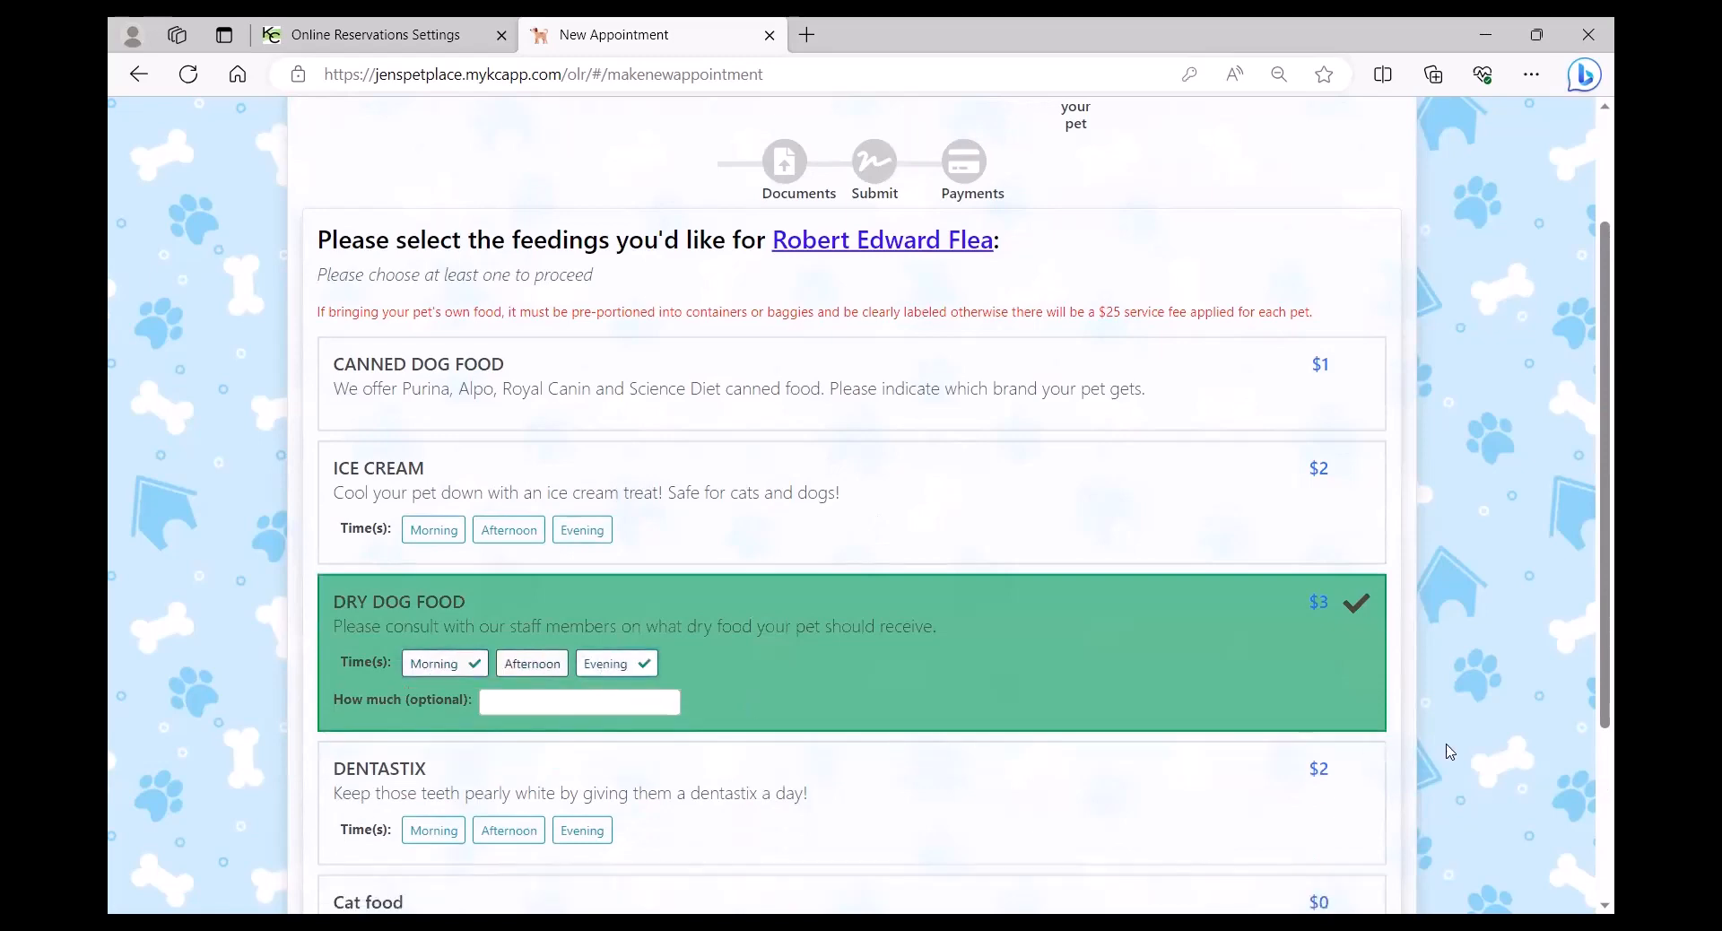
scroll(987, 771, down, 3)
click(1375, 868)
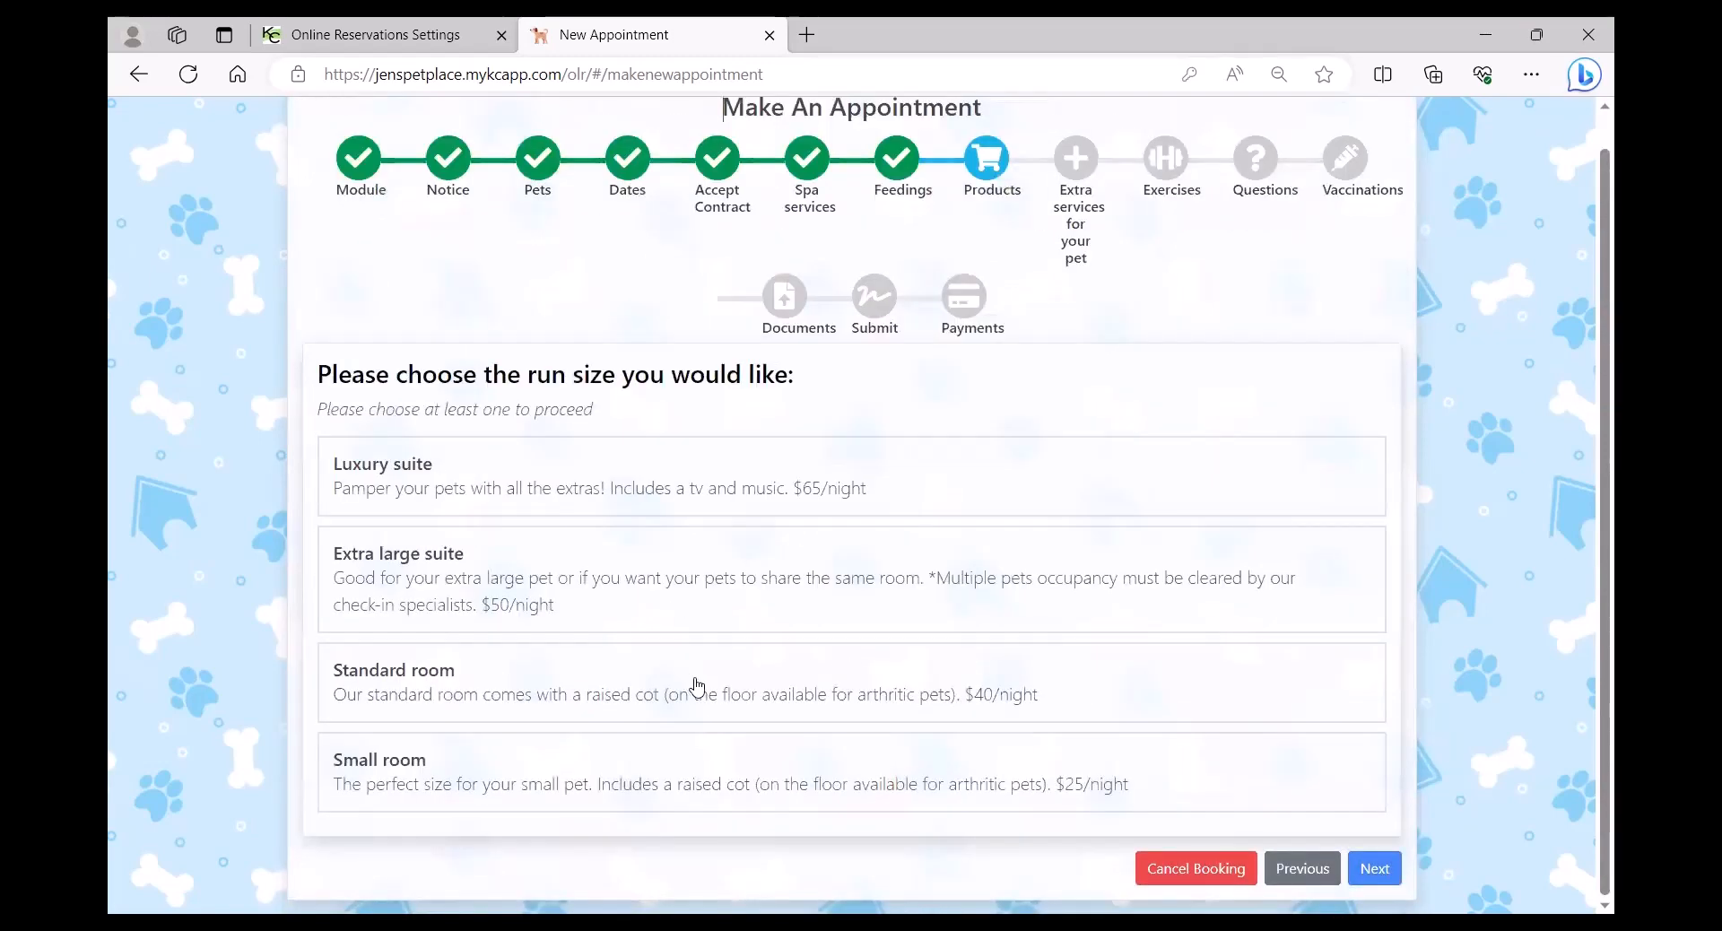
Choose the Extra large suite as the run size and add the Furminator extra service, continuing to the exercises
click(726, 601)
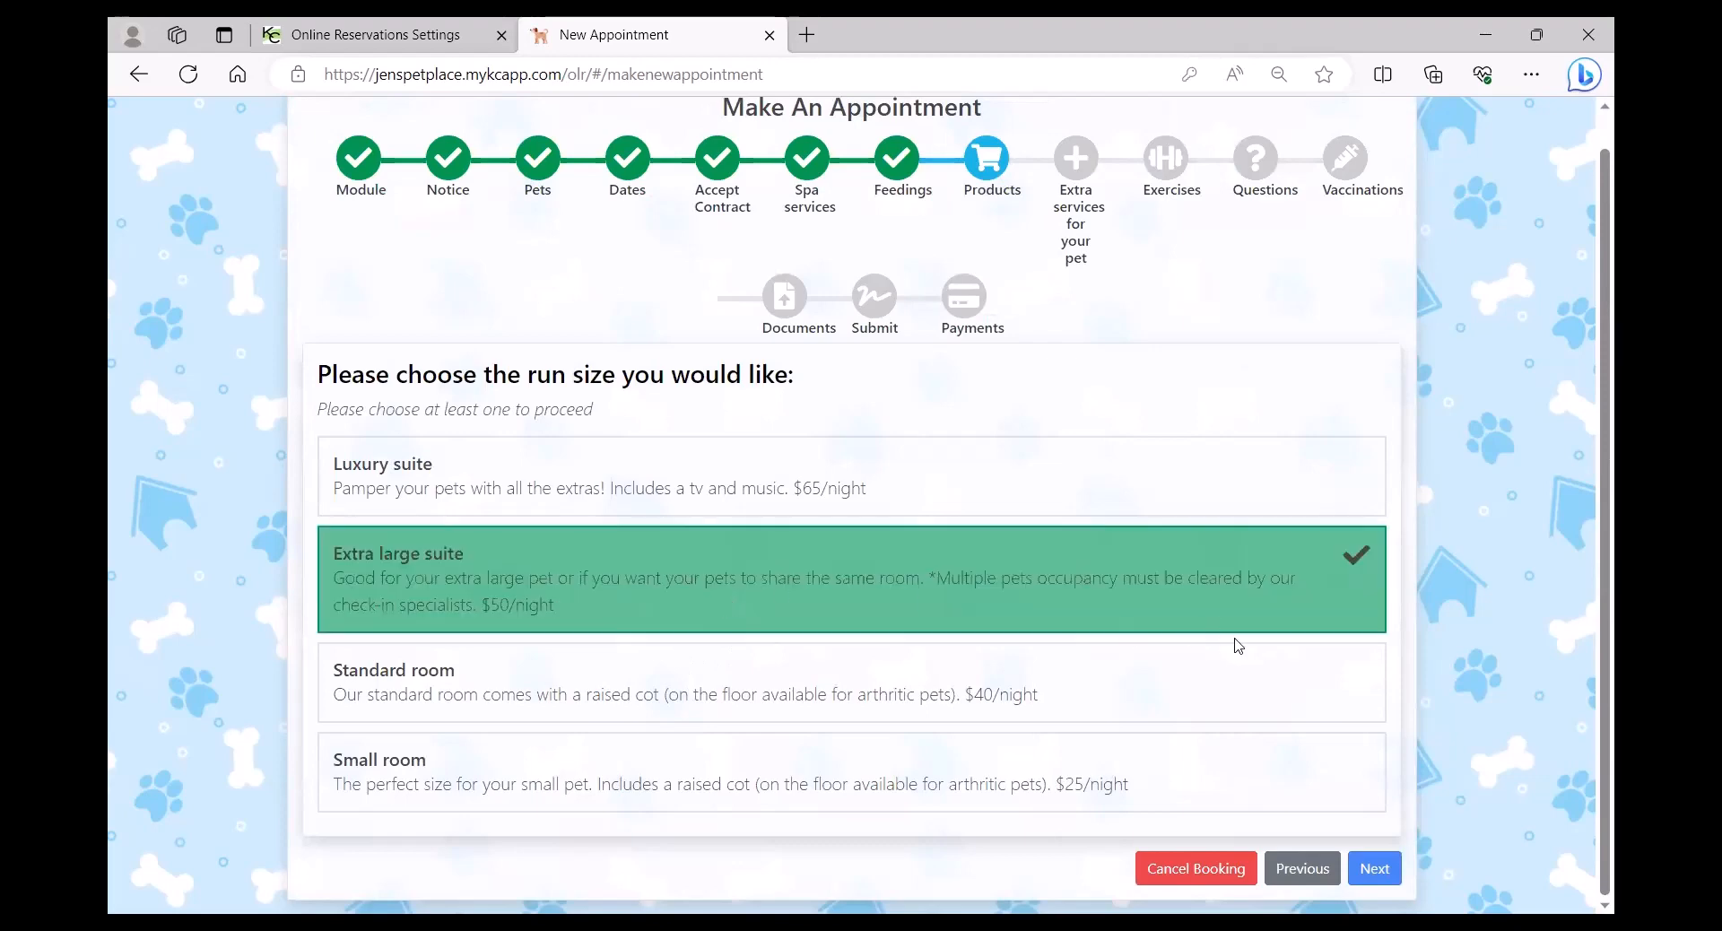
click(1375, 869)
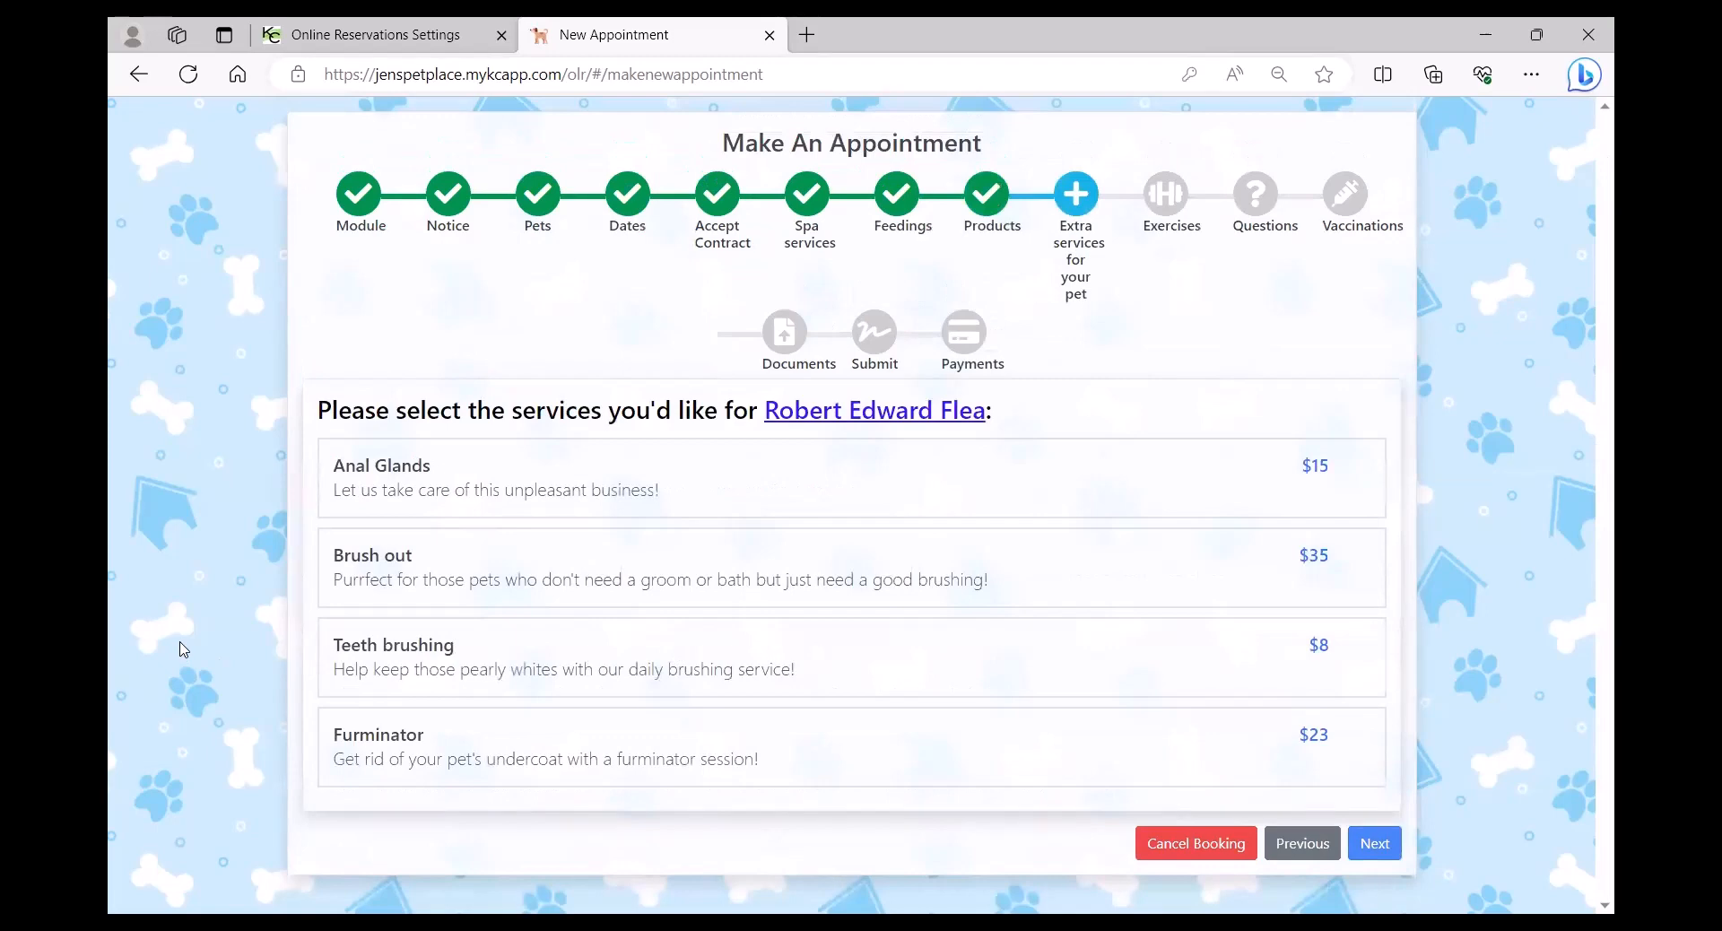
click(664, 763)
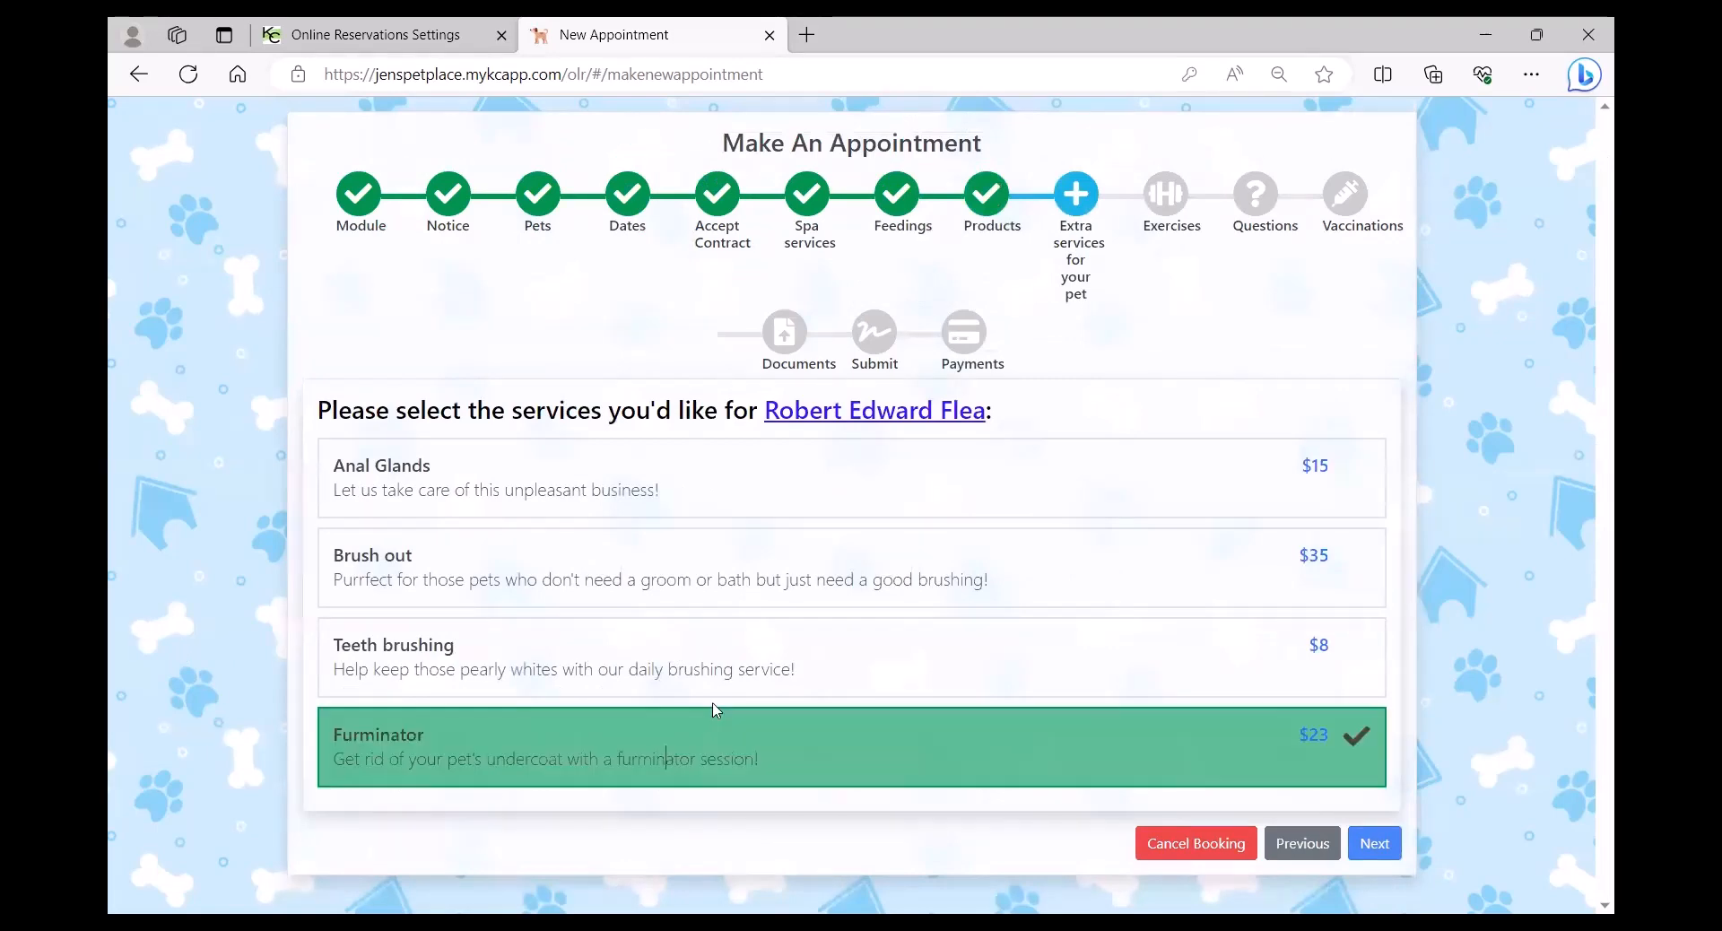
click(1385, 852)
Add morning and evening Cuddle Time, Hiking, and an afternoon Walk With Other Pets as exercises, and continue to the questions
scroll(224, 643, down, 2)
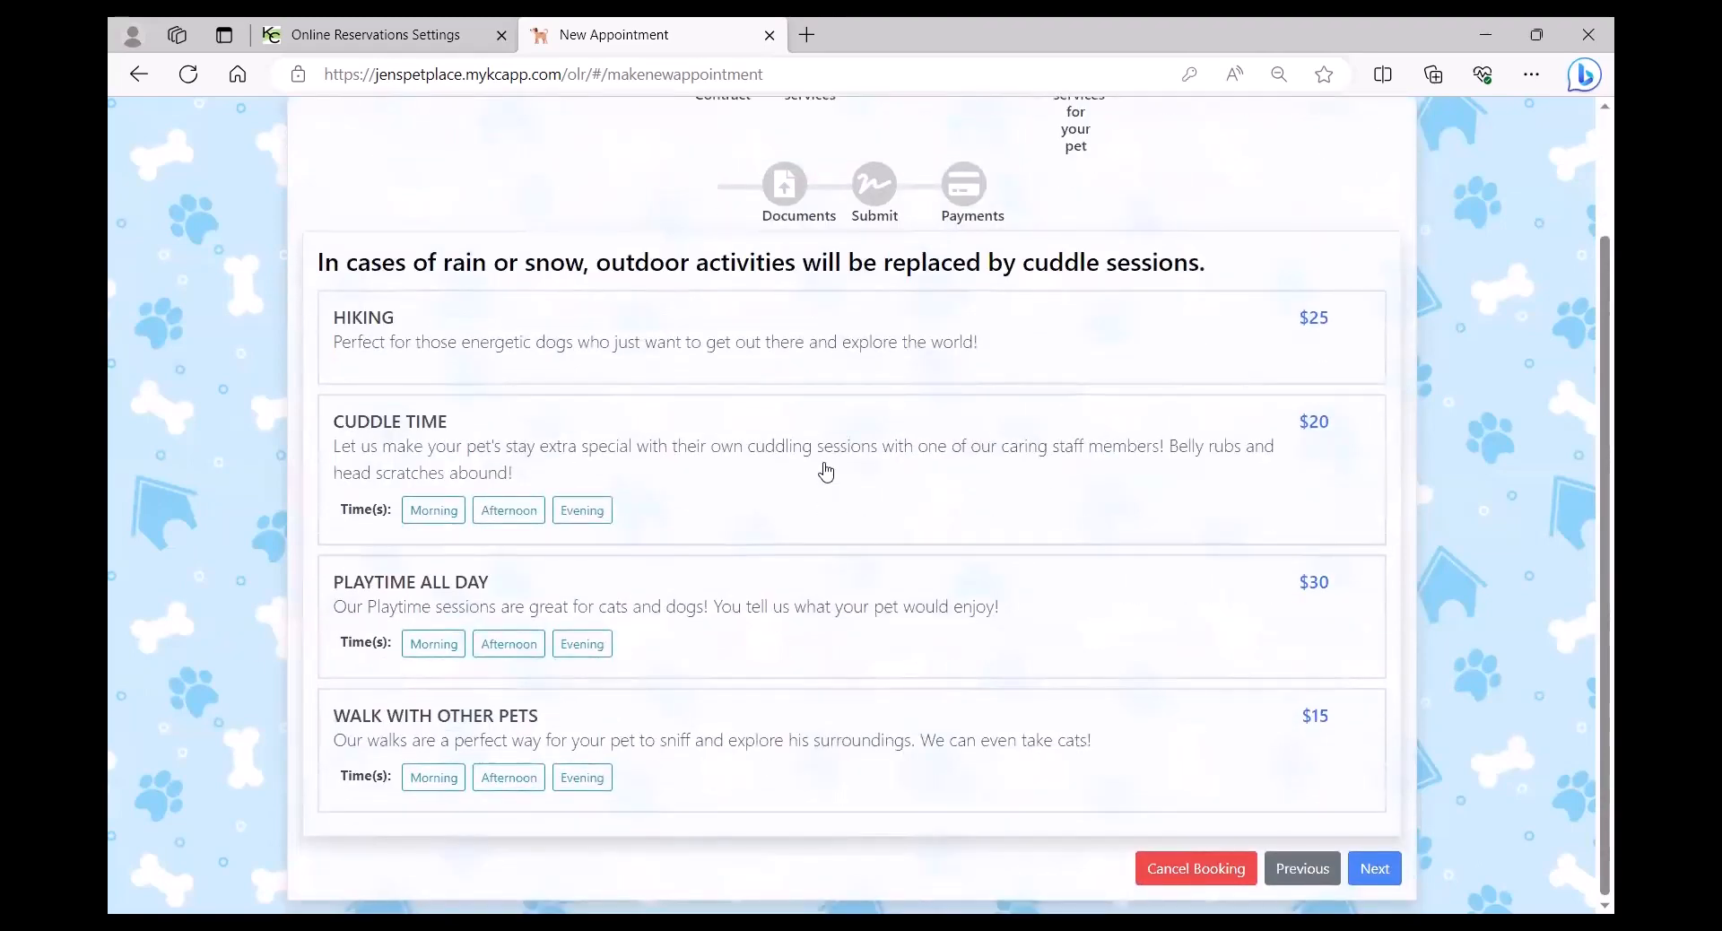
click(513, 473)
click(428, 513)
click(605, 511)
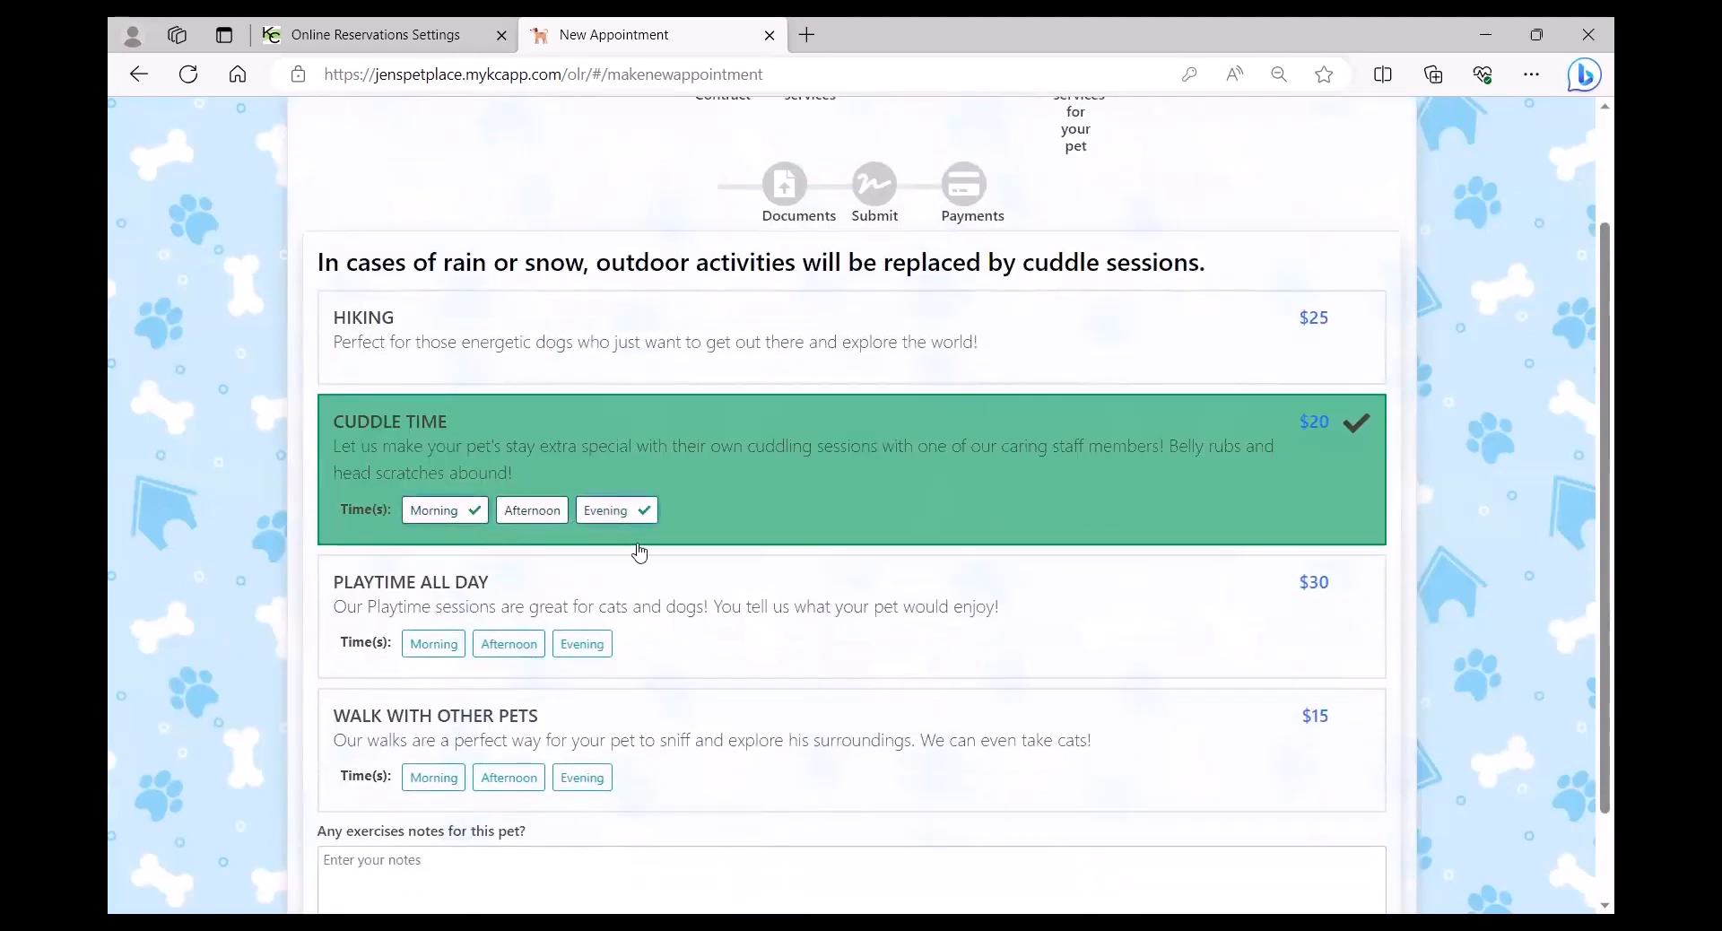
click(682, 348)
click(751, 780)
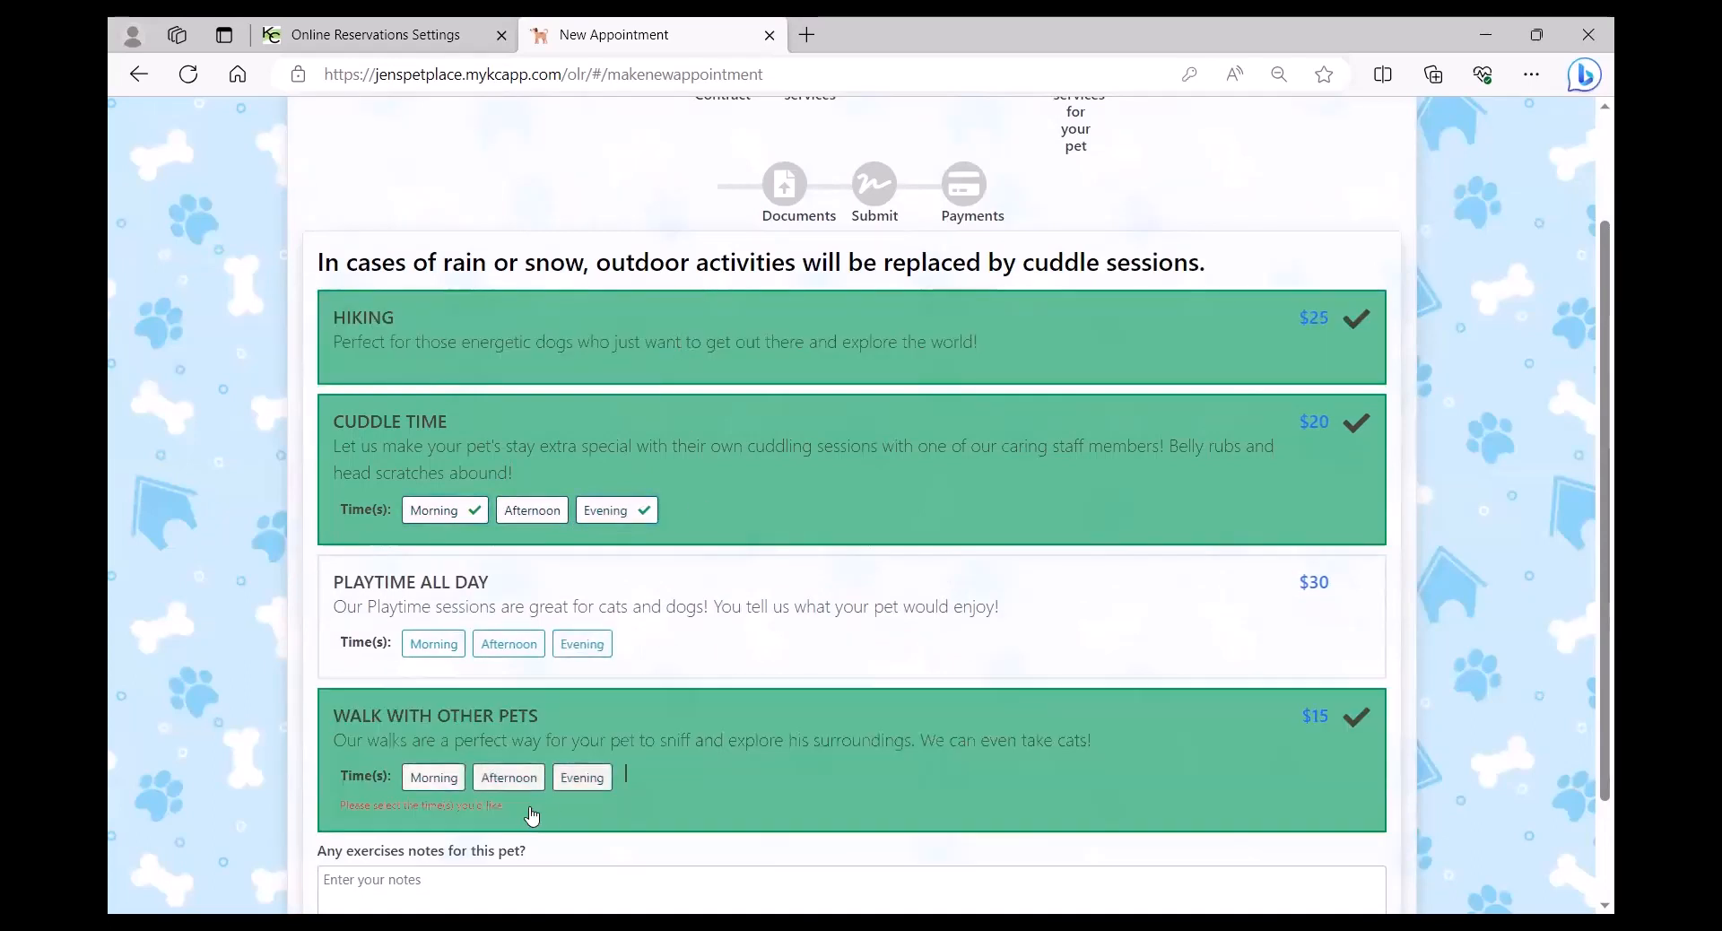
click(507, 780)
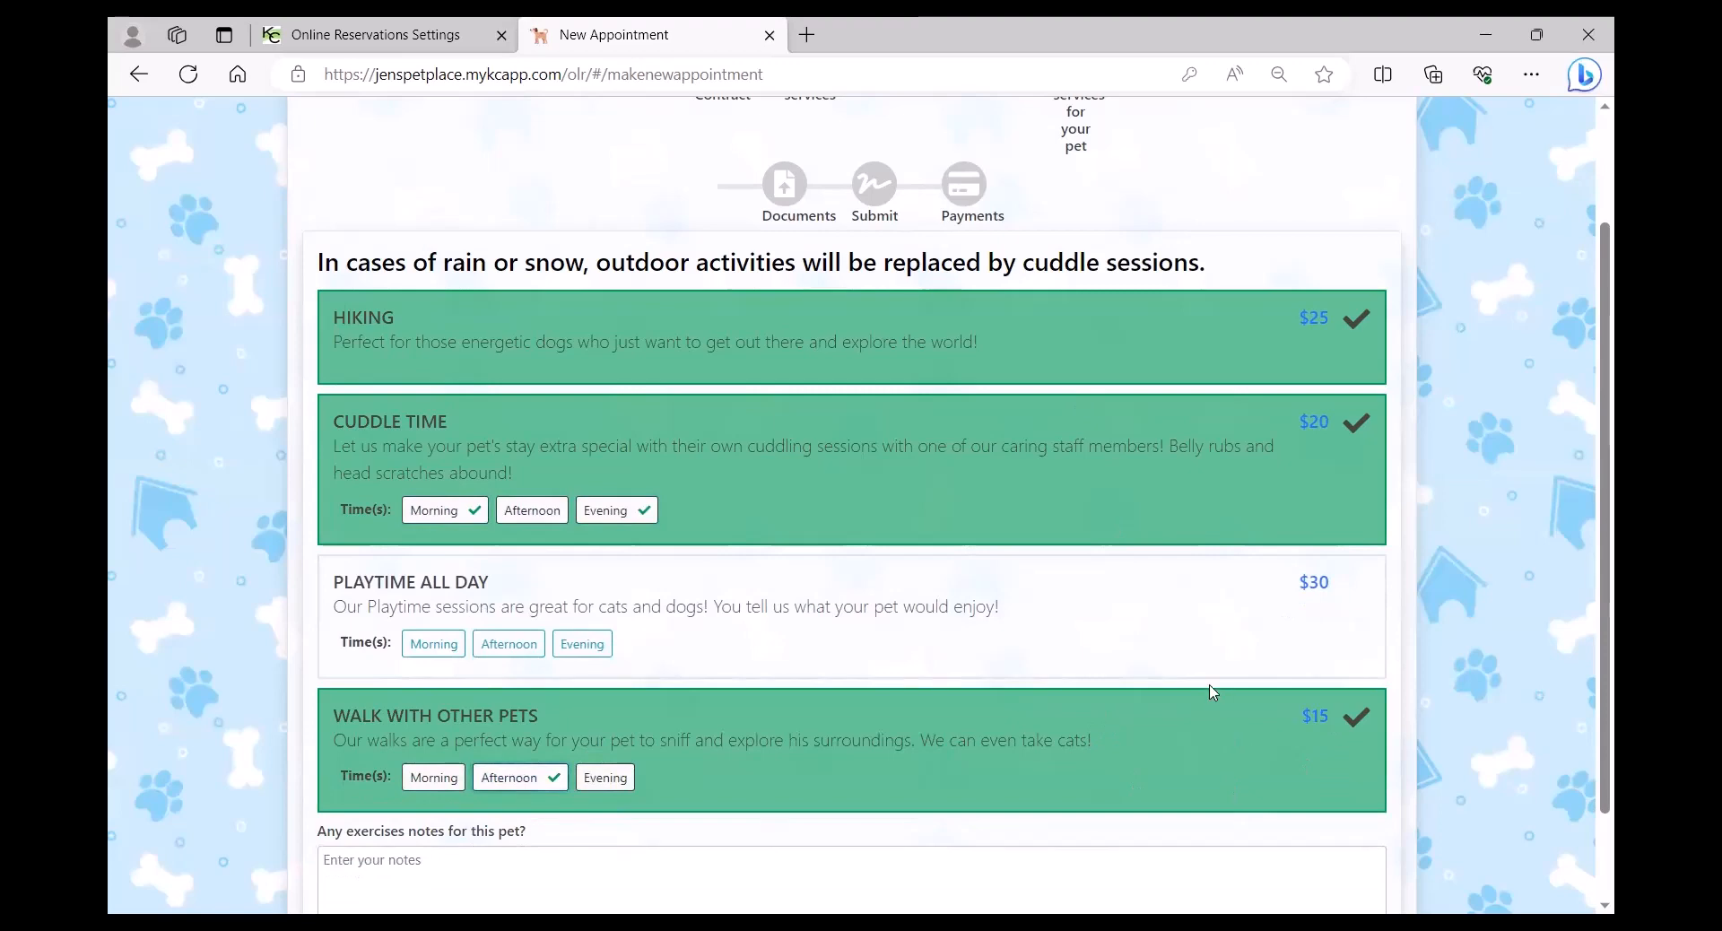
scroll(1210, 695, down, 1)
click(1375, 869)
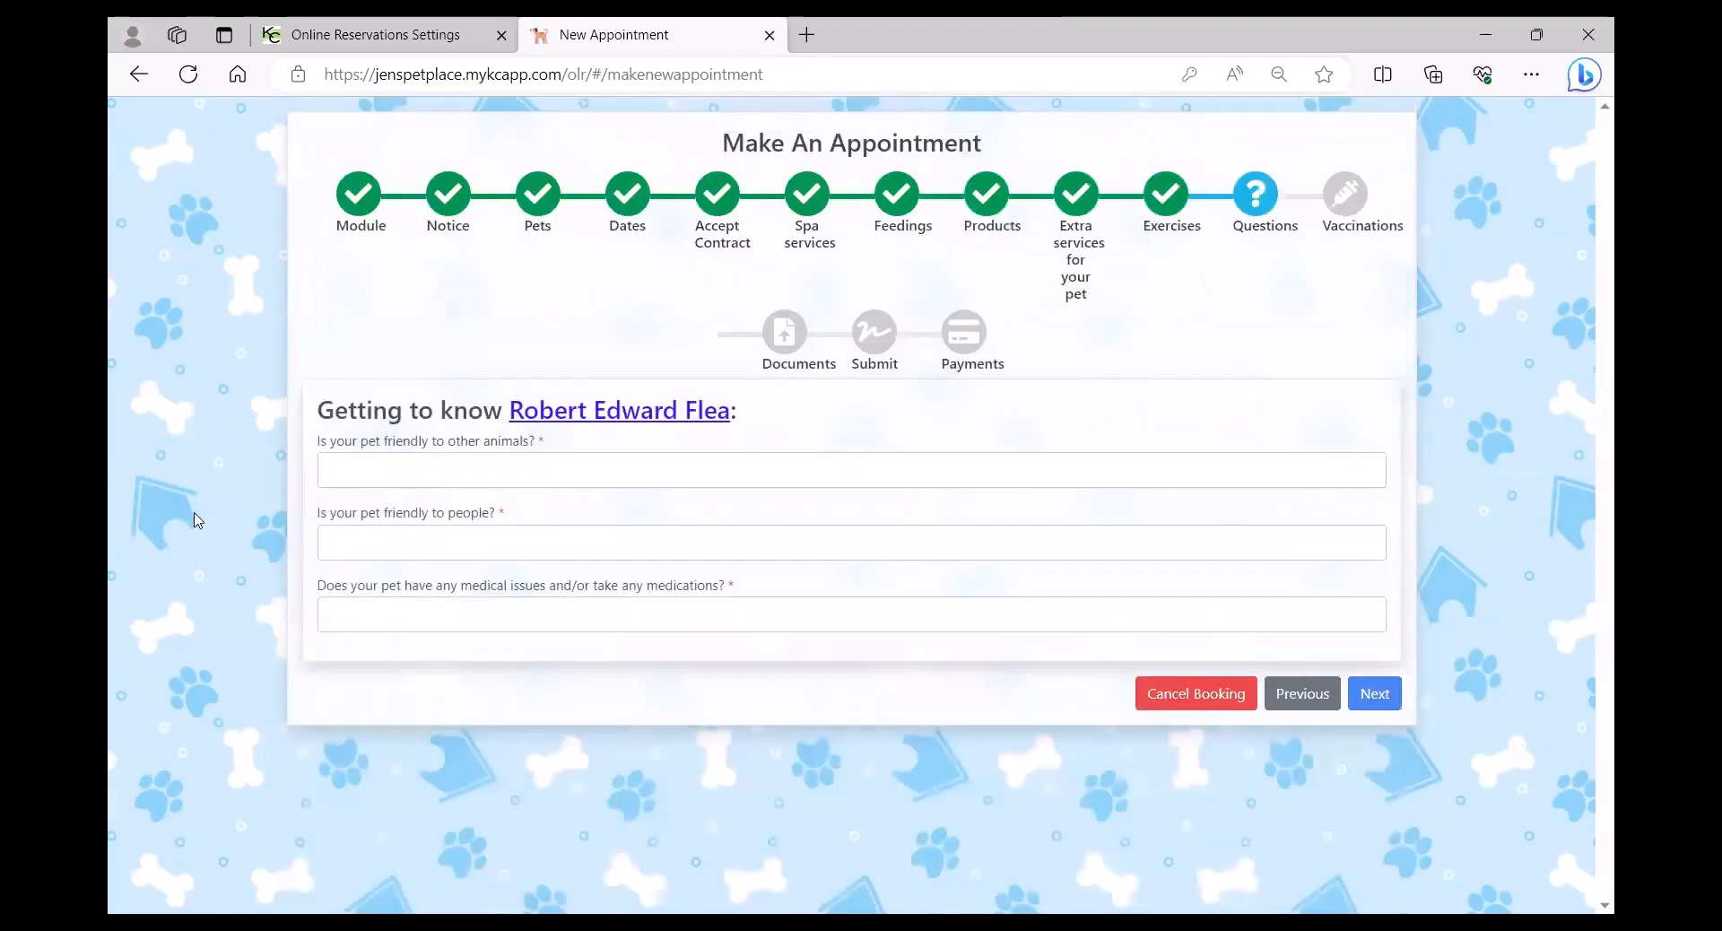
Answer yes to friendliness with animals and with people, no to medical issues or medications, and continue to the vaccinations
click(474, 469)
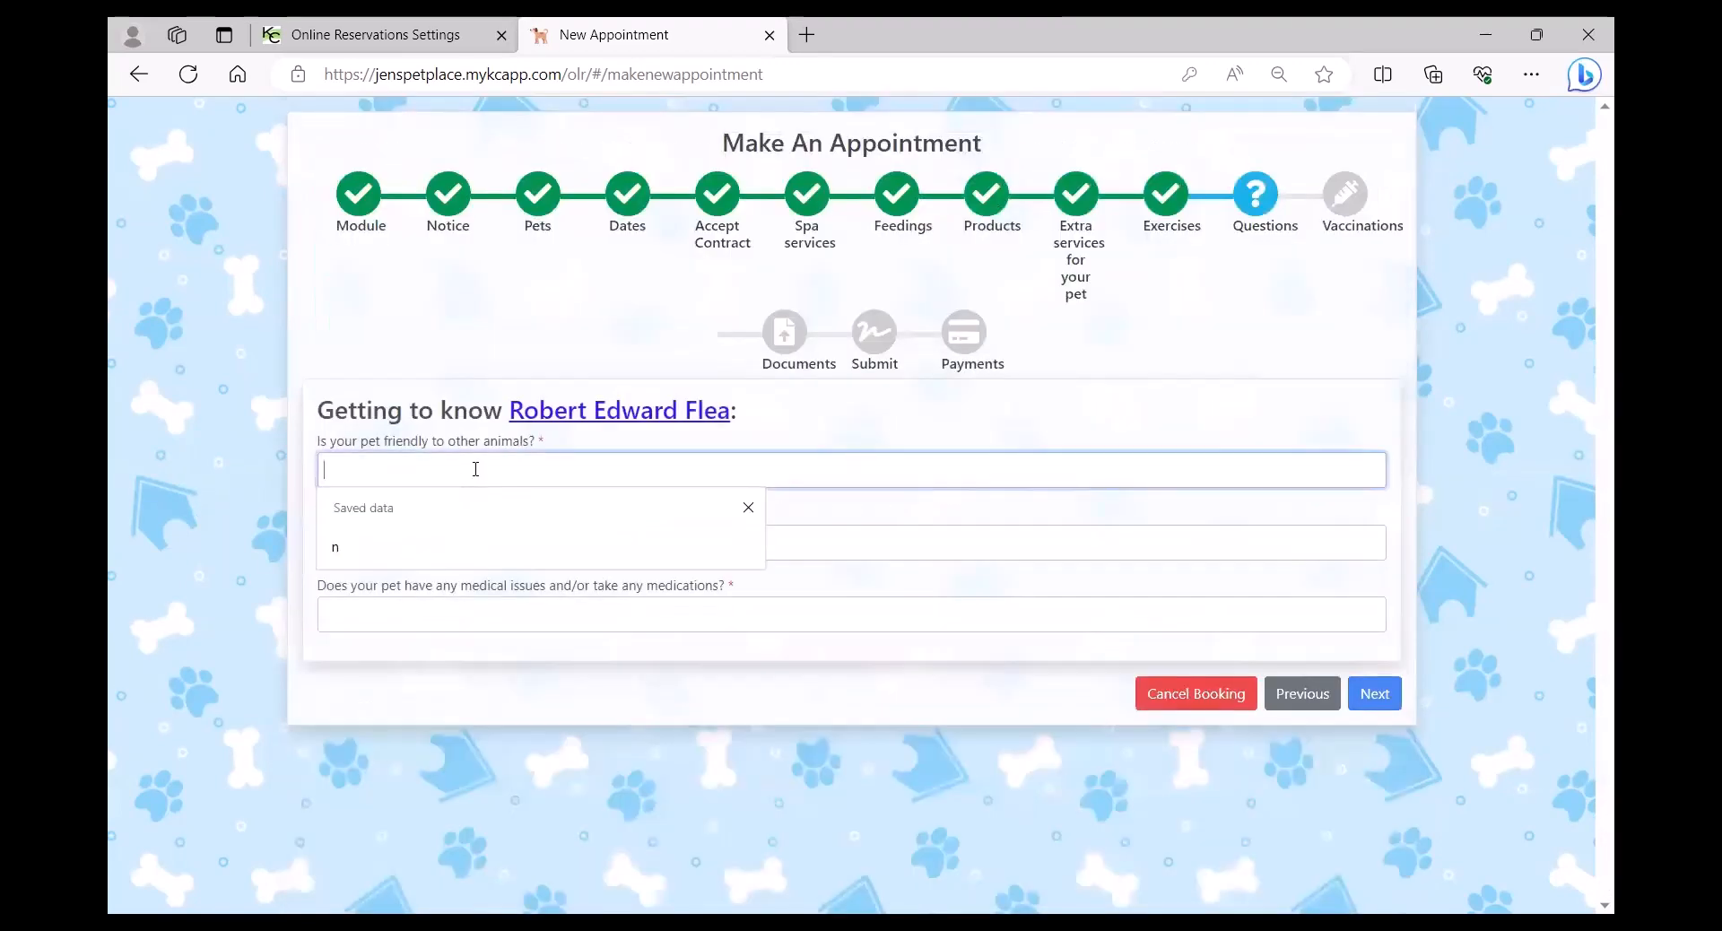
text(yes)
key(Tab)
text(yes)
key(Tab)
text(no)
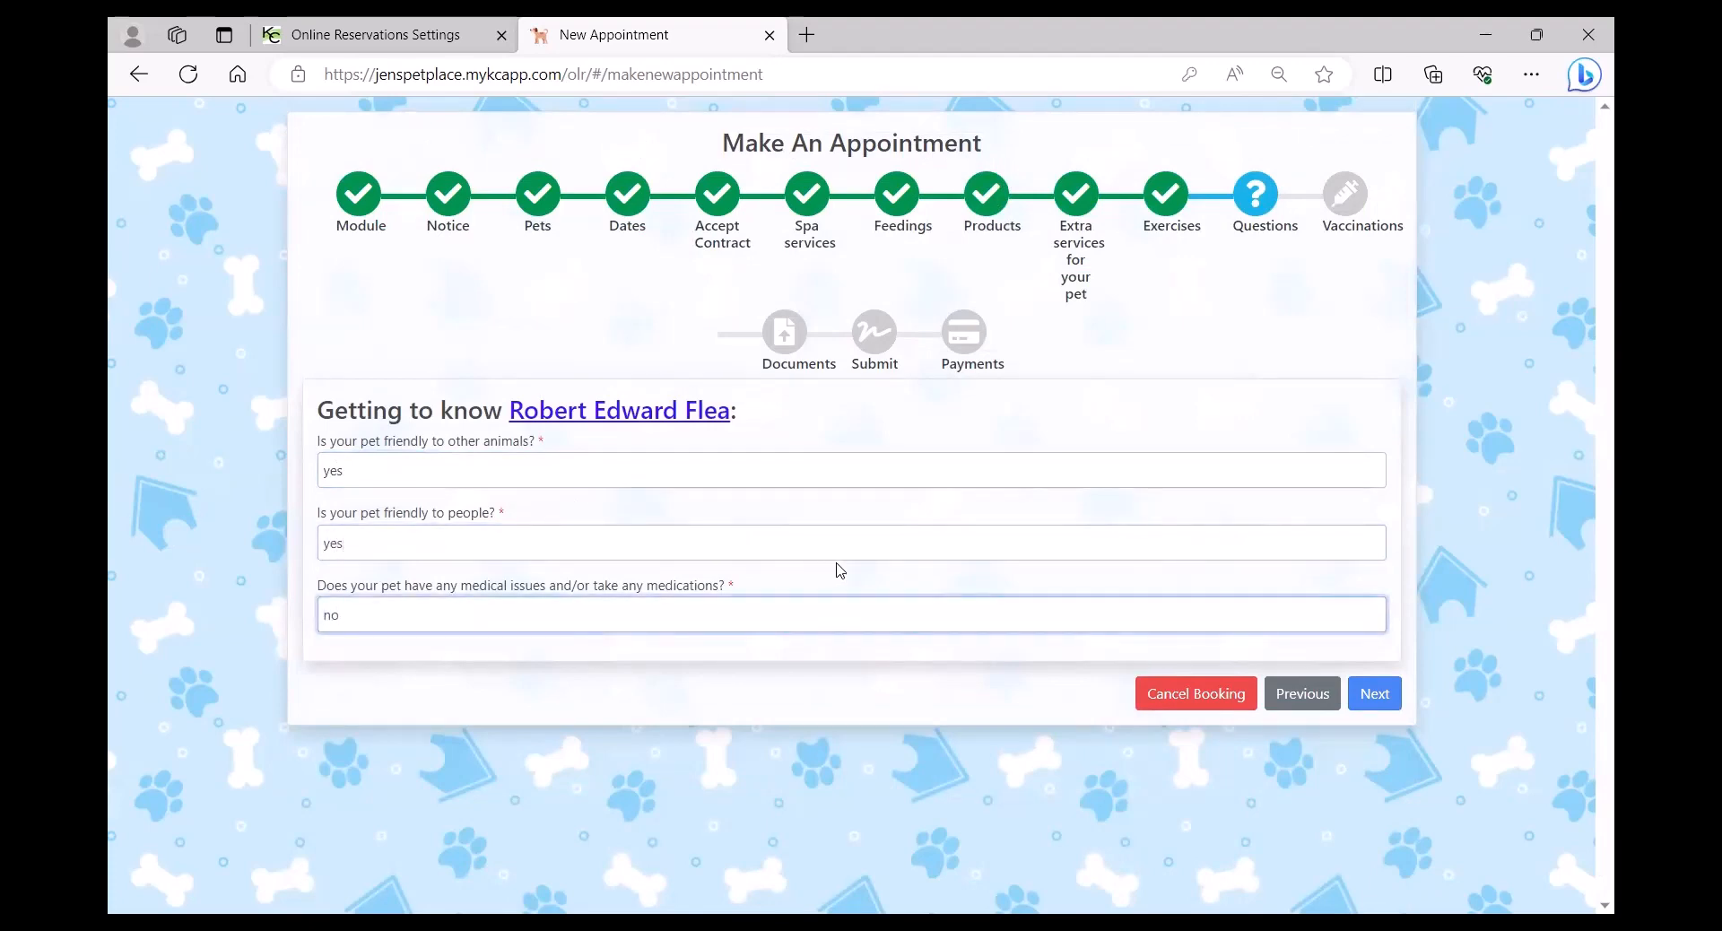
click(1381, 704)
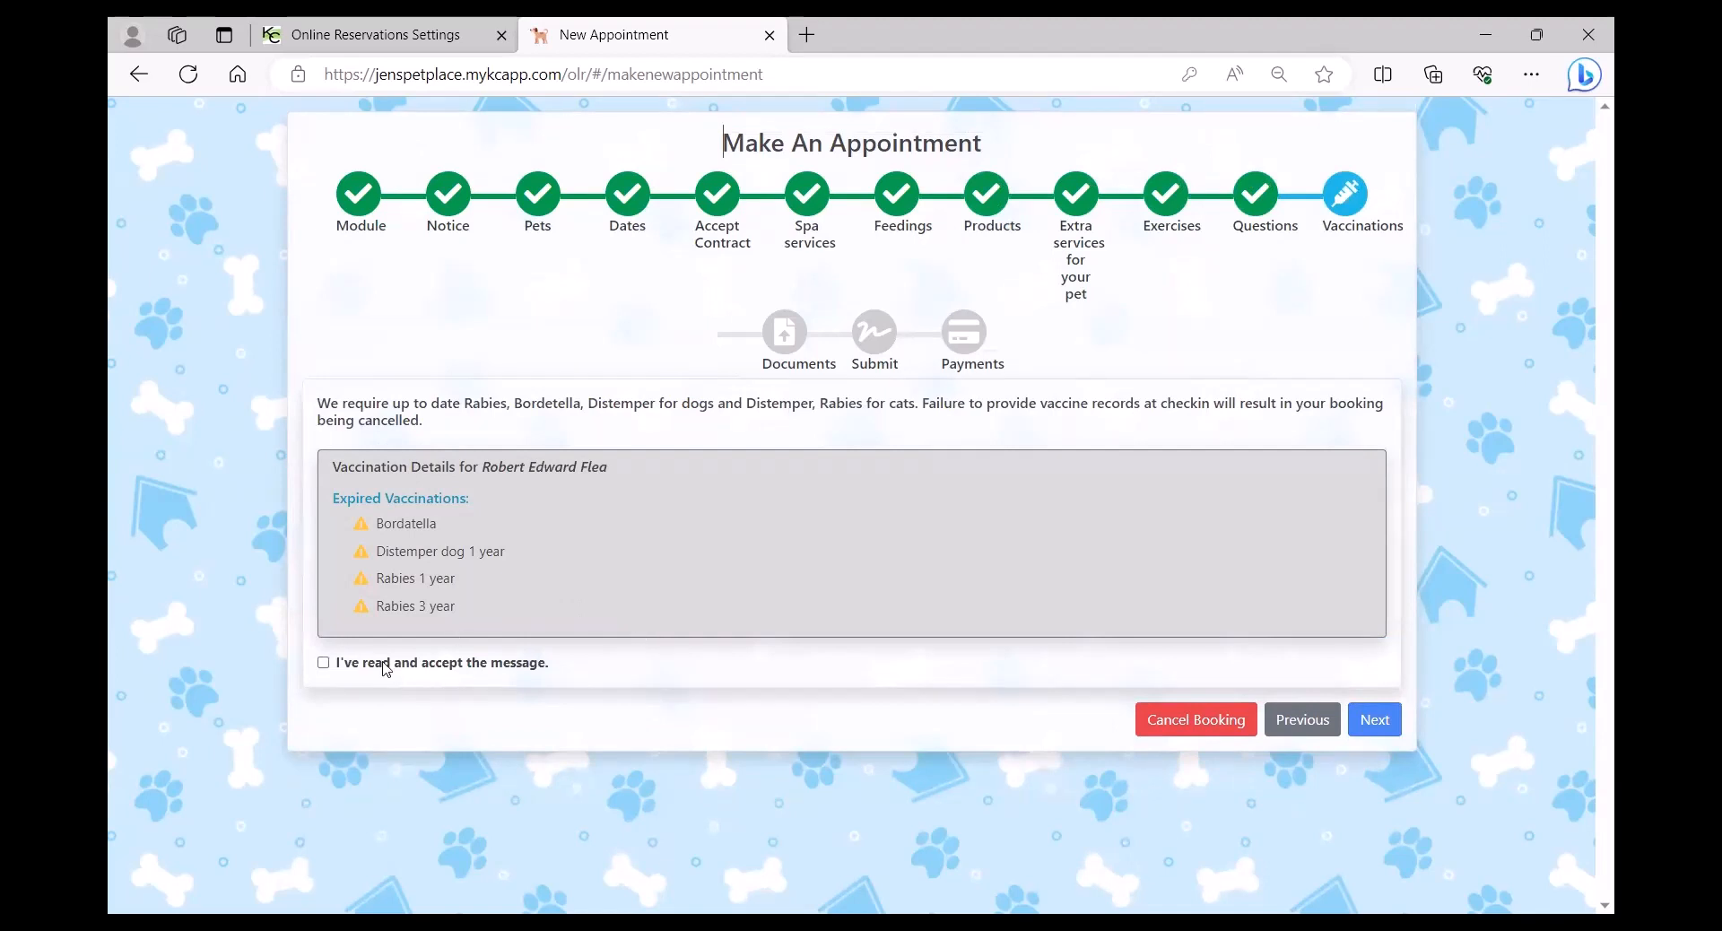
Accept the vaccination message, upload the Tigger's shots document as file 1, and continue to the booking review
click(324, 663)
click(1385, 726)
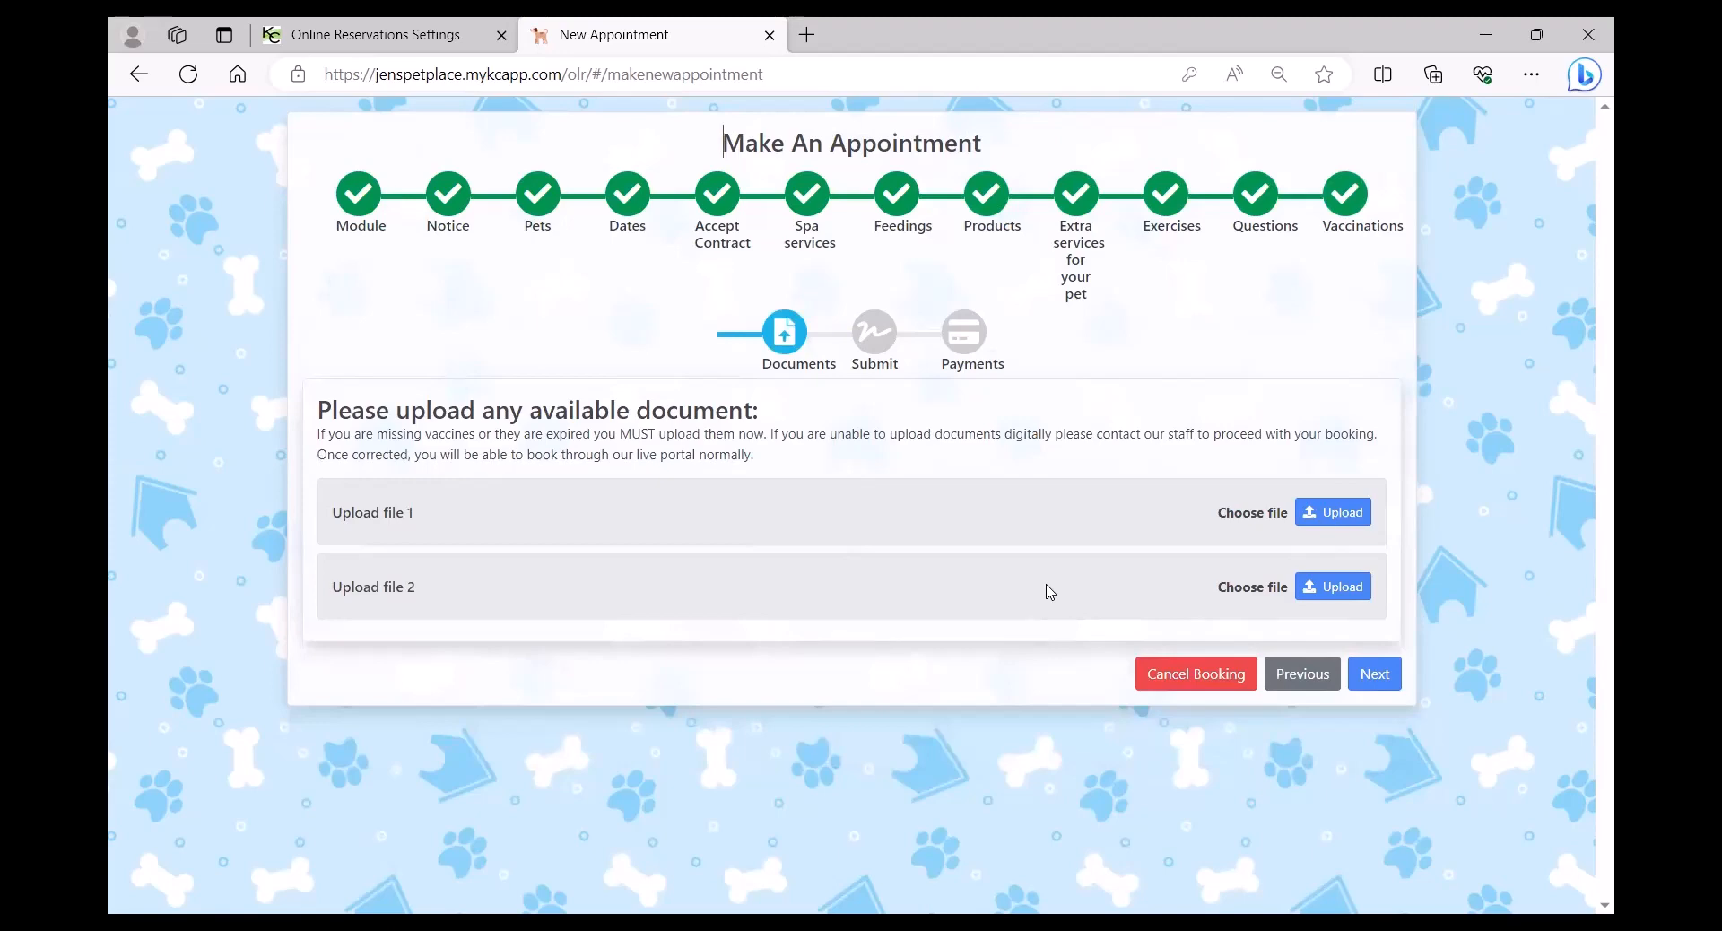
click(1336, 514)
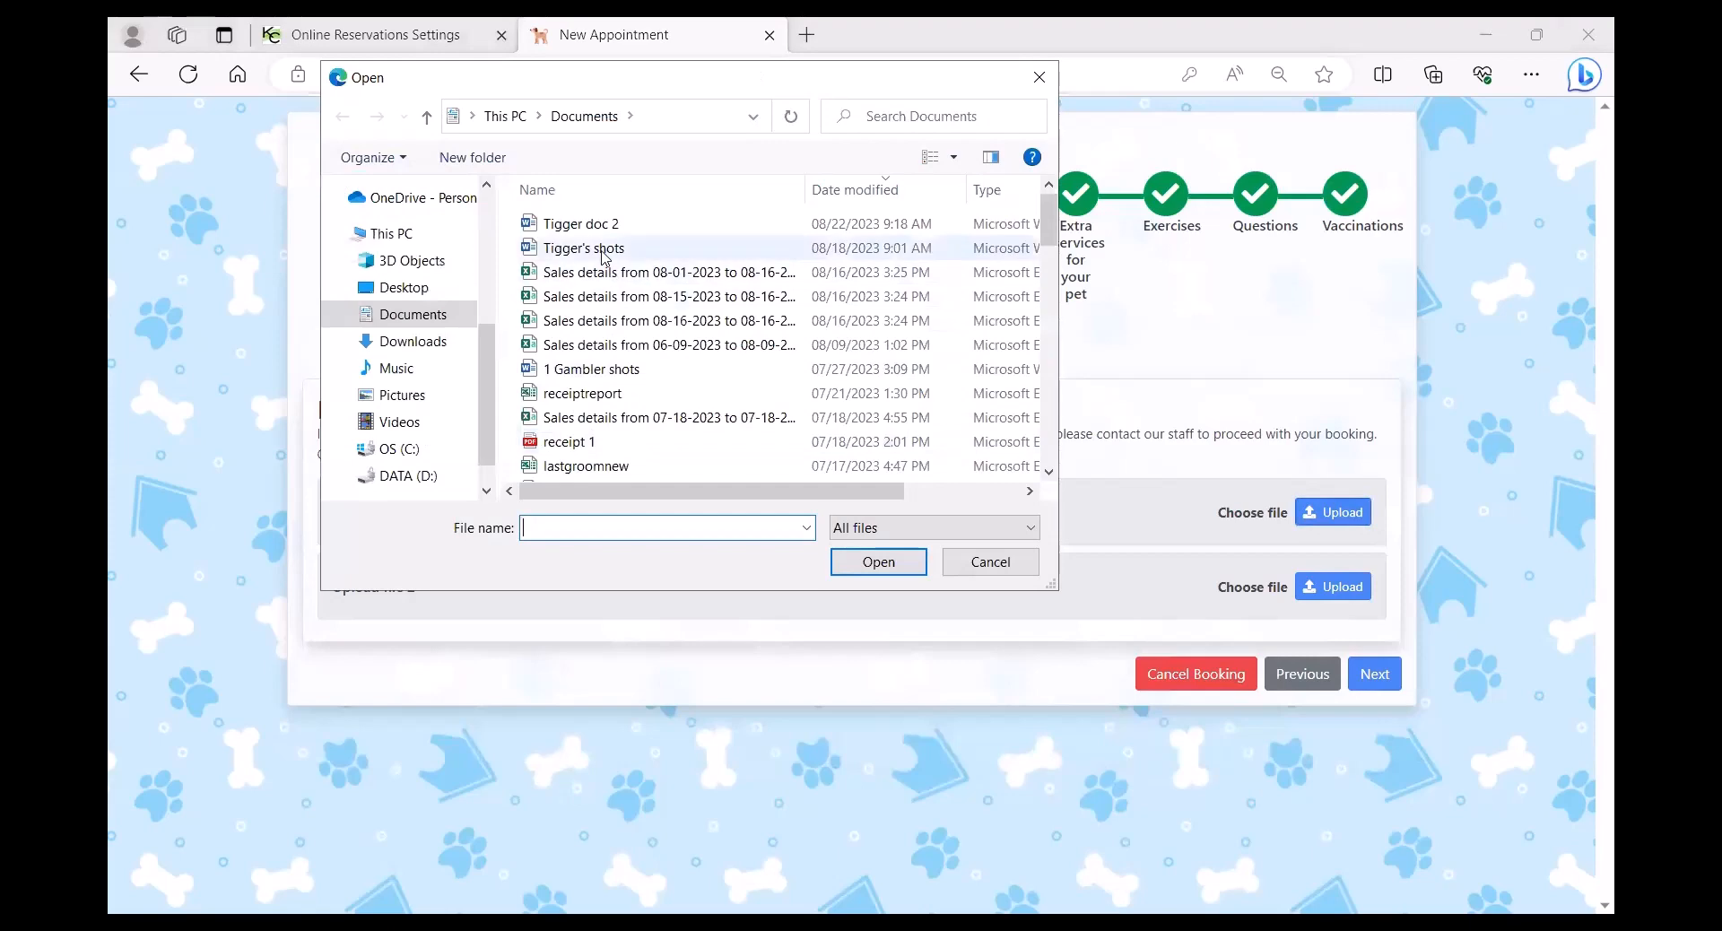
click(592, 249)
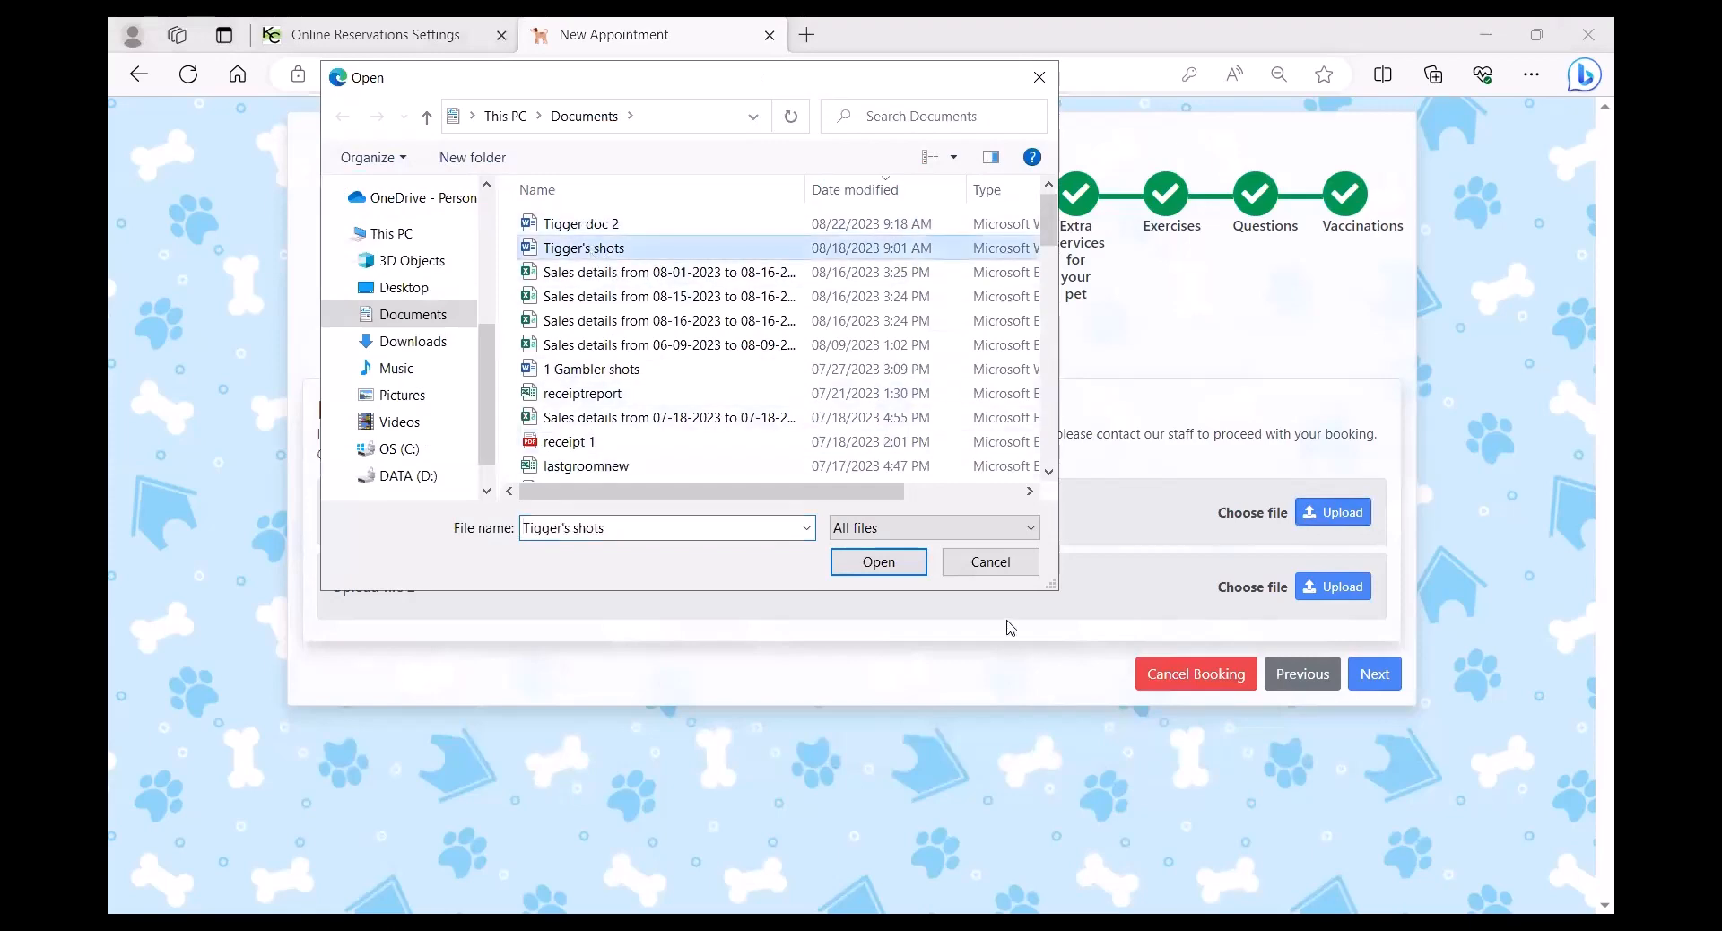
click(879, 561)
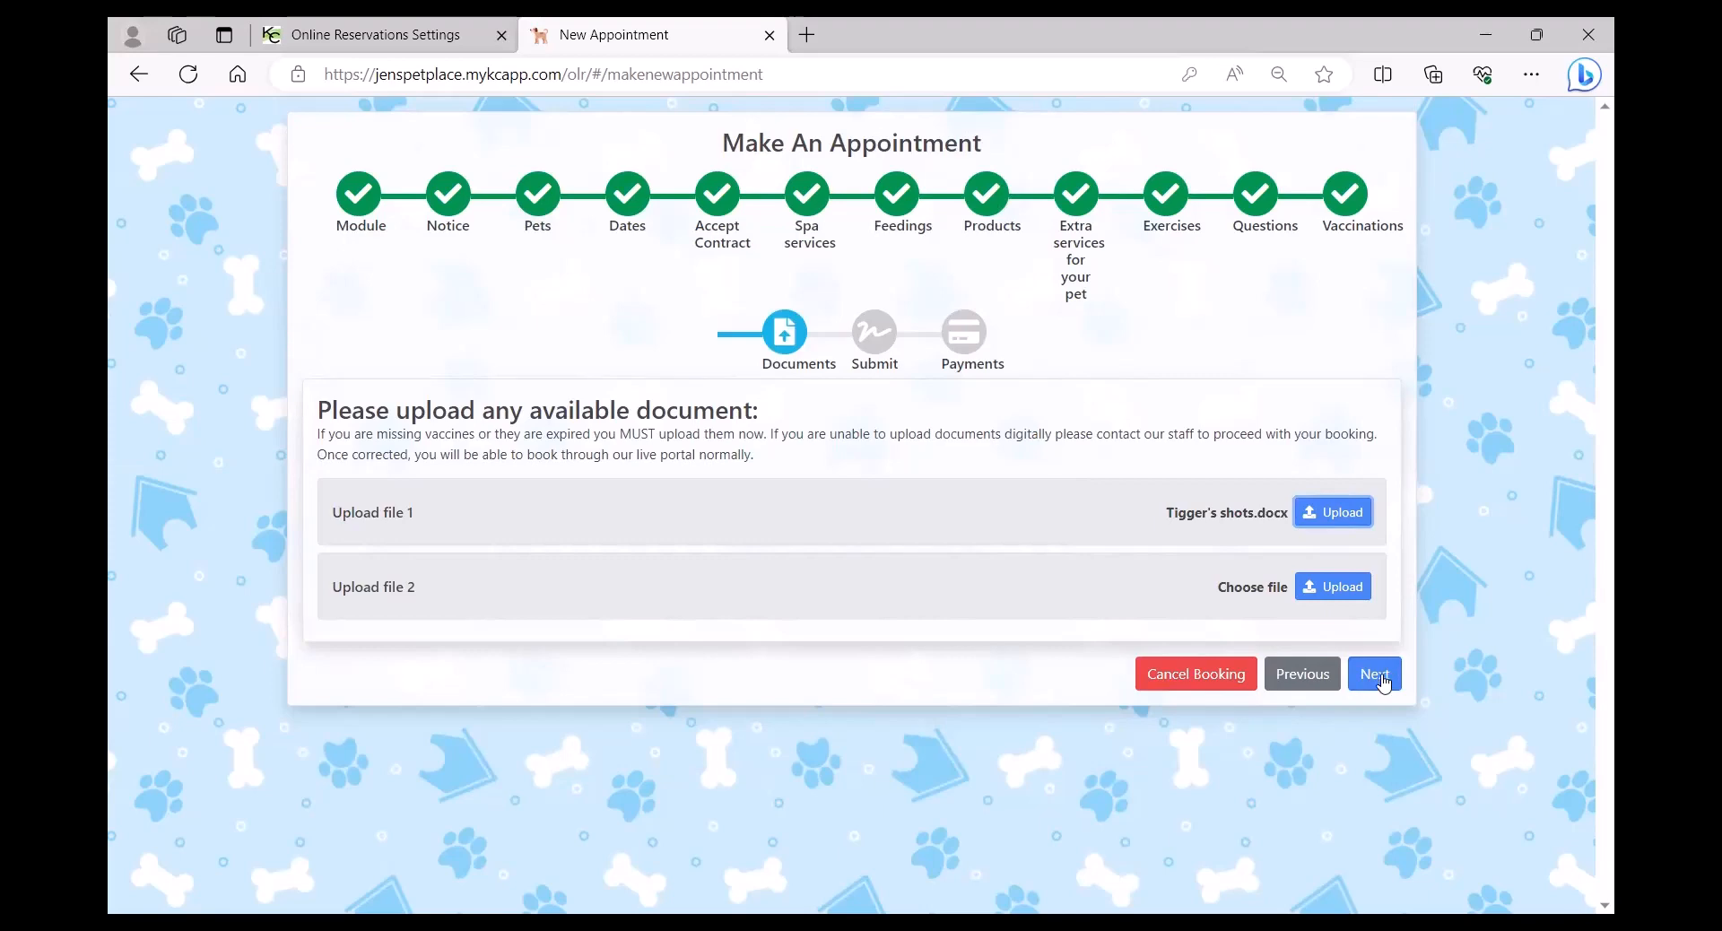
click(1383, 683)
scroll(269, 556, down, 1)
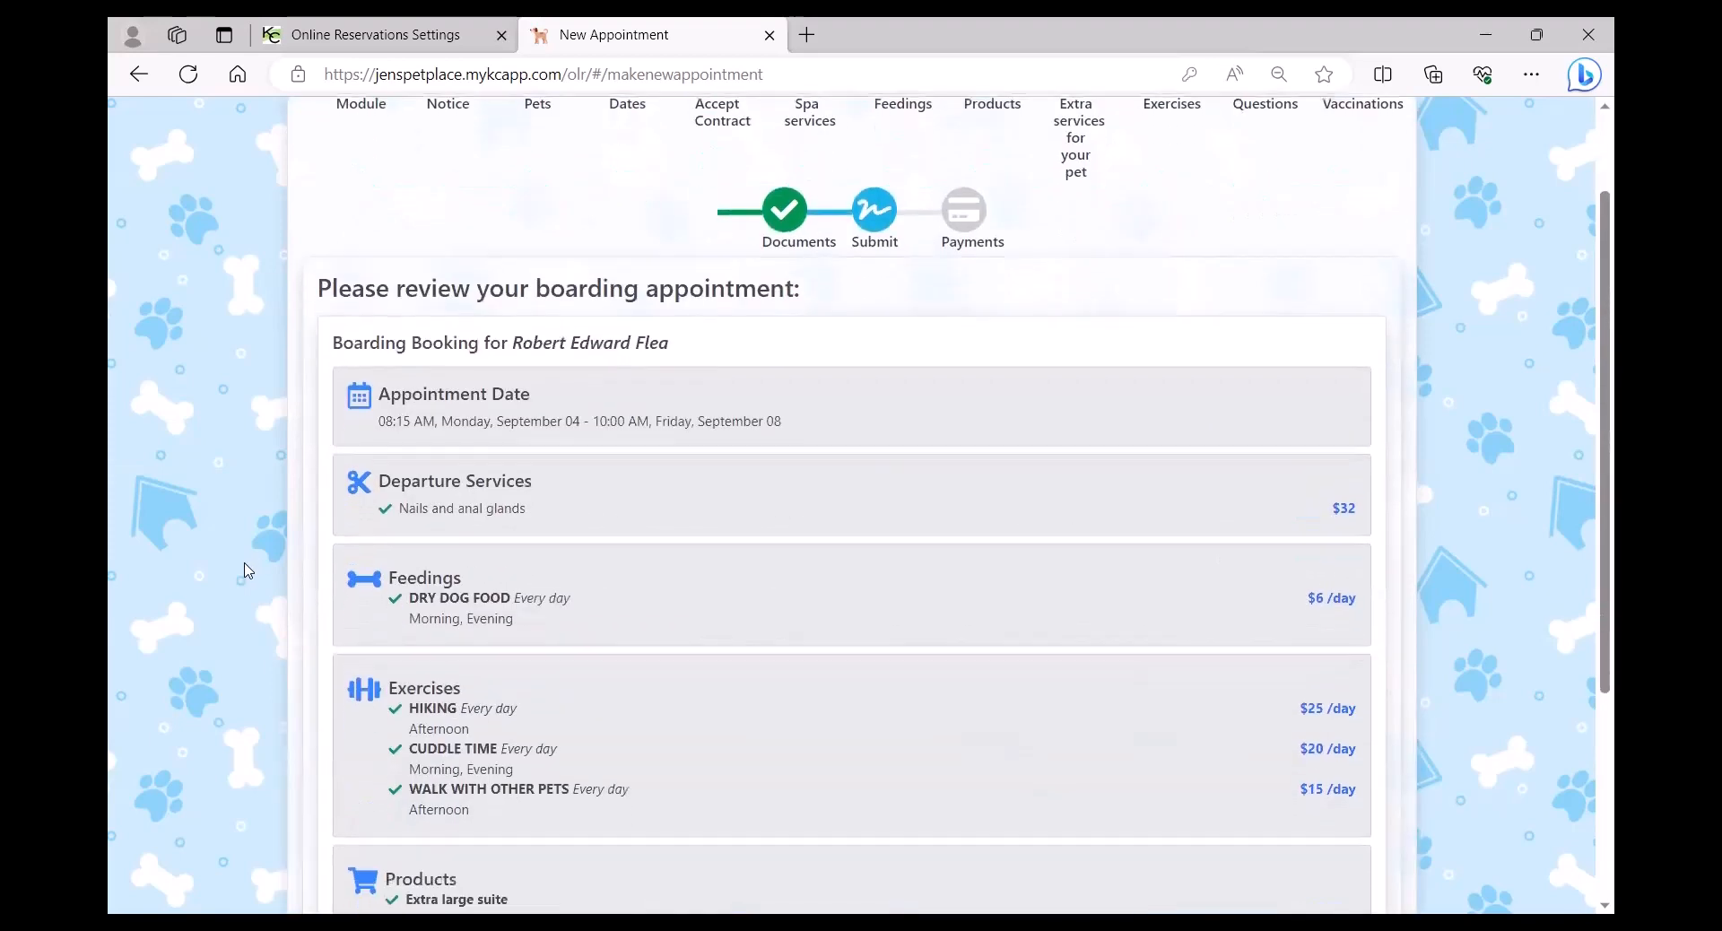
Review the boarding booking summary without adding notes, submit it, and pay the deposit with the existing Master Card
scroll(249, 570, down, 2)
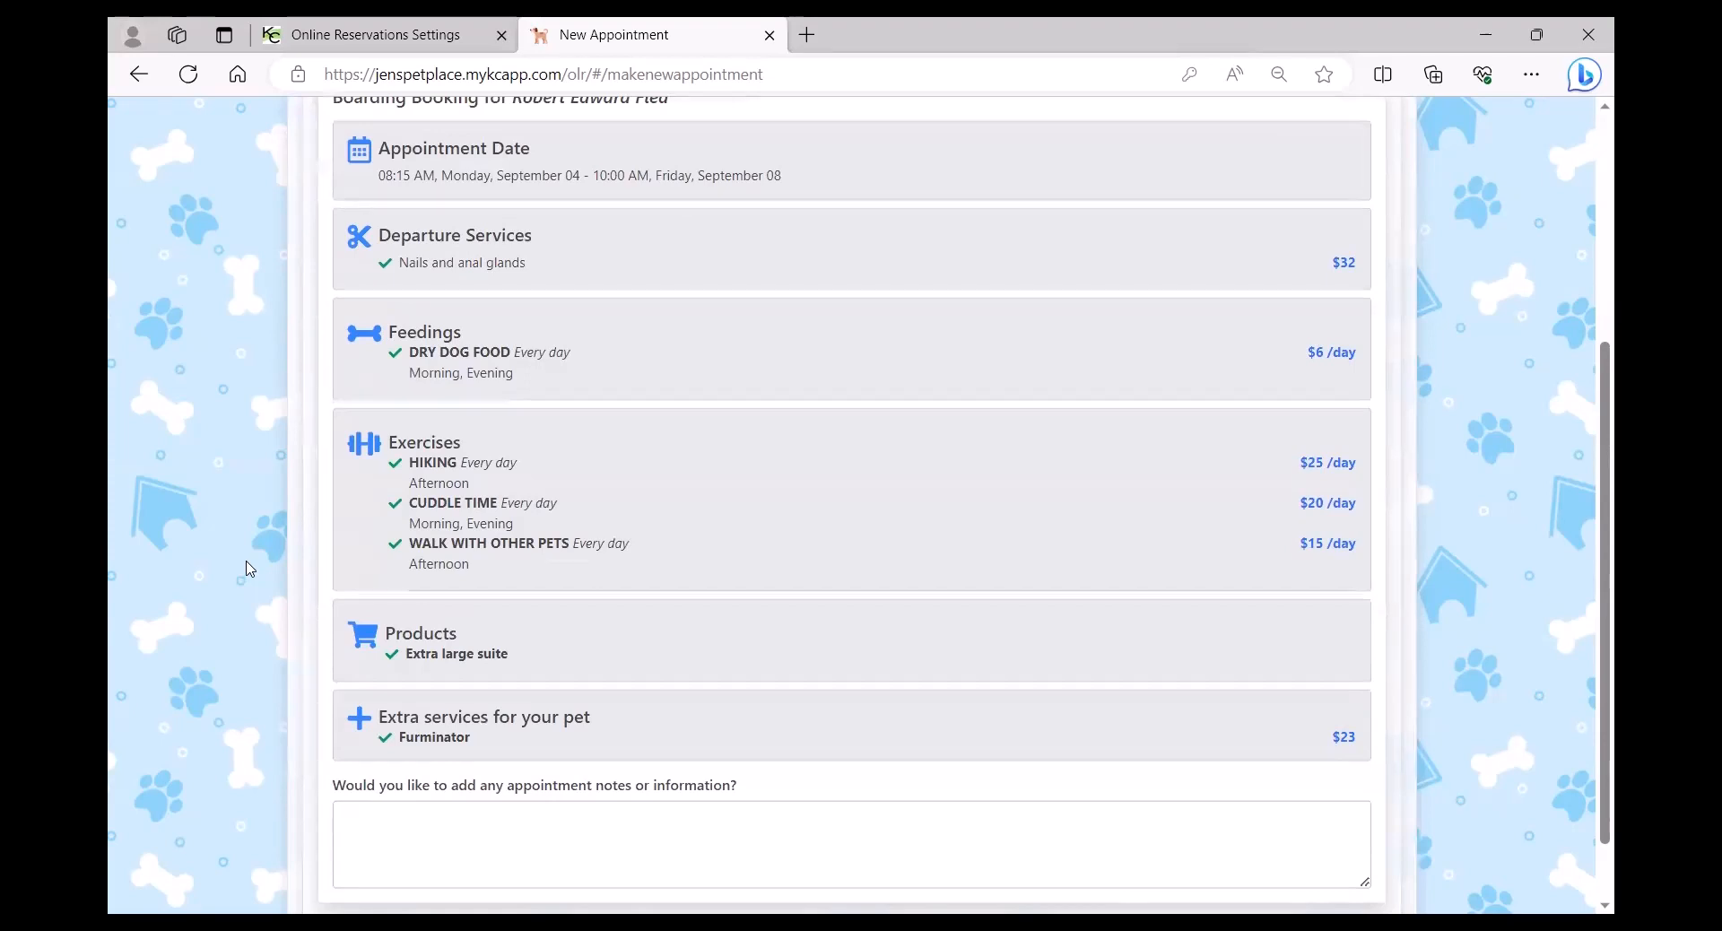
scroll(250, 569, down, 1)
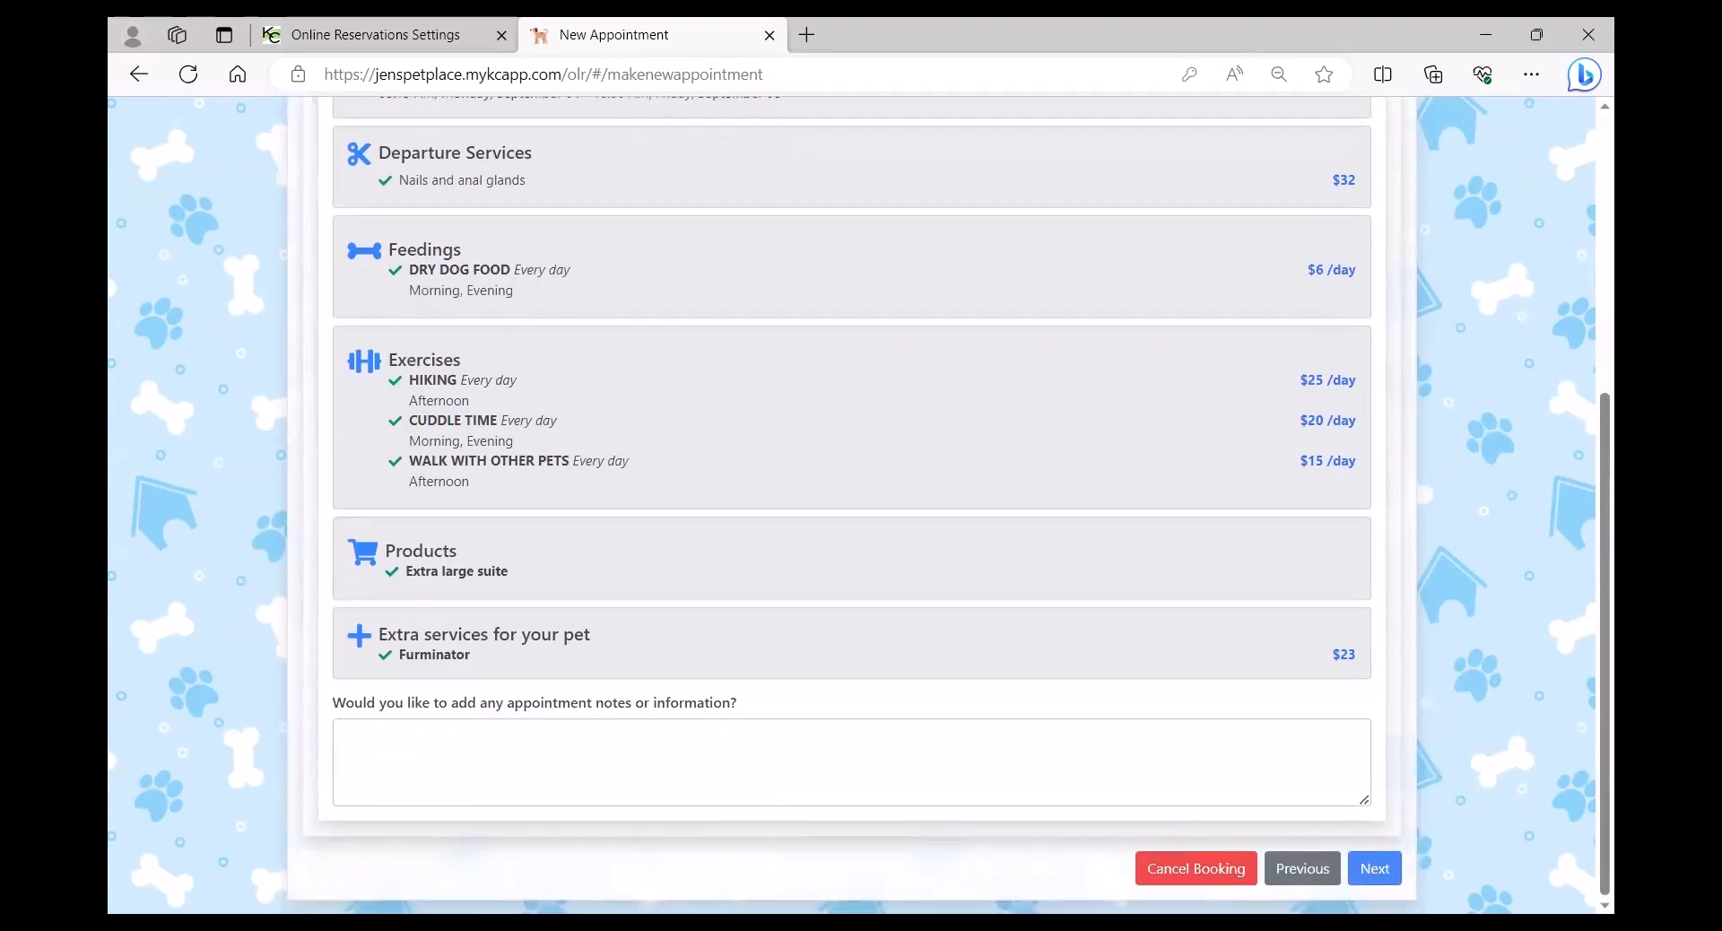
click(1375, 870)
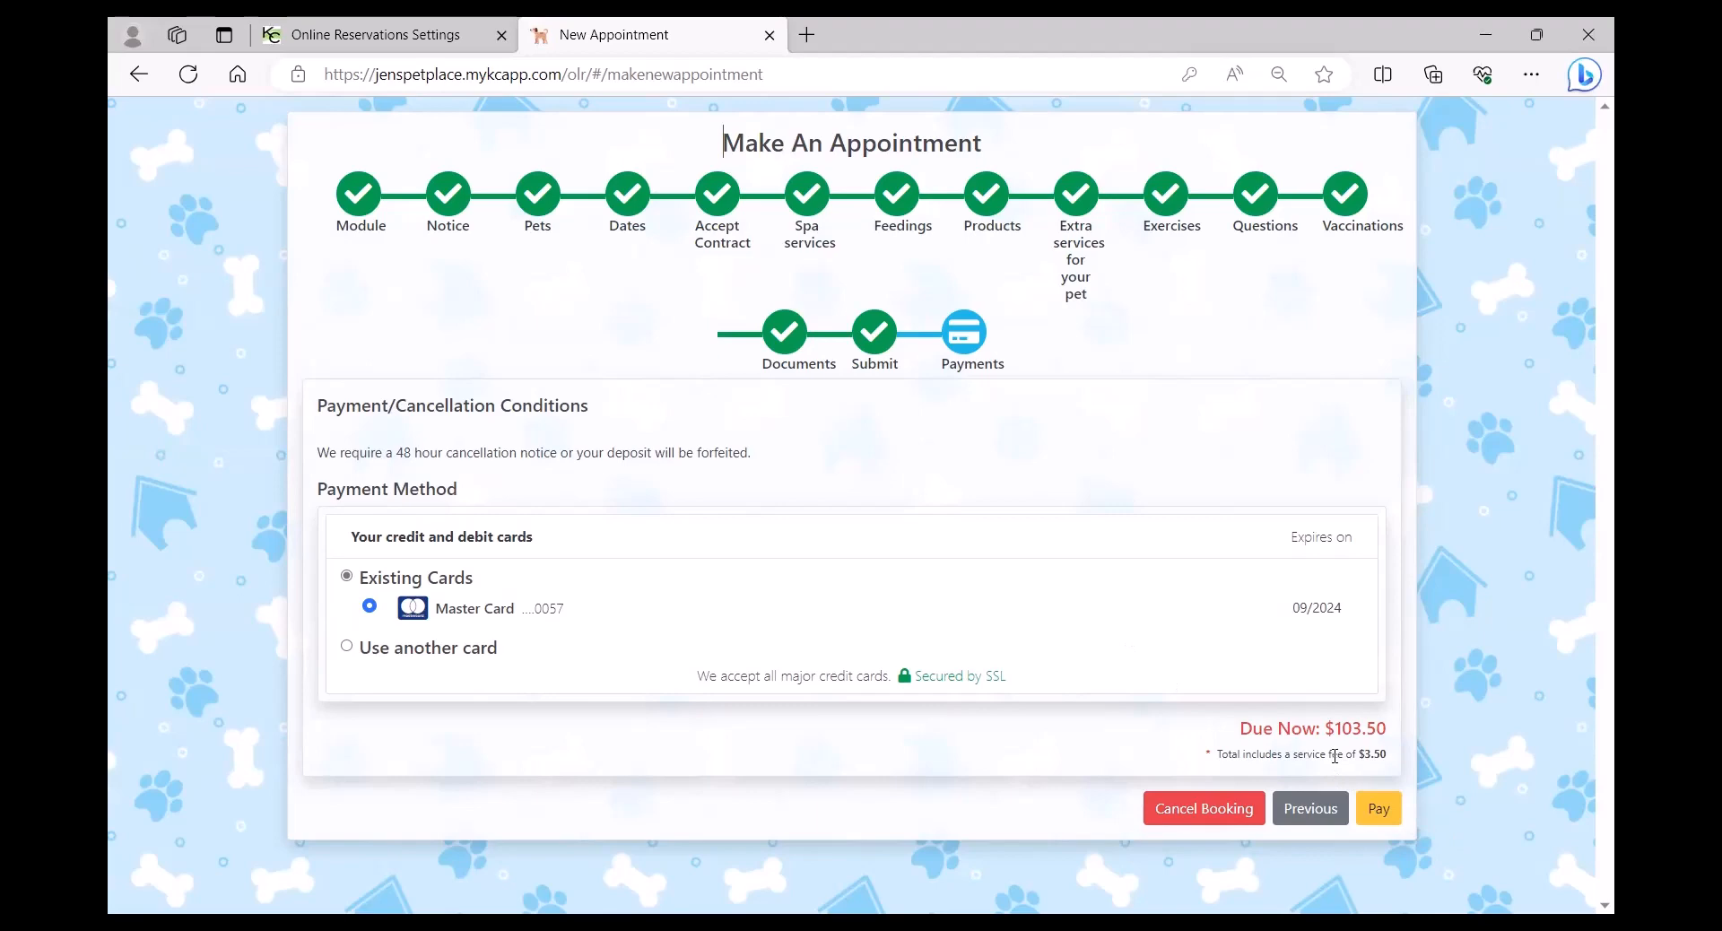
click(1387, 813)
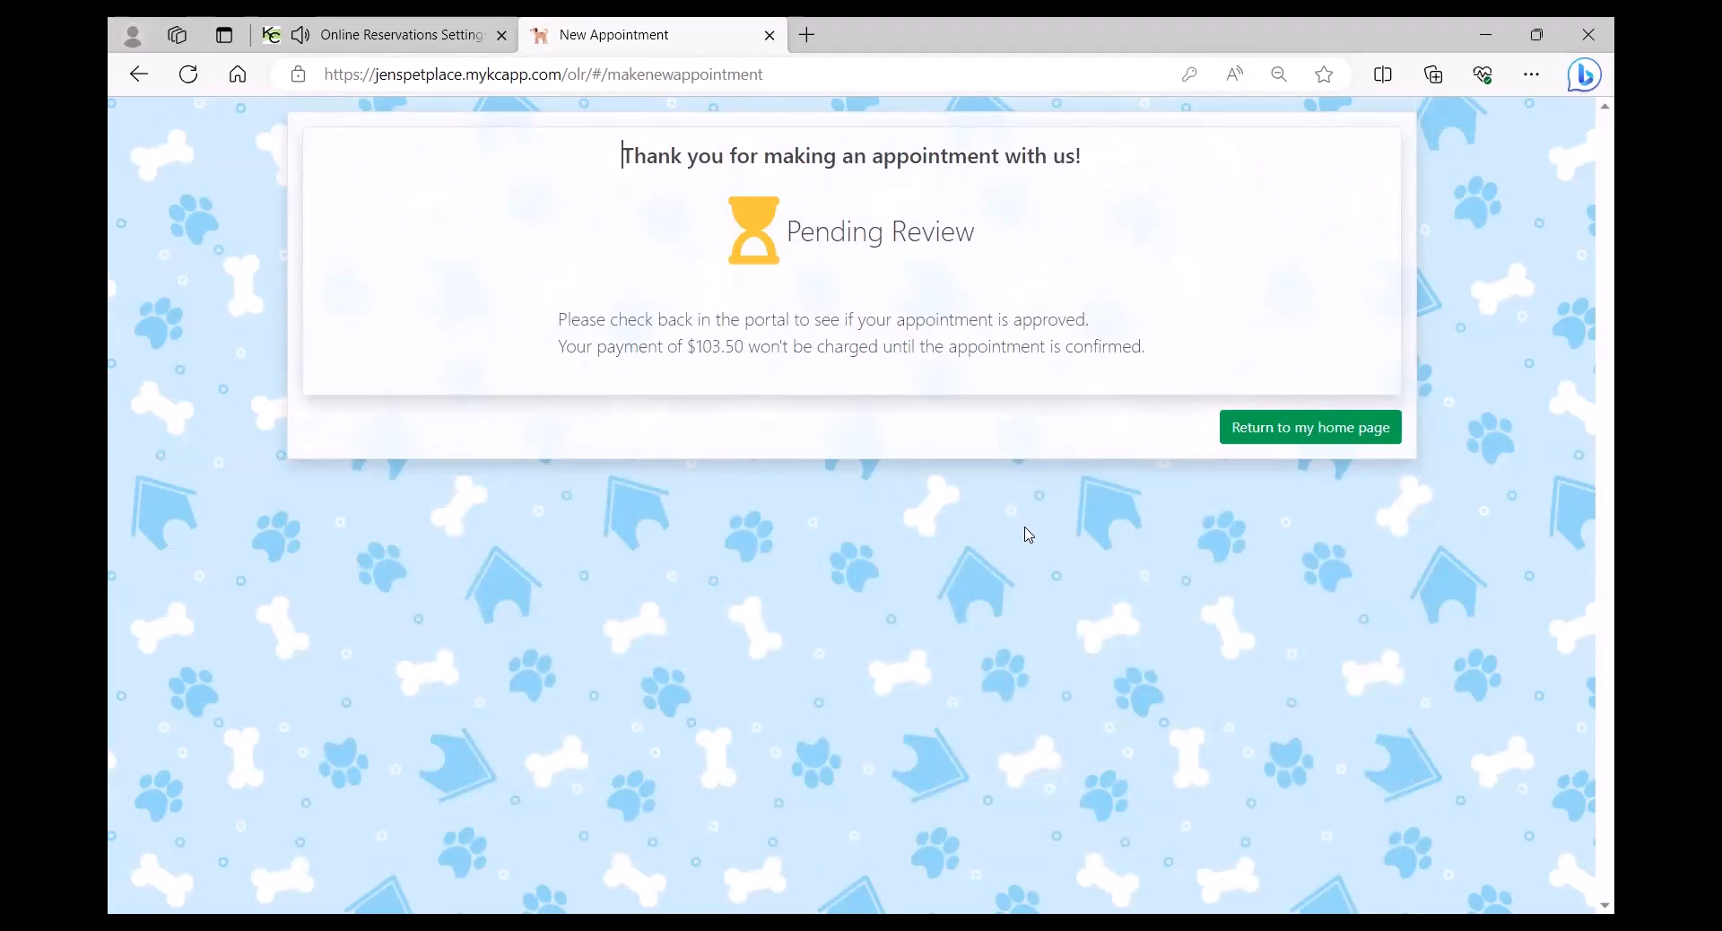
In the business admin site, open the pending appointments and examine the newest boarding request's answered questions and optional contract terms
click(383, 37)
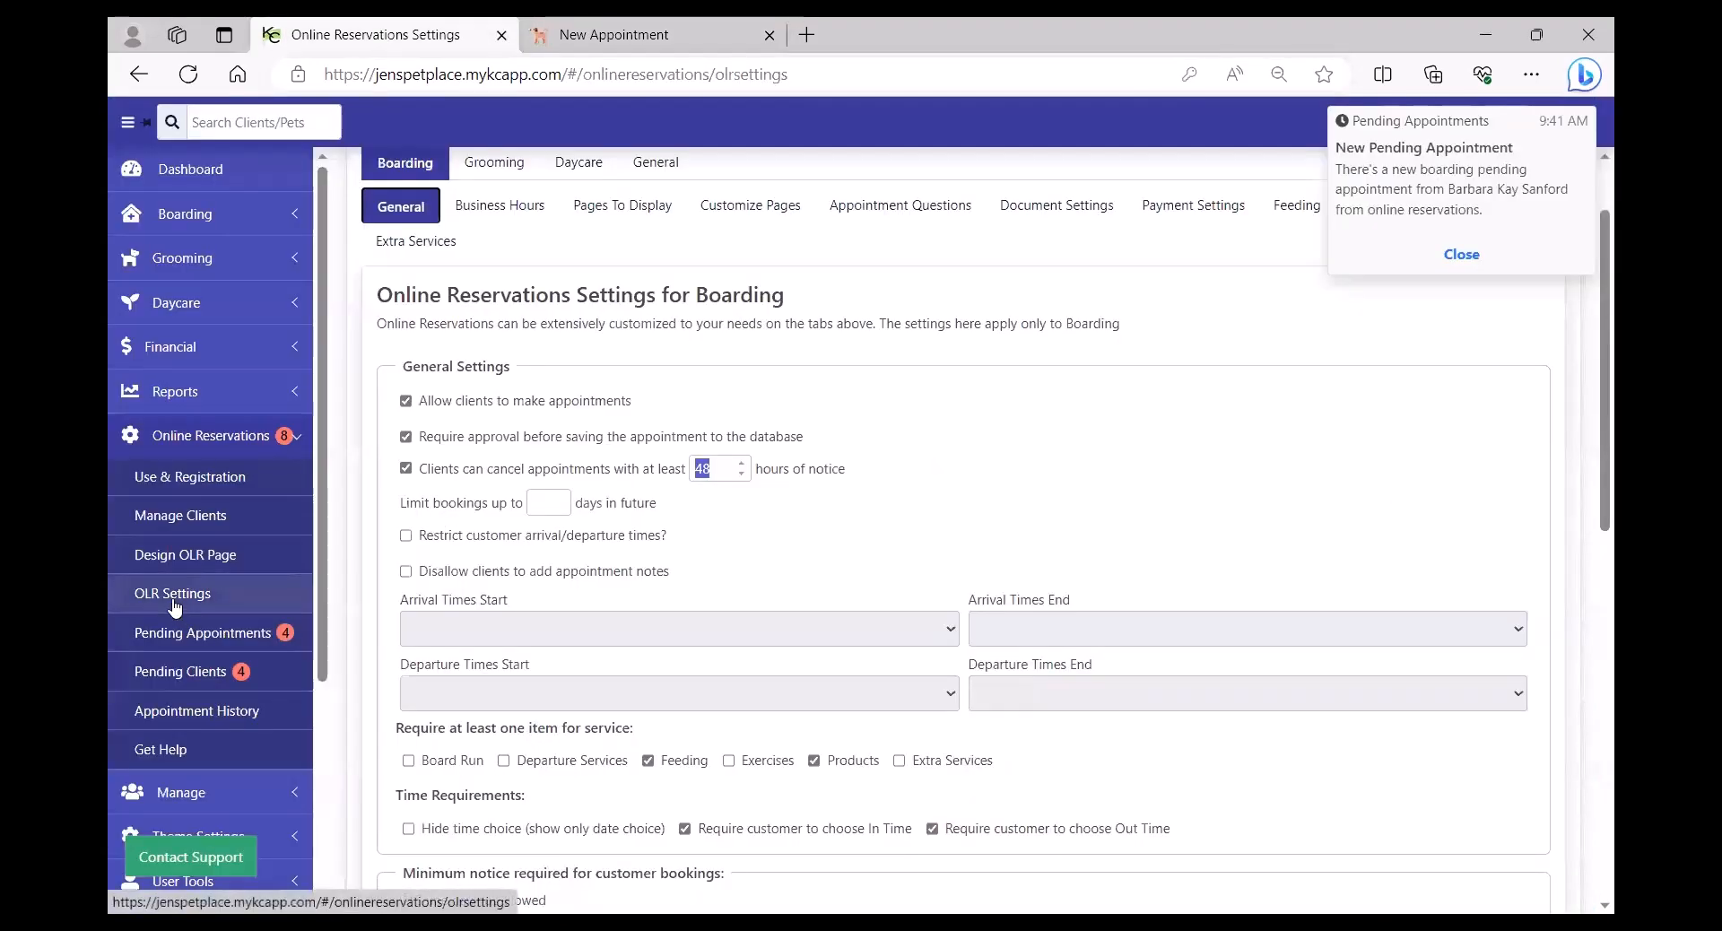
click(176, 631)
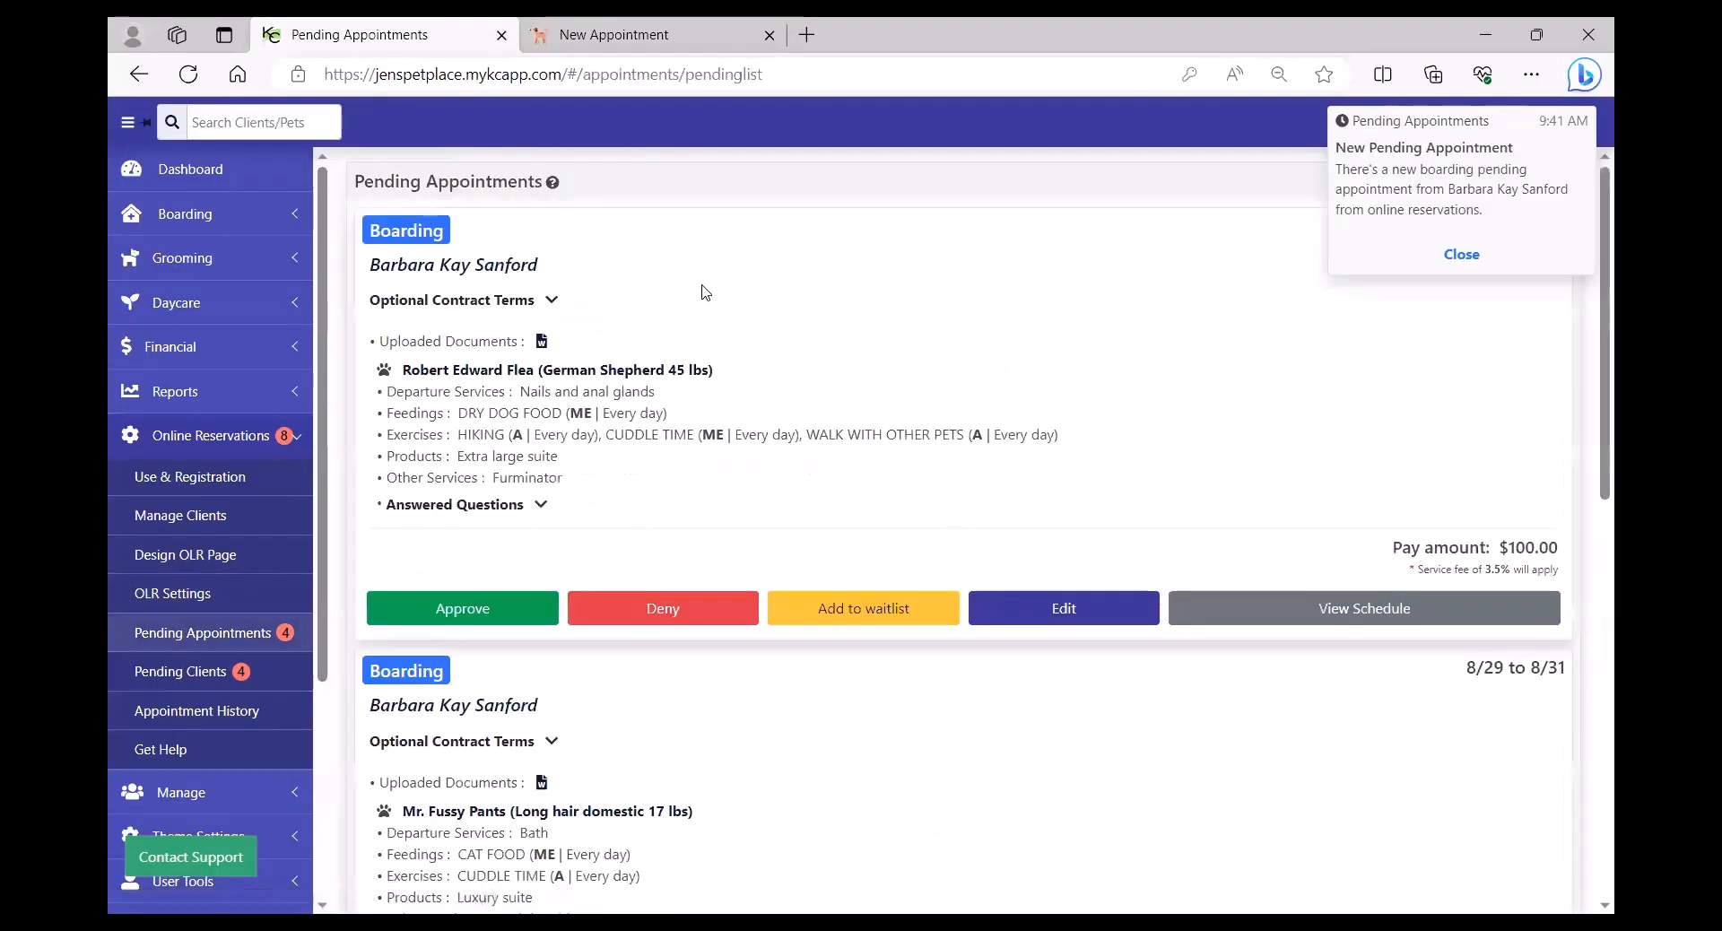
click(540, 505)
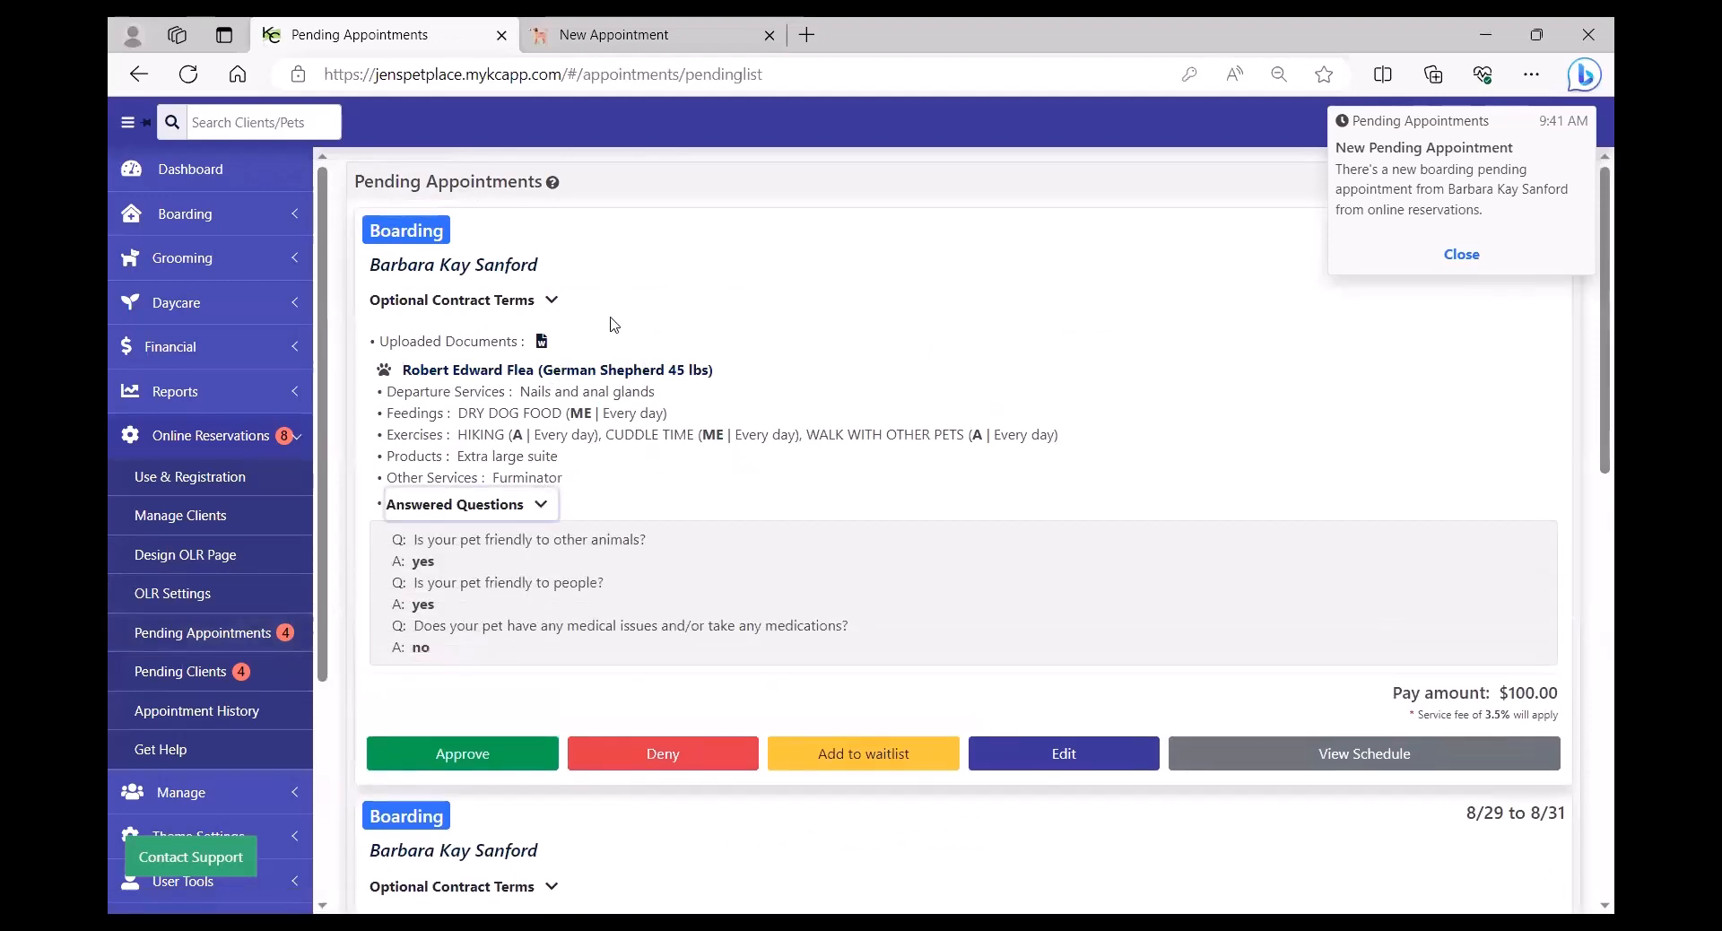
click(551, 300)
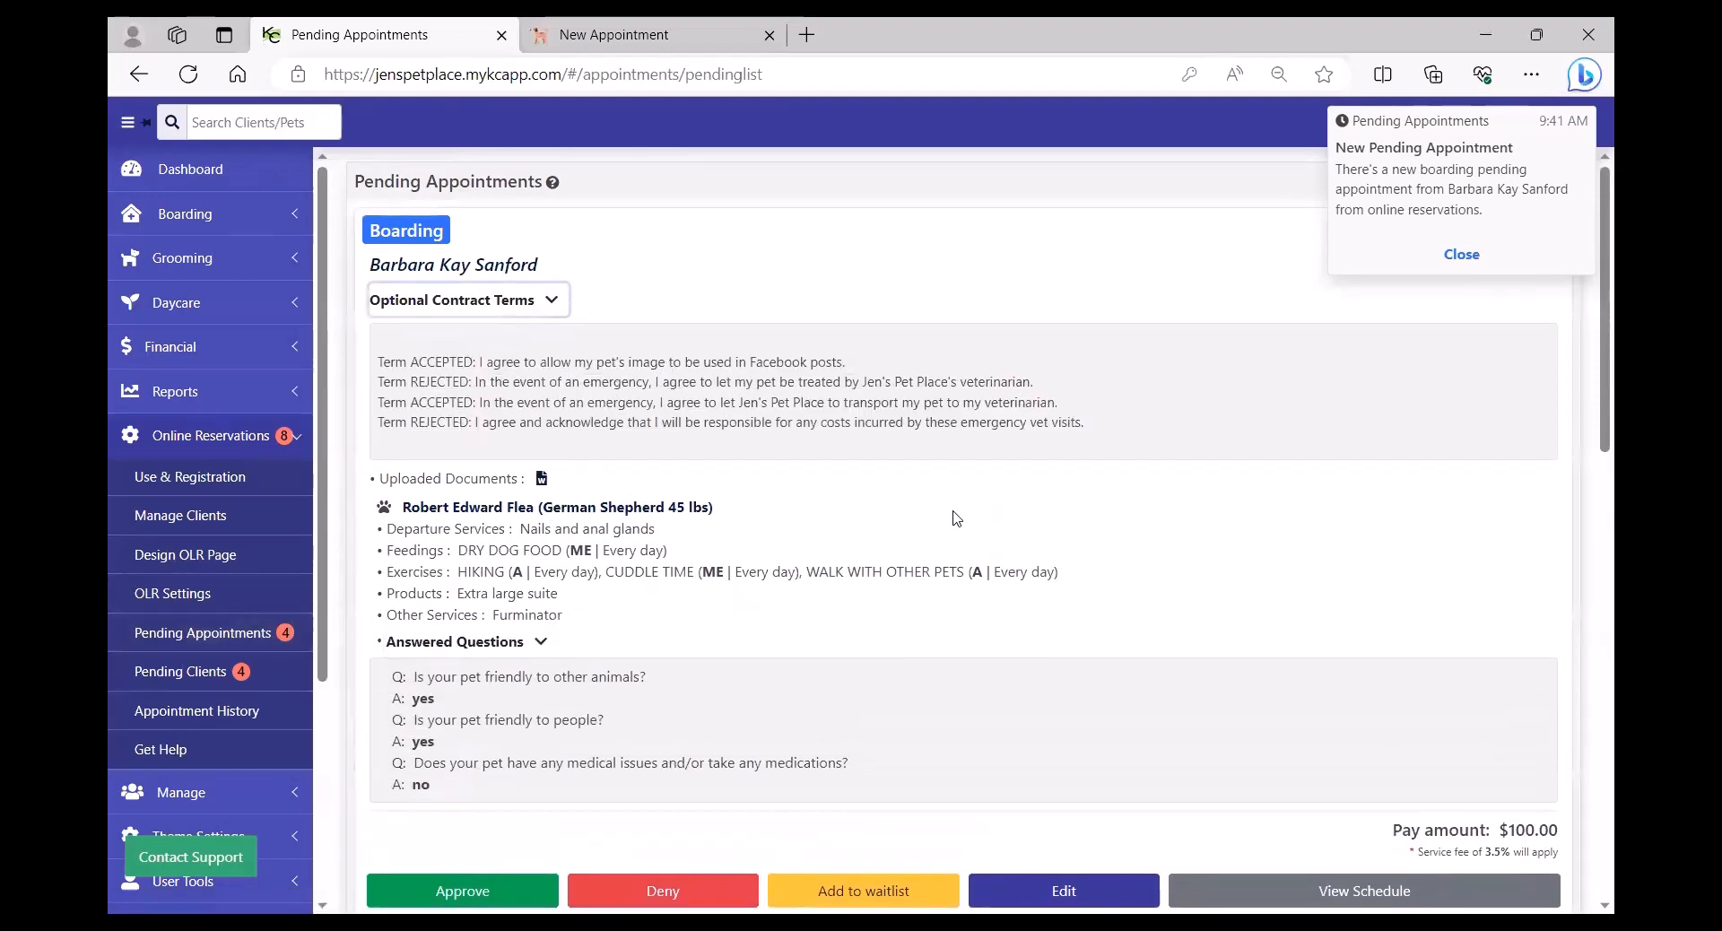
scroll(1031, 556, down, 3)
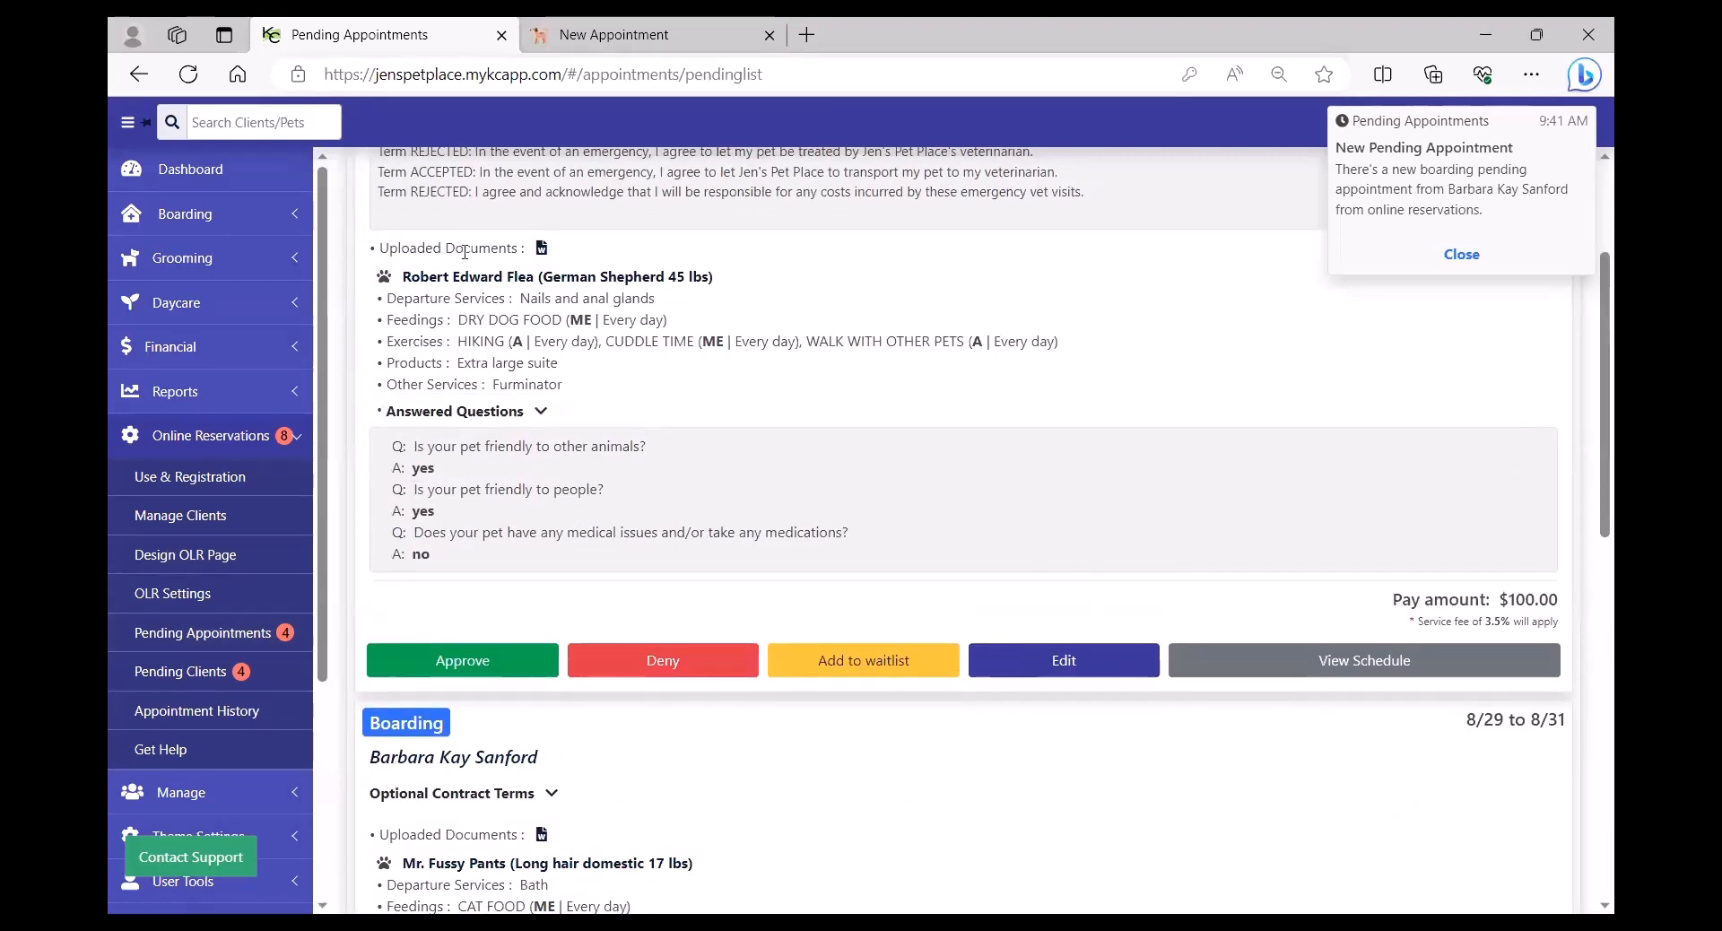
Return to the client portal home page and expand the pending September 4 to September 8 boarding appointment under Upcoming Appointments
key(ctrl+Tab)
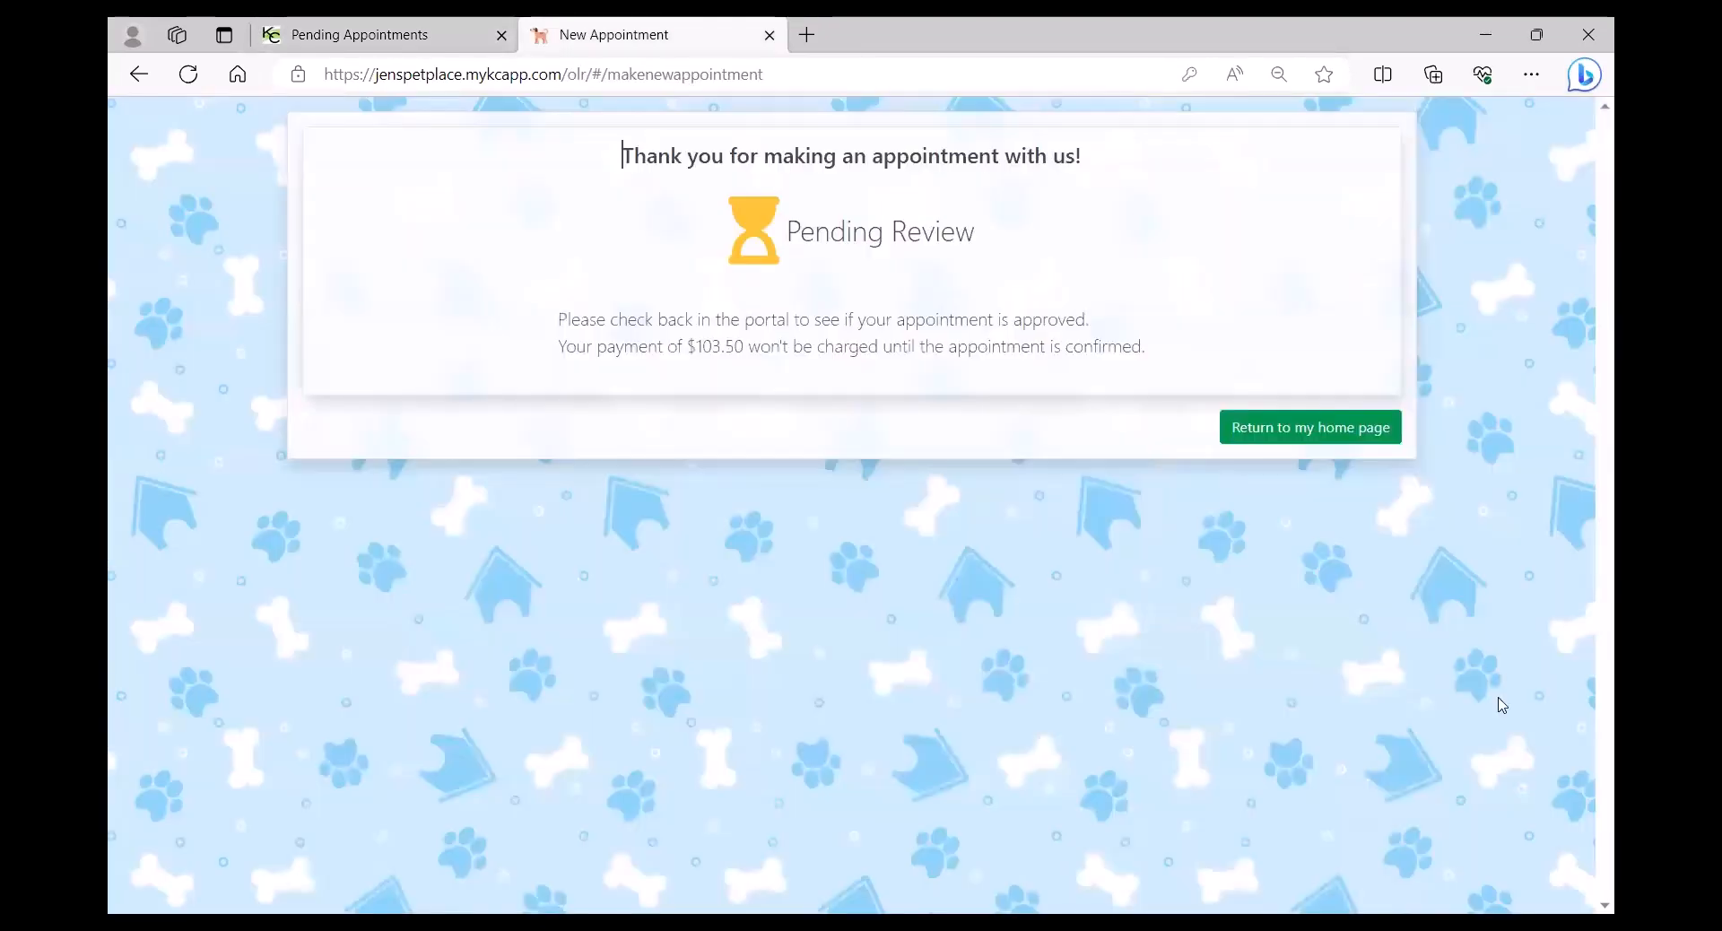
click(1332, 428)
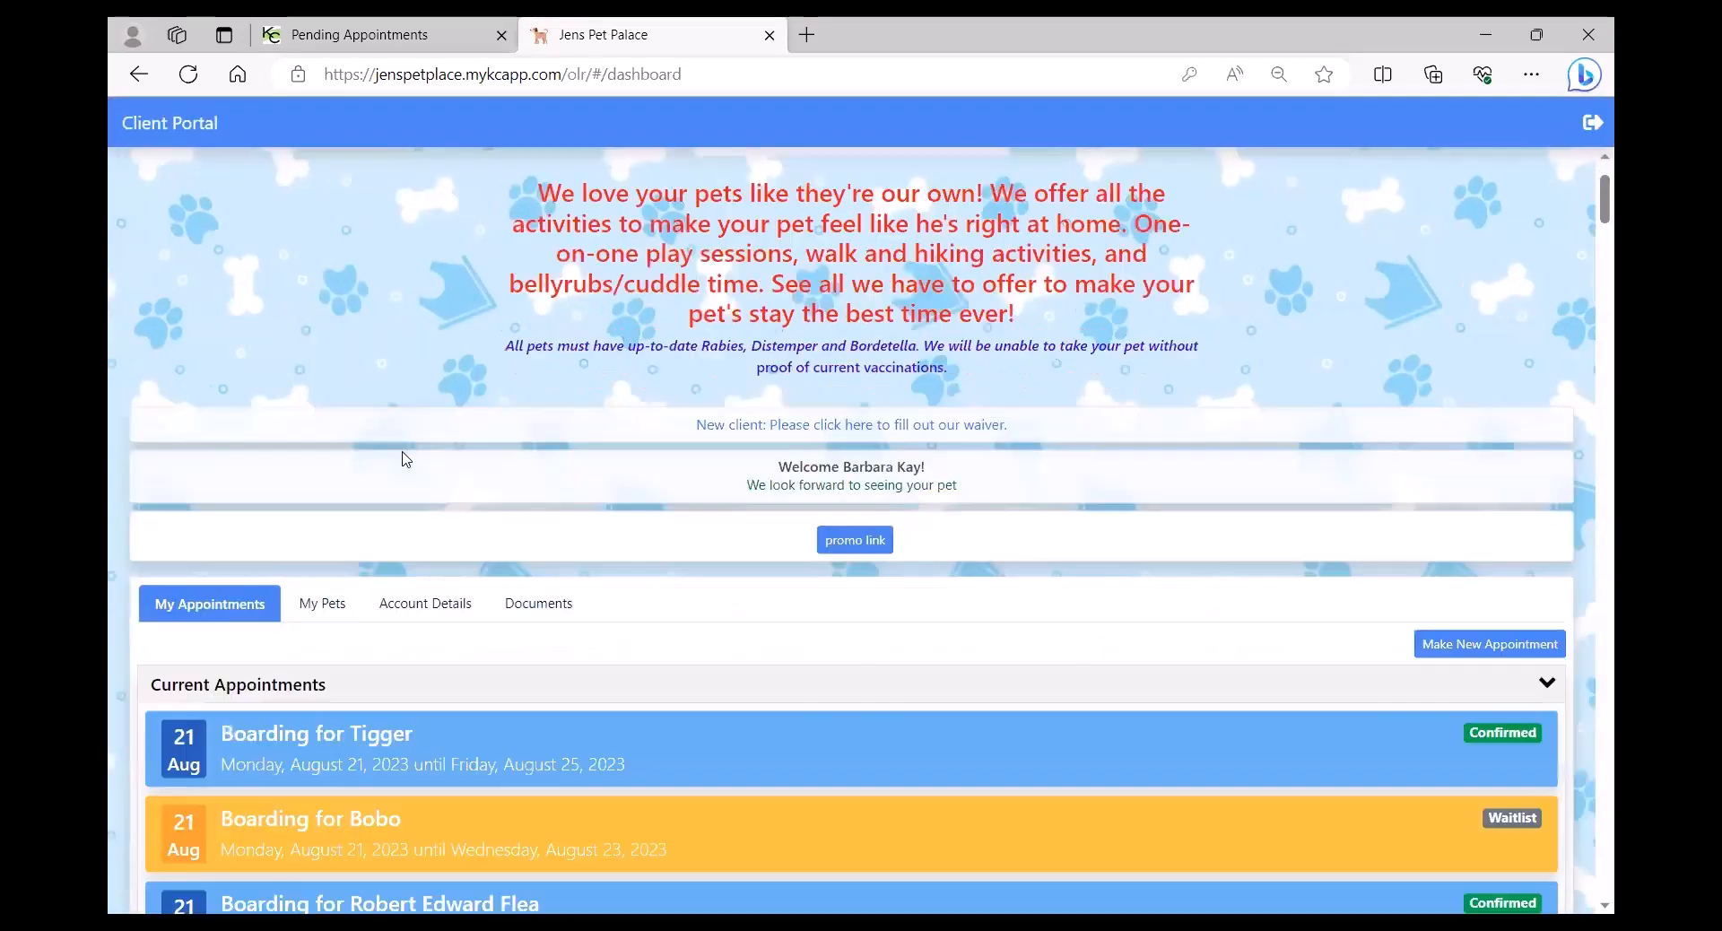
scroll(405, 457, down, 7)
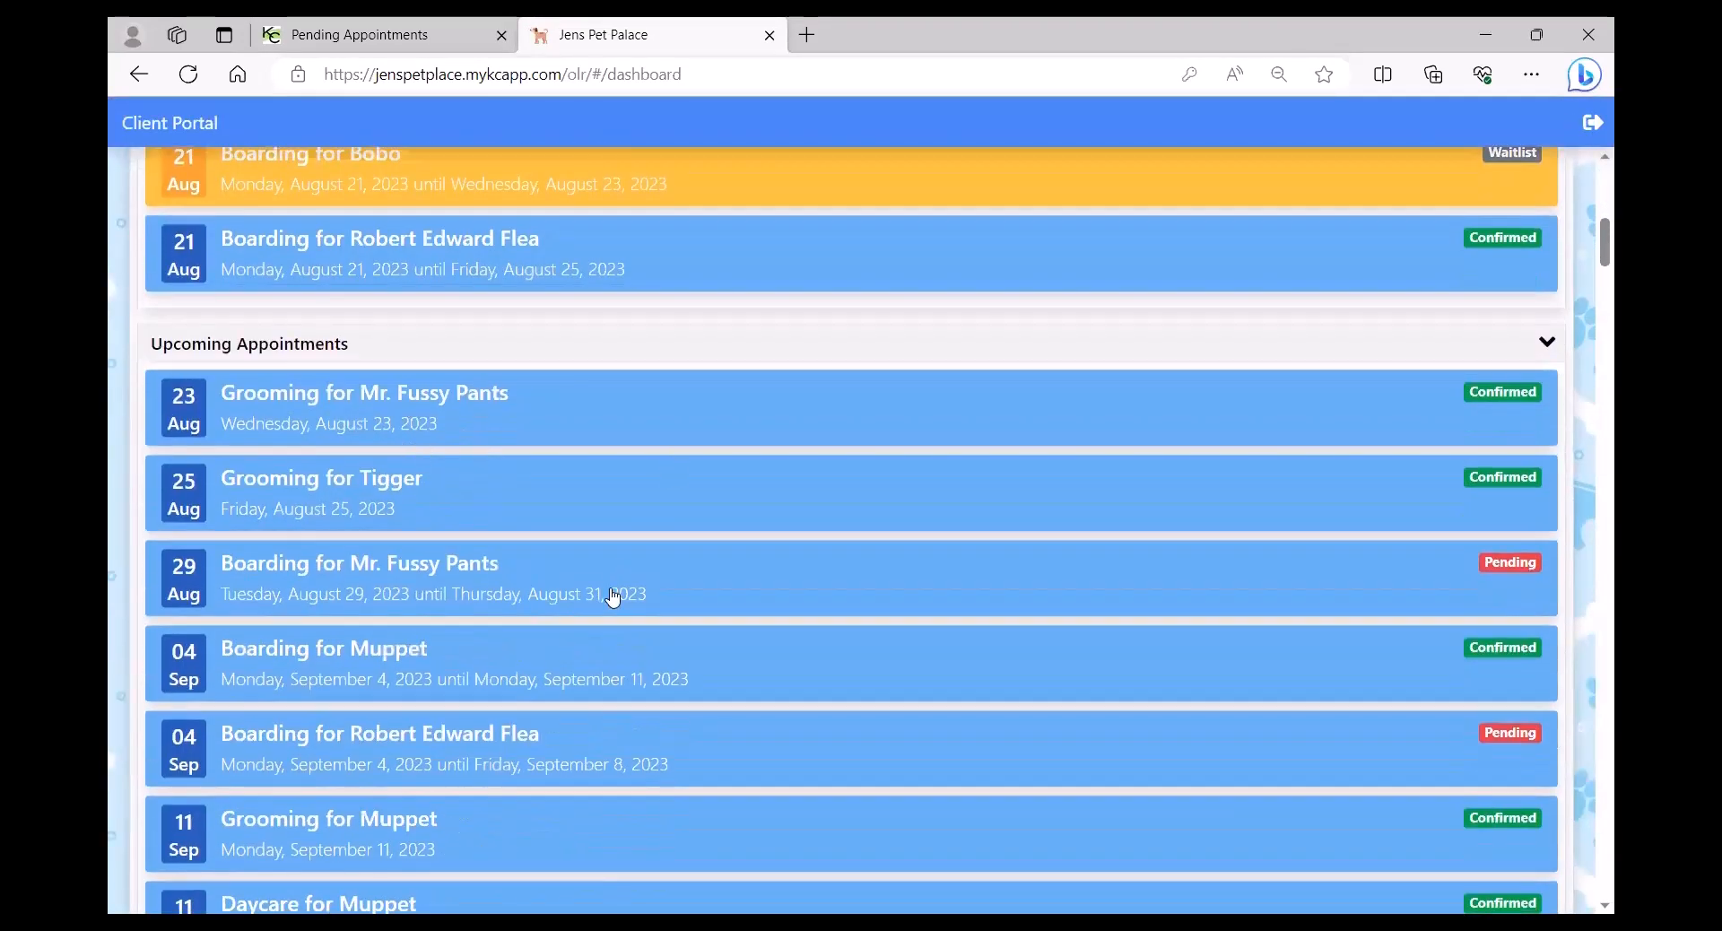
click(792, 758)
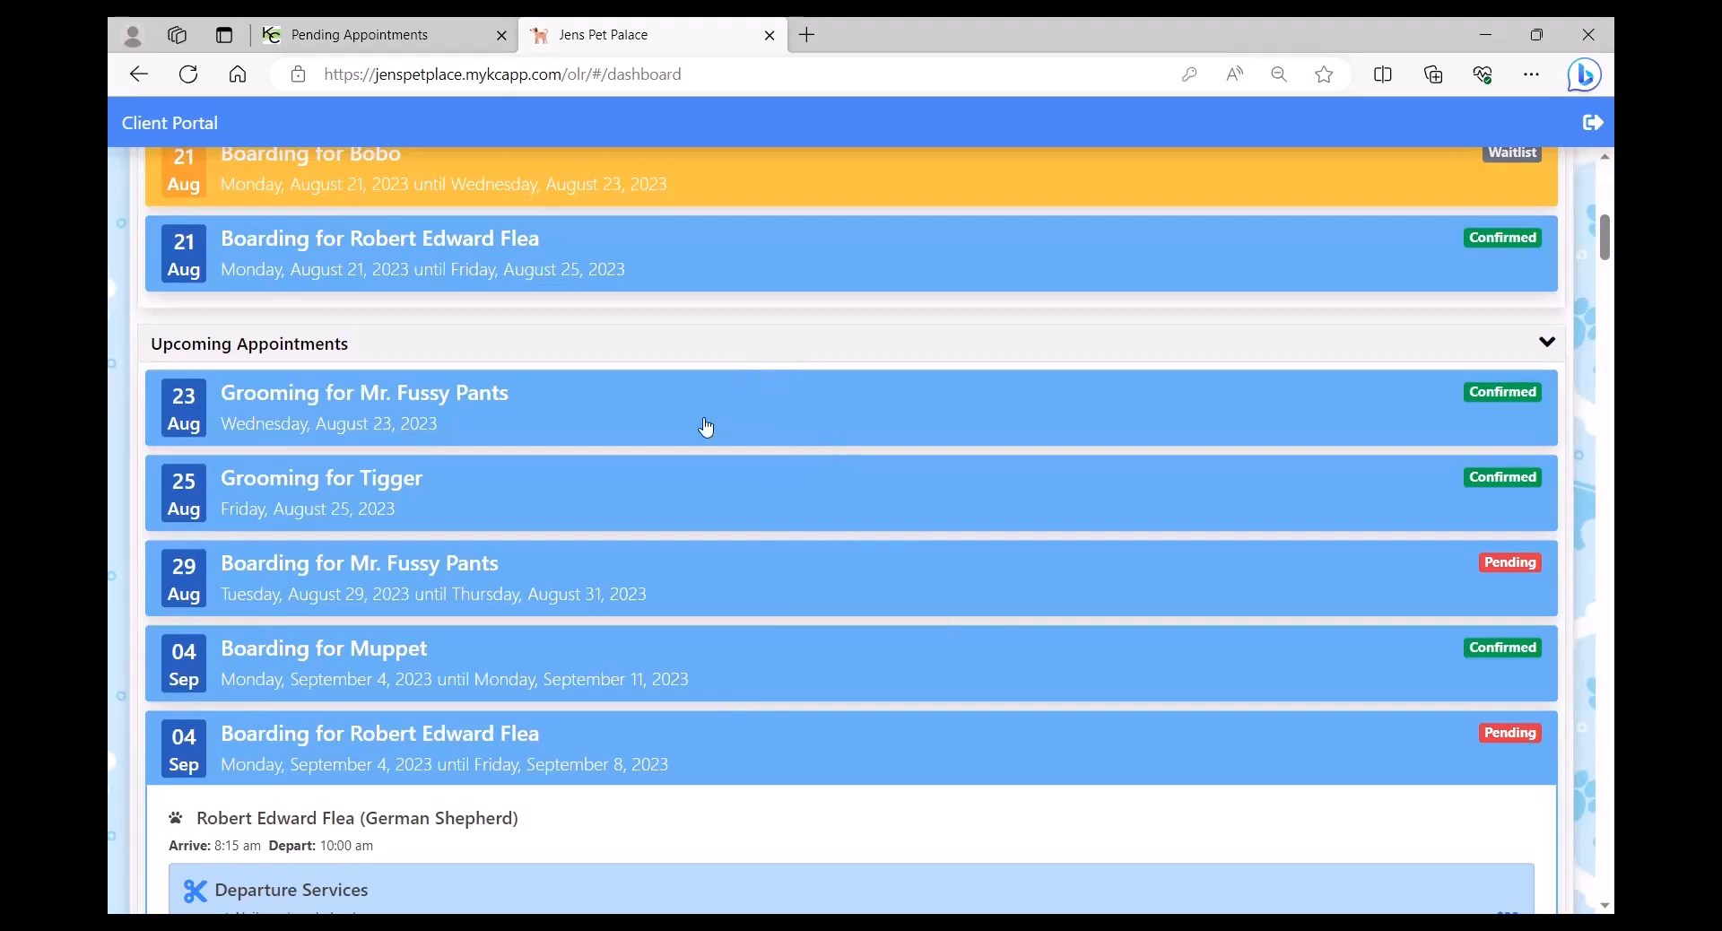
In the admin site's appointment history, view the 9/4 to 9/8 boarding contract through to the signature, and close it
click(352, 38)
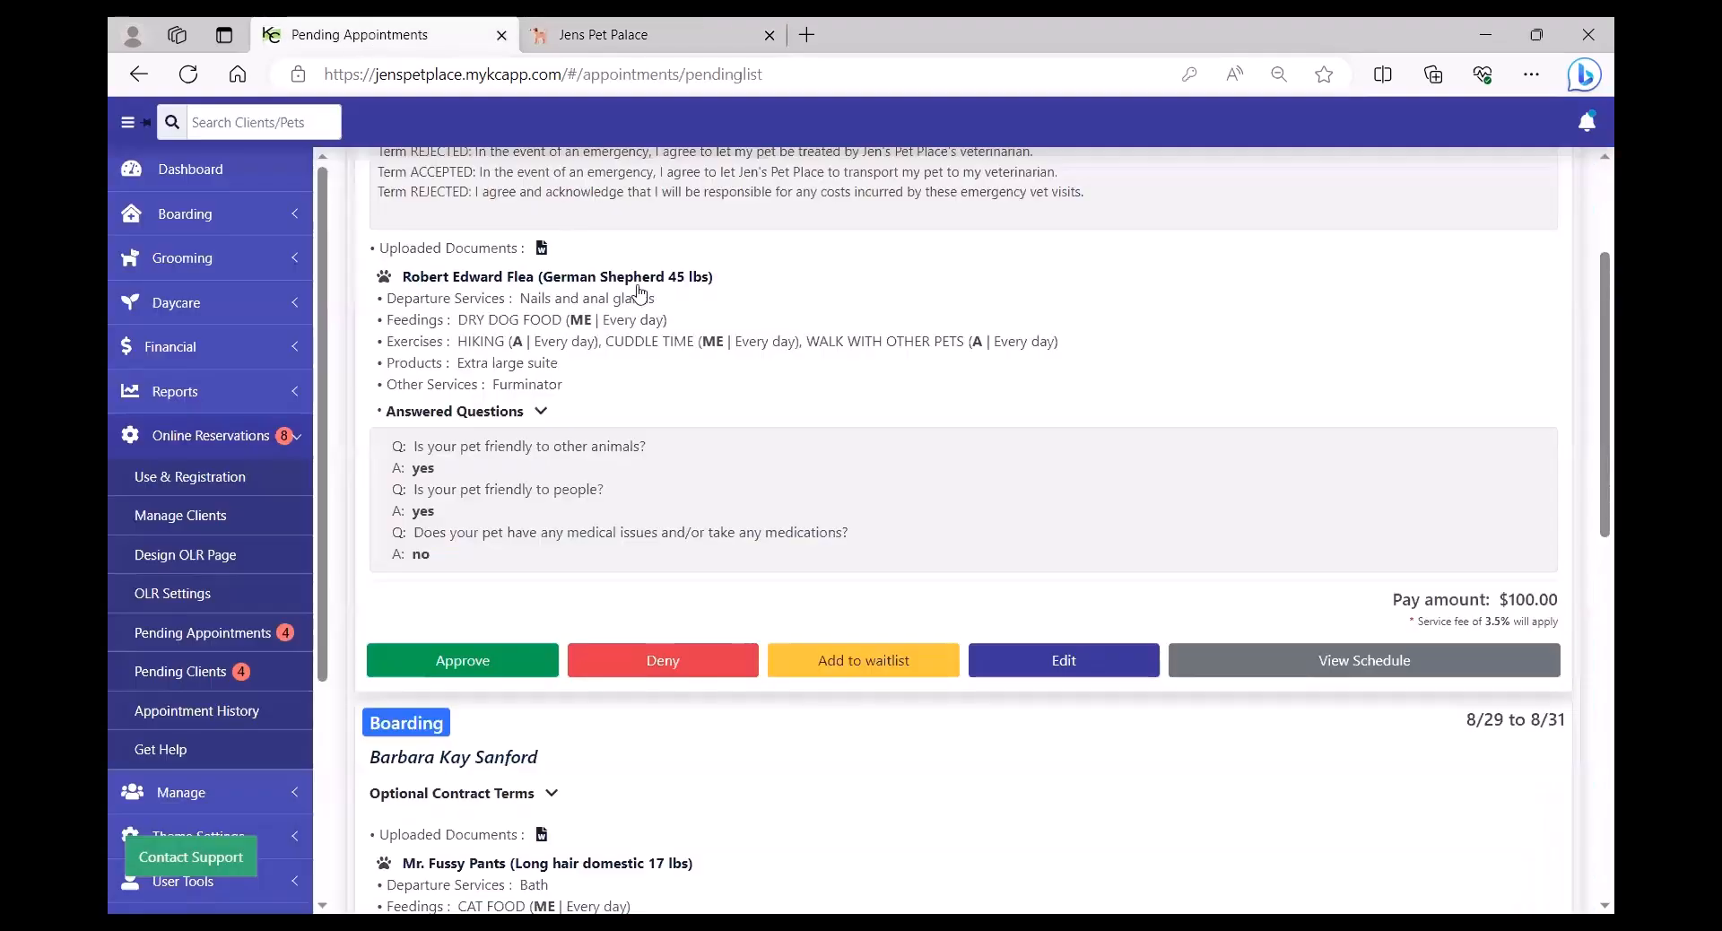
click(190, 710)
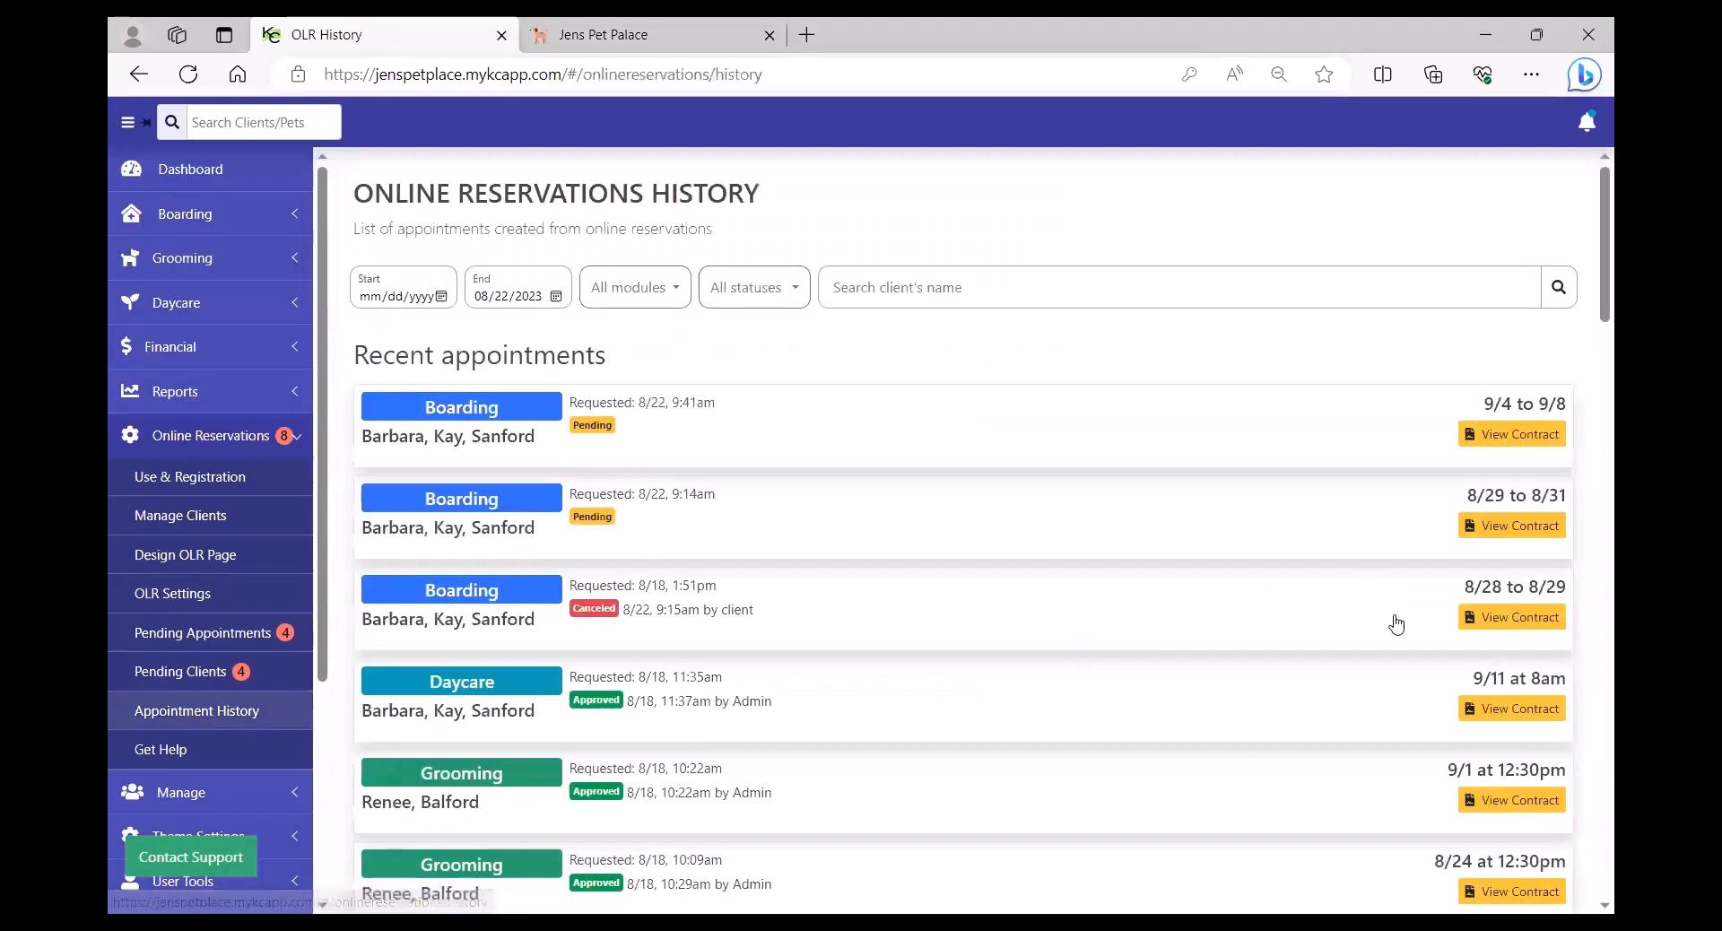
click(1541, 439)
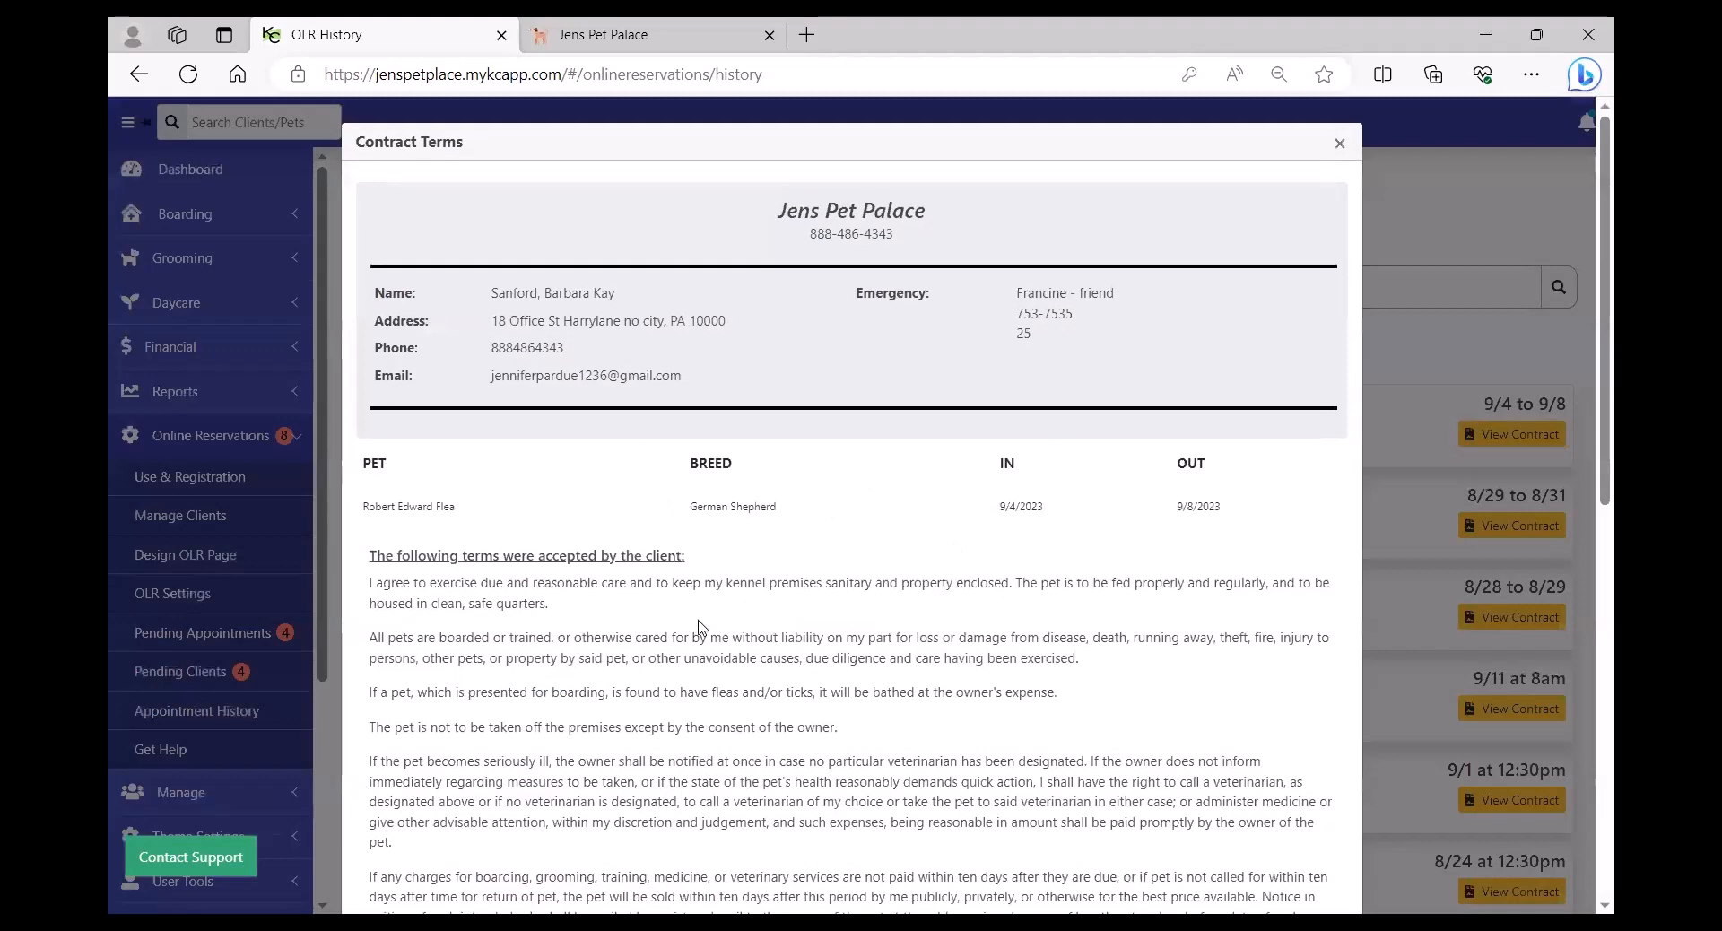
scroll(753, 727, down, 7)
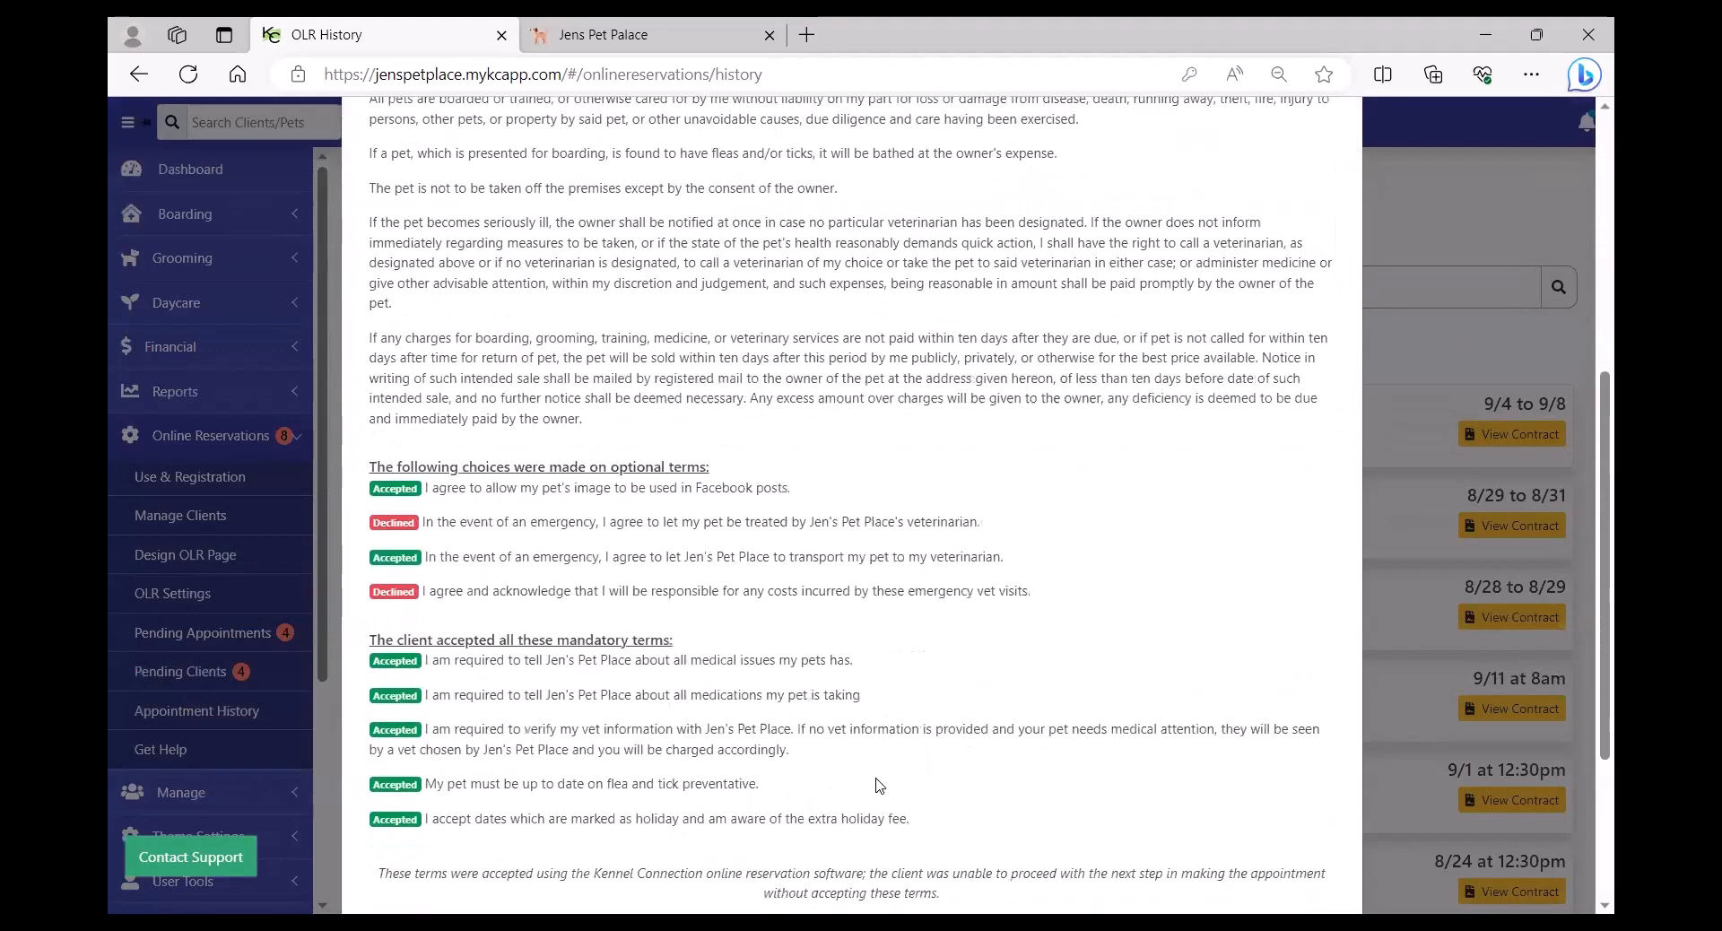
scroll(879, 785, down, 1)
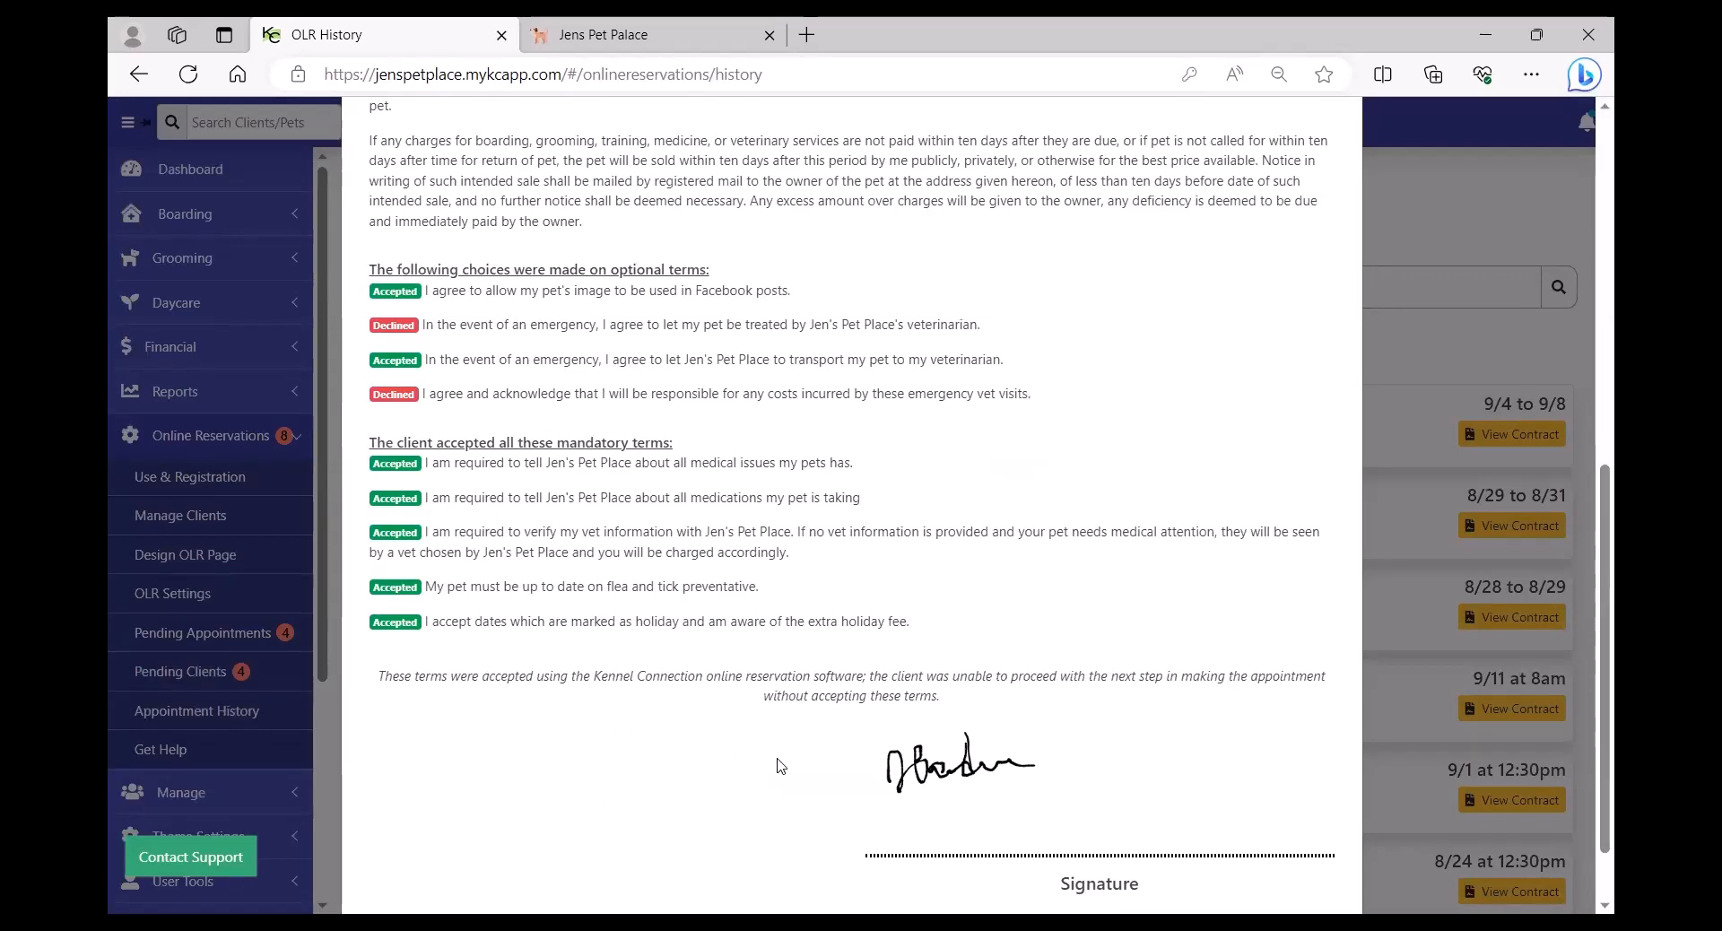
scroll(638, 735, down, 1)
click(1170, 863)
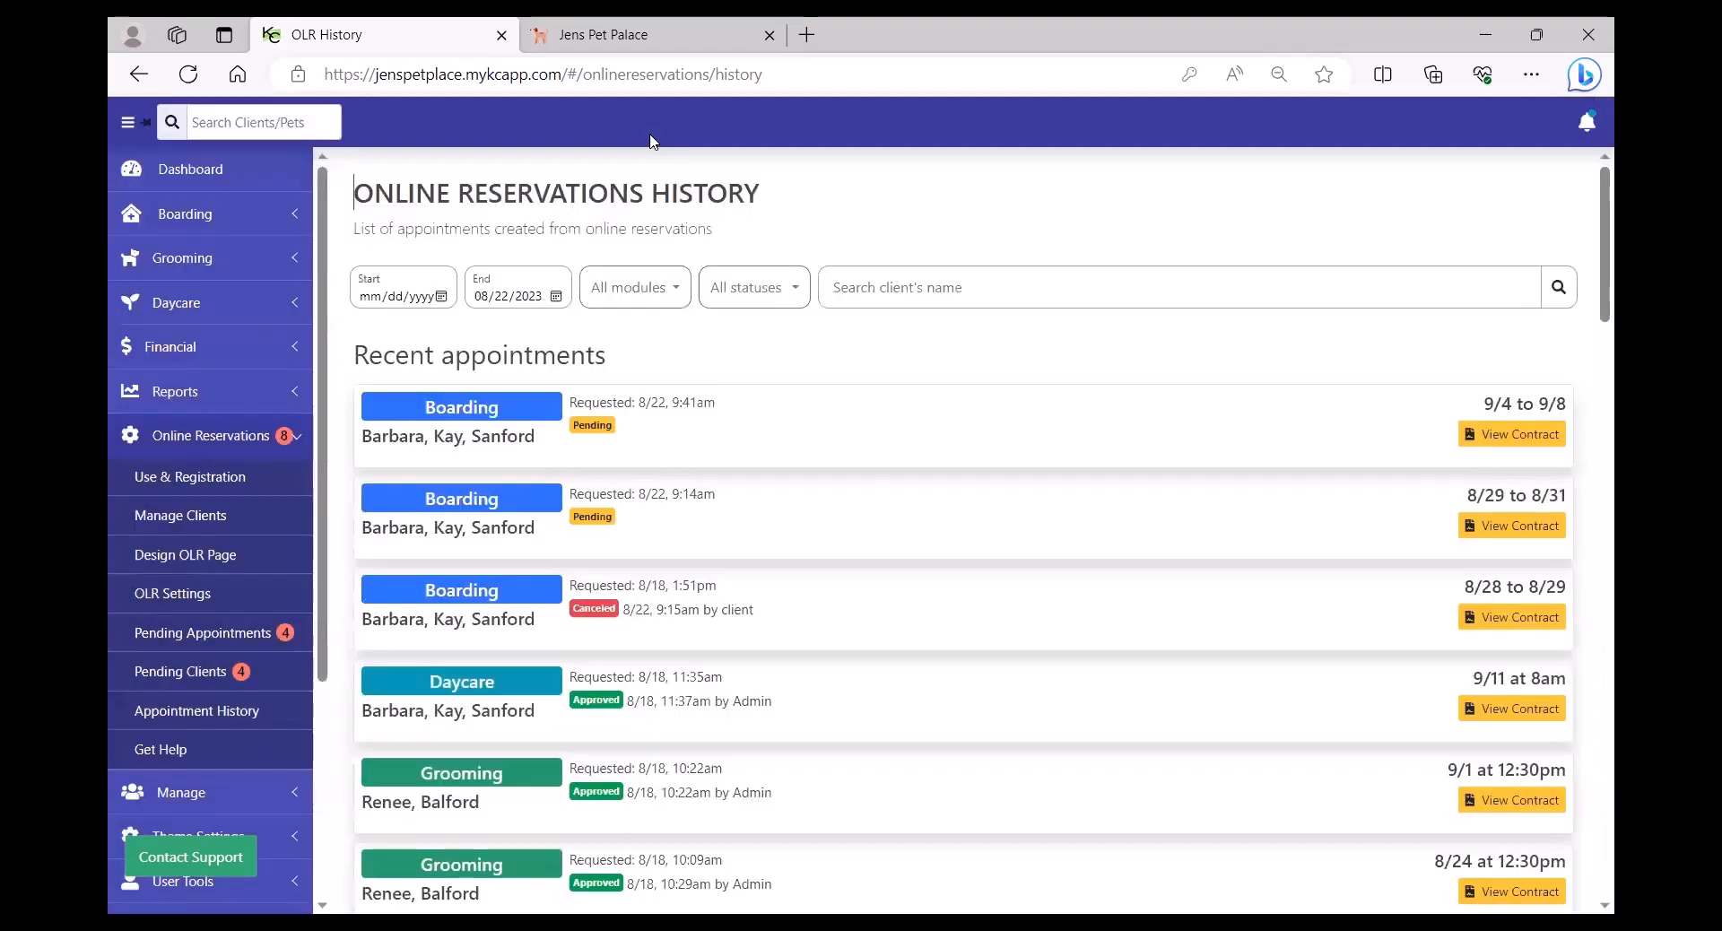
Switch back to the client portal and return to the beginning of its dashboard
click(602, 36)
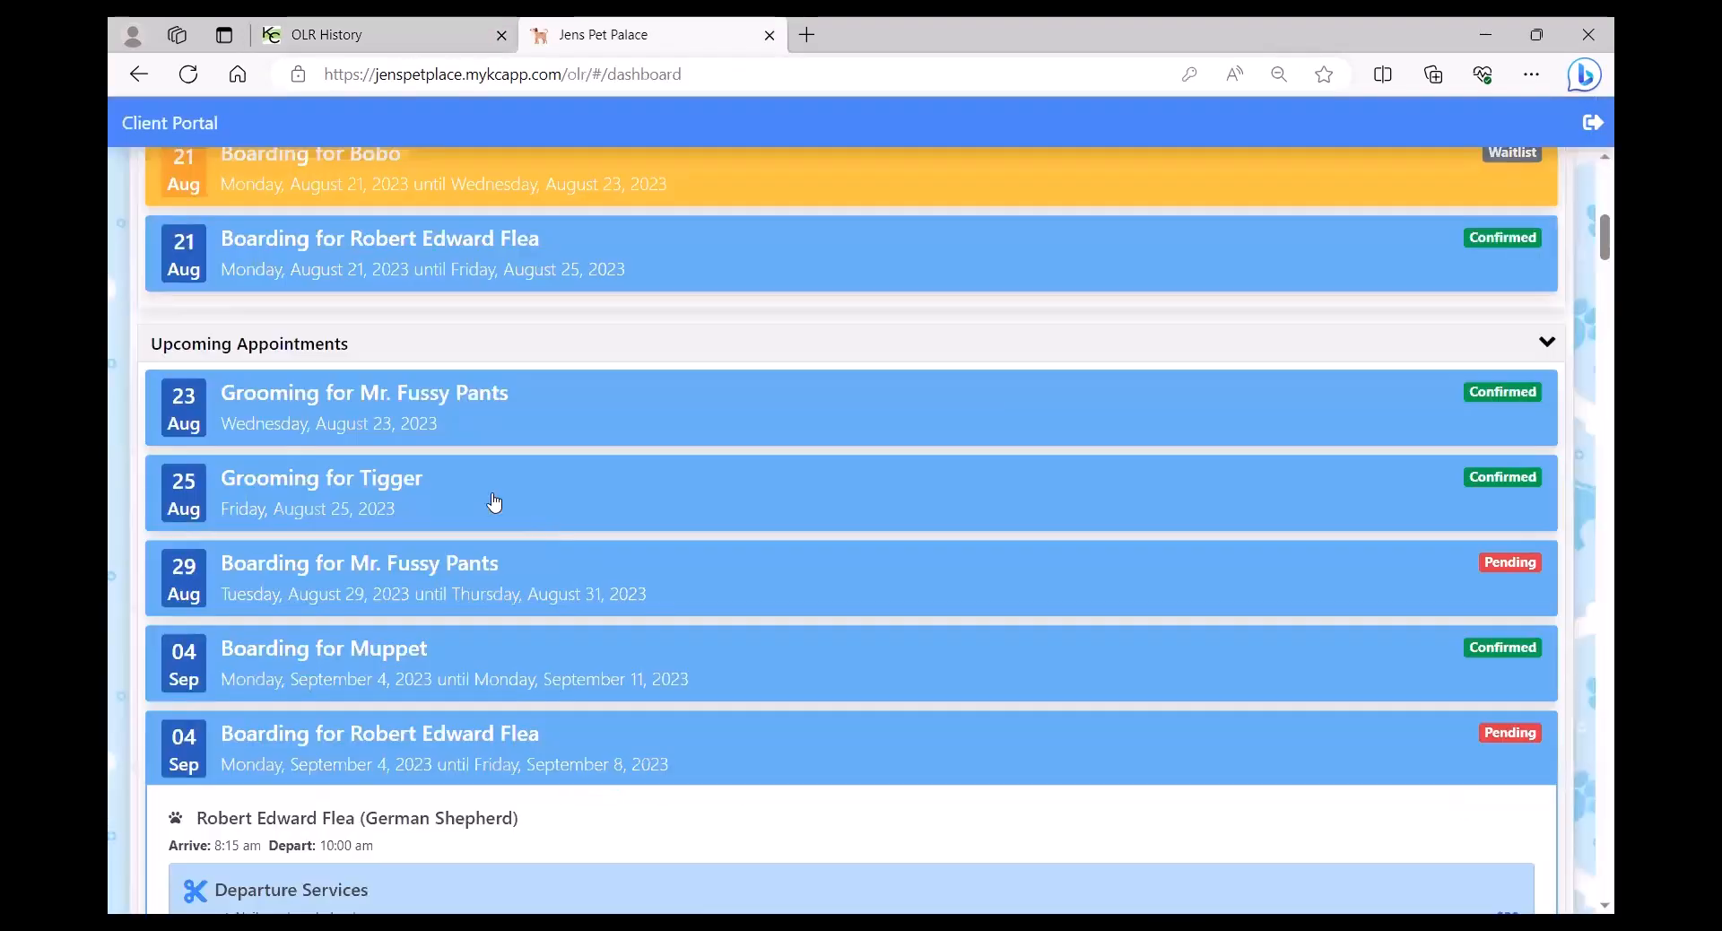
scroll(494, 502, up, 9)
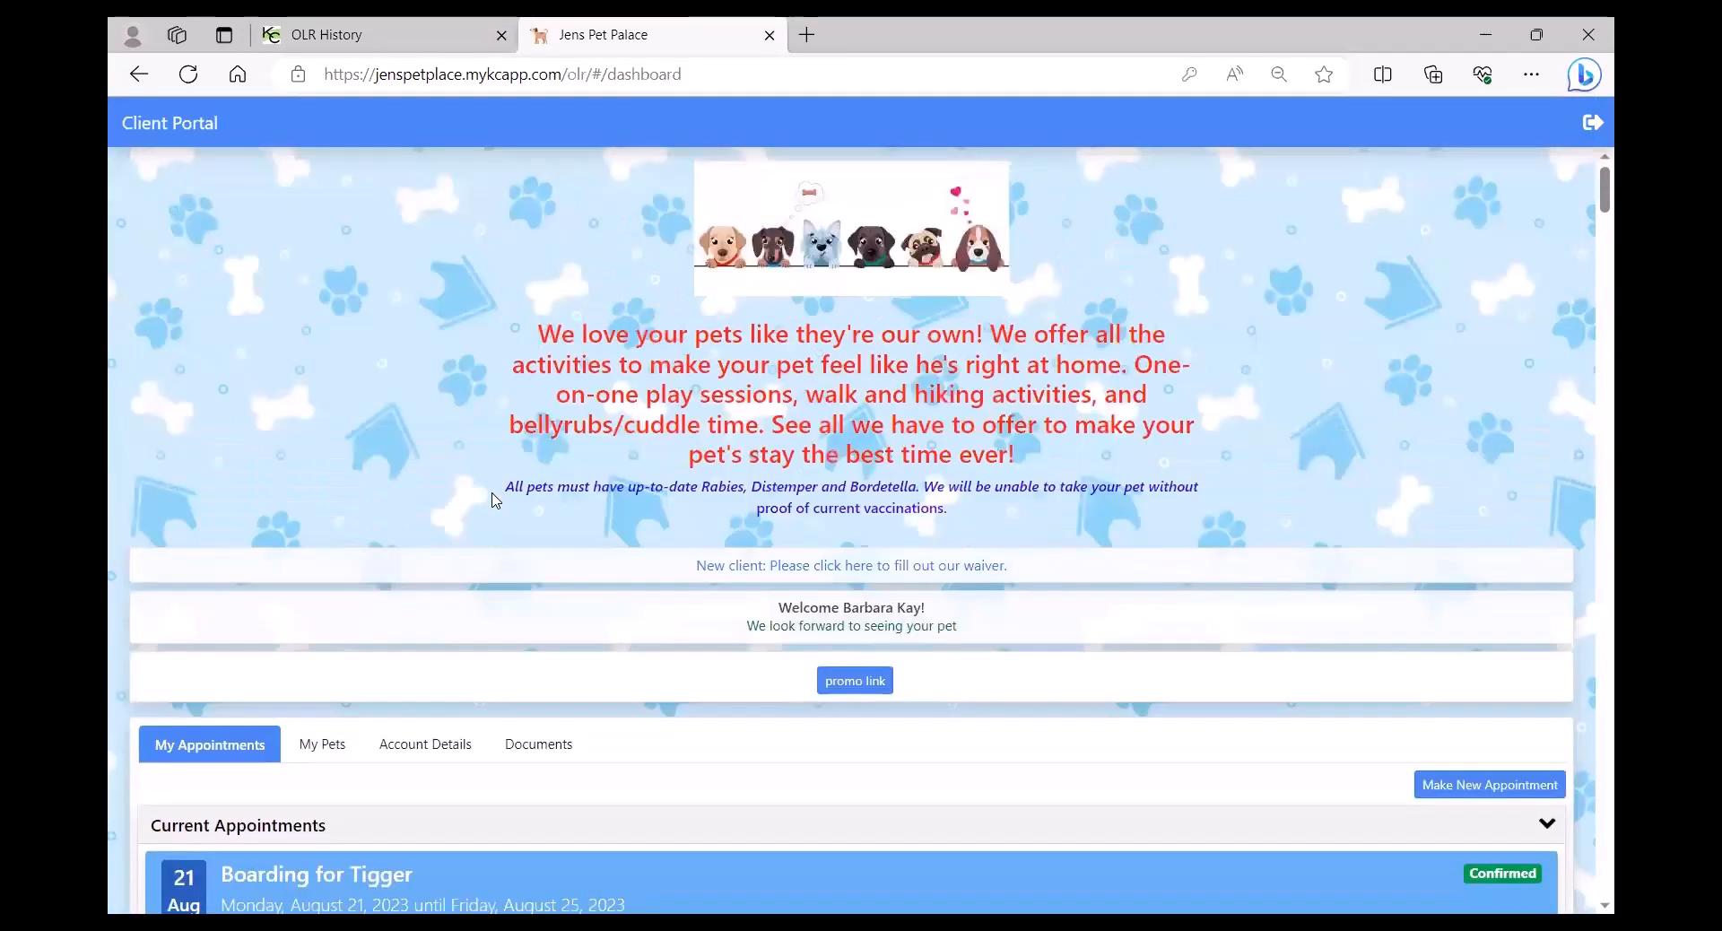